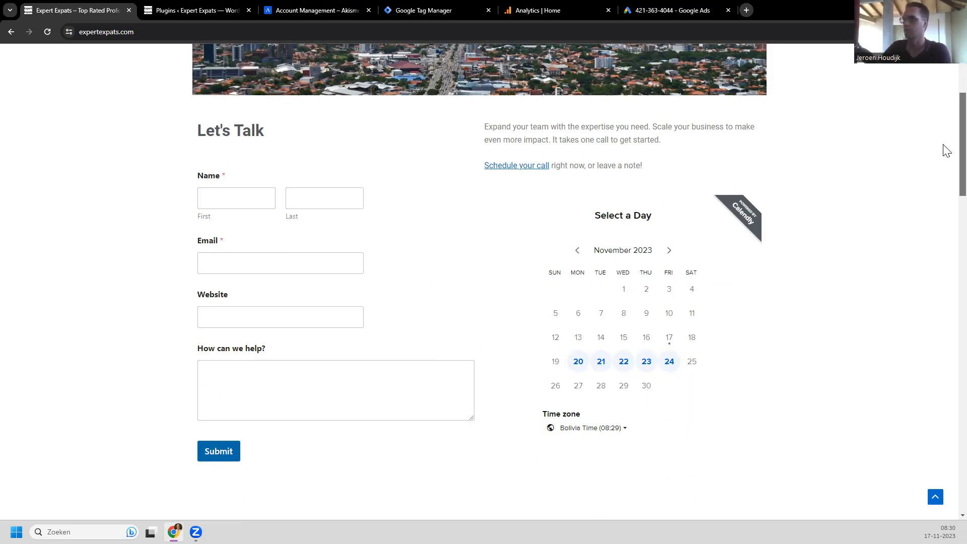
Step: Scroll through the Expert Expats homepage and follow Learn more to the Let's Talk form
{"action": "scroll", "coordinate": [946, 124], "scroll_direction": "up", "scroll_amount": 4}
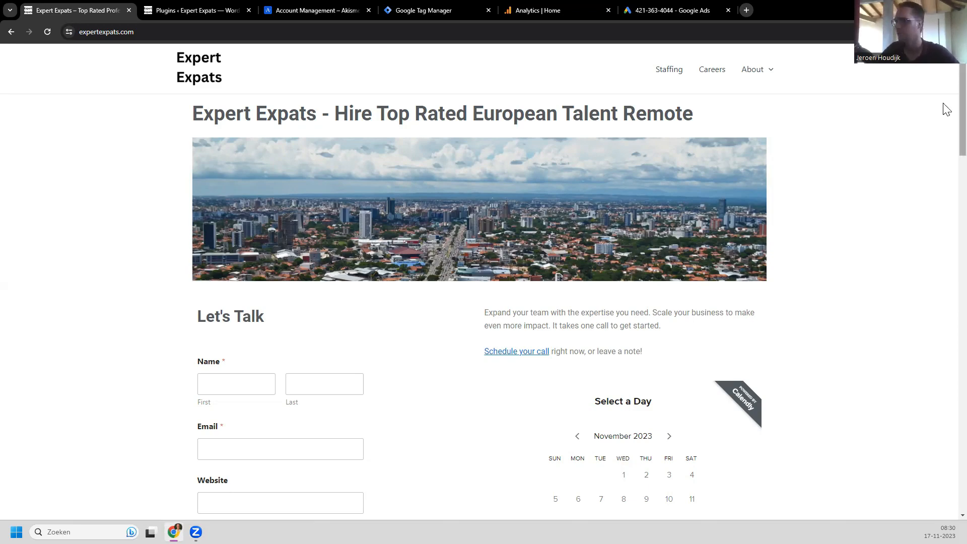
{"action": "scroll", "coordinate": [947, 135], "scroll_direction": "down", "scroll_amount": 2}
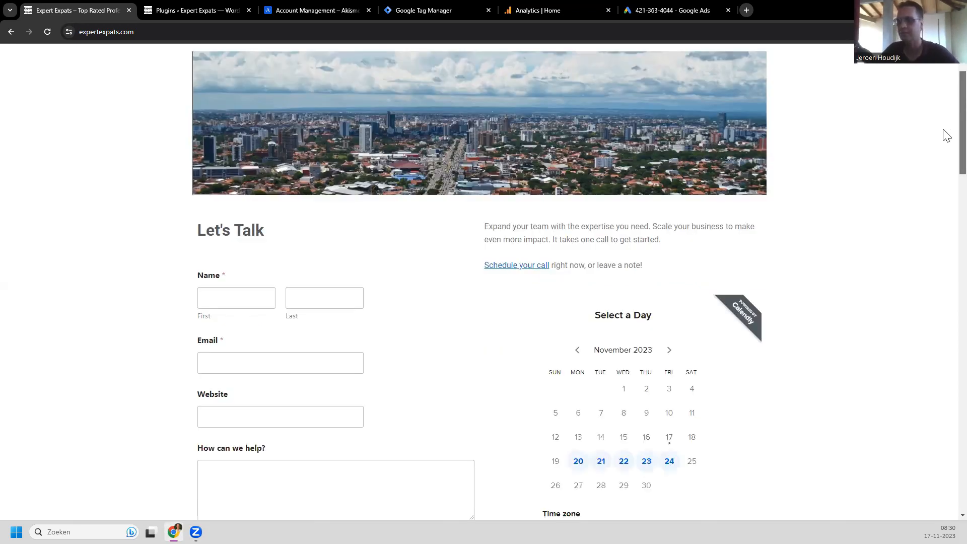
{"action": "scroll", "coordinate": [947, 135], "scroll_direction": "down", "scroll_amount": 1}
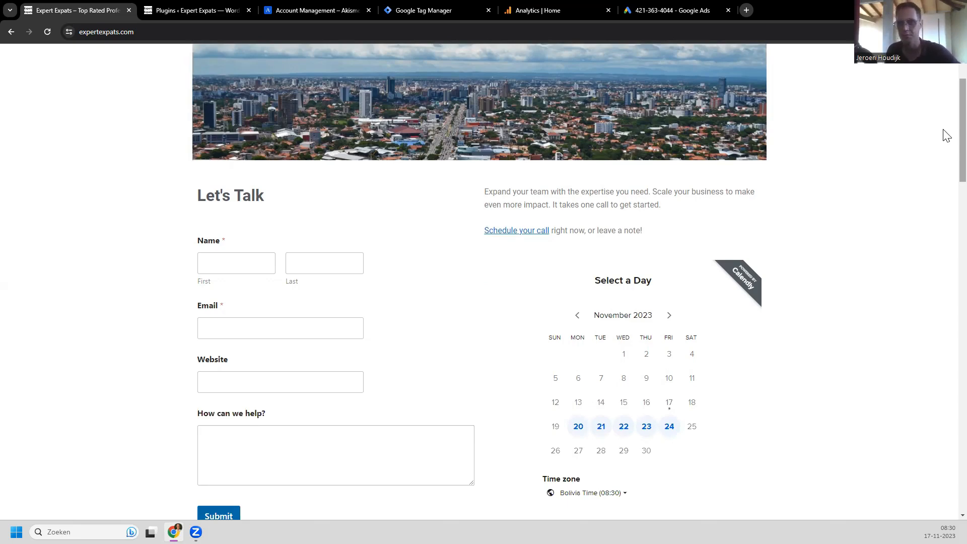
{"action": "scroll", "coordinate": [947, 135], "scroll_direction": "up", "scroll_amount": 3}
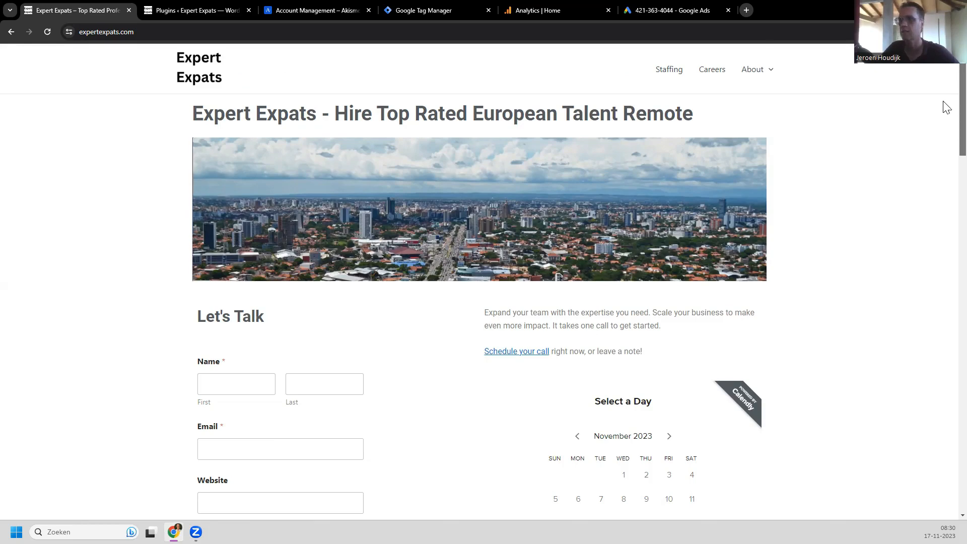
{"action": "scroll", "coordinate": [946, 123], "scroll_direction": "down", "scroll_amount": 3}
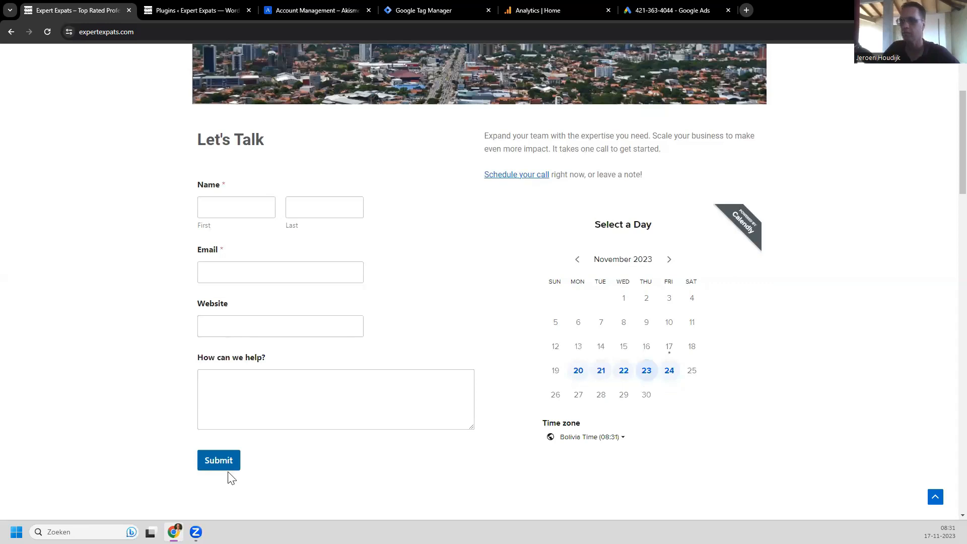
{"action": "scroll", "coordinate": [946, 174], "scroll_direction": "down", "scroll_amount": 1}
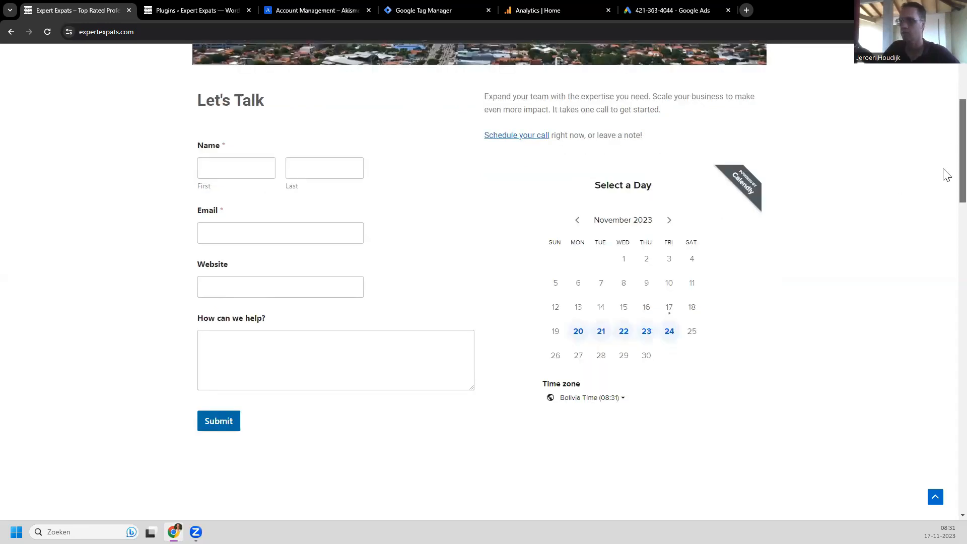
{"action": "scroll", "coordinate": [945, 197], "scroll_direction": "down", "scroll_amount": 4}
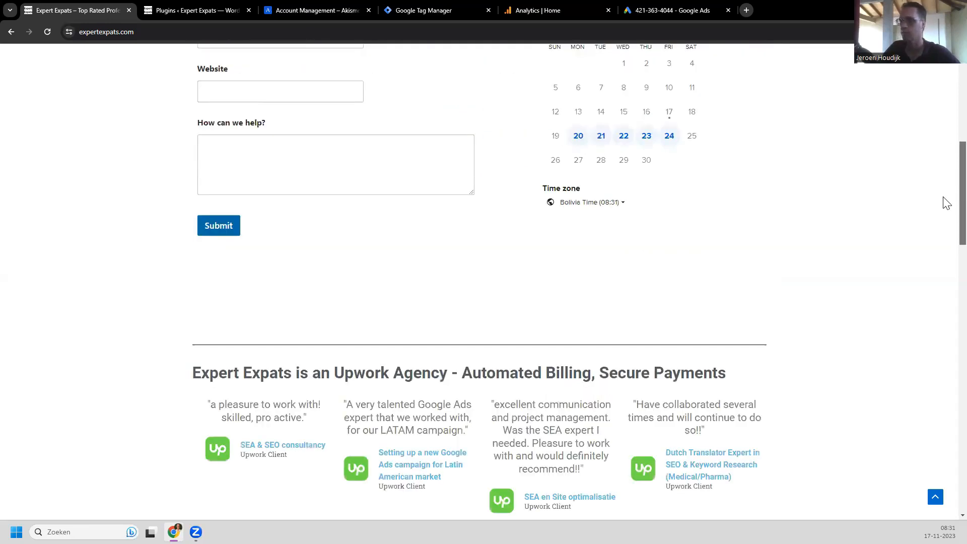
{"action": "scroll", "coordinate": [946, 203], "scroll_direction": "down", "scroll_amount": 4}
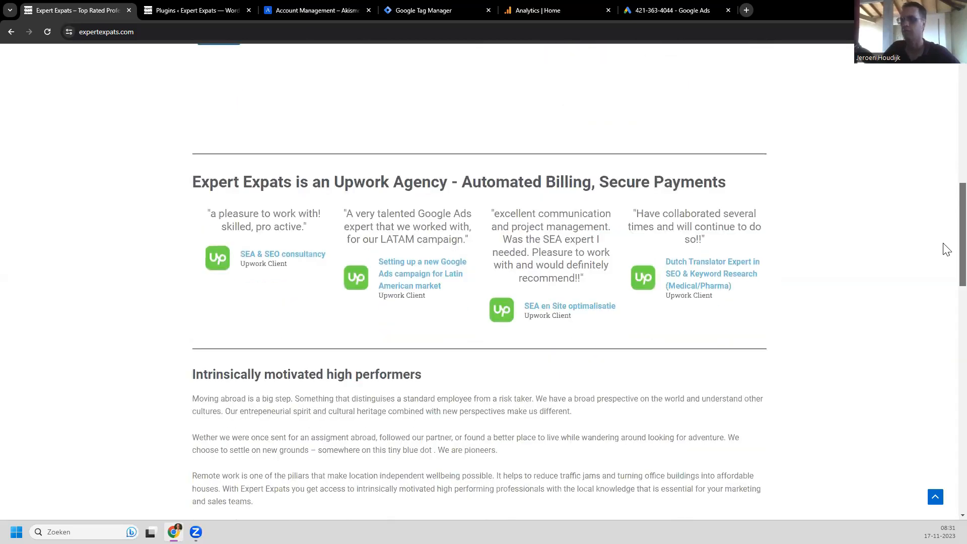
{"action": "scroll", "coordinate": [946, 250], "scroll_direction": "down", "scroll_amount": 1}
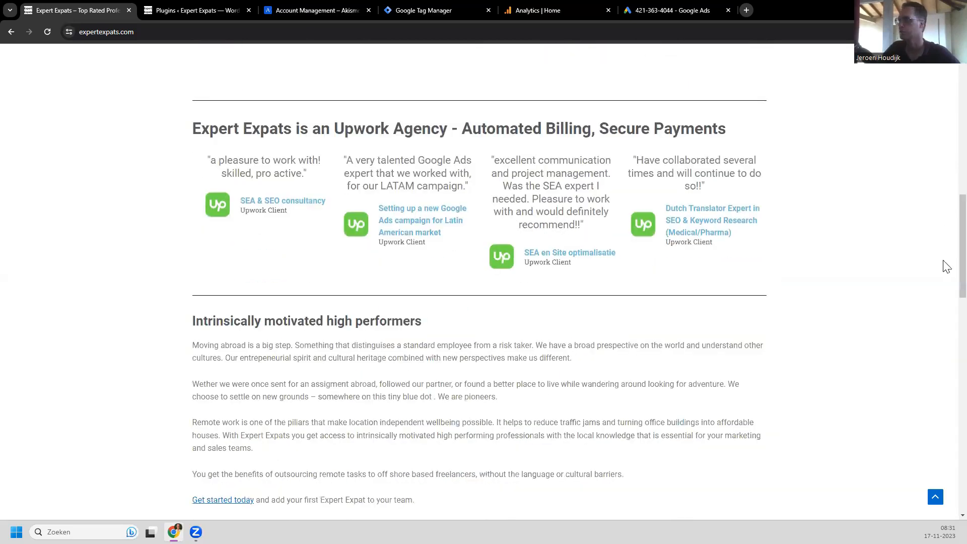
{"action": "scroll", "coordinate": [945, 237], "scroll_direction": "down", "scroll_amount": 4}
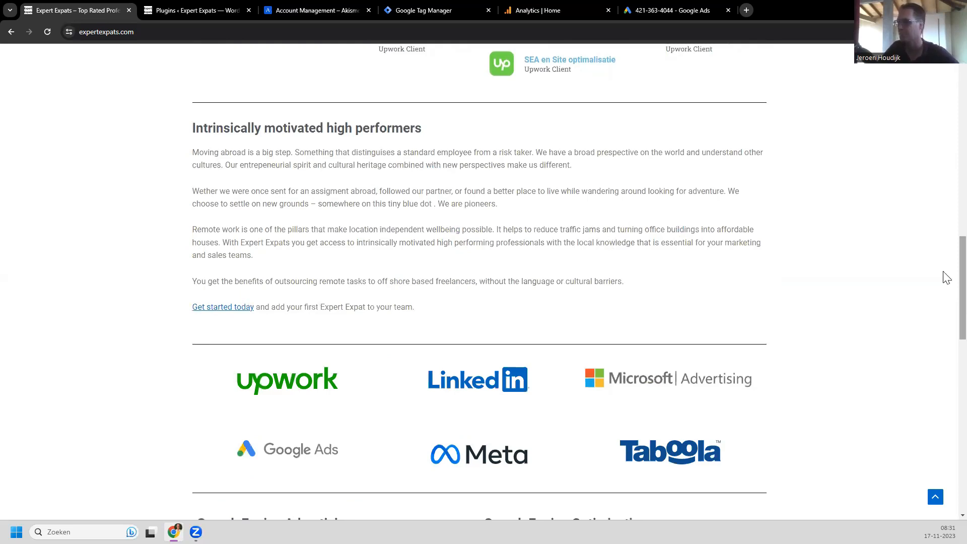
{"action": "scroll", "coordinate": [945, 282], "scroll_direction": "down", "scroll_amount": 3}
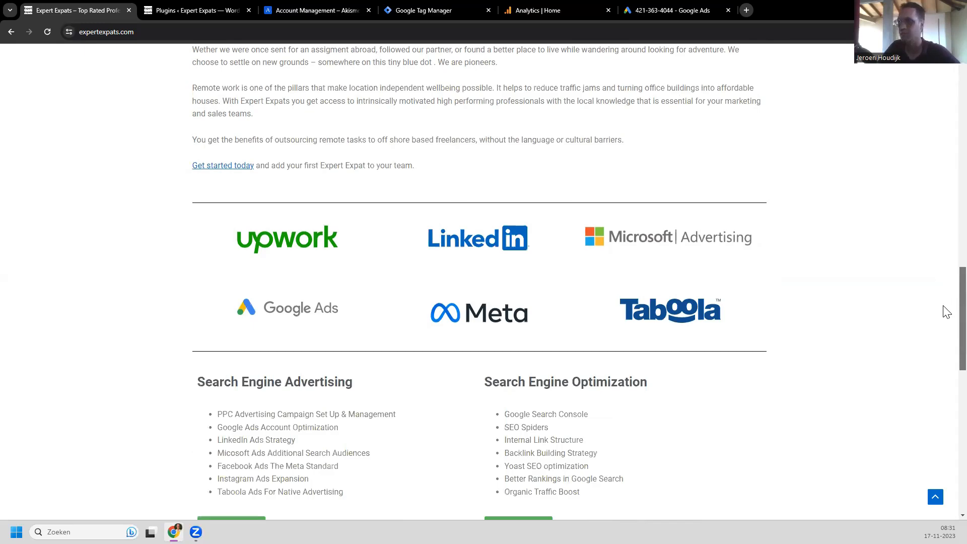
{"action": "scroll", "coordinate": [945, 308], "scroll_direction": "down", "scroll_amount": 1}
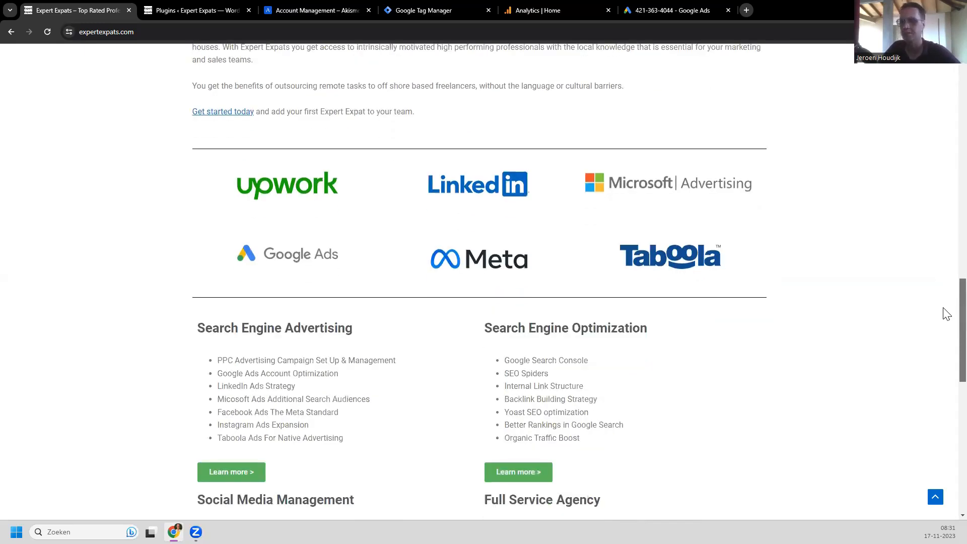
{"action": "scroll", "coordinate": [945, 317], "scroll_direction": "down", "scroll_amount": 3}
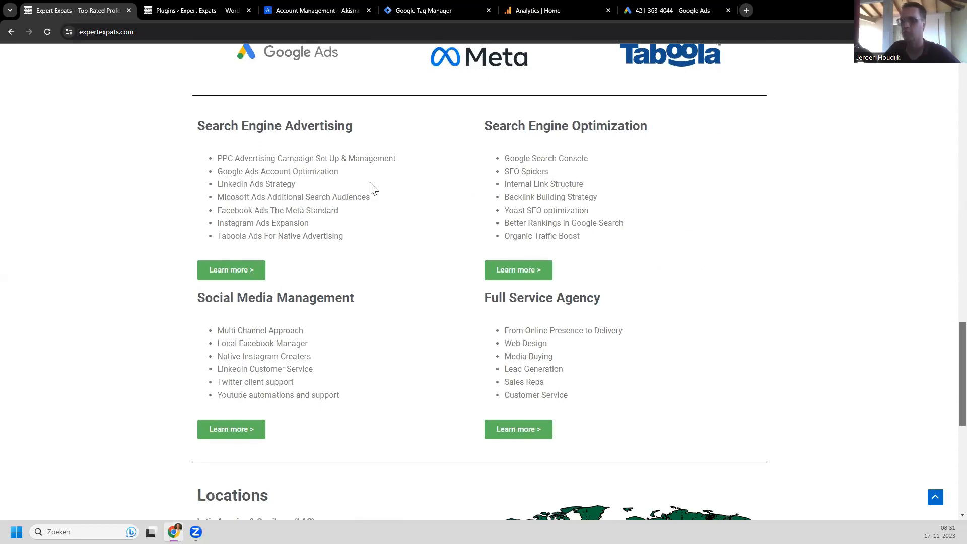
{"action": "scroll", "coordinate": [373, 189], "scroll_direction": "down", "scroll_amount": 2}
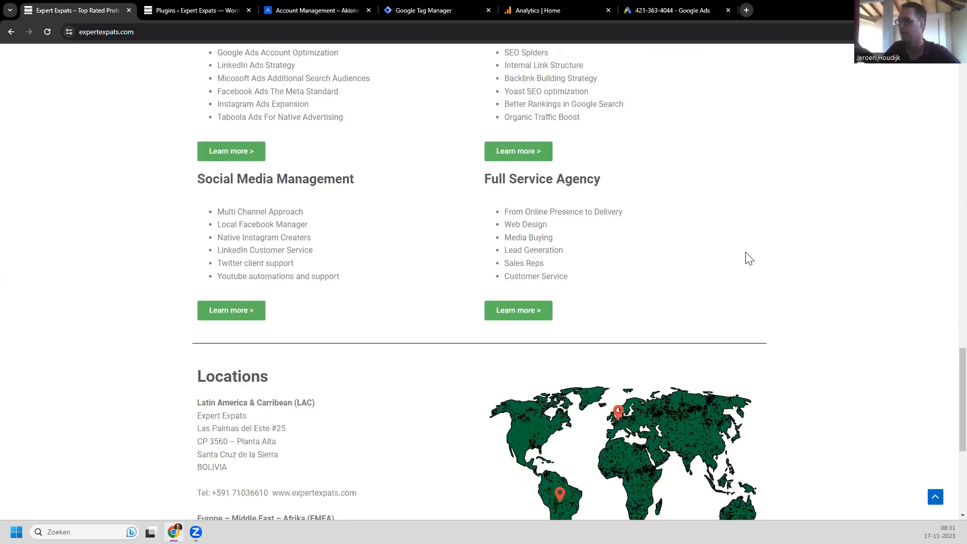
{"action": "left_click", "coordinate": [219, 154]}
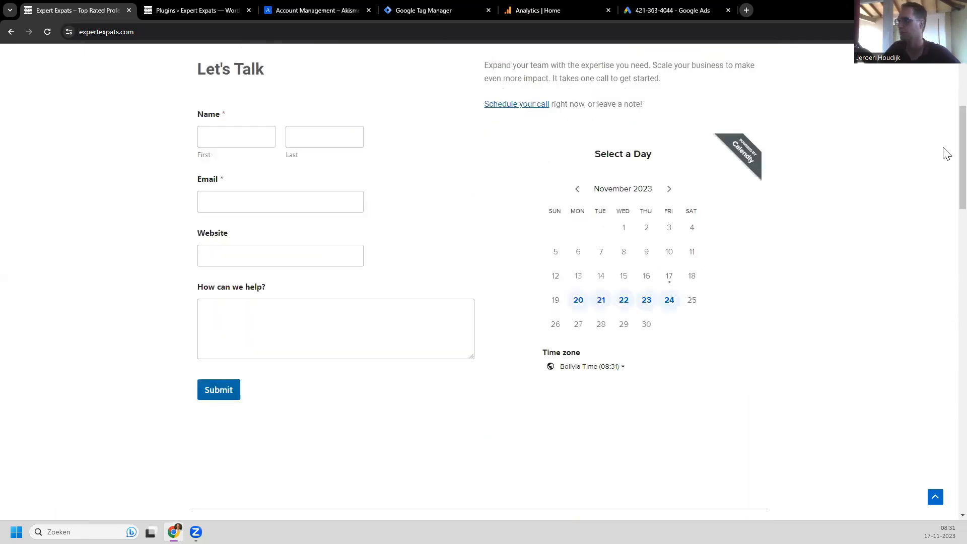
Step: Follow the footer's Get a Quote Today link back to the #Talk contact form
{"action": "scroll", "coordinate": [946, 185], "scroll_direction": "down", "scroll_amount": 2}
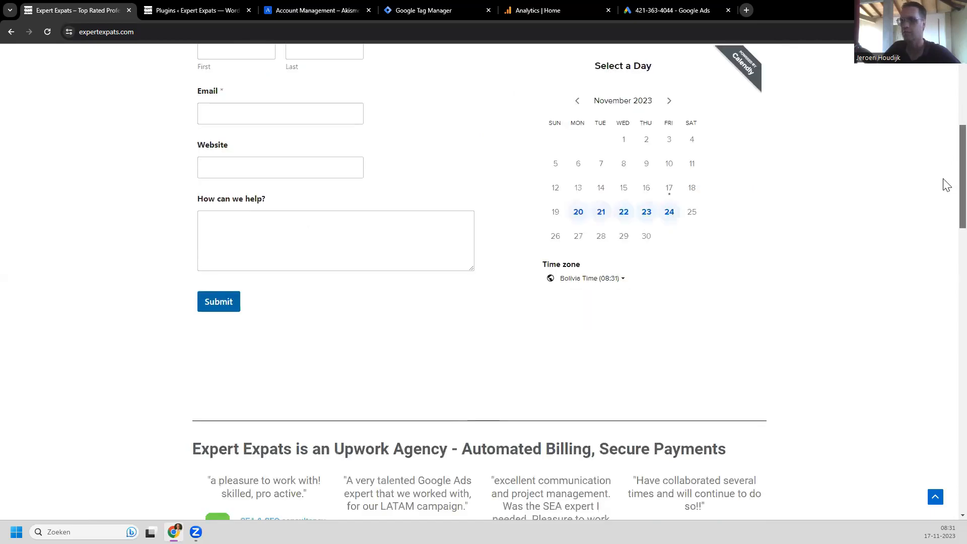
{"action": "scroll", "coordinate": [945, 186], "scroll_direction": "down", "scroll_amount": 15}
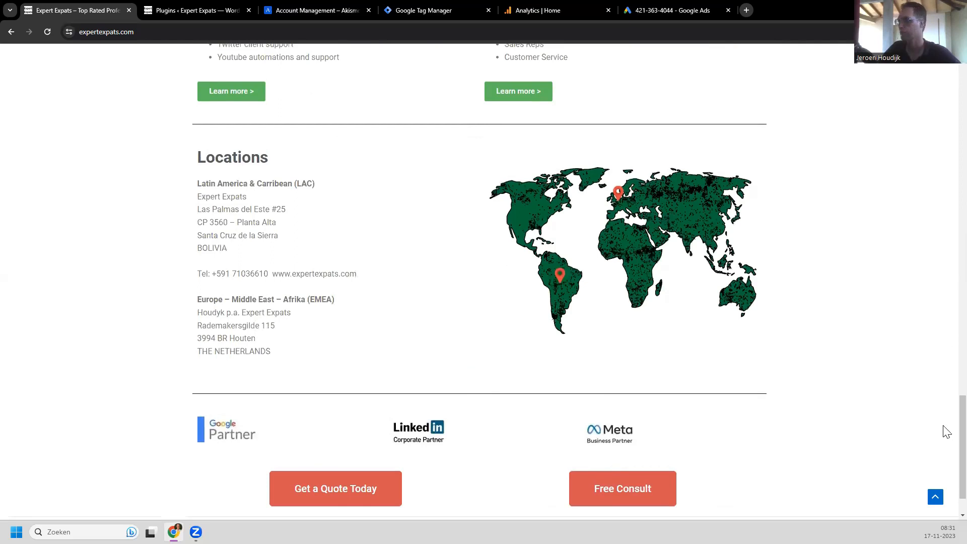
{"action": "scroll", "coordinate": [947, 456], "scroll_direction": "down", "scroll_amount": 2}
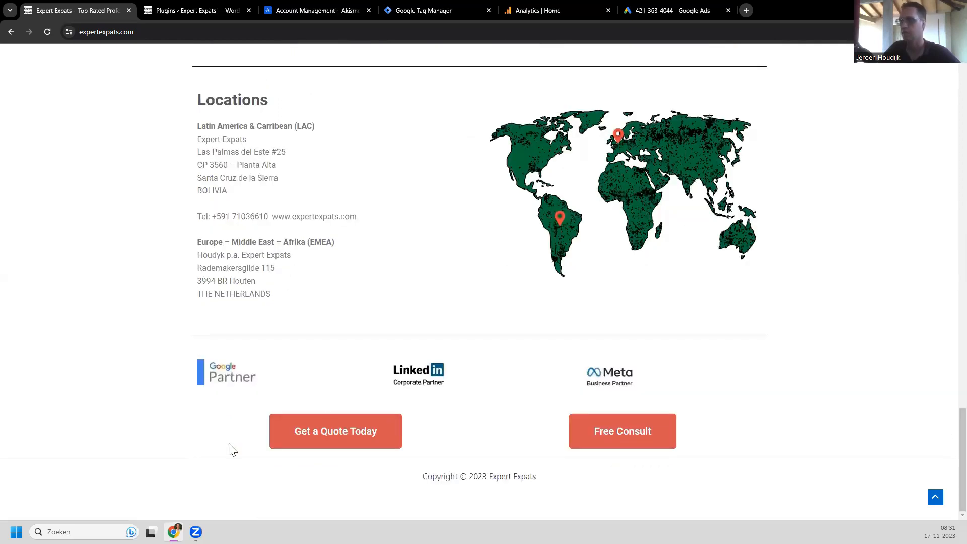
{"action": "left_click", "coordinate": [341, 440]}
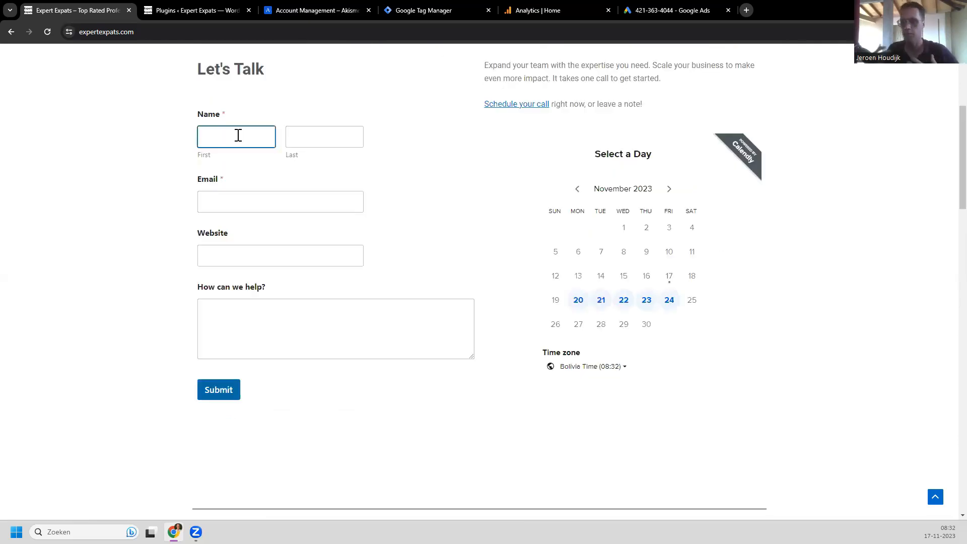
Step: Fill the Let's Talk form with a name, an e-mail, website 'website.con' and 'get me leads', then submit
{"action": "left_click", "coordinate": [238, 135]}
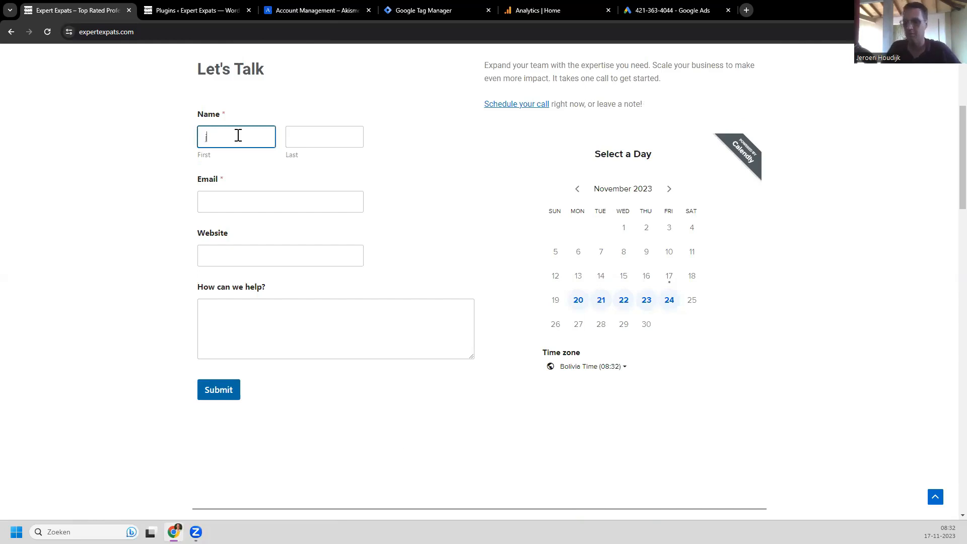
{"action": "key", "text": "Tab"}
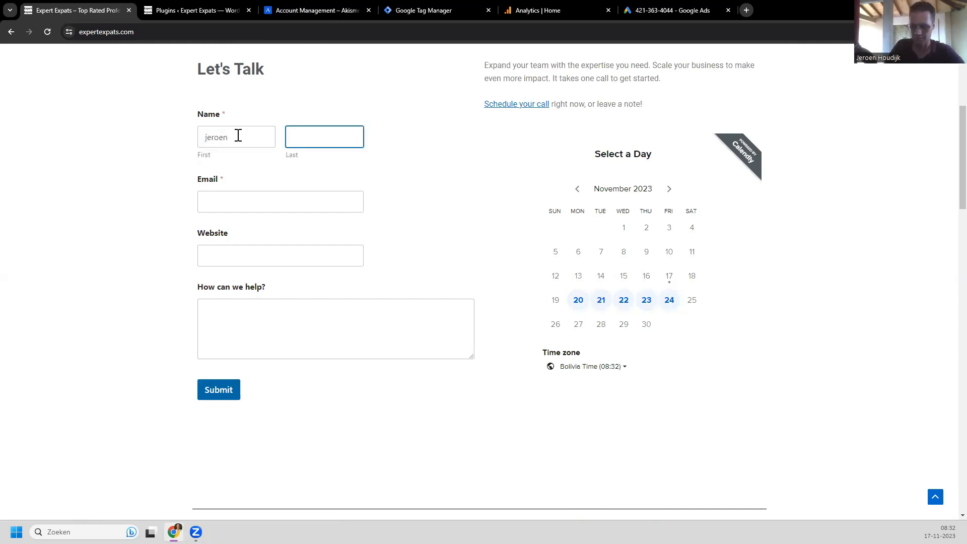
{"action": "left_click", "coordinate": [243, 197]}
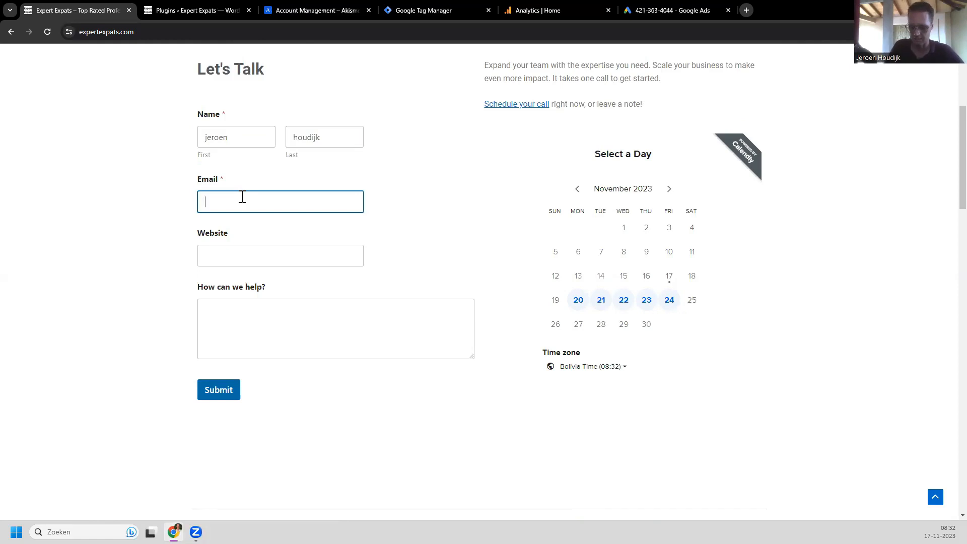
{"action": "type", "text": "no email#"}
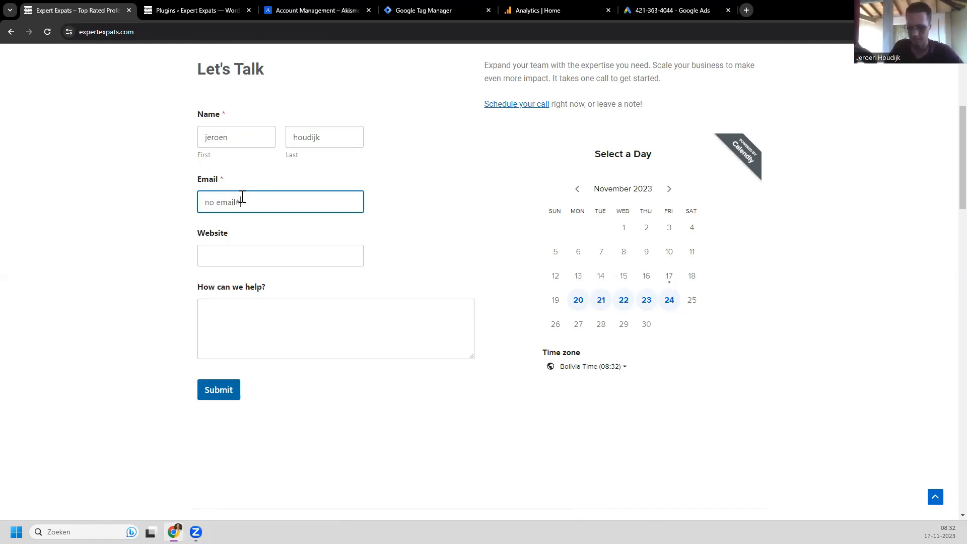
{"action": "left_click", "coordinate": [242, 259]}
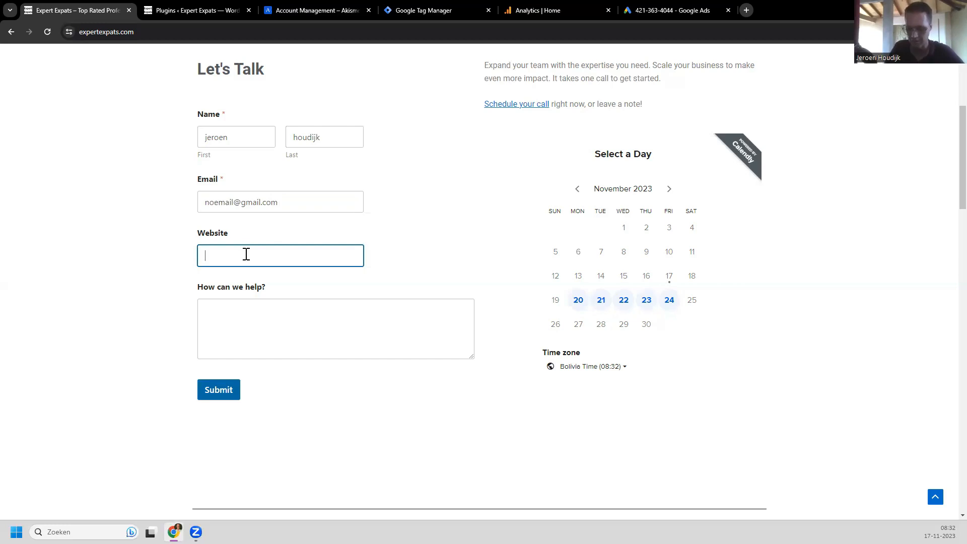
{"action": "type", "text": "website"}
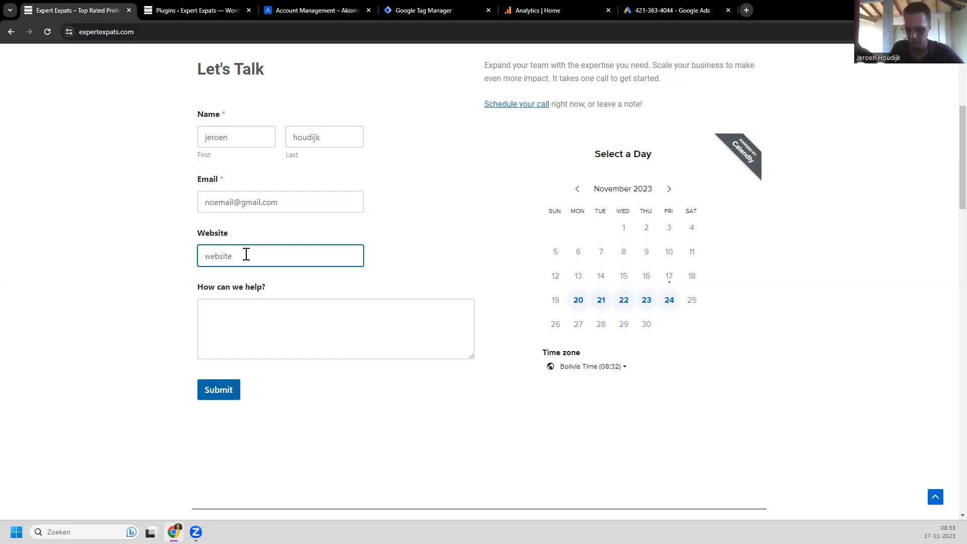
{"action": "type", "text": ".co"}
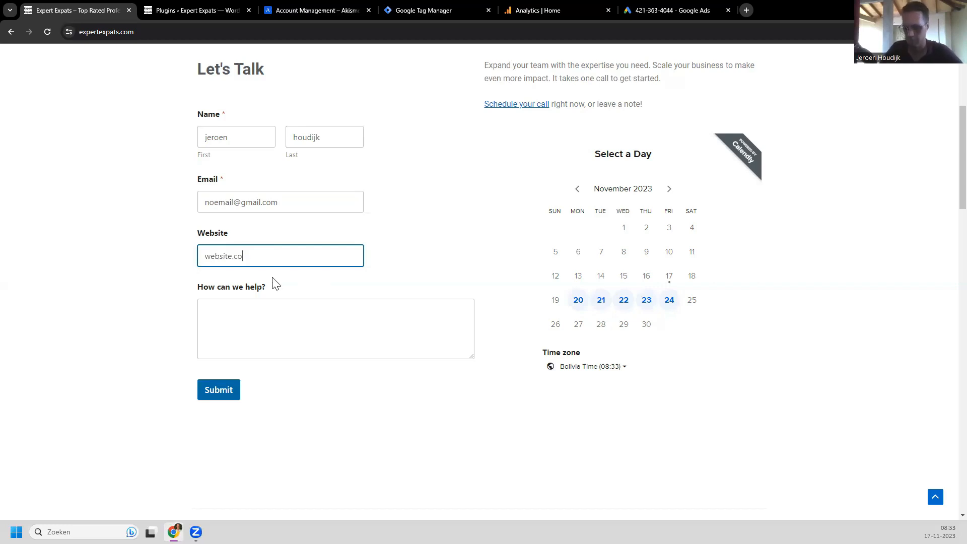
{"action": "type", "text": "n"}
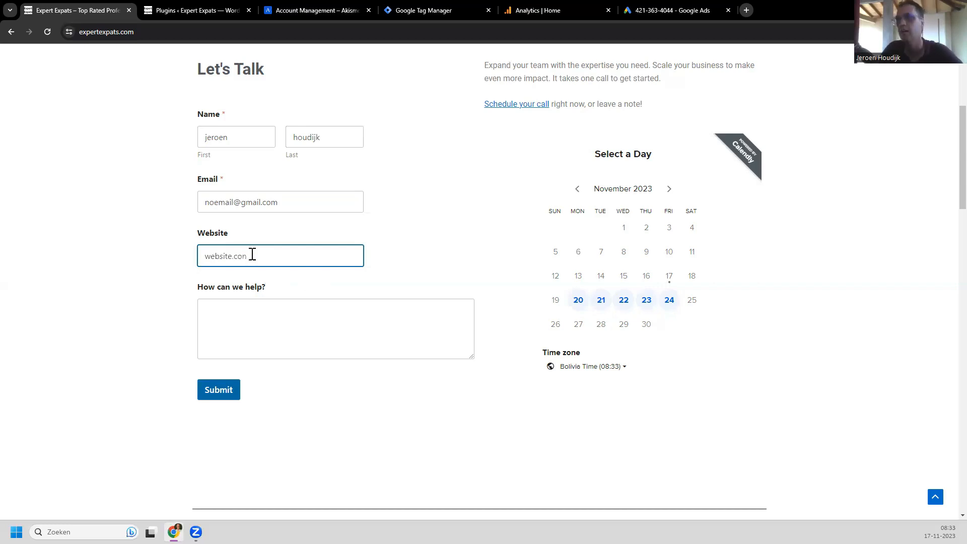
{"action": "left_click", "coordinate": [257, 322]}
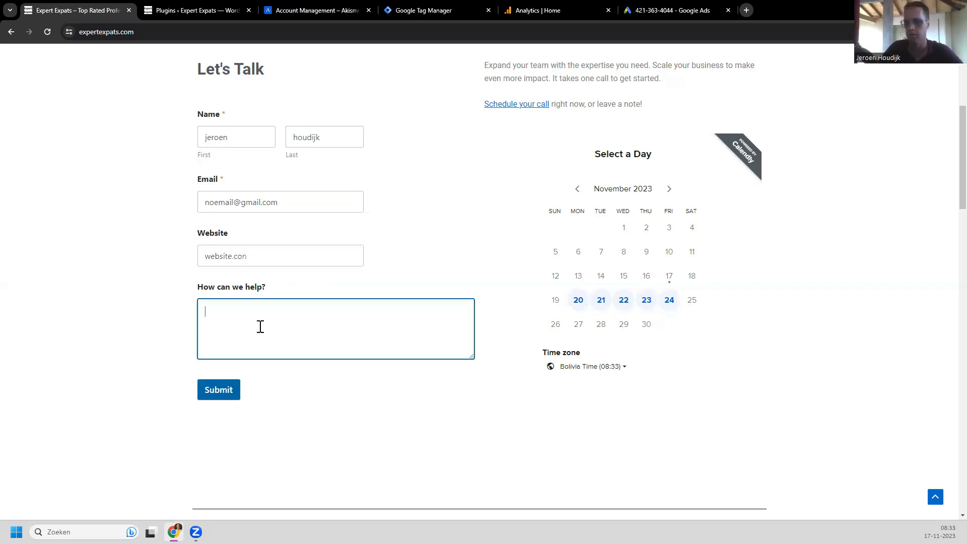
{"action": "type", "text": "get"}
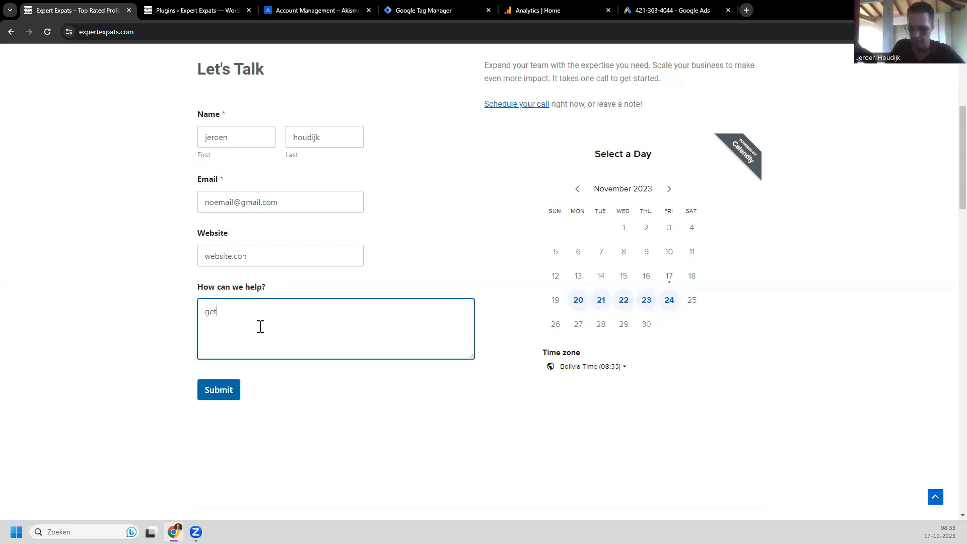
{"action": "type", "text": " me leads"}
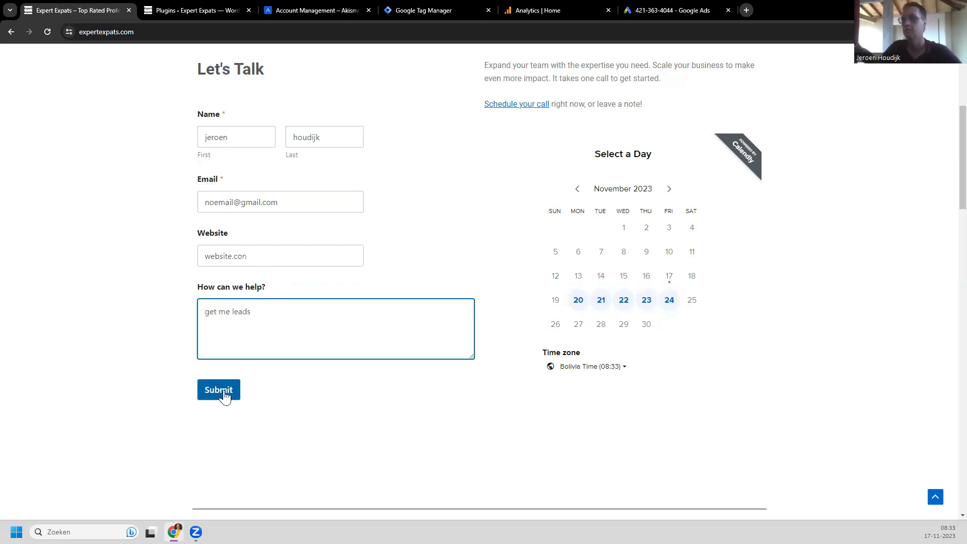
{"action": "left_click", "coordinate": [218, 392]}
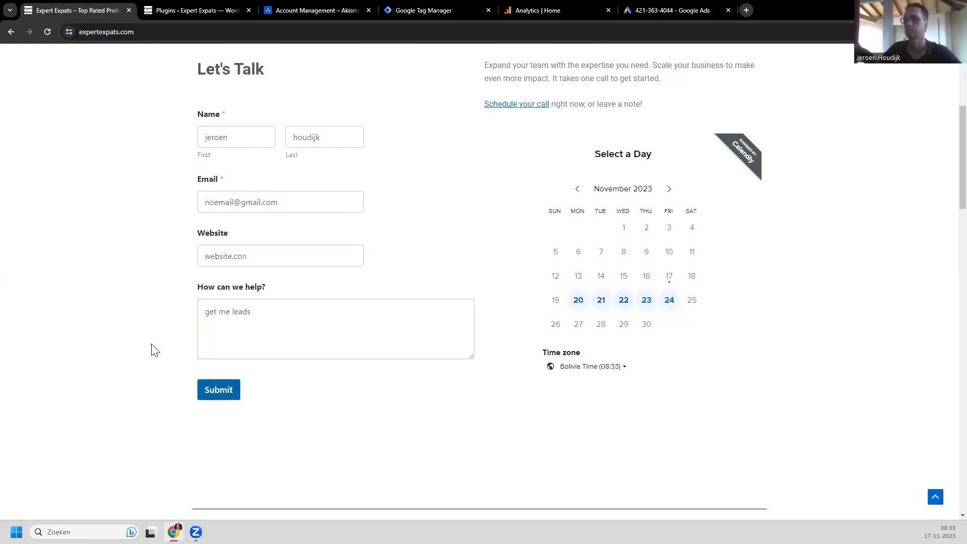
Step: Retry Submit twice on the filled Let's Talk form to send the enquiry
{"action": "scroll", "coordinate": [154, 345], "scroll_direction": "down", "scroll_amount": 5}
{"action": "scroll", "coordinate": [156, 340], "scroll_direction": "up", "scroll_amount": 7}
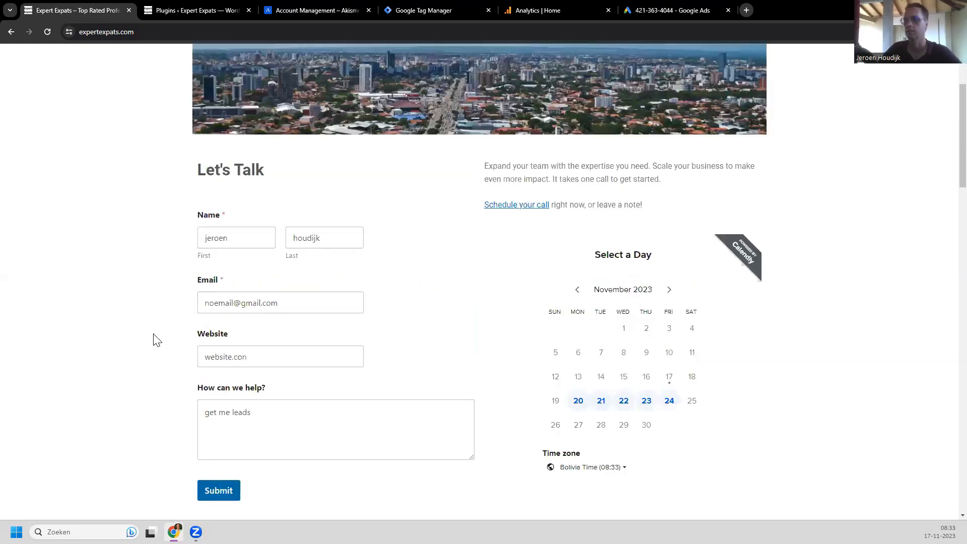
{"action": "scroll", "coordinate": [199, 388], "scroll_direction": "down", "scroll_amount": 2}
{"action": "left_click", "coordinate": [215, 396]}
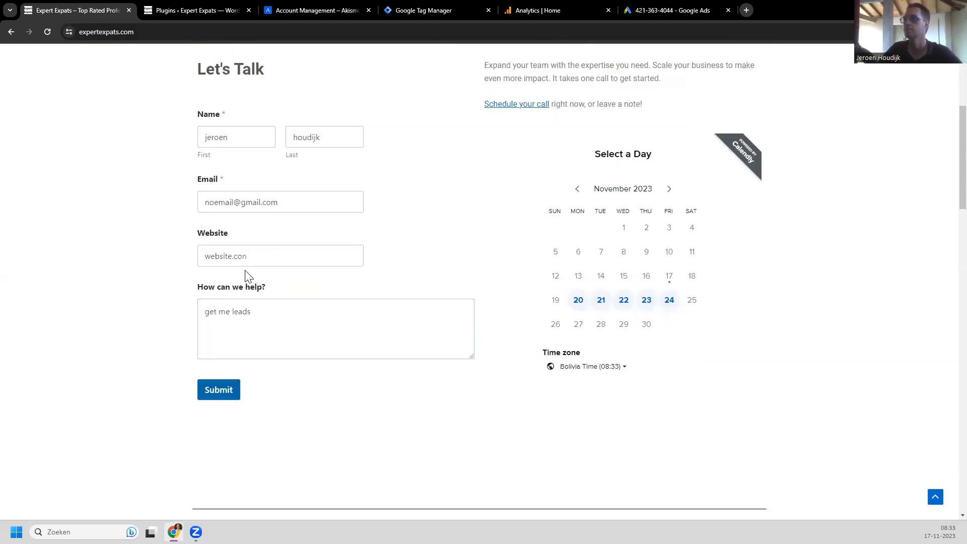
{"action": "scroll", "coordinate": [194, 262], "scroll_direction": "up", "scroll_amount": 5}
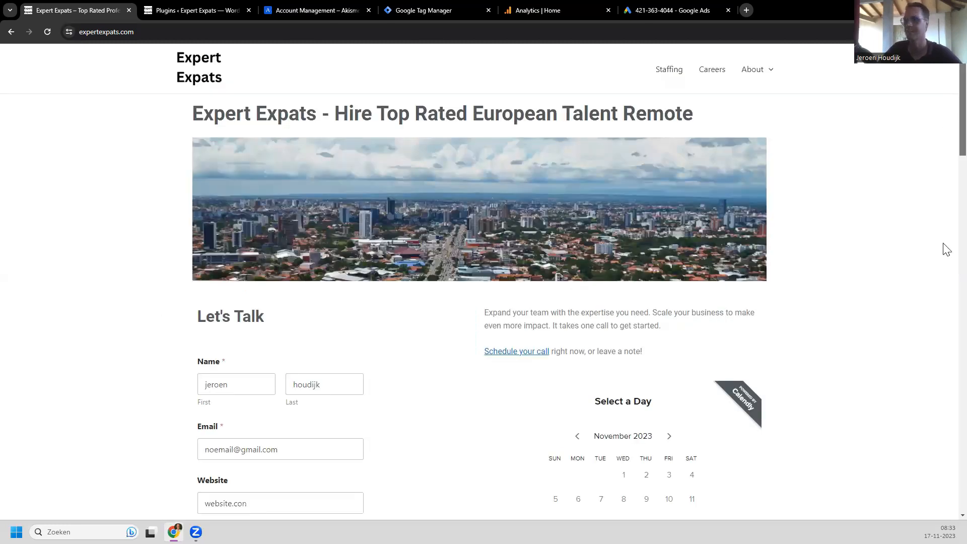
{"action": "scroll", "coordinate": [943, 447], "scroll_direction": "down", "scroll_amount": 20}
{"action": "scroll", "coordinate": [126, 201], "scroll_direction": "up", "scroll_amount": 18}
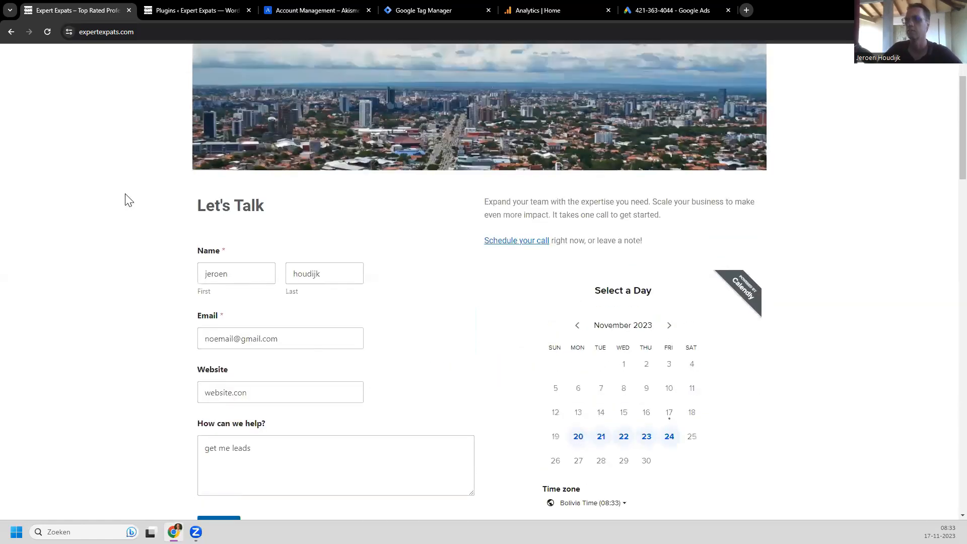
{"action": "scroll", "coordinate": [125, 201], "scroll_direction": "up", "scroll_amount": 2}
{"action": "scroll", "coordinate": [125, 201], "scroll_direction": "down", "scroll_amount": 1}
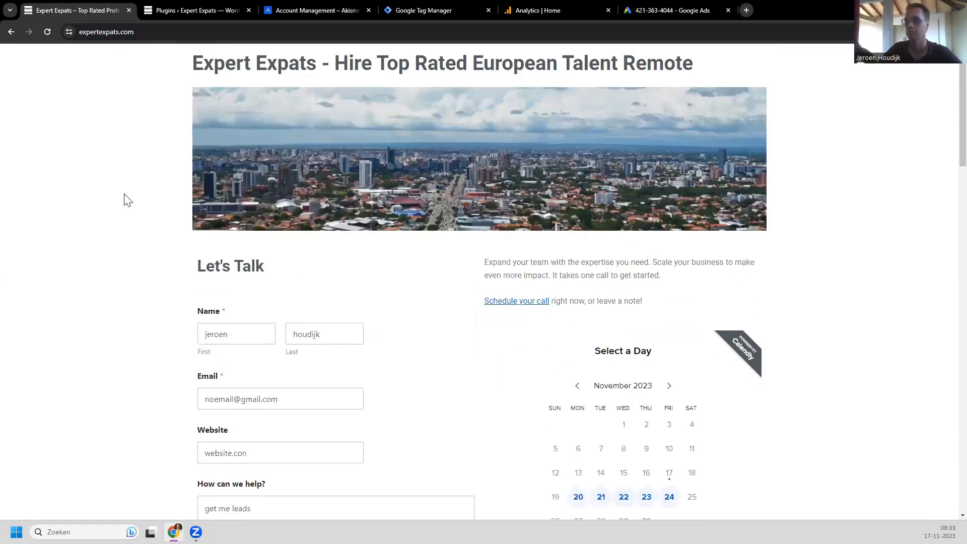
{"action": "scroll", "coordinate": [126, 201], "scroll_direction": "down", "scroll_amount": 3}
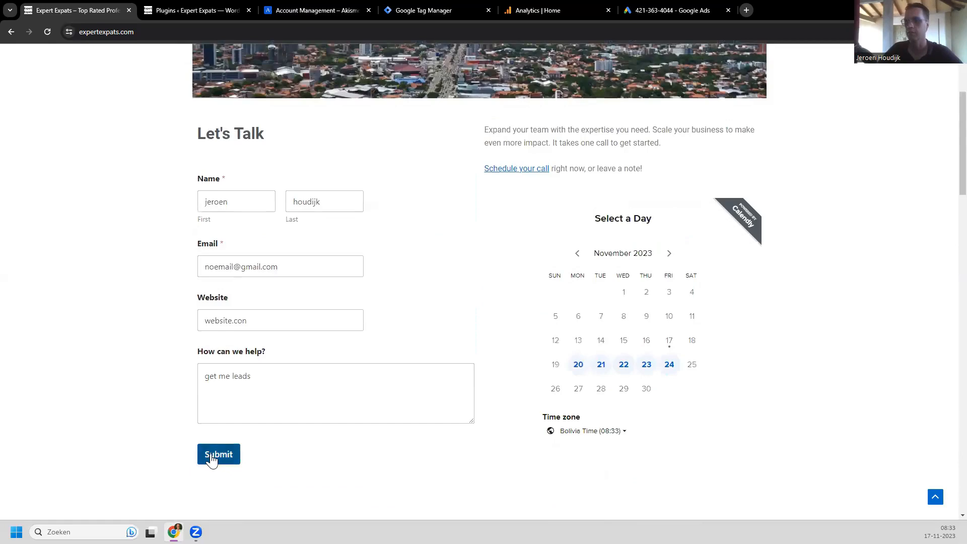
{"action": "left_click", "coordinate": [212, 459]}
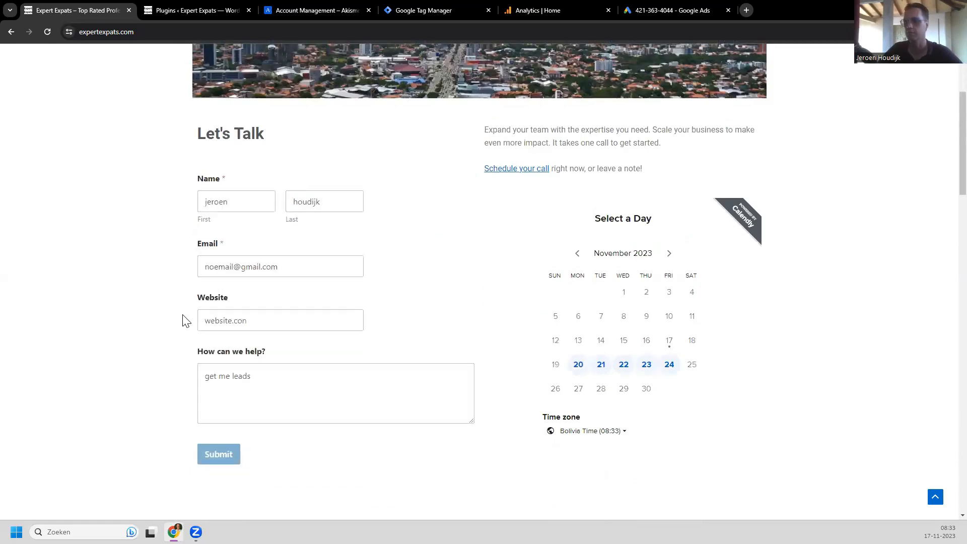
Step: Switch to the 'Plugins ‹ Expert Expats' tab listing the six active plugins
{"action": "key", "text": "ctrl+Tab"}
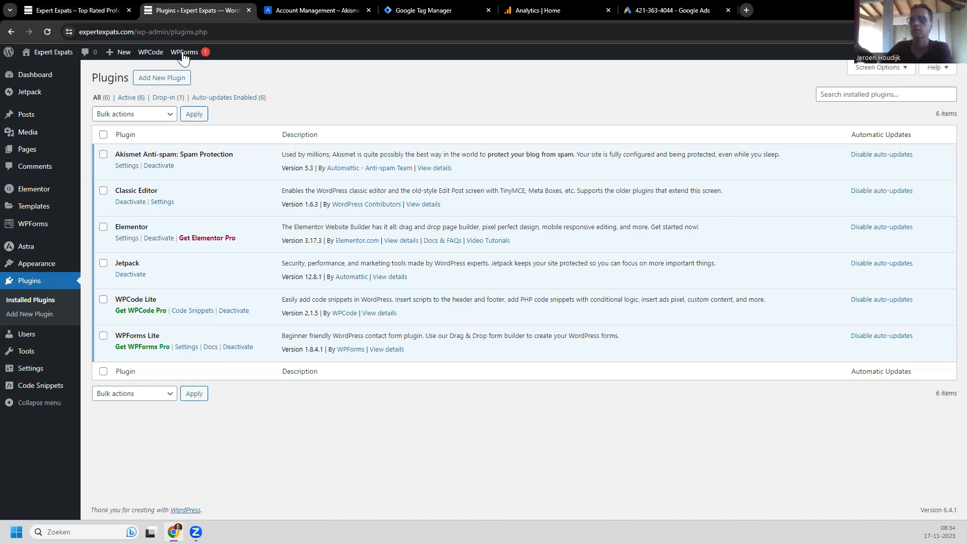
{"action": "mouse_move", "coordinate": [181, 57]}
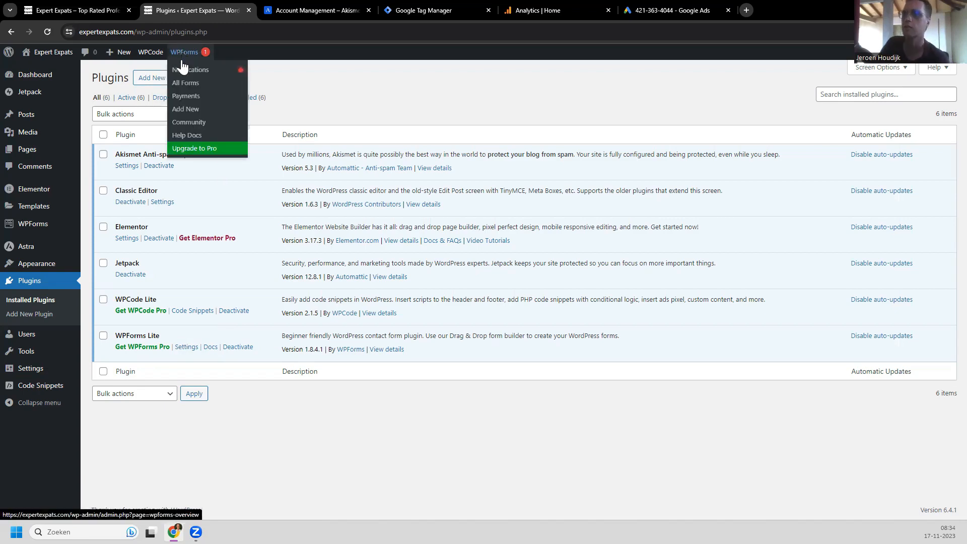
Step: Edit Simple Contact Form from the WPForms All Forms list in the form builder
{"action": "left_click", "coordinate": [188, 84]}
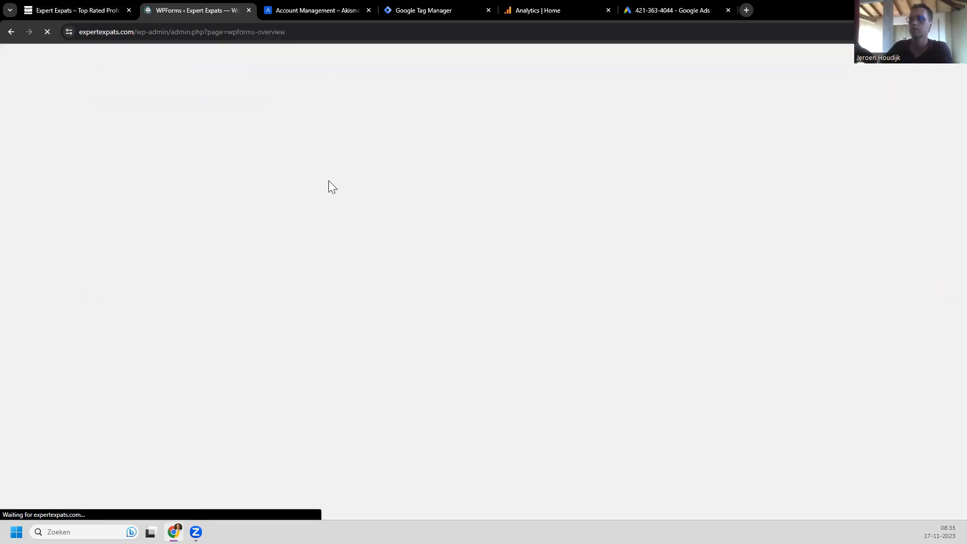
{"action": "scroll", "coordinate": [200, 302], "scroll_direction": "down", "scroll_amount": 1}
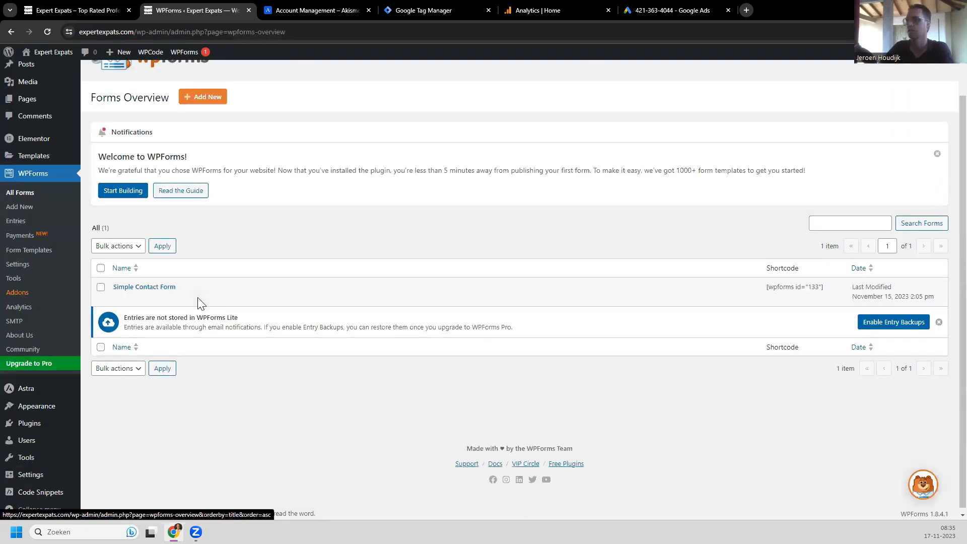
{"action": "left_click", "coordinate": [119, 298]}
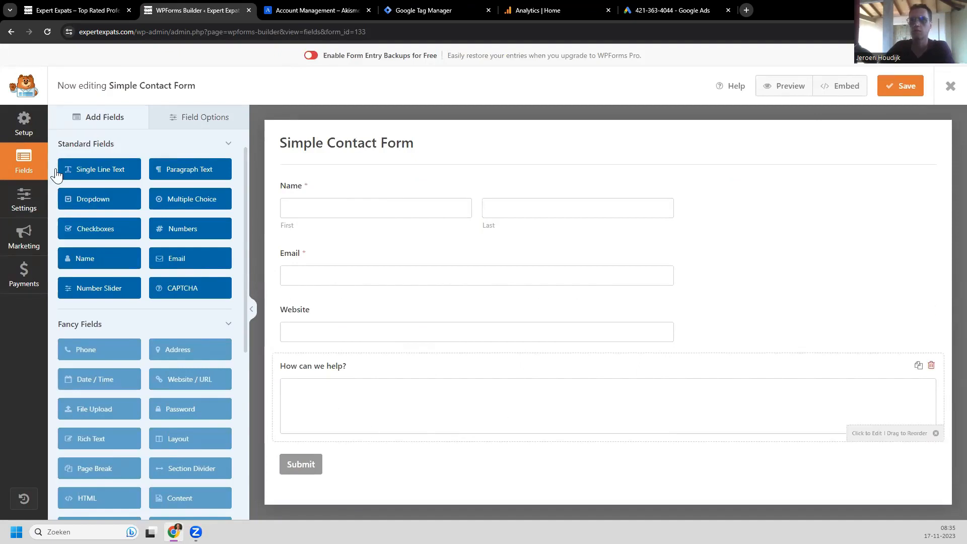
Step: Set the form confirmation to Show Page with the Contact page, save, and exit the builder
{"action": "left_click", "coordinate": [26, 204]}
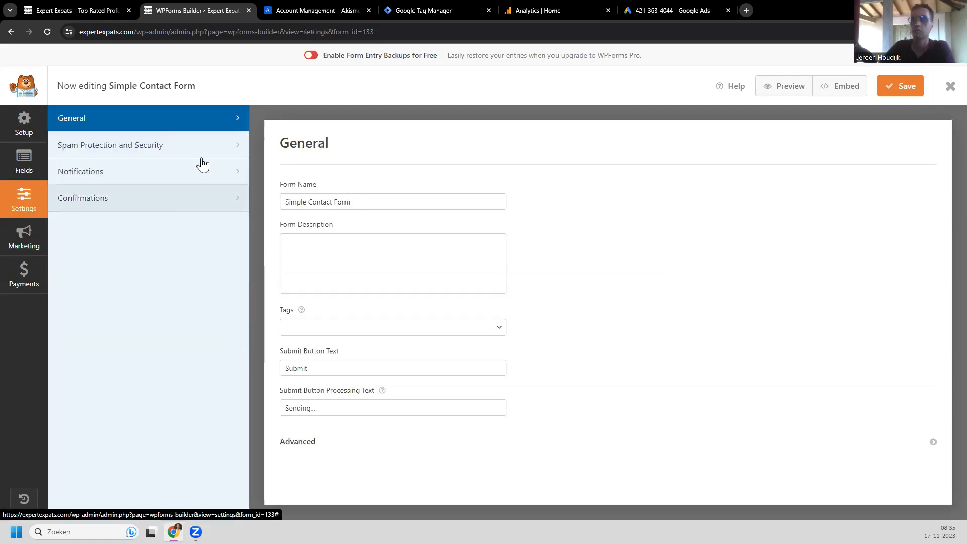
{"action": "left_click", "coordinate": [211, 201]}
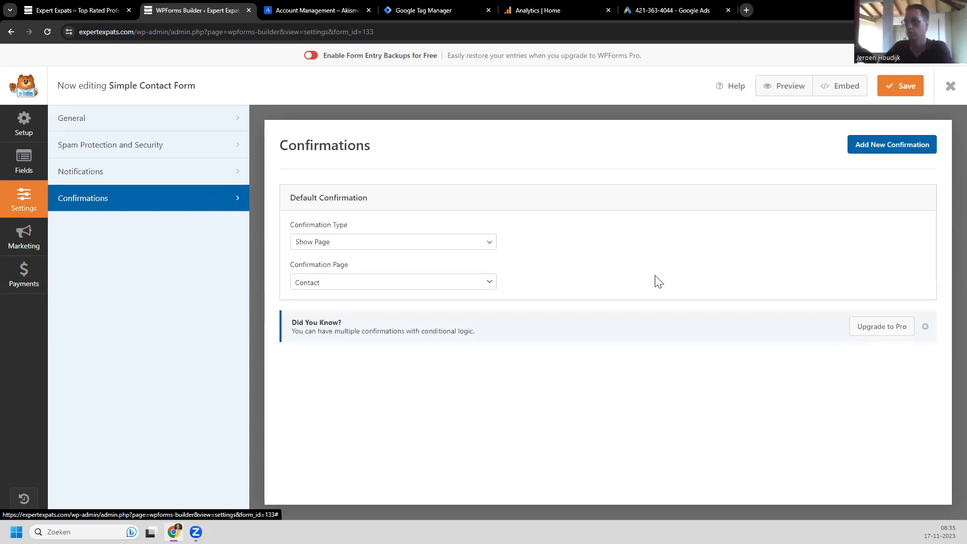
{"action": "left_click", "coordinate": [473, 245]}
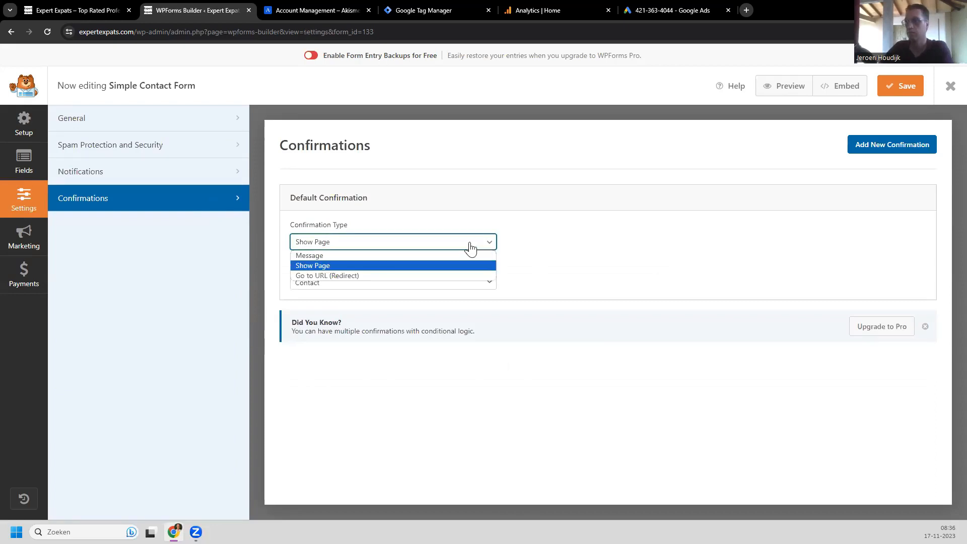
{"action": "left_click", "coordinate": [309, 289]}
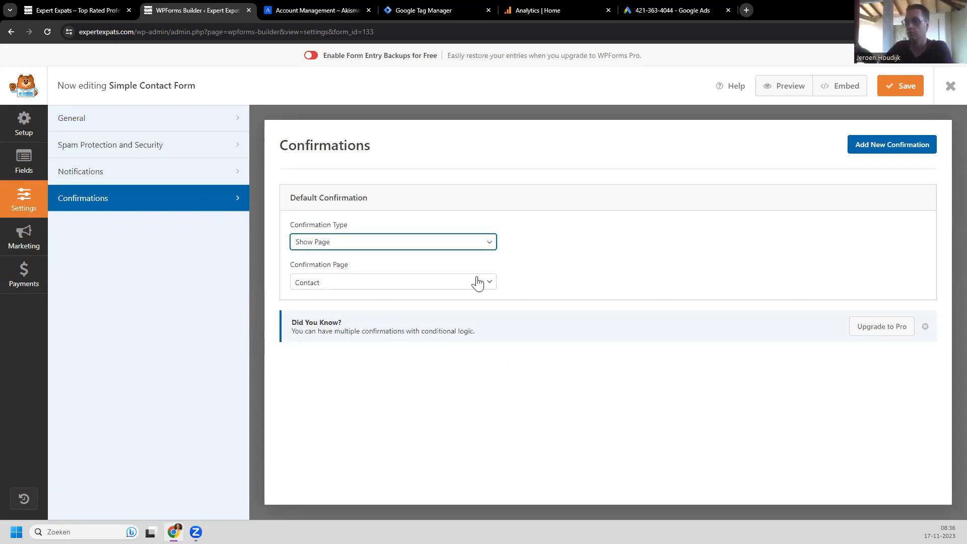
{"action": "left_click", "coordinate": [379, 286]}
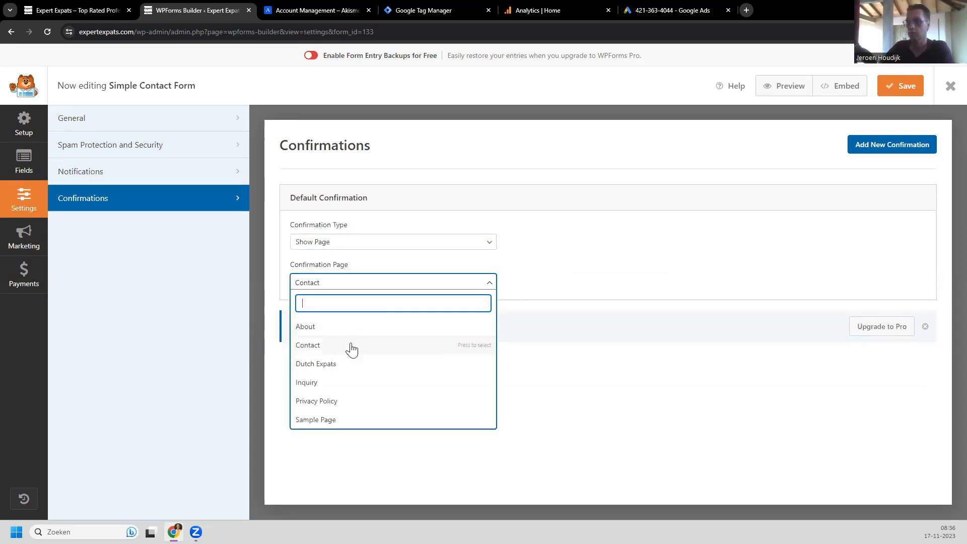
{"action": "left_click", "coordinate": [810, 249]}
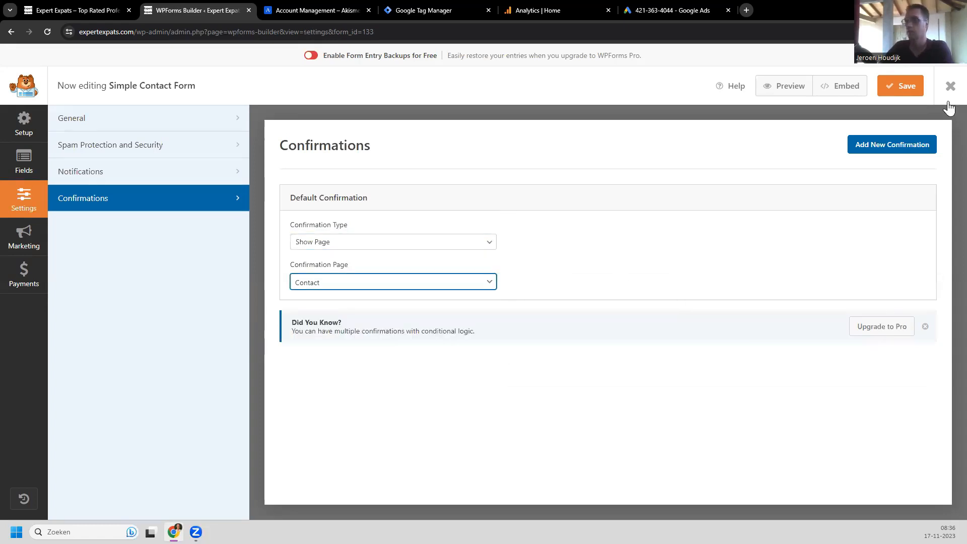
{"action": "left_click", "coordinate": [904, 88]}
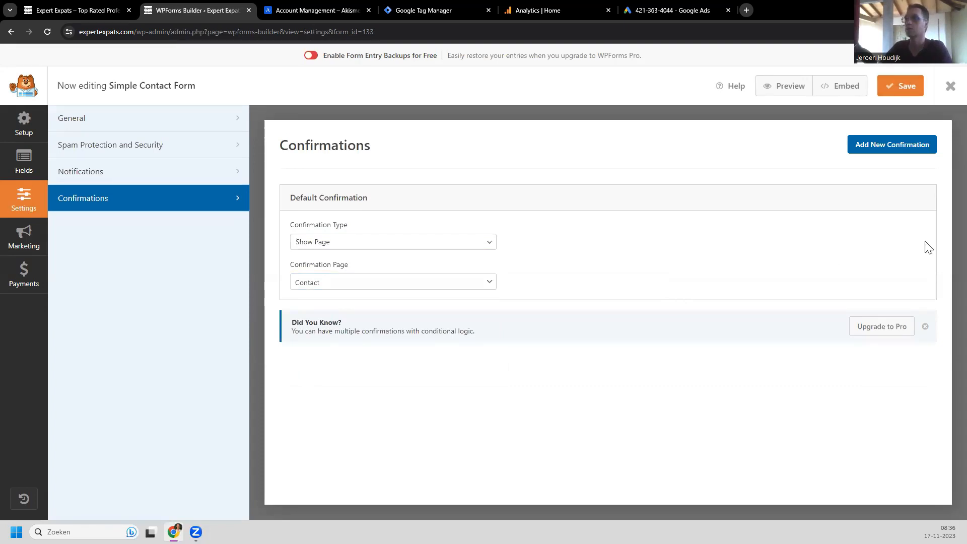
{"action": "left_click", "coordinate": [950, 86]}
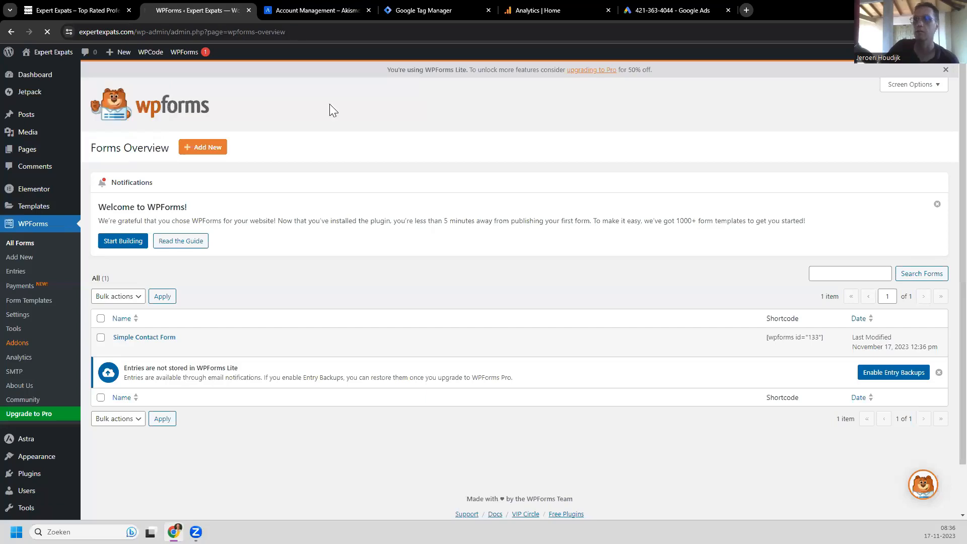
Step: Enter the contact's first and last name and e-mail, accepting the suggested e-mail correction
{"action": "scroll", "coordinate": [103, 324], "scroll_direction": "down", "scroll_amount": 4}
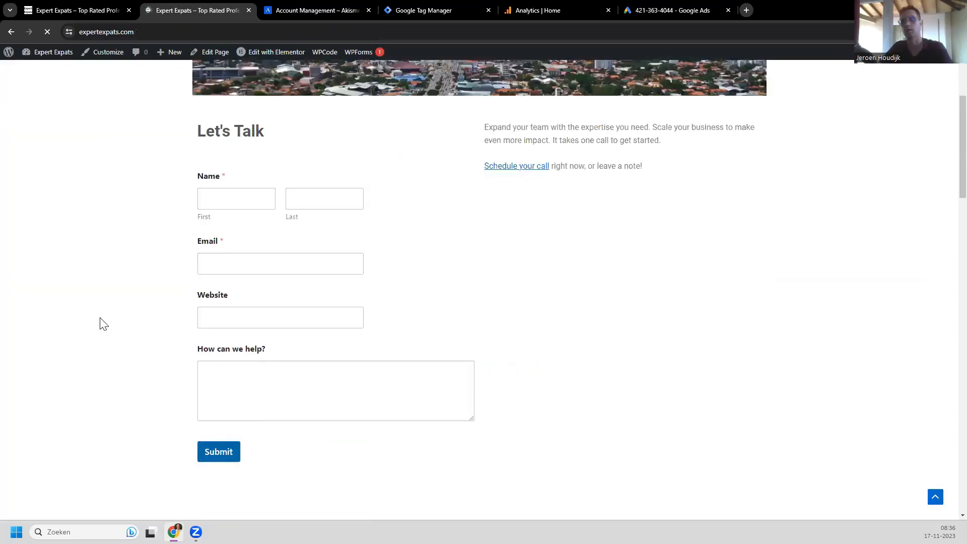
{"action": "left_click", "coordinate": [230, 193]}
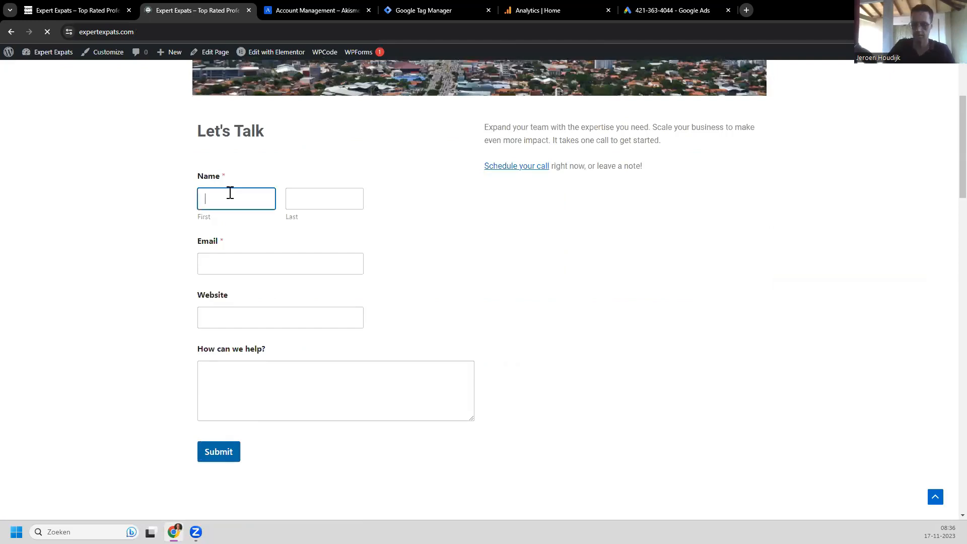
{"action": "key", "text": "Tab"}
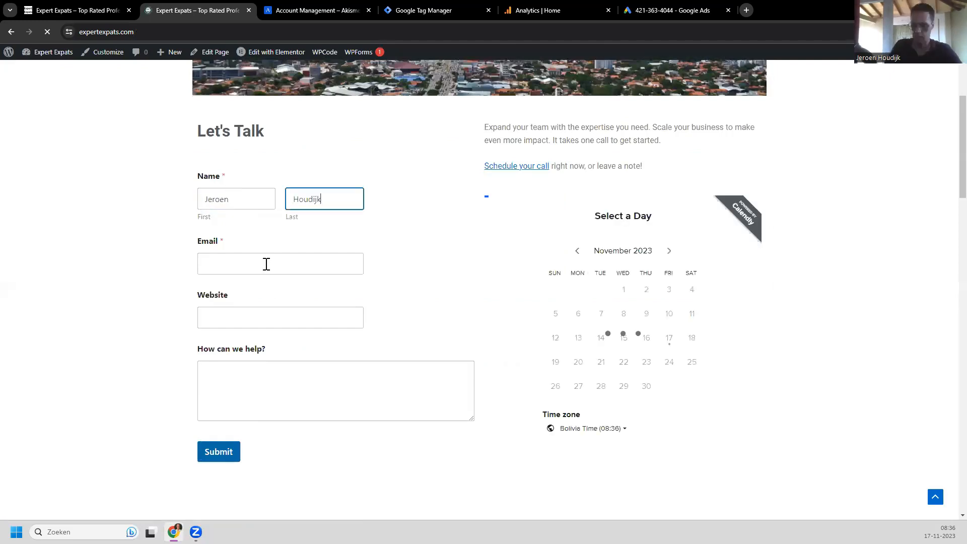
{"action": "left_click", "coordinate": [267, 264]}
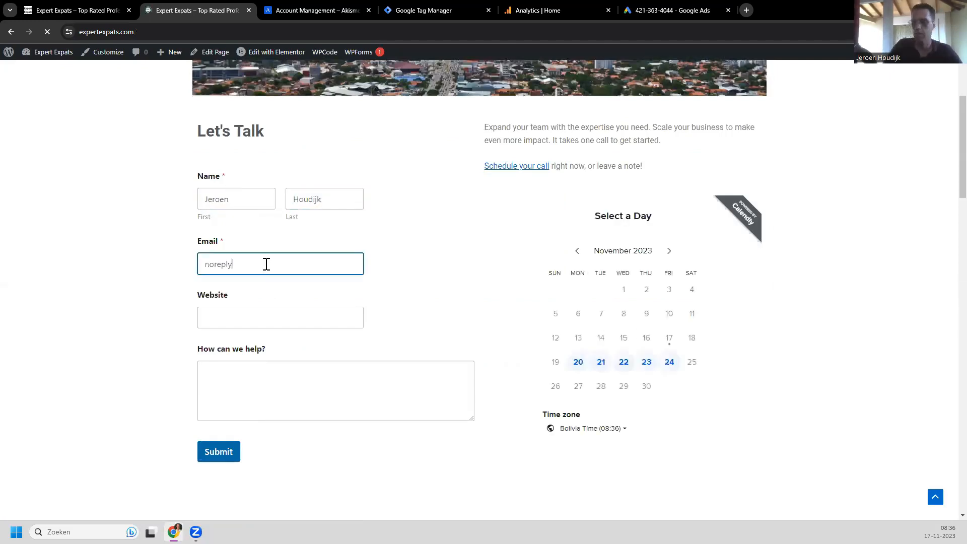
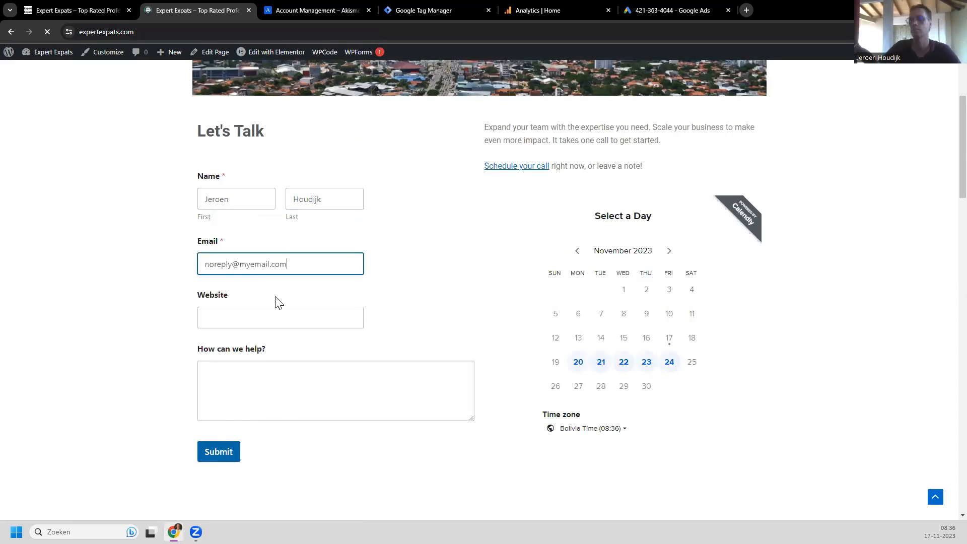
{"action": "key", "text": "Tab"}
{"action": "left_click", "coordinate": [286, 292]}
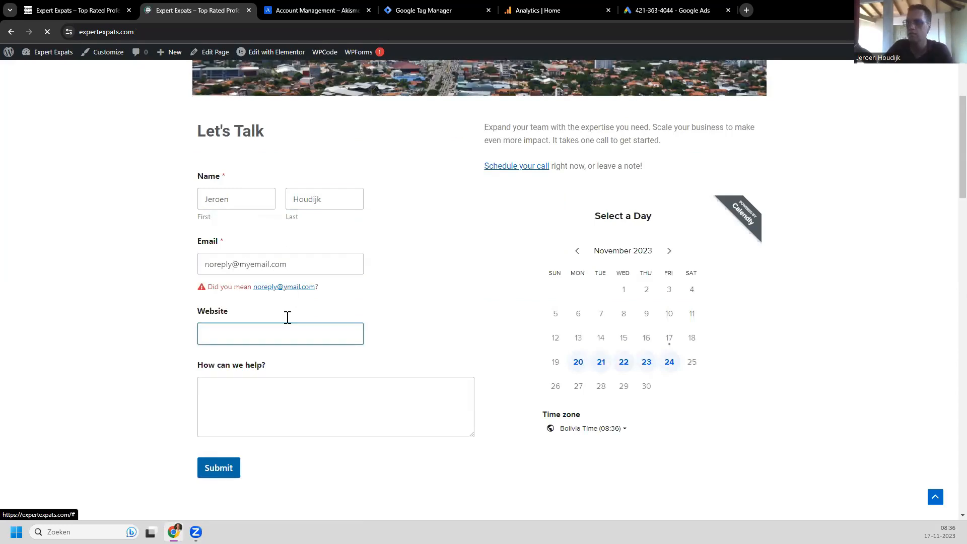
Step: Enter website 'yesido' and message 'get me leads', fix the stray 'h', and submit the enquiry
{"action": "left_click", "coordinate": [272, 322]}
{"action": "type", "text": "yesido"}
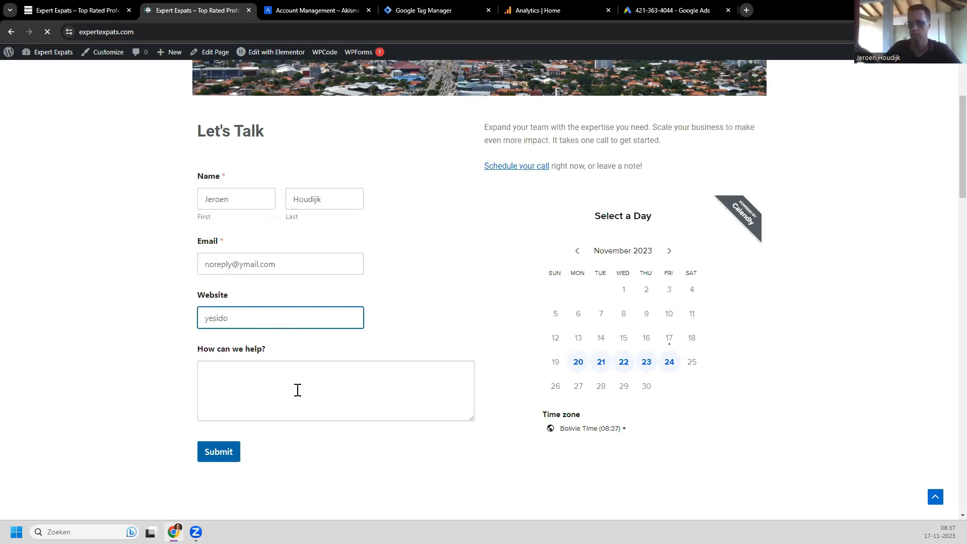
{"action": "left_click", "coordinate": [298, 391]}
{"action": "type", "text": "hget"}
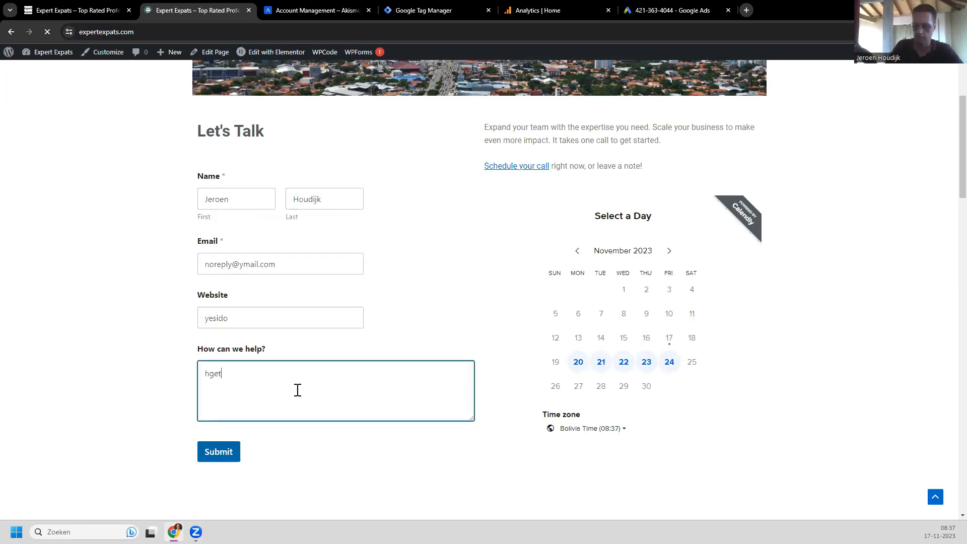
{"action": "type", "text": " me leads"}
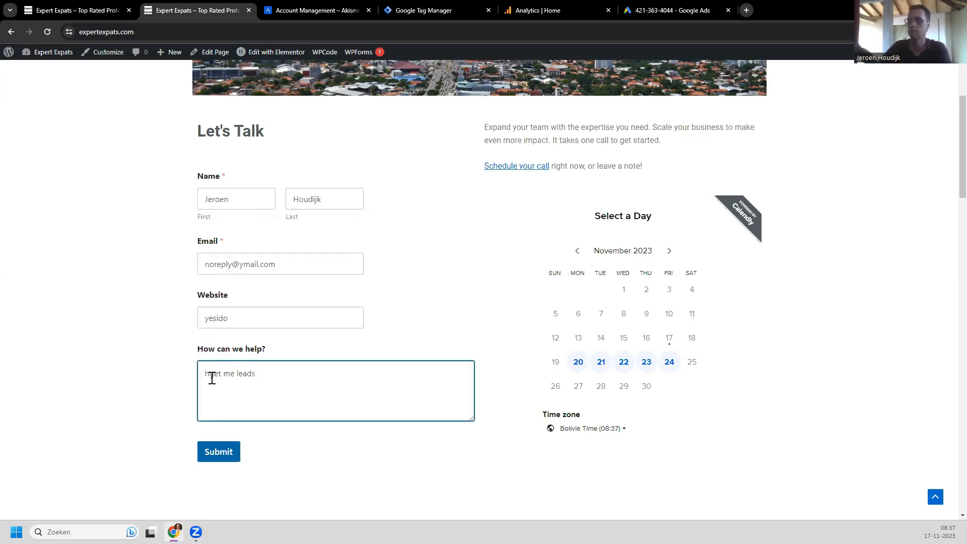
{"action": "left_click", "coordinate": [211, 376]}
{"action": "key", "text": "BackSpace"}
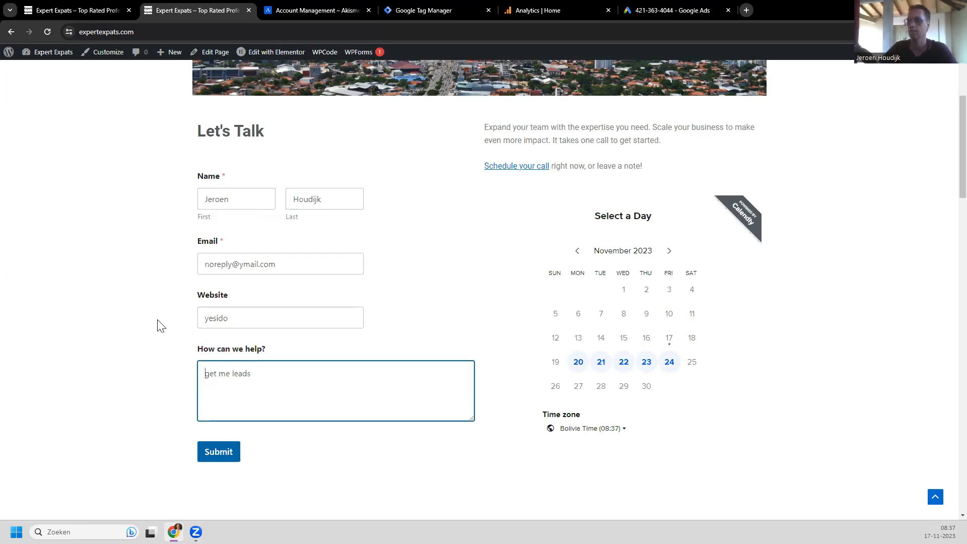
{"action": "scroll", "coordinate": [161, 327], "scroll_direction": "down", "scroll_amount": 2}
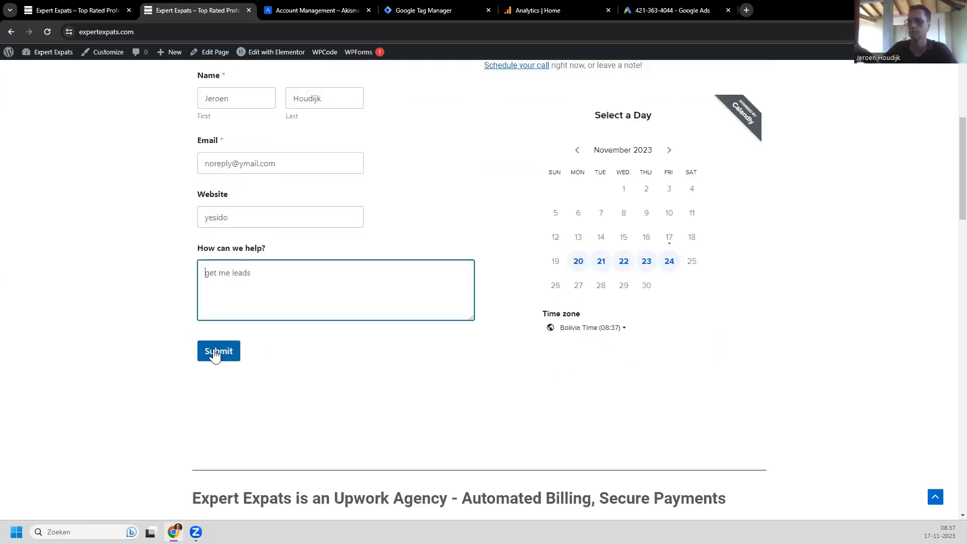
{"action": "left_click", "coordinate": [216, 354]}
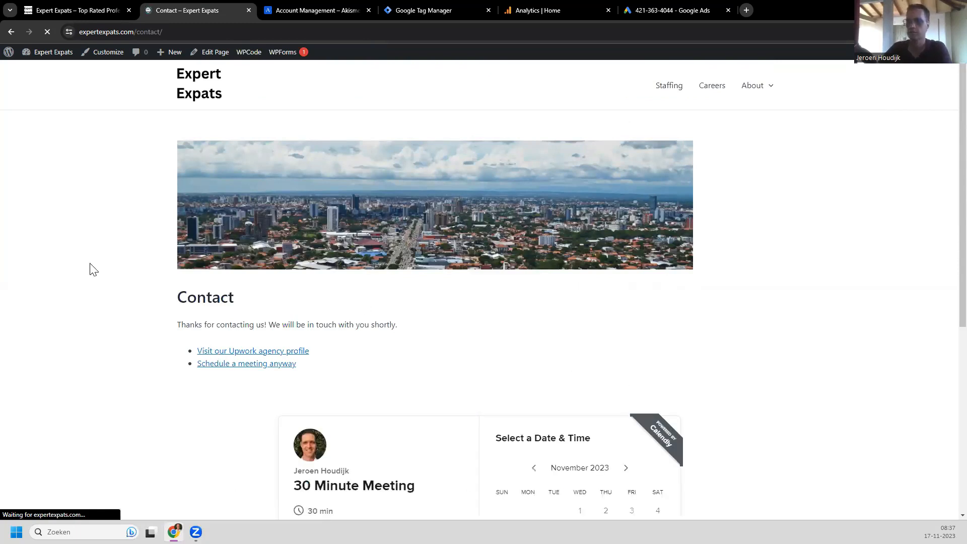
Step: Select Tuesday, November 21 in the Calendly widget to show slots starting at 08:00
{"action": "scroll", "coordinate": [123, 272], "scroll_direction": "down", "scroll_amount": 2}
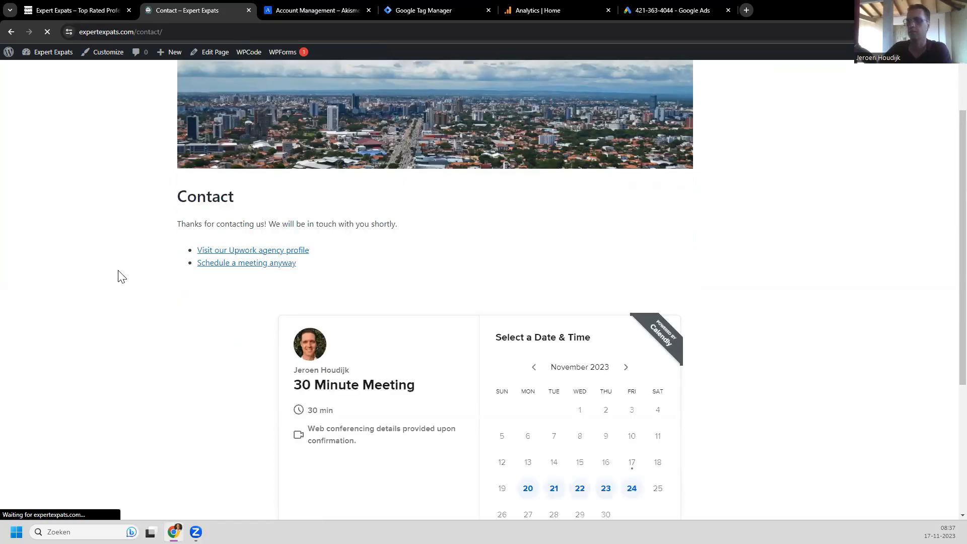
{"action": "scroll", "coordinate": [121, 282], "scroll_direction": "up", "scroll_amount": 2}
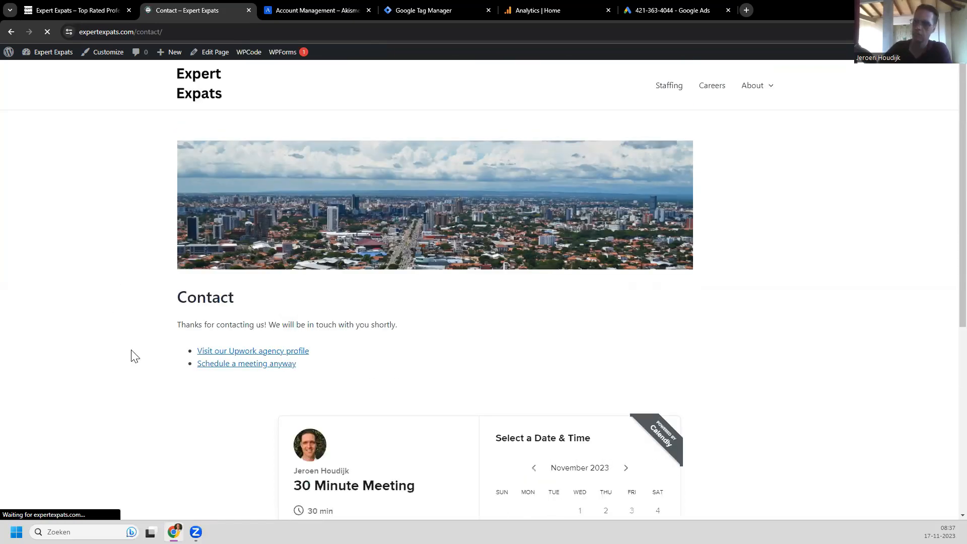
{"action": "scroll", "coordinate": [205, 259], "scroll_direction": "down", "scroll_amount": 2}
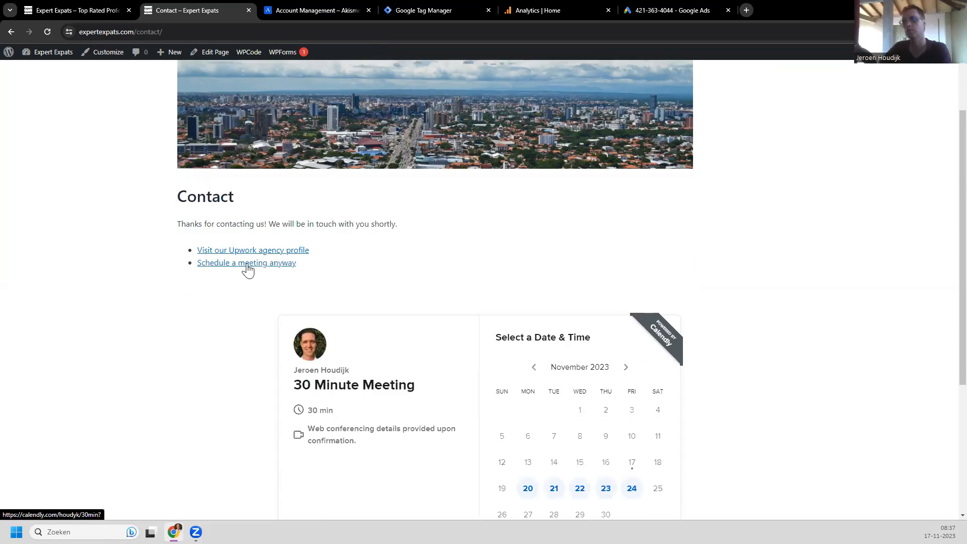
{"action": "scroll", "coordinate": [246, 278], "scroll_direction": "down", "scroll_amount": 3}
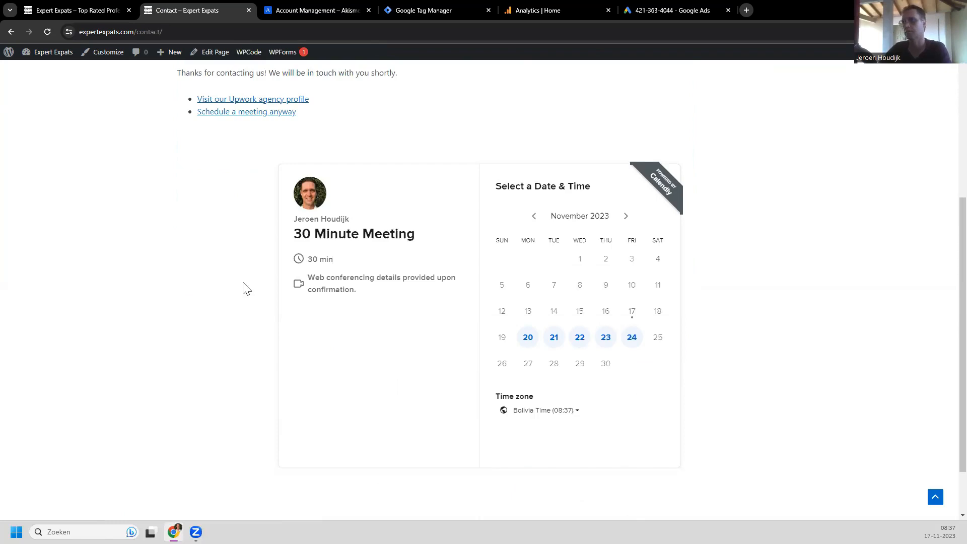
{"action": "scroll", "coordinate": [238, 290], "scroll_direction": "down", "scroll_amount": 1}
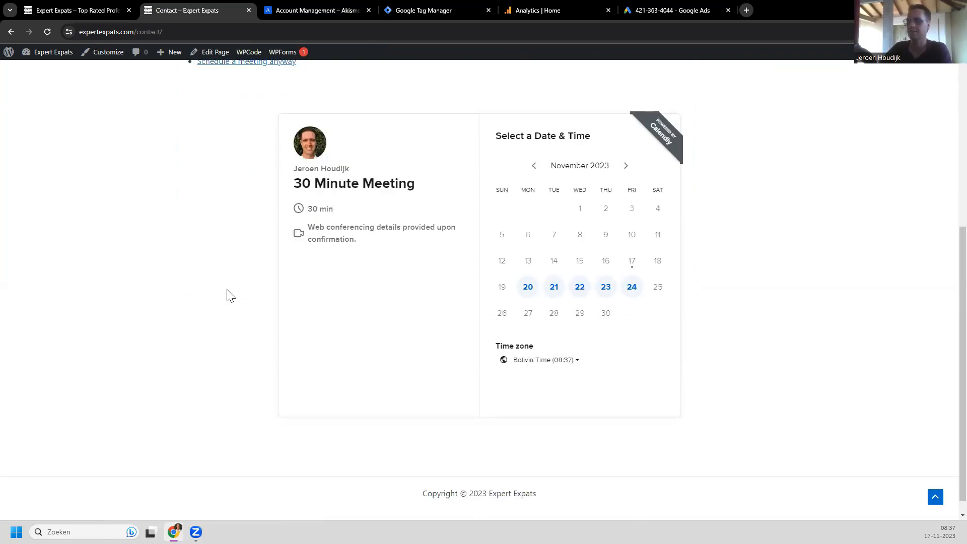
{"action": "scroll", "coordinate": [428, 298], "scroll_direction": "up", "scroll_amount": 1}
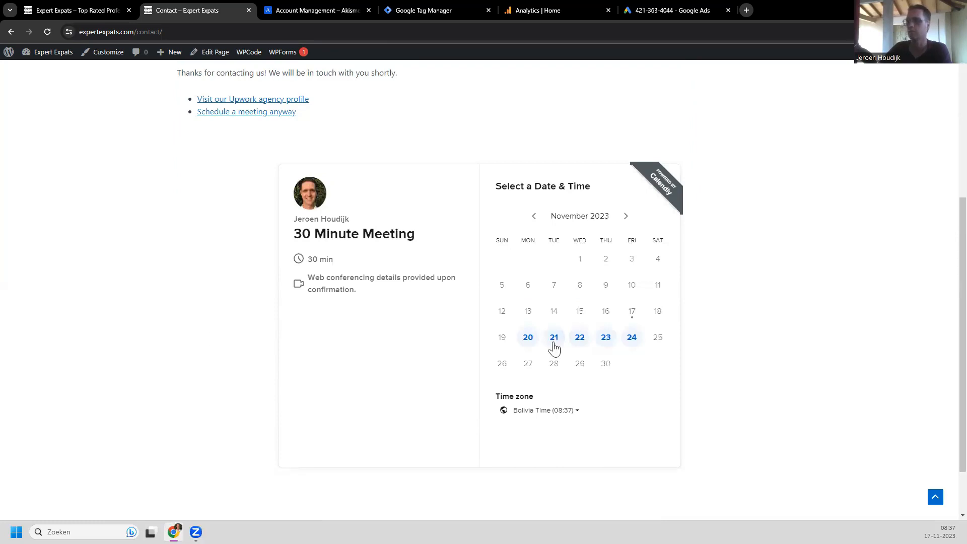
{"action": "left_click", "coordinate": [554, 338]}
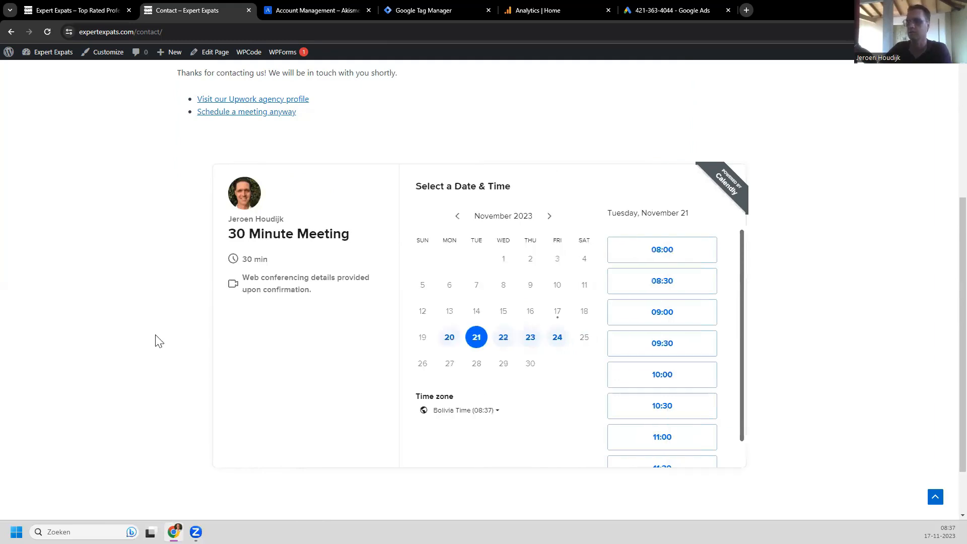
{"action": "scroll", "coordinate": [140, 321], "scroll_direction": "up", "scroll_amount": 1}
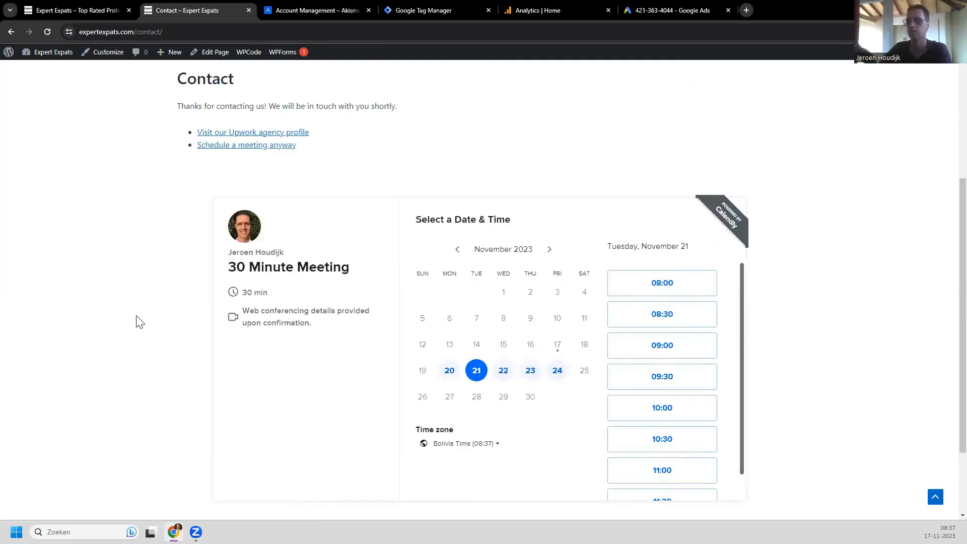
{"action": "scroll", "coordinate": [140, 322], "scroll_direction": "up", "scroll_amount": 4}
{"action": "scroll", "coordinate": [123, 140], "scroll_direction": "up", "scroll_amount": 1}
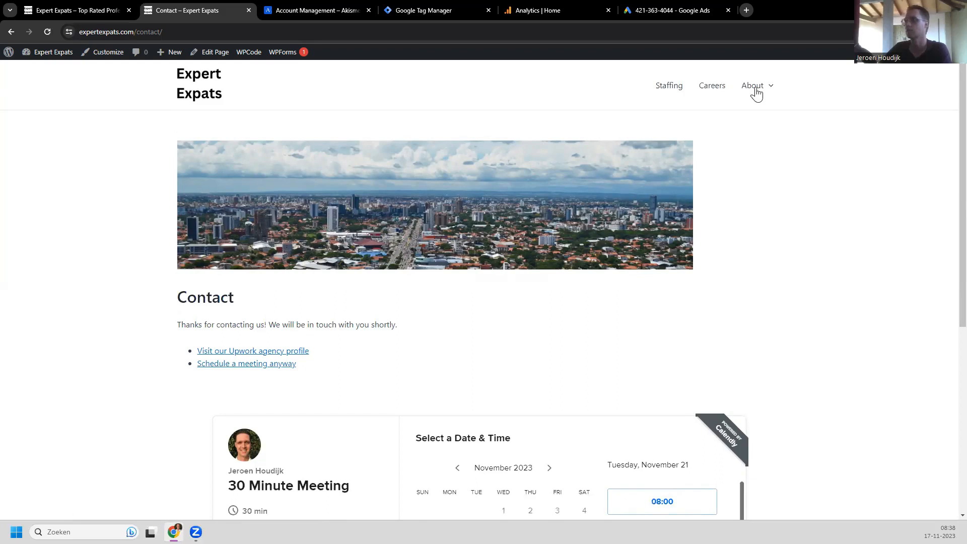
Step: Return to the Expert Expats homepage via the site title and browse it from the top
{"action": "mouse_move", "coordinate": [756, 89]}
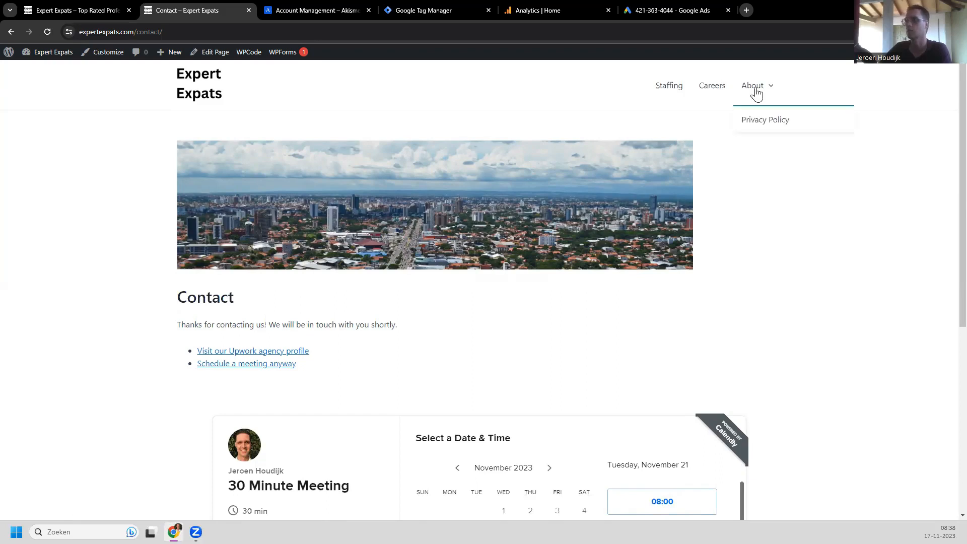
{"action": "left_click", "coordinate": [183, 95]}
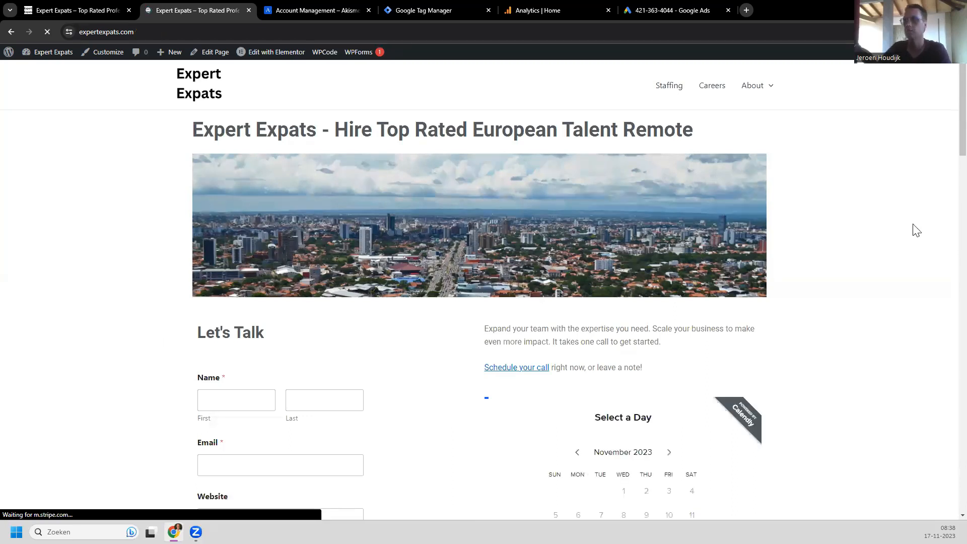
{"action": "scroll", "coordinate": [946, 377], "scroll_direction": "down", "scroll_amount": 6}
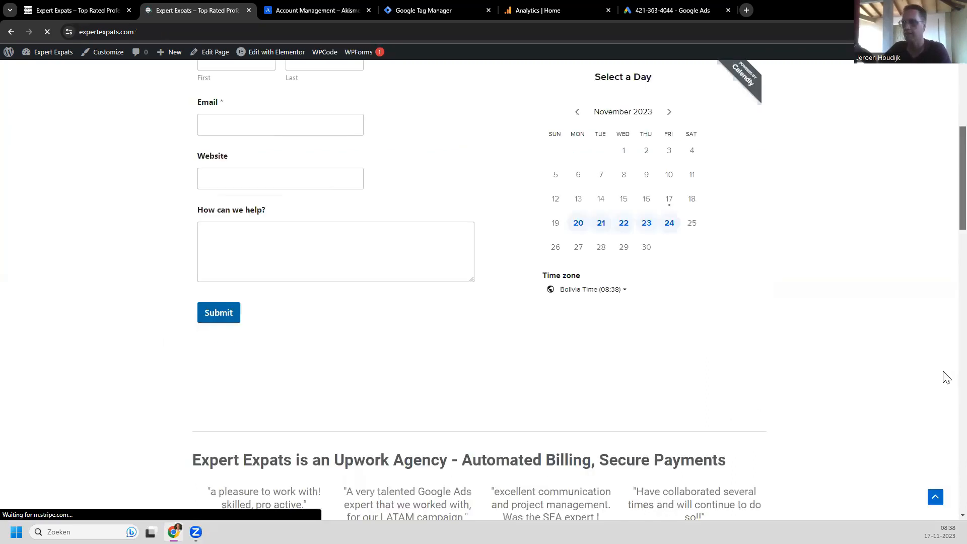
{"action": "scroll", "coordinate": [946, 376], "scroll_direction": "down", "scroll_amount": 15}
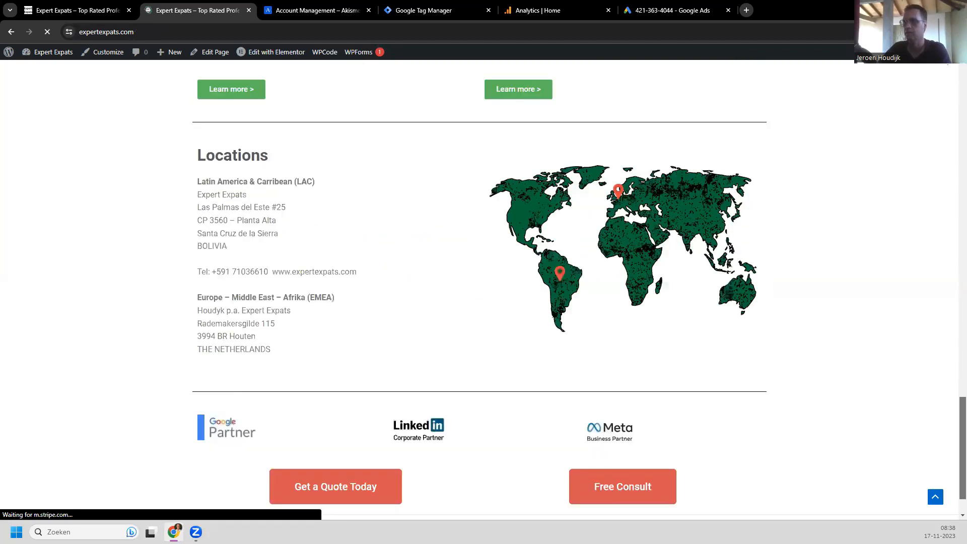
{"action": "key", "text": "Home"}
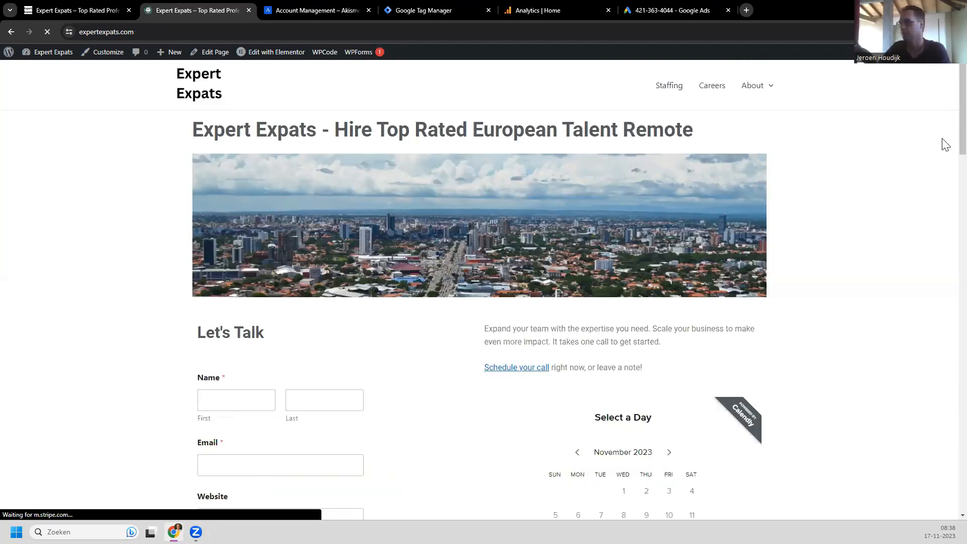
{"action": "scroll", "coordinate": [944, 166], "scroll_direction": "down", "scroll_amount": 4}
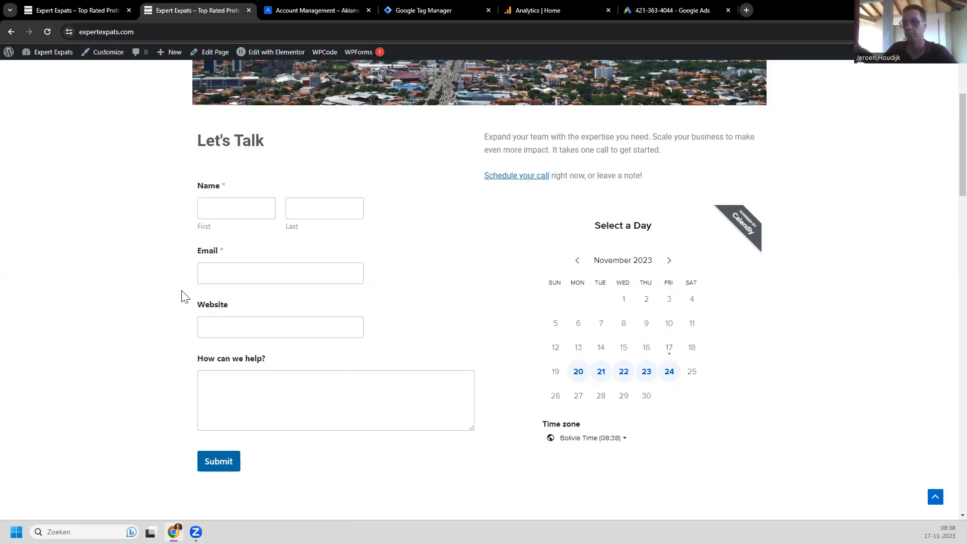
{"action": "scroll", "coordinate": [287, 162], "scroll_direction": "up", "scroll_amount": 2}
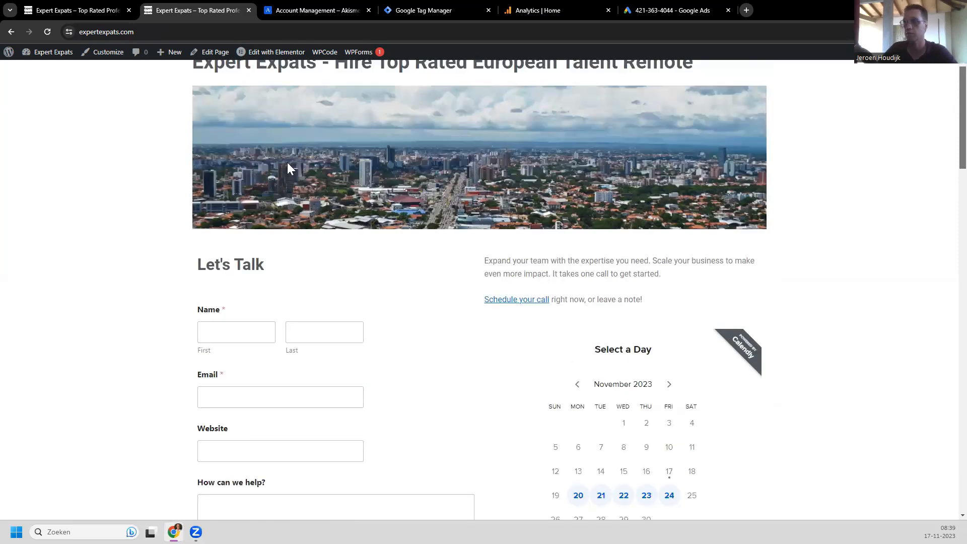
{"action": "scroll", "coordinate": [116, 202], "scroll_direction": "up", "scroll_amount": 1}
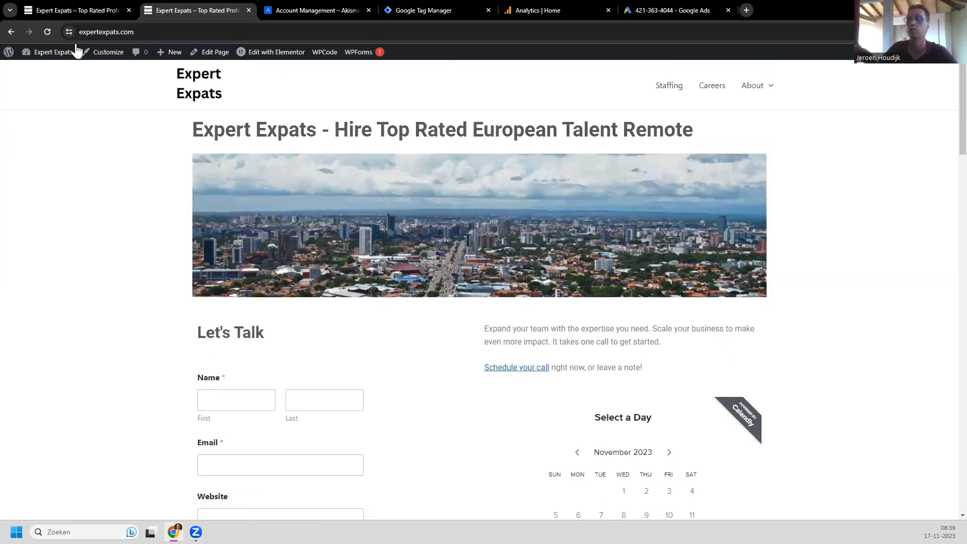
Step: Go to Appearance > Themes from the admin Dashboard to see the installed themes with Astra active
{"action": "mouse_move", "coordinate": [49, 53]}
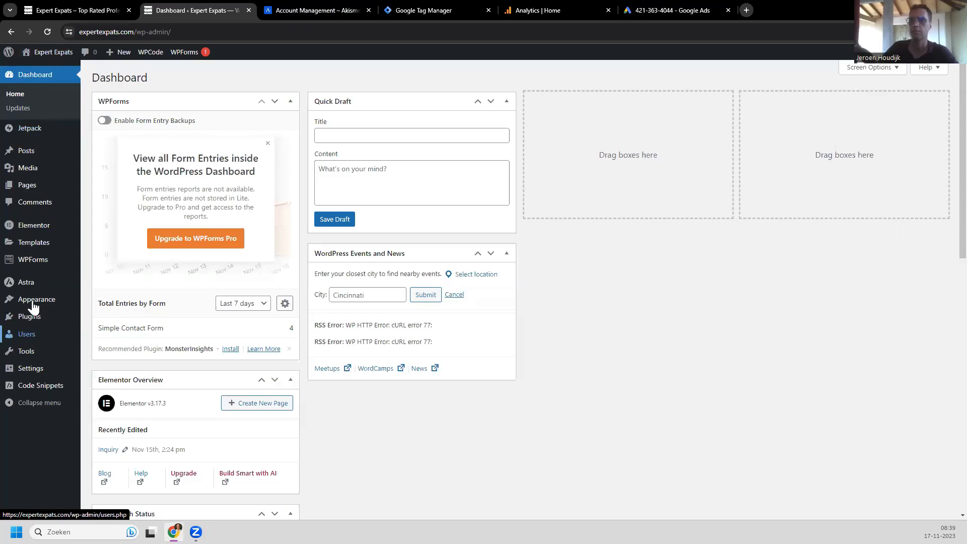
{"action": "mouse_move", "coordinate": [32, 301]}
{"action": "left_click", "coordinate": [104, 301]}
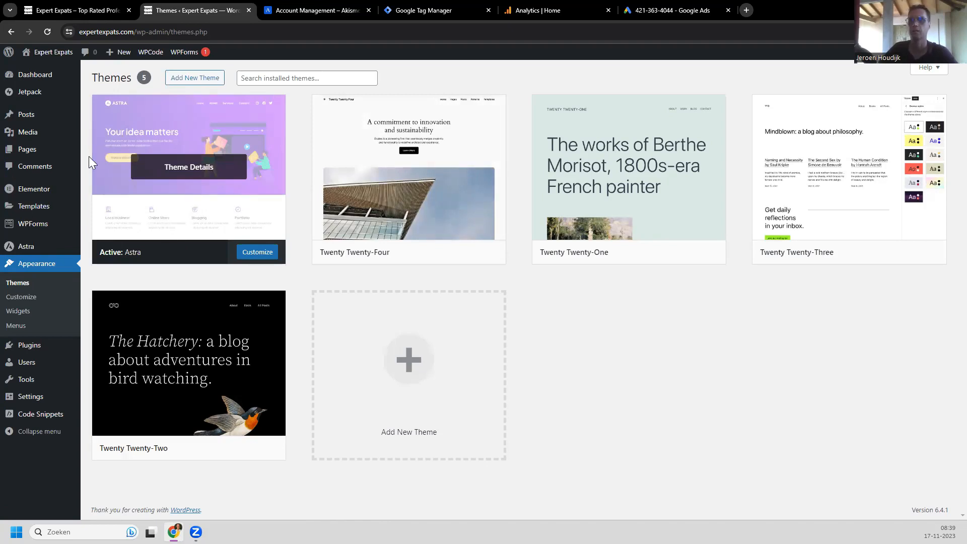
Step: Show Plugins > Installed Plugins, listing six plugins including WPCode Lite 2.1.5 and WPForms Lite
{"action": "mouse_move", "coordinate": [32, 385]}
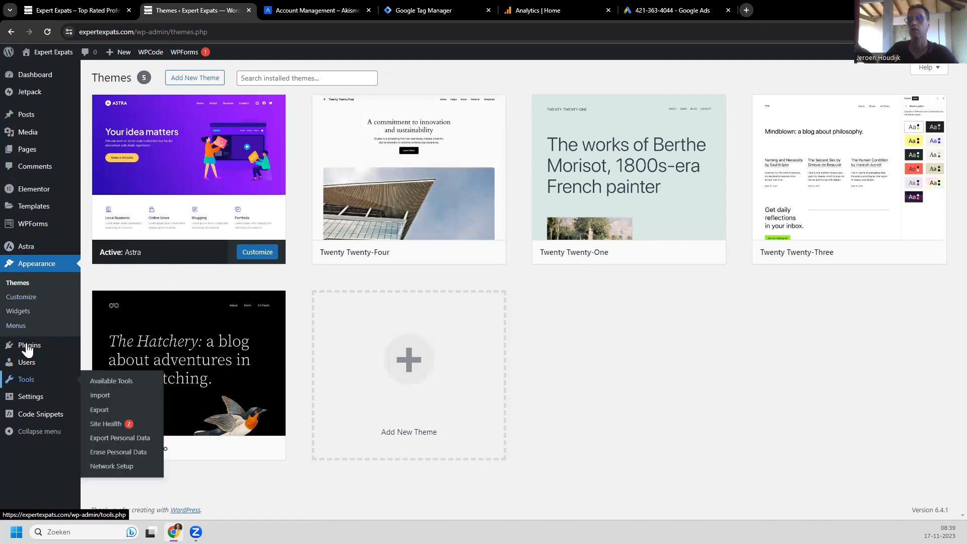
{"action": "mouse_move", "coordinate": [29, 345]}
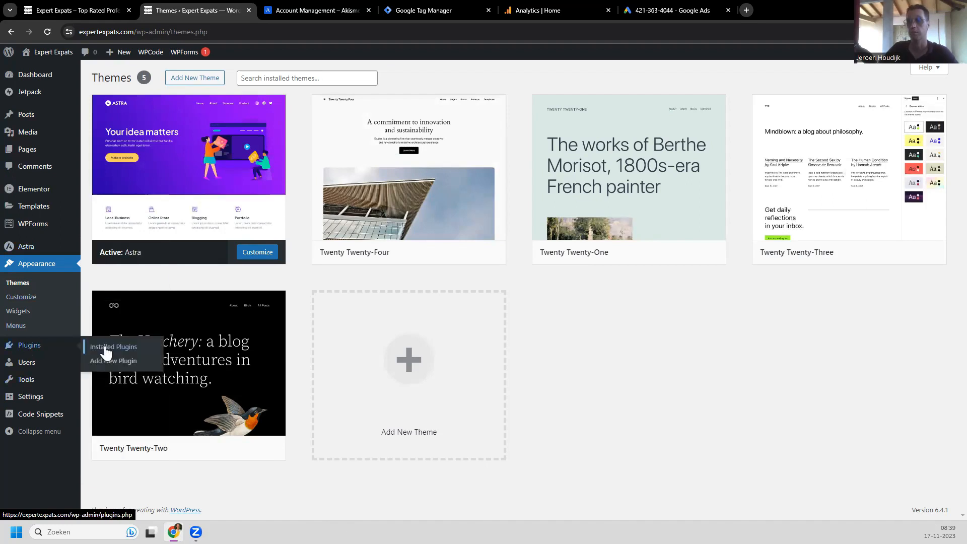
{"action": "left_click", "coordinate": [105, 353]}
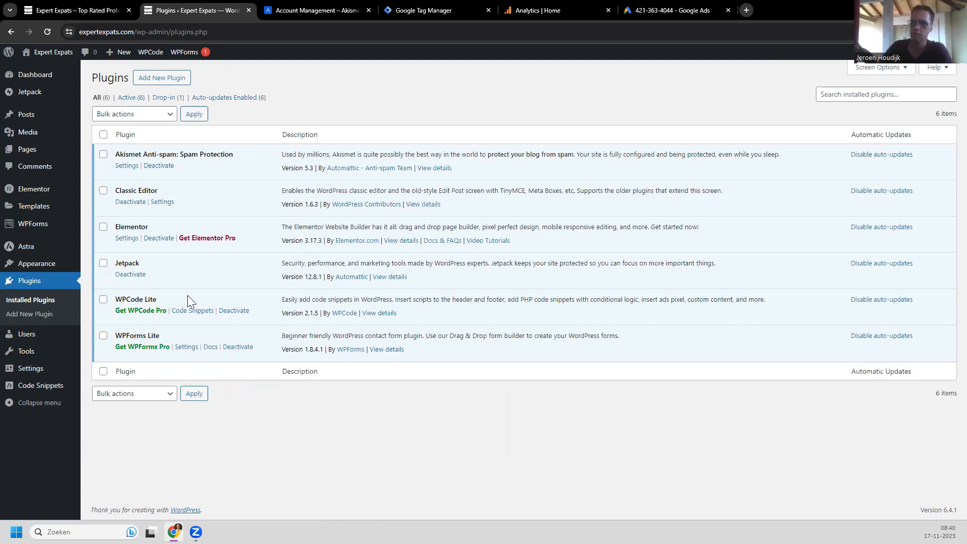
{"action": "mouse_move", "coordinate": [35, 388]}
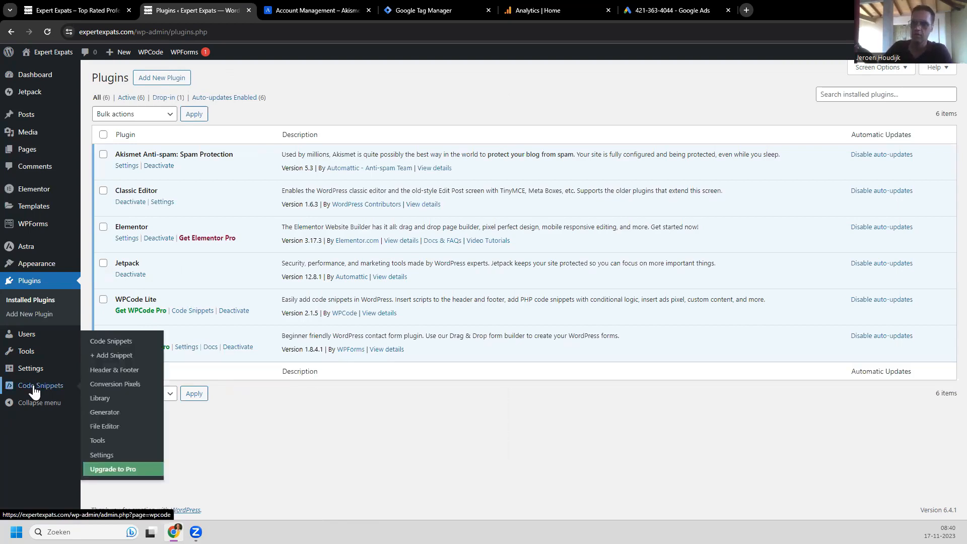
Step: Open WPCode's Code Snippets > Header & Footer settings and scroll down through them
{"action": "left_click", "coordinate": [112, 373]}
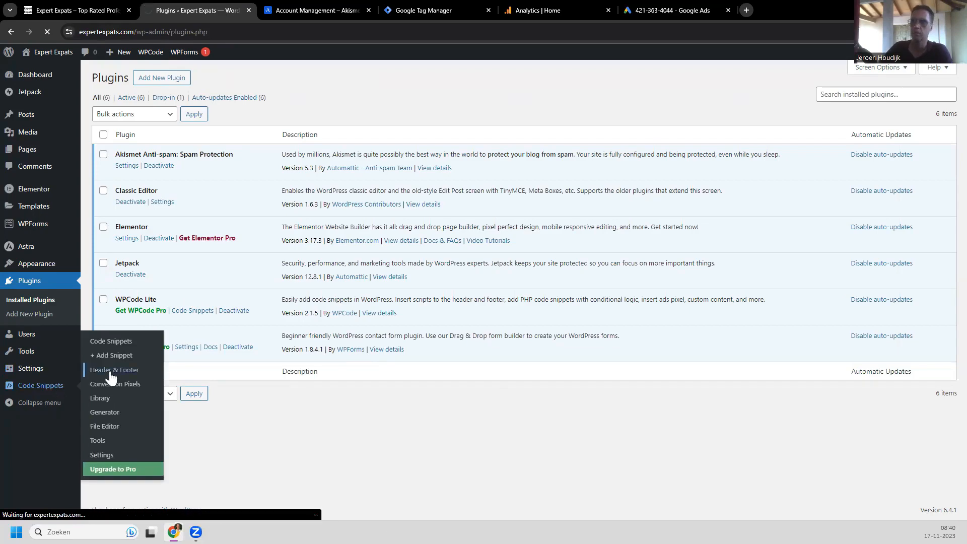
{"action": "scroll", "coordinate": [222, 165], "scroll_direction": "down", "scroll_amount": 1}
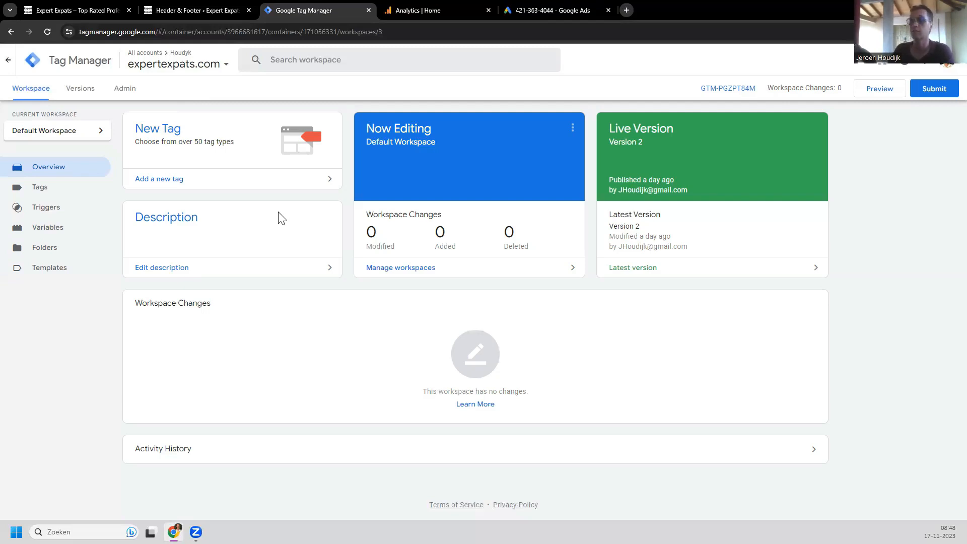
Step: Show the Tags list and inspect the GA4 | Base Tag, a Google Tag firing on All Pages
{"action": "left_click", "coordinate": [40, 187]}
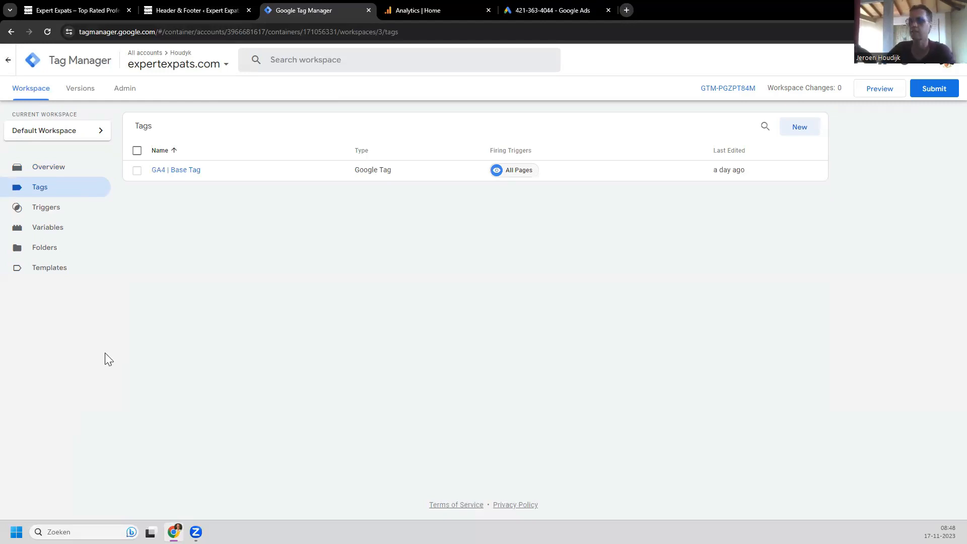
{"action": "left_click", "coordinate": [183, 174]}
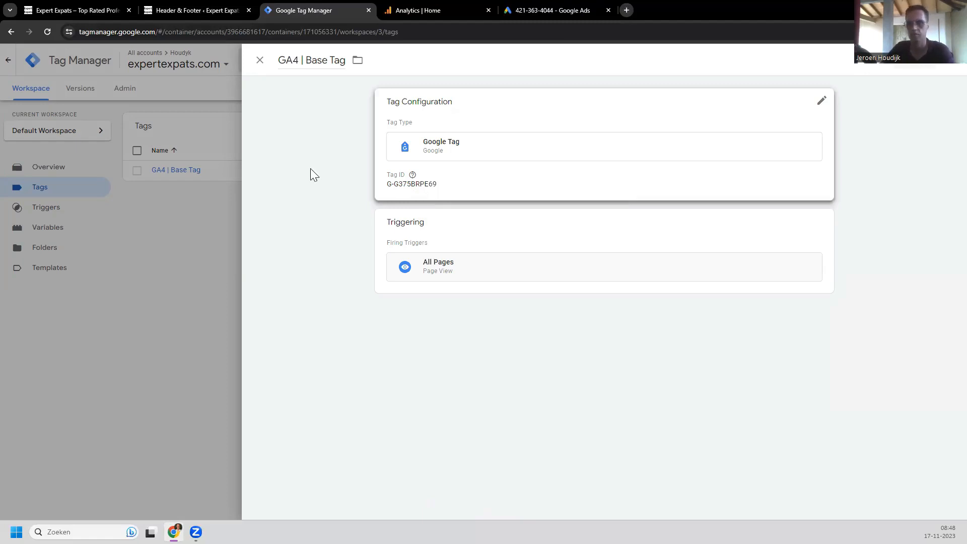
{"action": "left_click", "coordinate": [260, 63]}
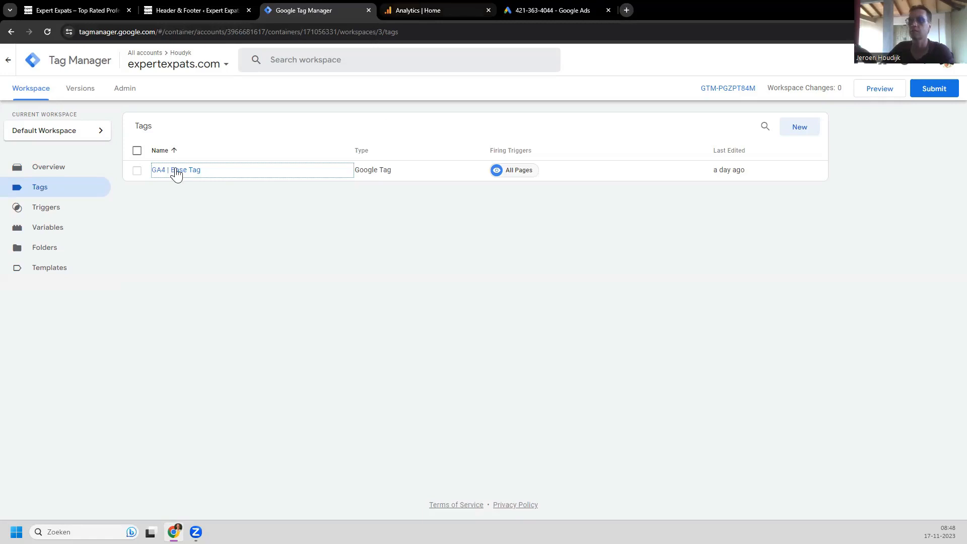
{"action": "left_click", "coordinate": [177, 171]}
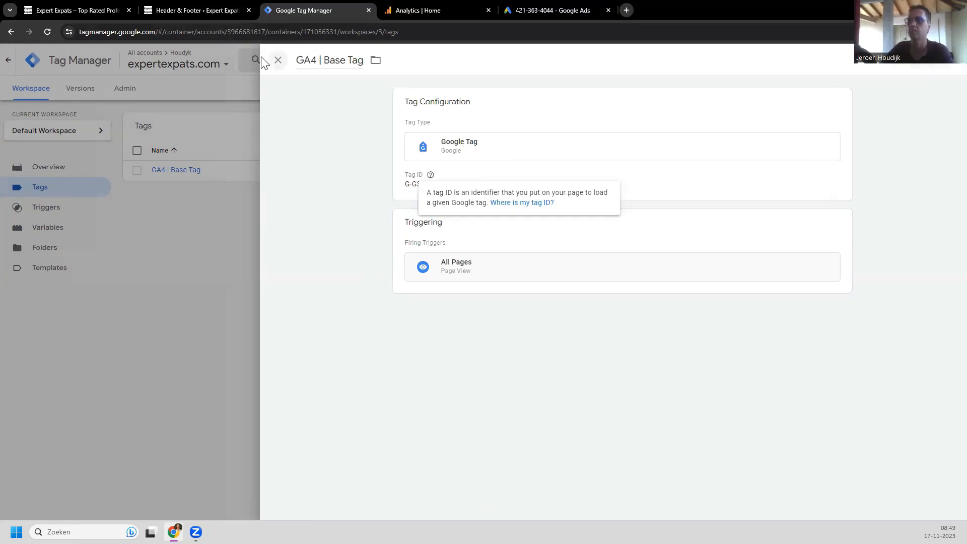
{"action": "left_click", "coordinate": [198, 185]}
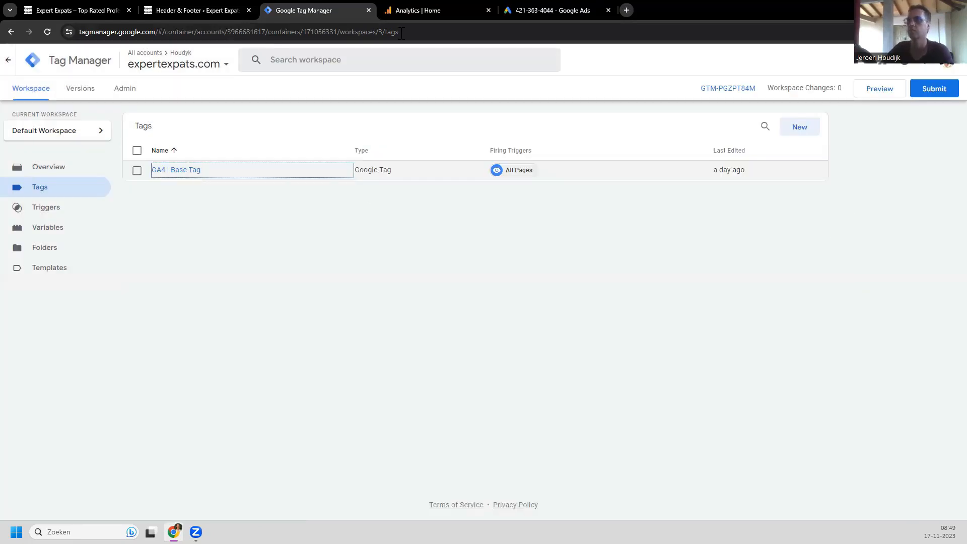
{"action": "left_click", "coordinate": [421, 9]}
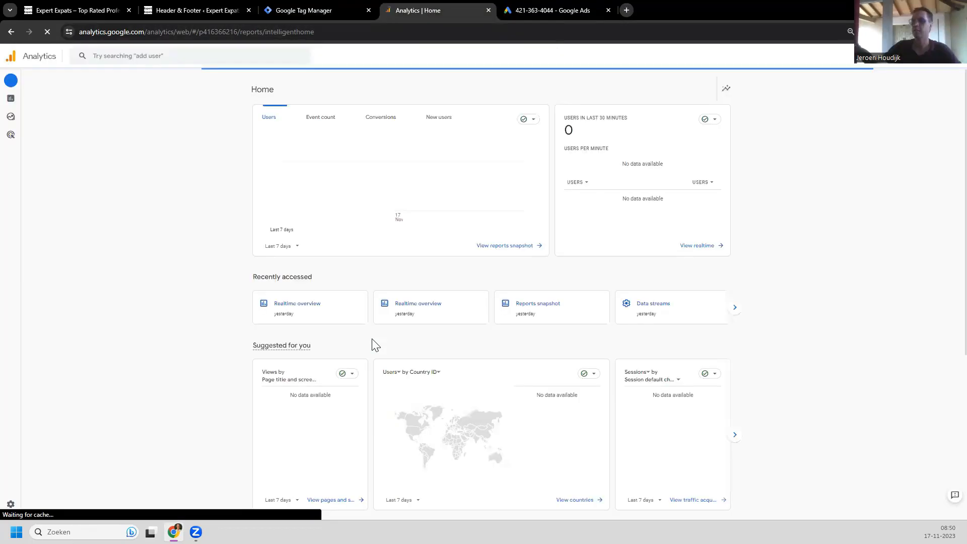
{"action": "scroll", "coordinate": [215, 279], "scroll_direction": "down", "scroll_amount": 2}
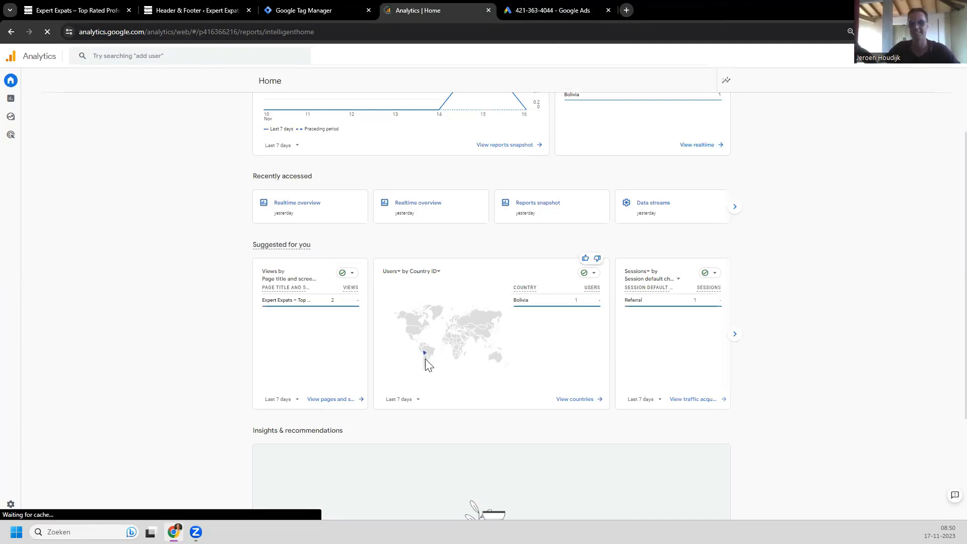
{"action": "mouse_move", "coordinate": [427, 363]}
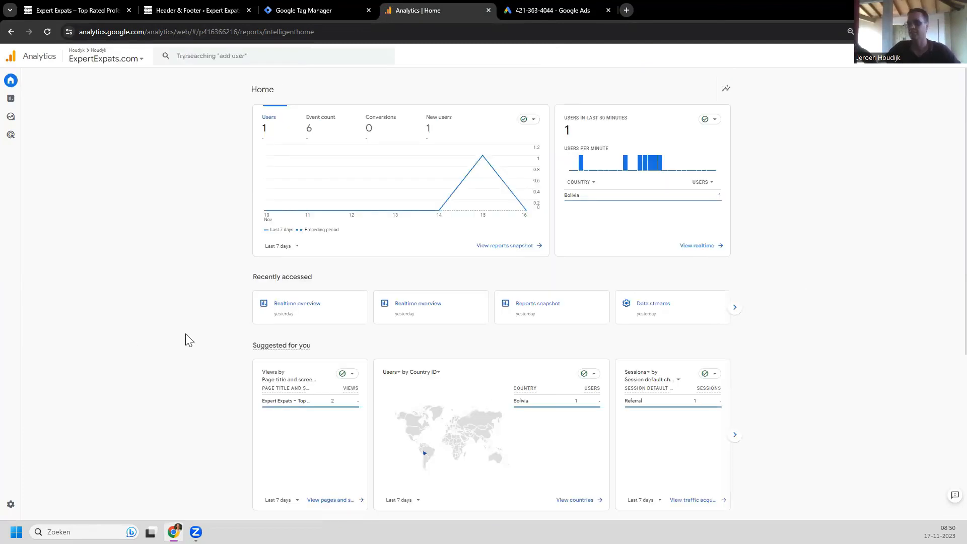
{"action": "scroll", "coordinate": [184, 348], "scroll_direction": "down", "scroll_amount": 1}
{"action": "scroll", "coordinate": [181, 351], "scroll_direction": "up", "scroll_amount": 2}
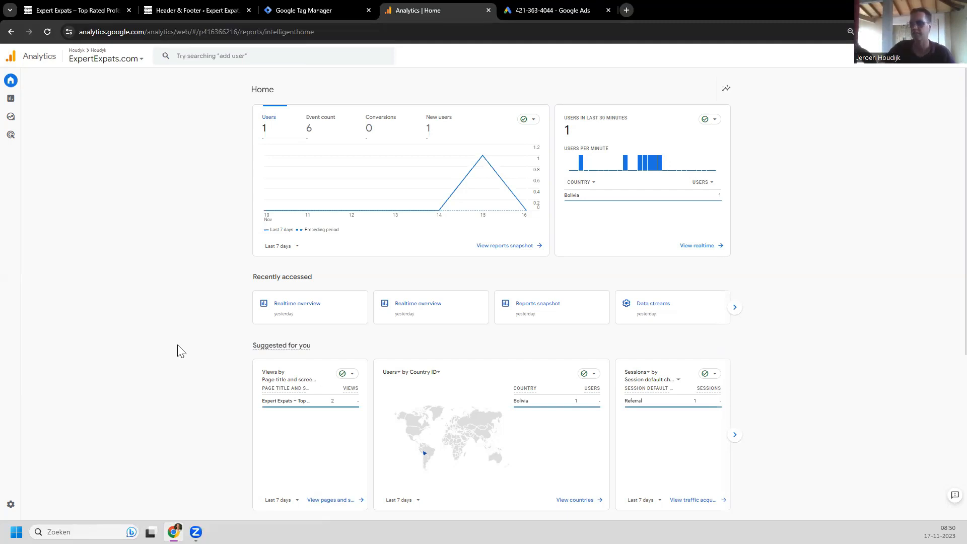
{"action": "mouse_move", "coordinate": [428, 455]}
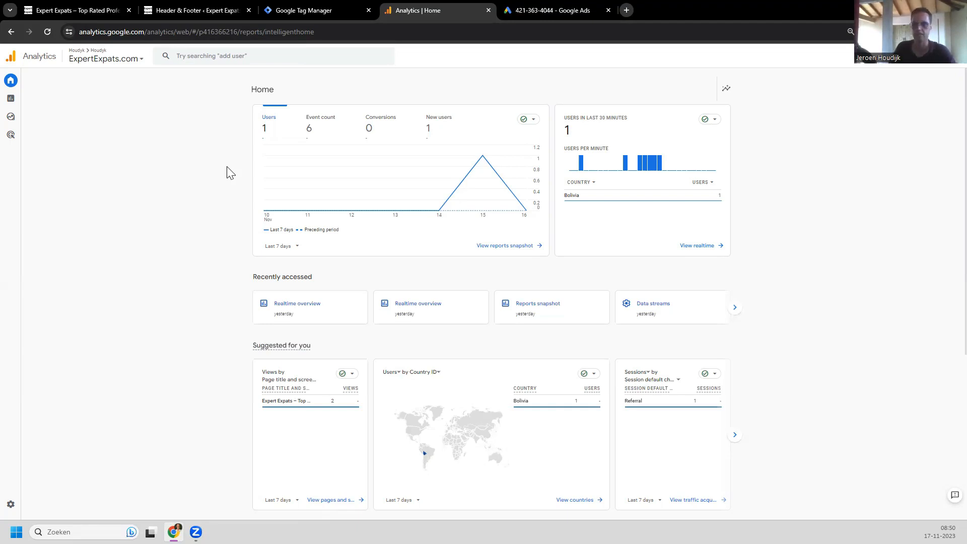
{"action": "left_click", "coordinate": [299, 9]}
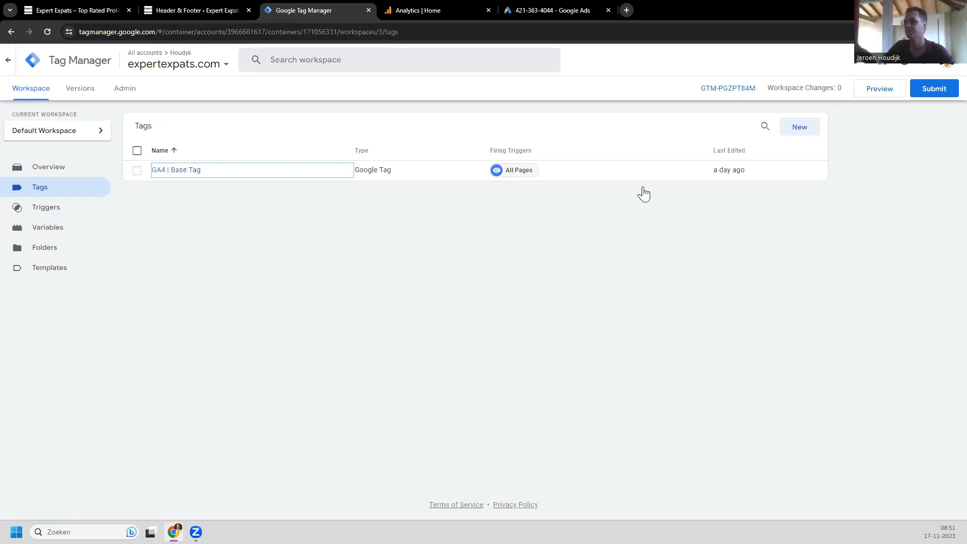
Step: Create a new tag named 'GA4 | Contact Lead Tag' and bring up its tag type chooser
{"action": "left_click", "coordinate": [801, 132]}
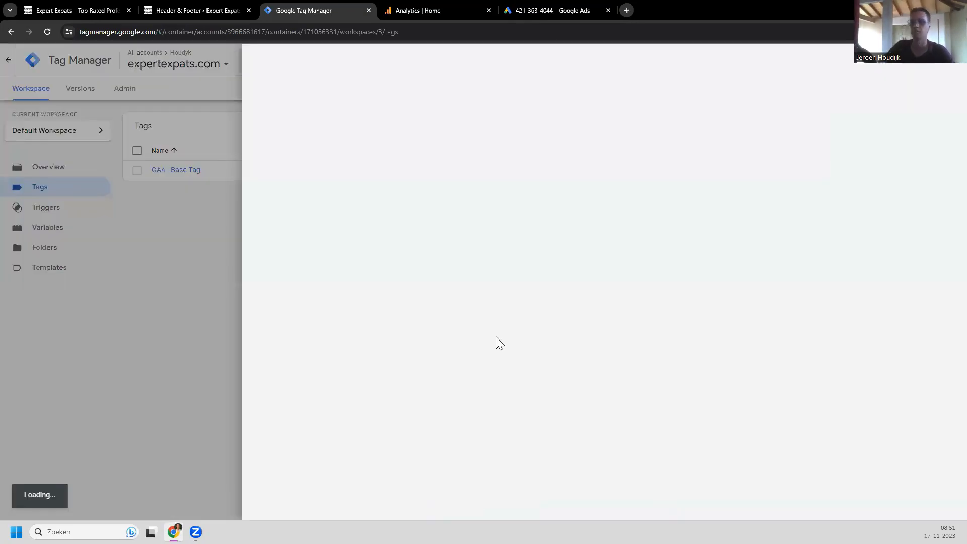
{"action": "left_click", "coordinate": [322, 61]}
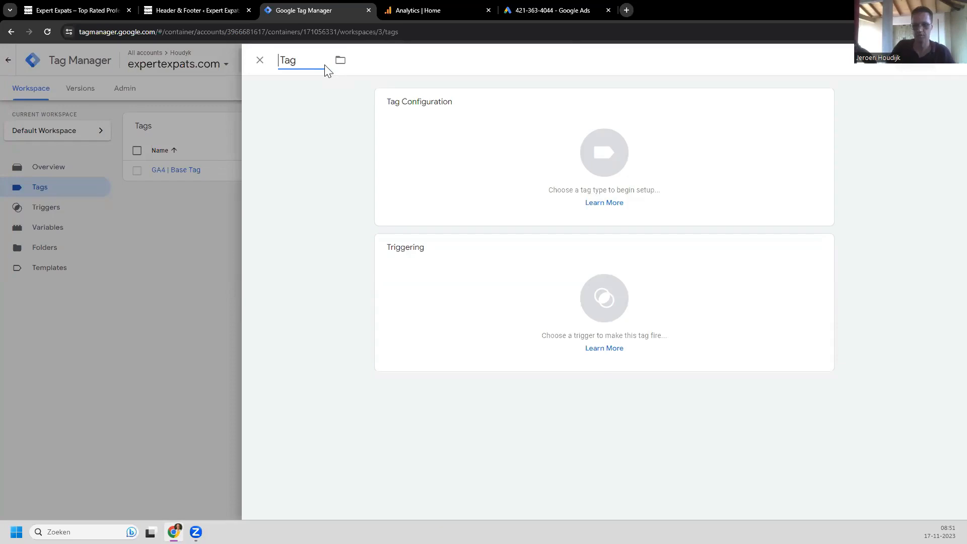
{"action": "type", "text": "Ga"}
{"action": "key", "text": "BackSpace"}
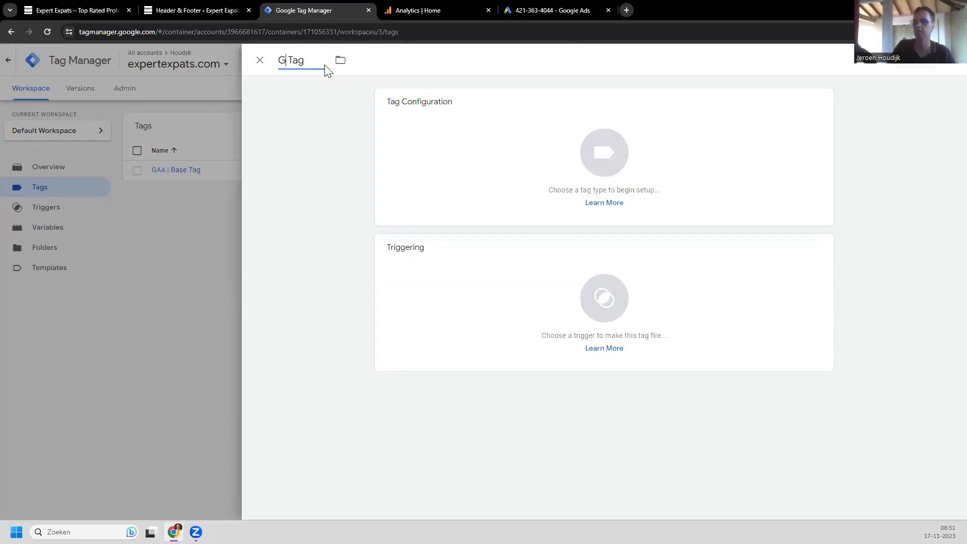
{"action": "type", "text": "A4"}
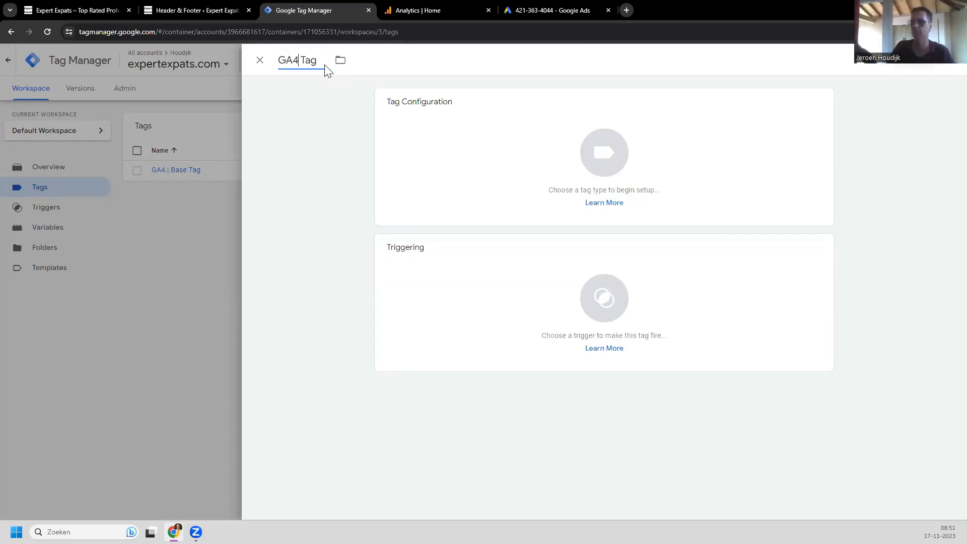
{"action": "type", "text": " |"}
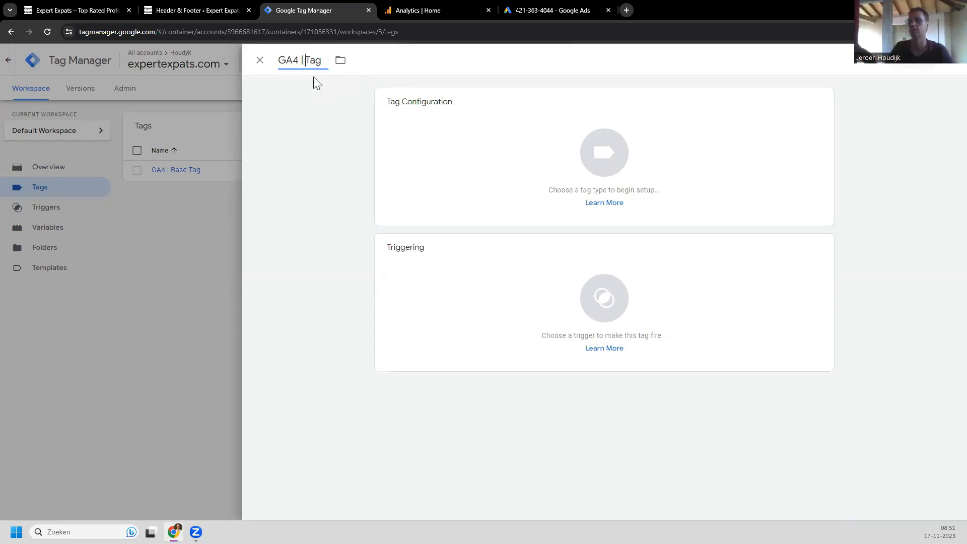
{"action": "type", "text": " Lead"}
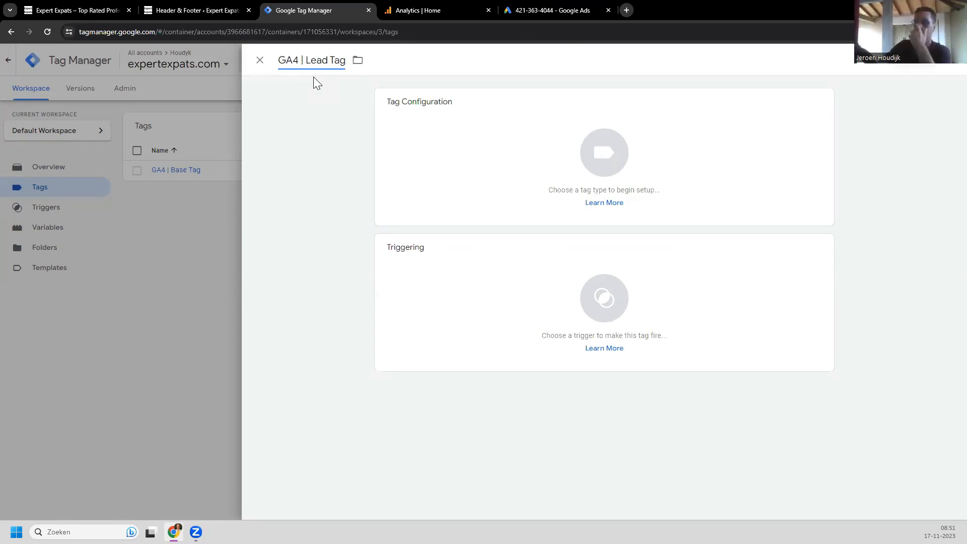
{"action": "left_click", "coordinate": [583, 163]}
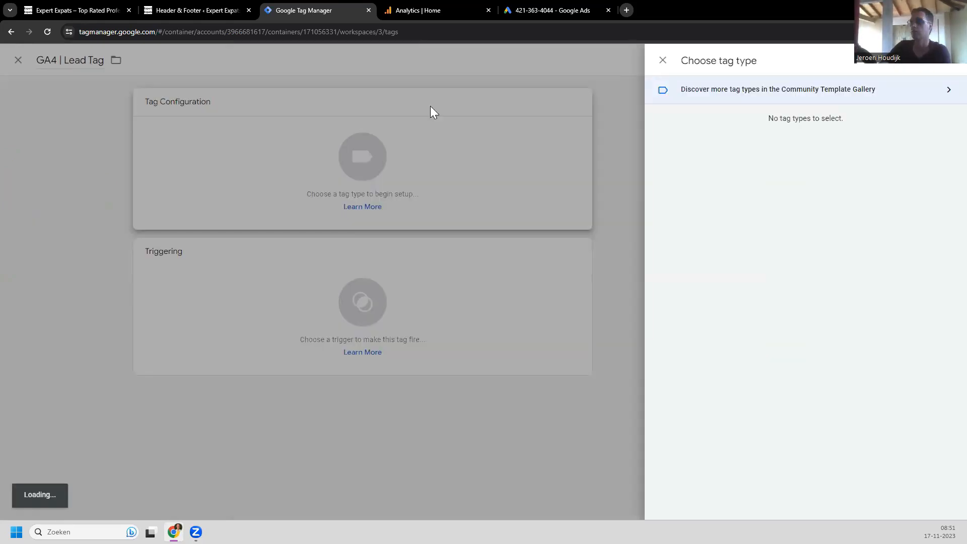
{"action": "left_click", "coordinate": [308, 61]}
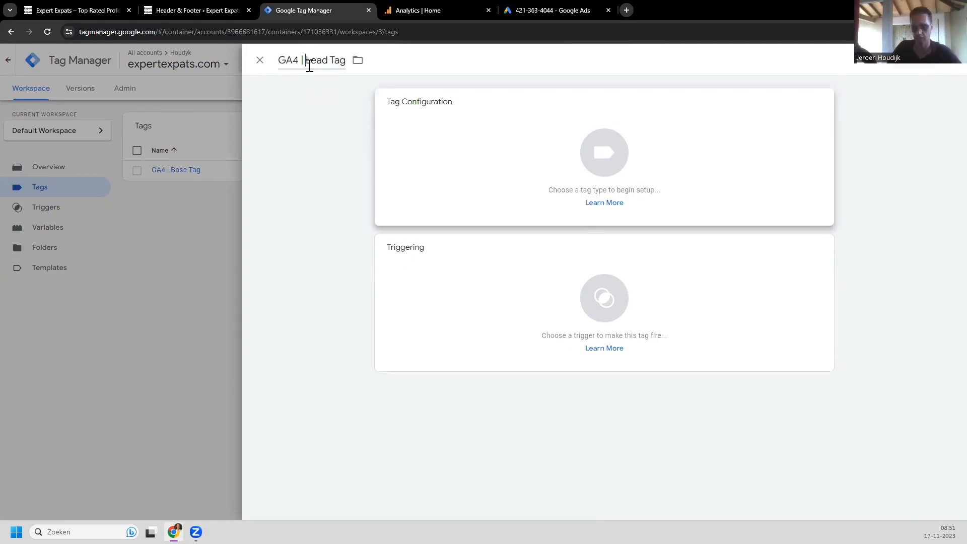
{"action": "type", "text": "Contac"}
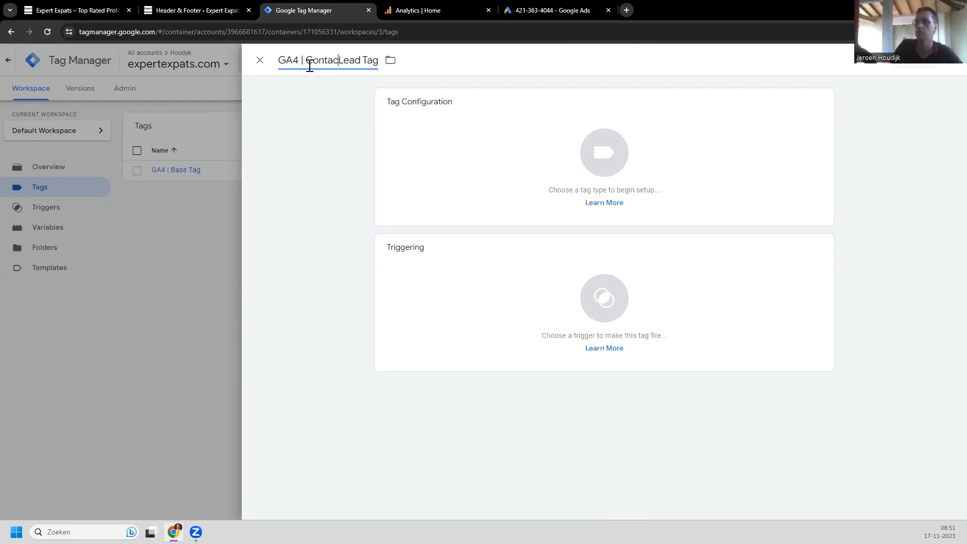
{"action": "type", "text": "t"}
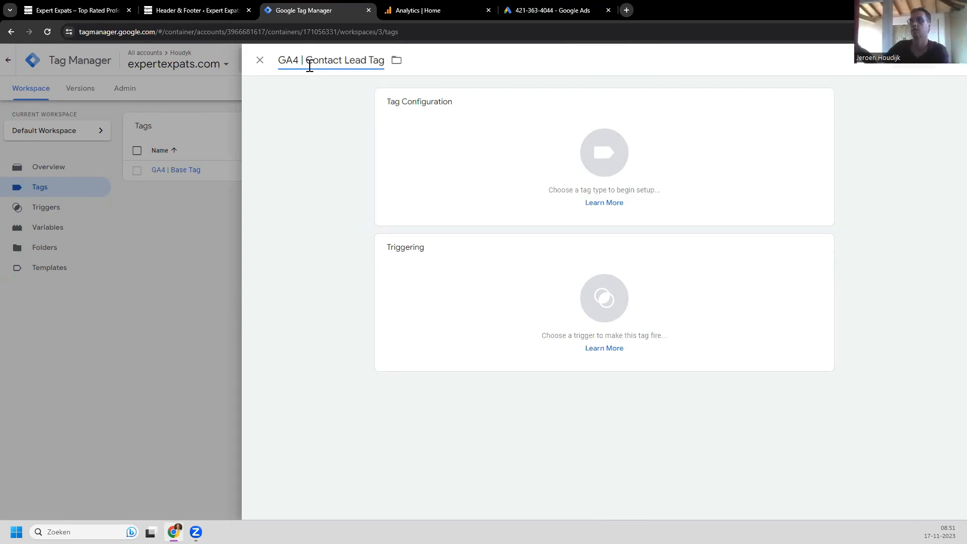
{"action": "left_click", "coordinate": [640, 177]}
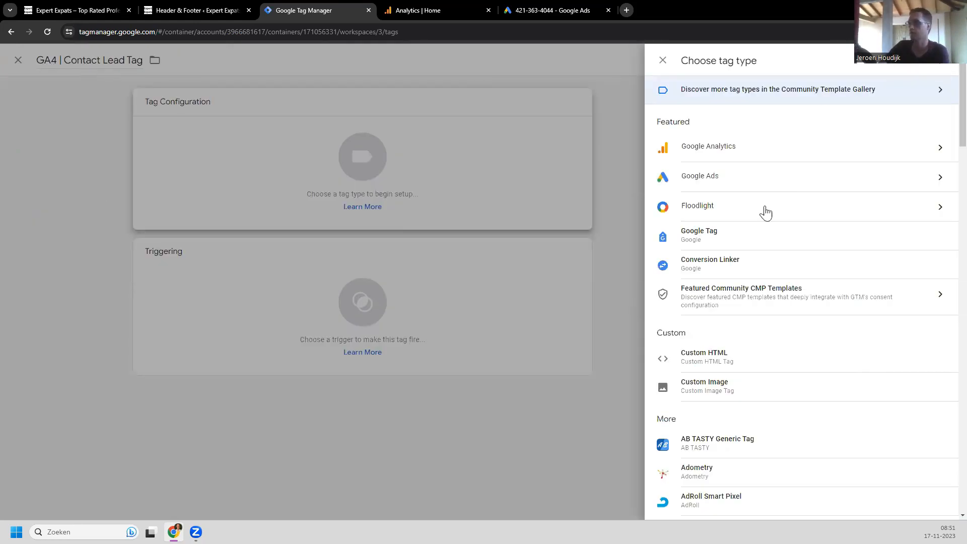
Step: Set the tag type to Google Analytics: GA4 Event and open the Measurement ID help article
{"action": "left_click", "coordinate": [855, 154]}
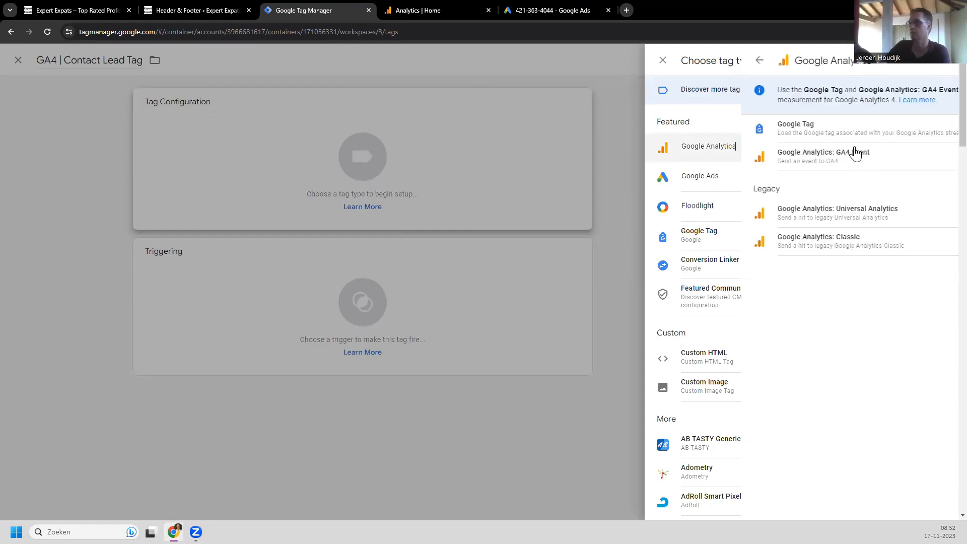
{"action": "left_click", "coordinate": [792, 161]}
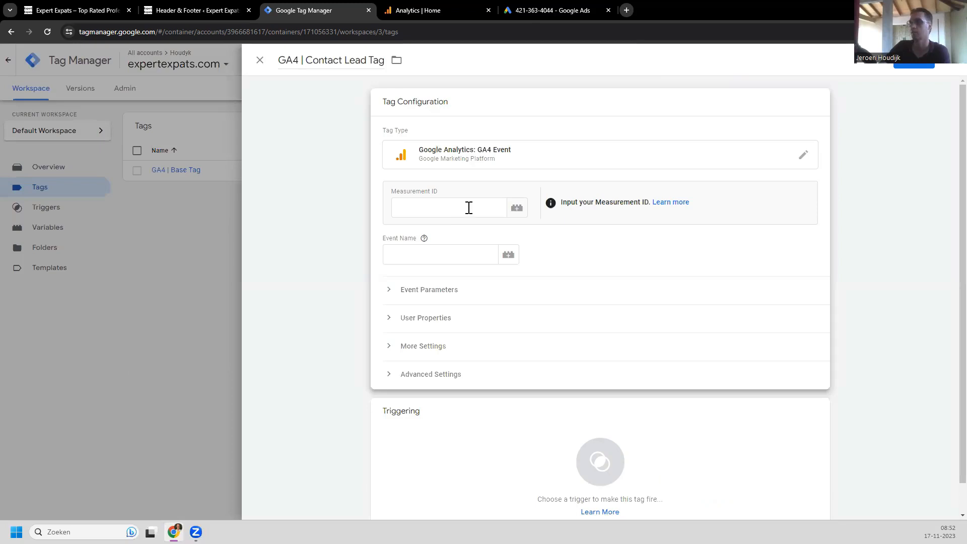
{"action": "left_click", "coordinate": [469, 208]}
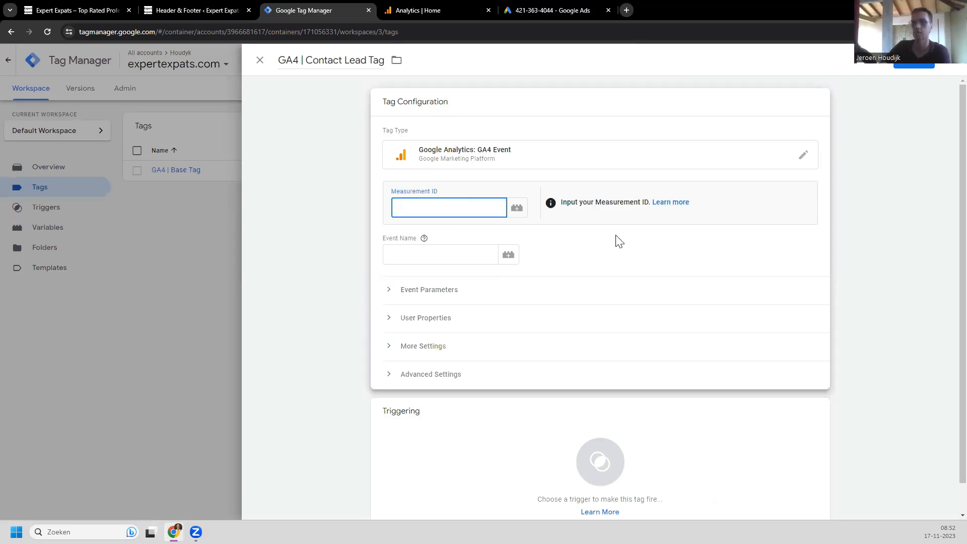
{"action": "middle_click", "coordinate": [672, 202]}
Step: Enter contact_lead as the Event Name and view its help note
{"action": "left_click", "coordinate": [419, 253]}
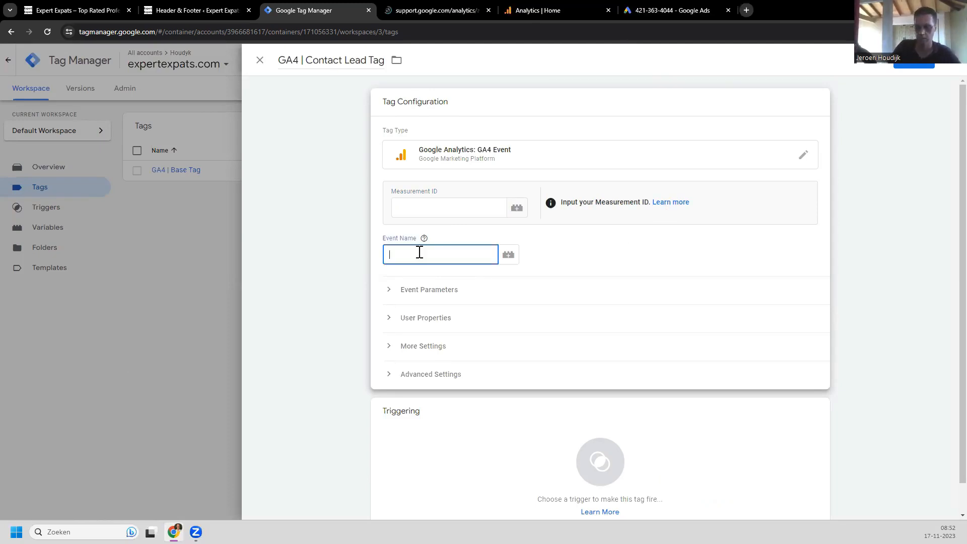
{"action": "type", "text": "contact"}
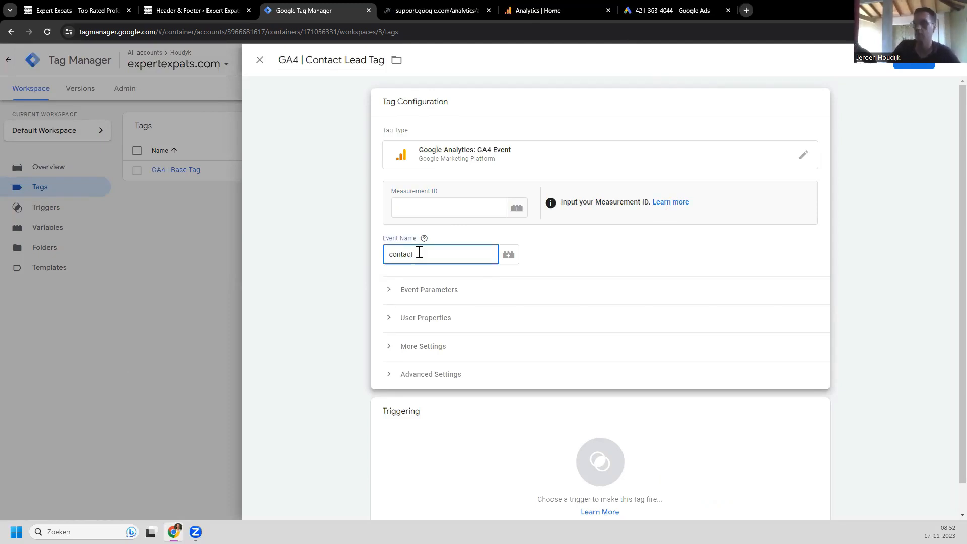
{"action": "type", "text": "_le"}
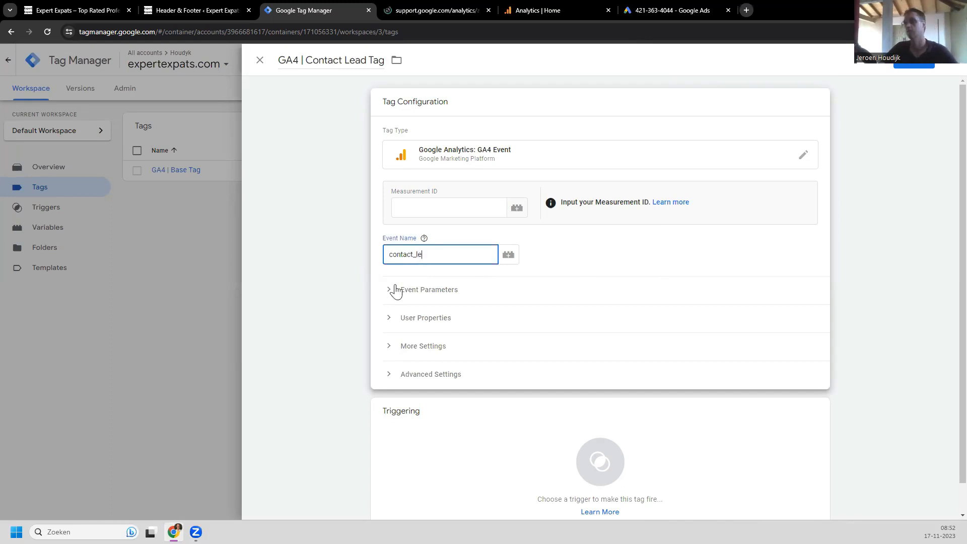
{"action": "type", "text": "ad"}
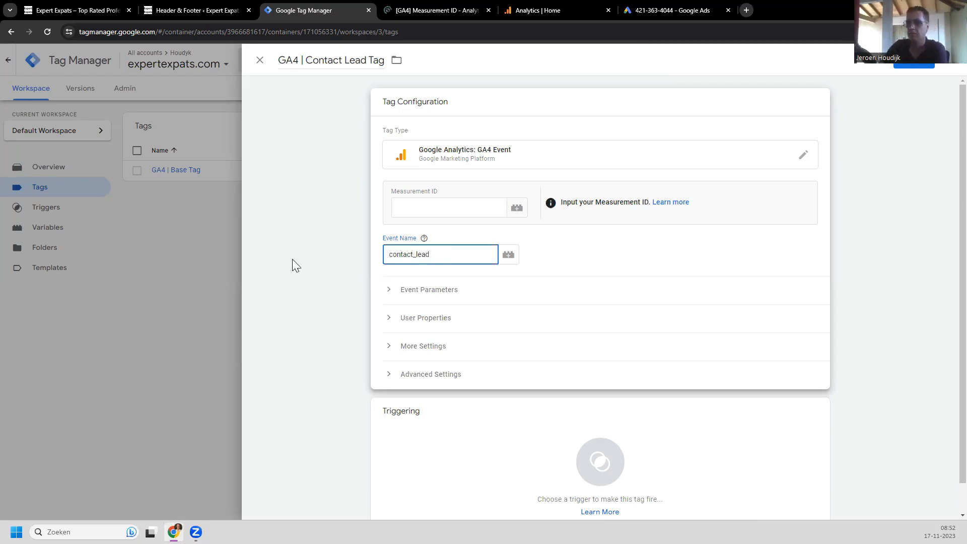
{"action": "left_click", "coordinate": [424, 239]}
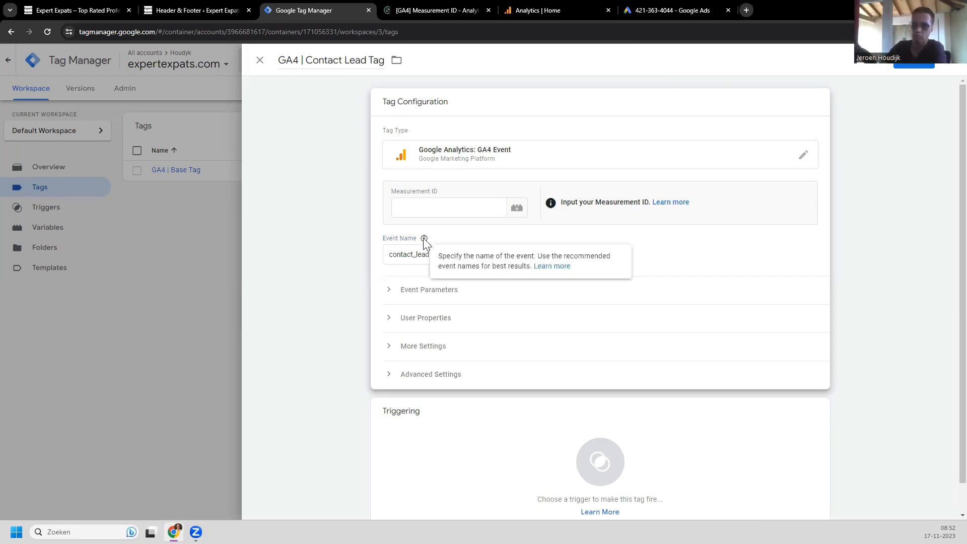
{"action": "left_click", "coordinate": [424, 239]}
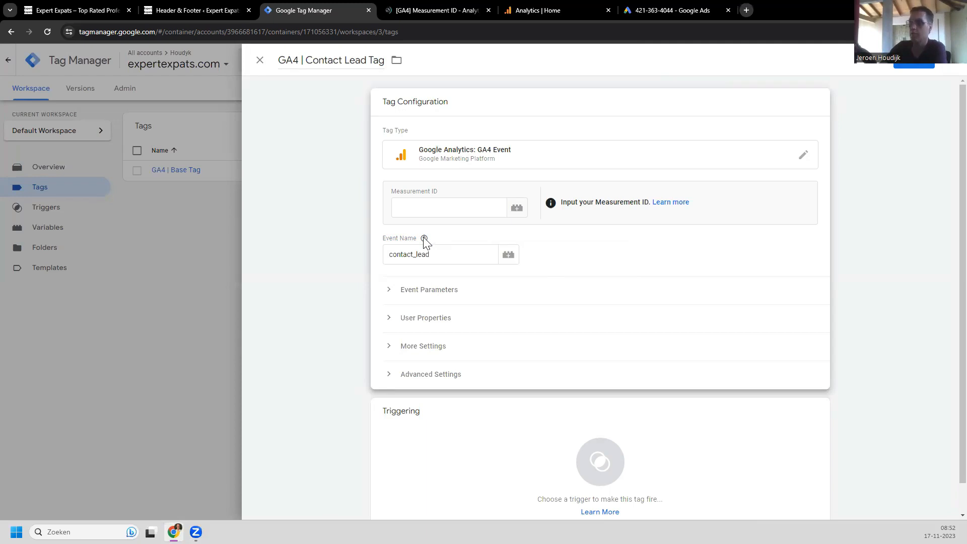
{"action": "left_click", "coordinate": [423, 238]}
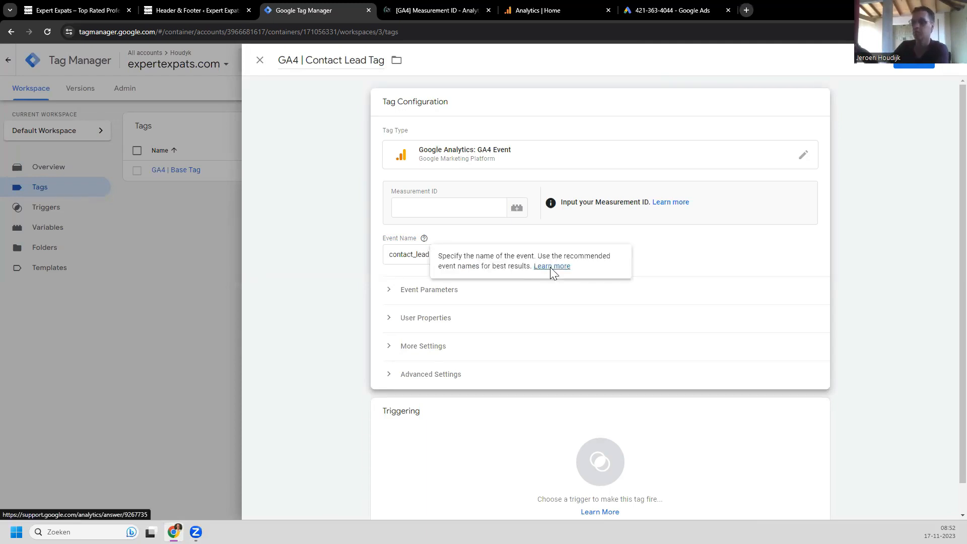
Step: Copy generate_lead from the Recommended events help page and paste it over contact_lead as the event name
{"action": "left_click", "coordinate": [553, 270]}
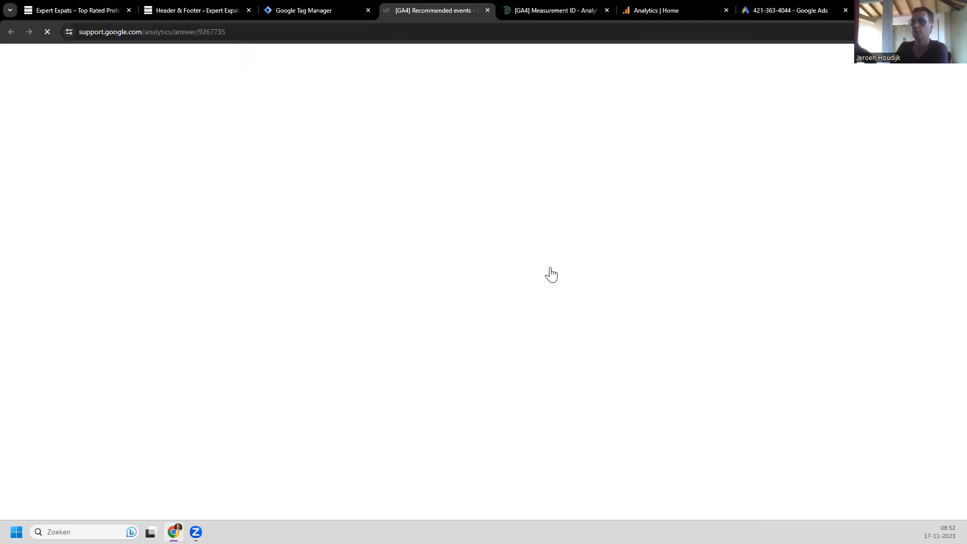
{"action": "scroll", "coordinate": [551, 274], "scroll_direction": "down", "scroll_amount": 6}
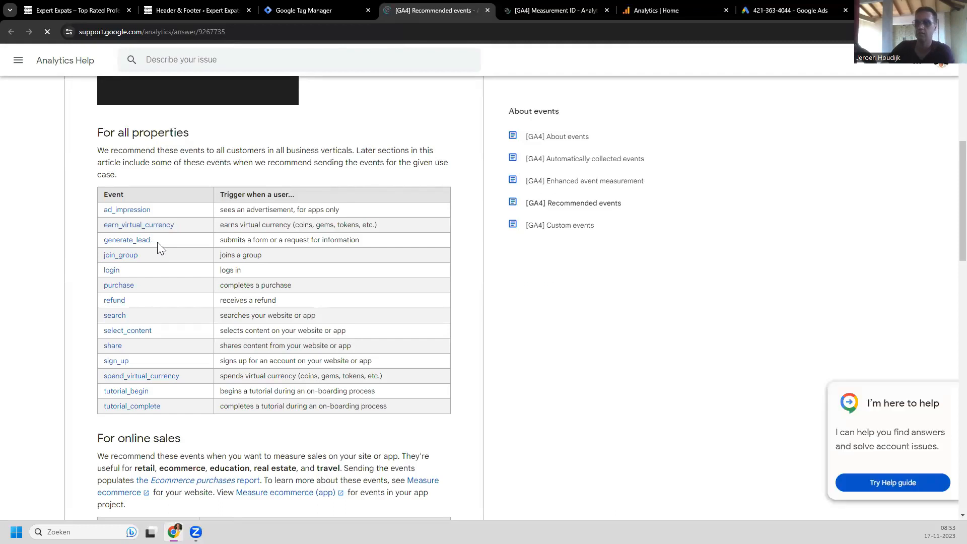
{"action": "left_click_drag", "start_coordinate": [157, 242], "coordinate": [105, 243]}
{"action": "key", "text": "ctrl+c"}
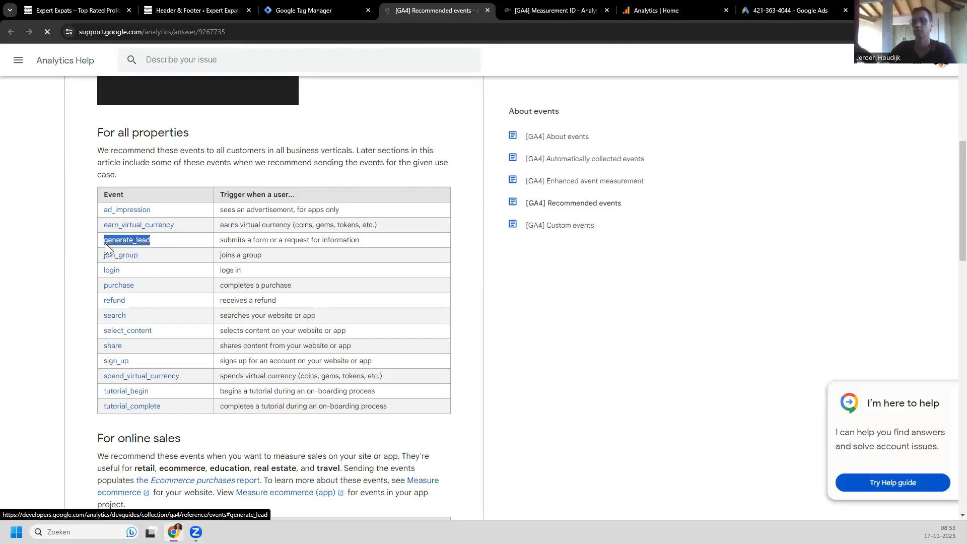
{"action": "left_click", "coordinate": [296, 4]}
{"action": "double_click", "coordinate": [426, 254]}
{"action": "key", "text": "ctrl+v"}
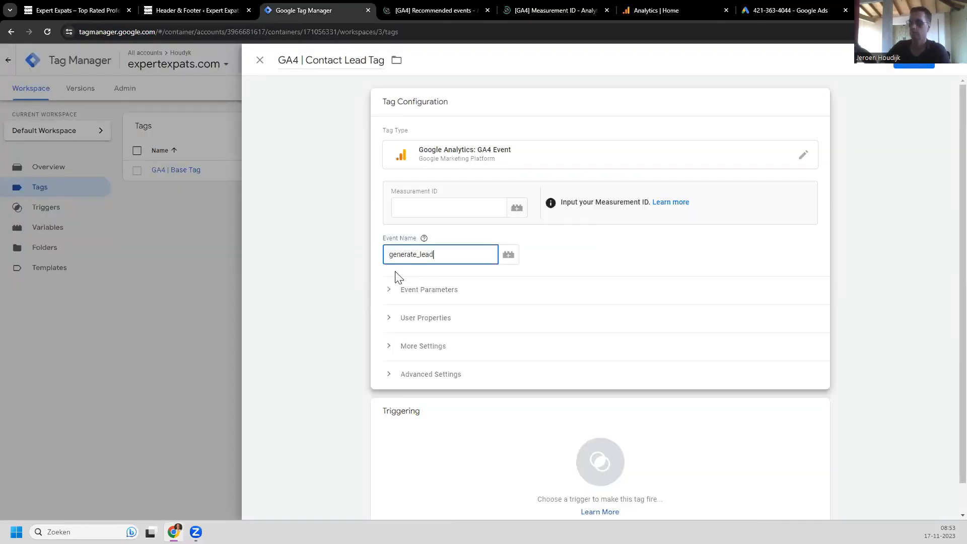
{"action": "left_click", "coordinate": [333, 246]}
Step: In Analytics Admin, open the expertexpats.com web stream and select its Measurement ID G-G375BRPE69
{"action": "left_click", "coordinate": [637, 193]}
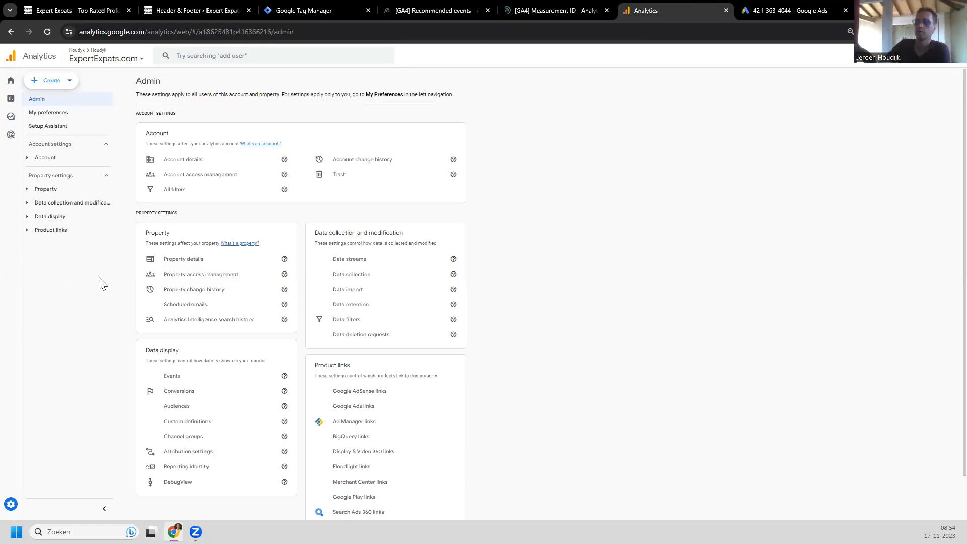
{"action": "left_click", "coordinate": [381, 264]}
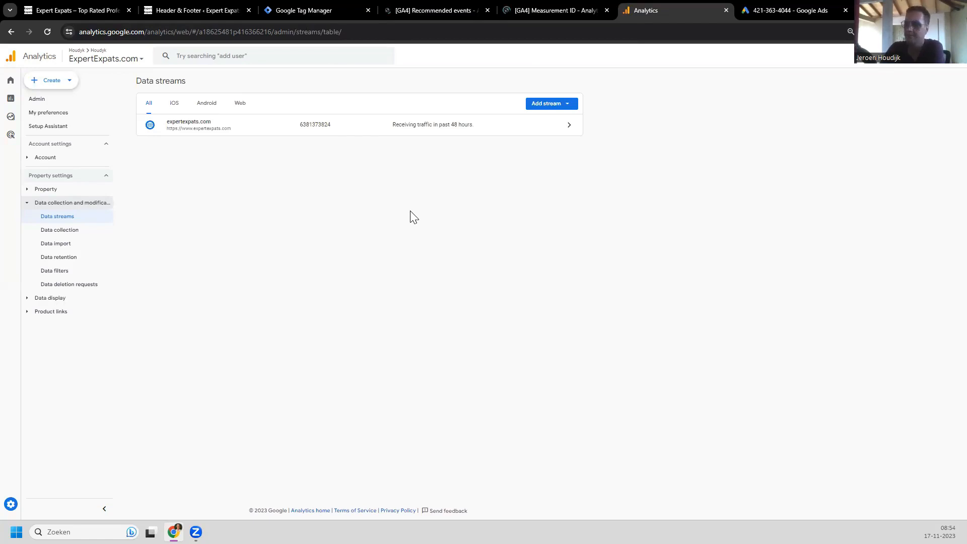
{"action": "left_click", "coordinate": [478, 124]}
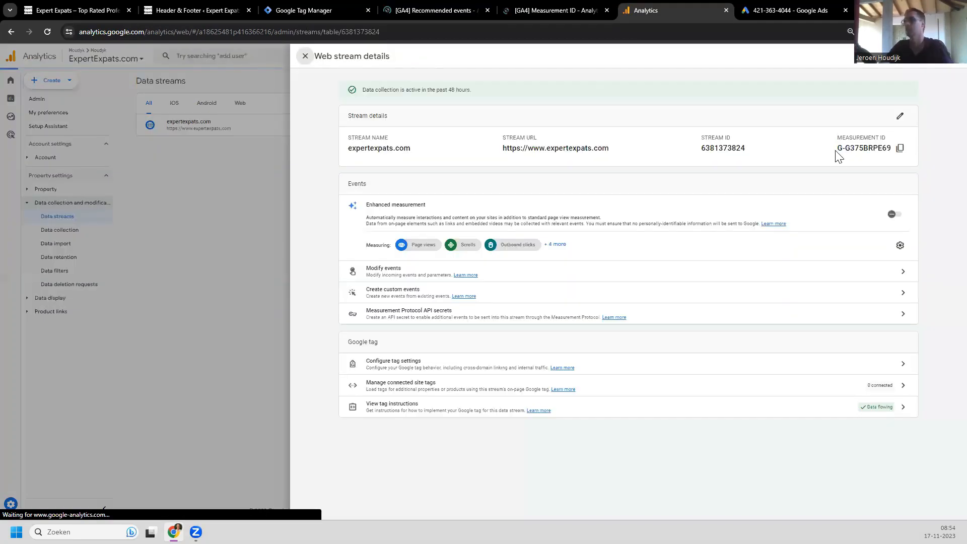
{"action": "double_click", "coordinate": [888, 149]}
{"action": "key", "text": "ctrl+c"}
Step: Return to the Contact Lead Tag editor with its Measurement ID field ready for the ID
{"action": "left_click", "coordinate": [302, 11]}
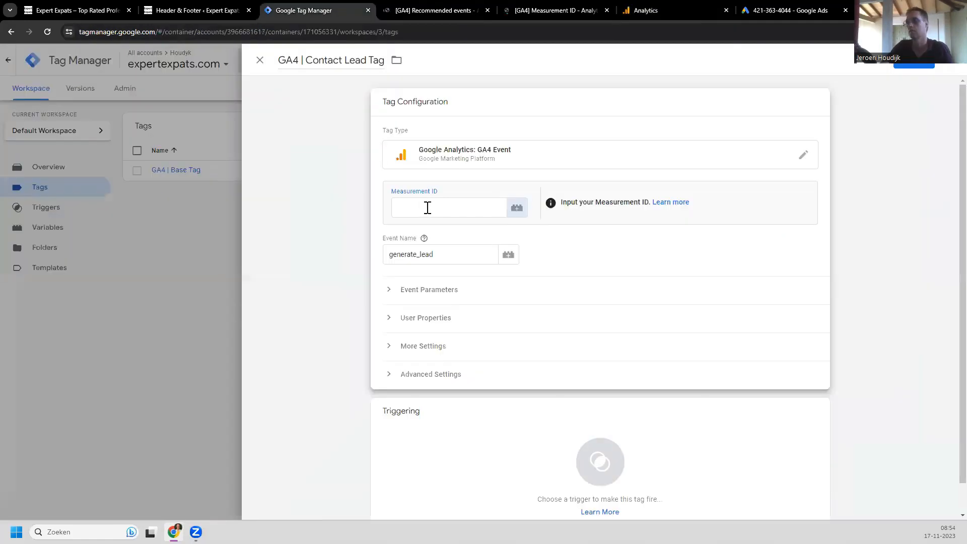
{"action": "left_click", "coordinate": [427, 207]}
{"action": "left_click", "coordinate": [836, 7]}
{"action": "left_click", "coordinate": [665, 10]}
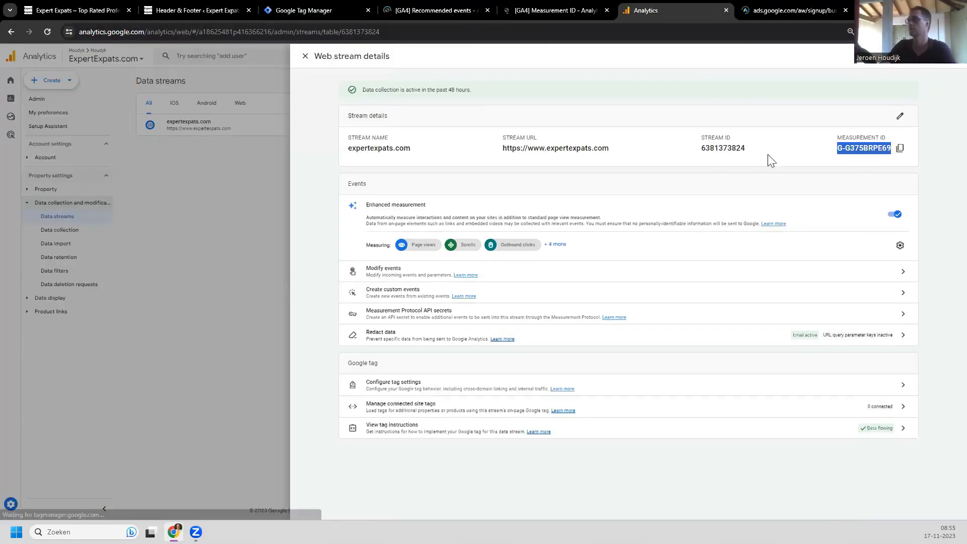
{"action": "left_click", "coordinate": [302, 10]}
{"action": "left_click", "coordinate": [417, 207]}
Step: Paste G-G375BRPE69 as the Measurement ID and bring up the trigger chooser
{"action": "key", "text": "ctrl+v"}
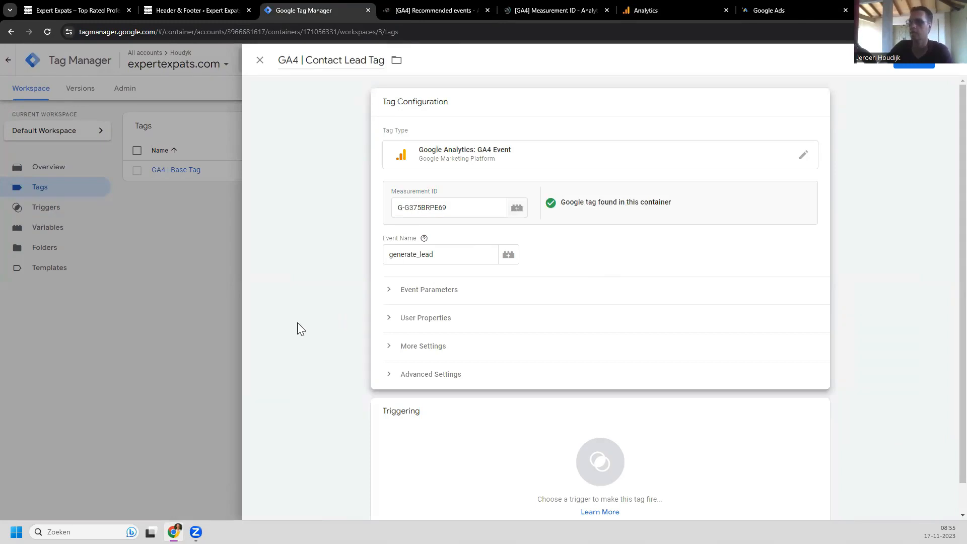
{"action": "scroll", "coordinate": [314, 323], "scroll_direction": "down", "scroll_amount": 1}
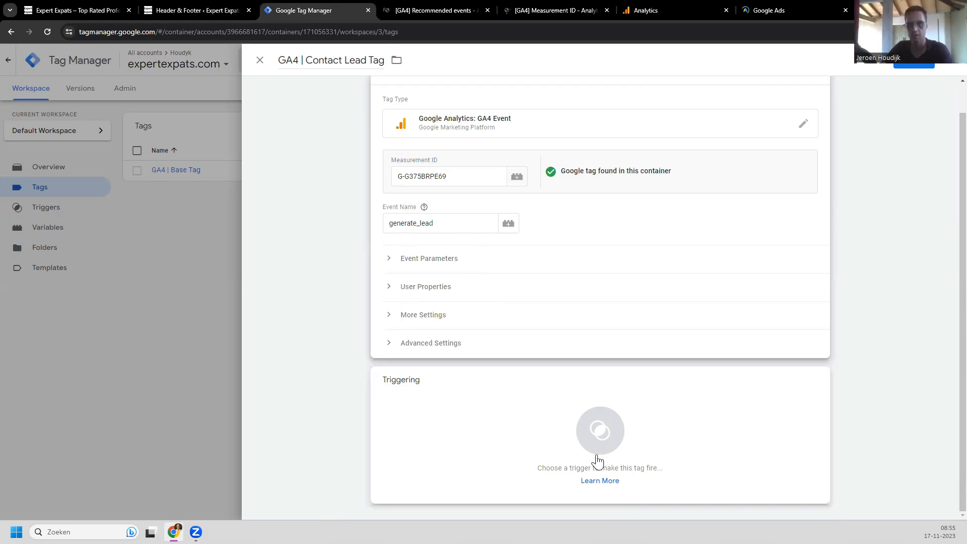
{"action": "left_click", "coordinate": [565, 429]}
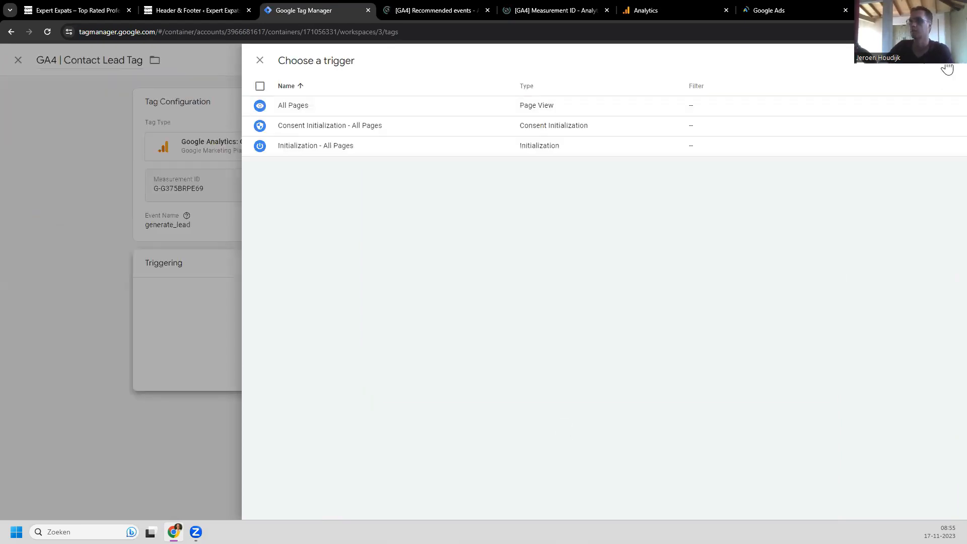
Step: Add and save a Thank You Page Trigger on some page views where Page Path contains /contact/
{"action": "left_click", "coordinate": [948, 68]}
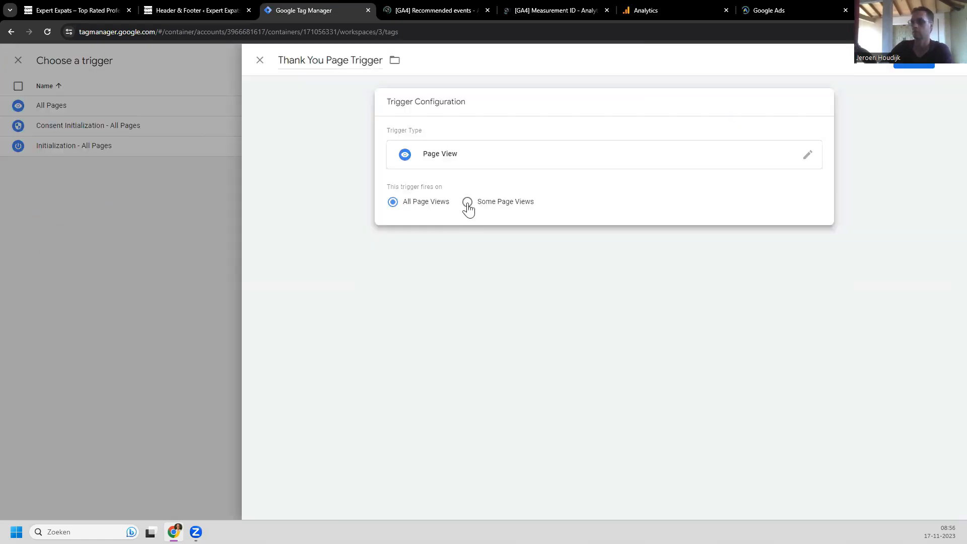
{"action": "left_click", "coordinate": [467, 202]}
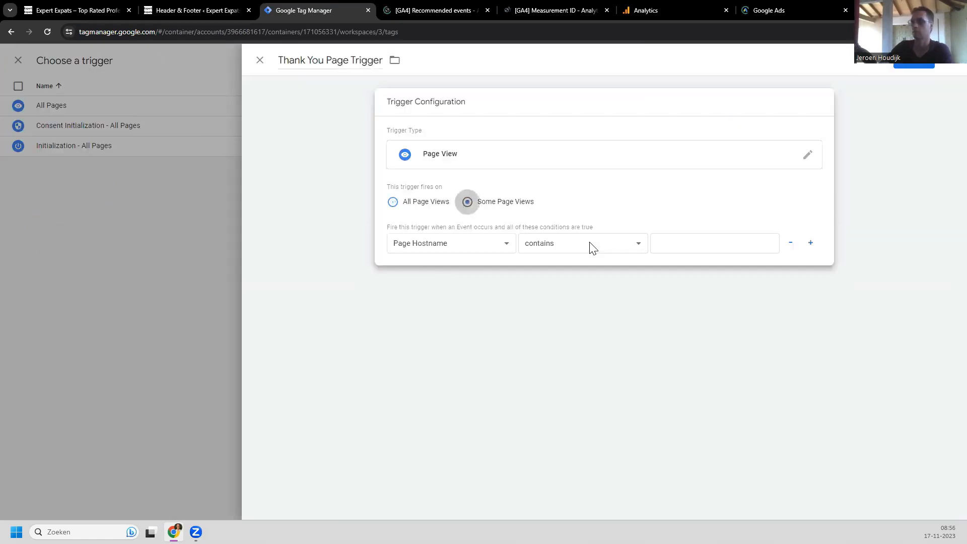
{"action": "left_click", "coordinate": [504, 248]}
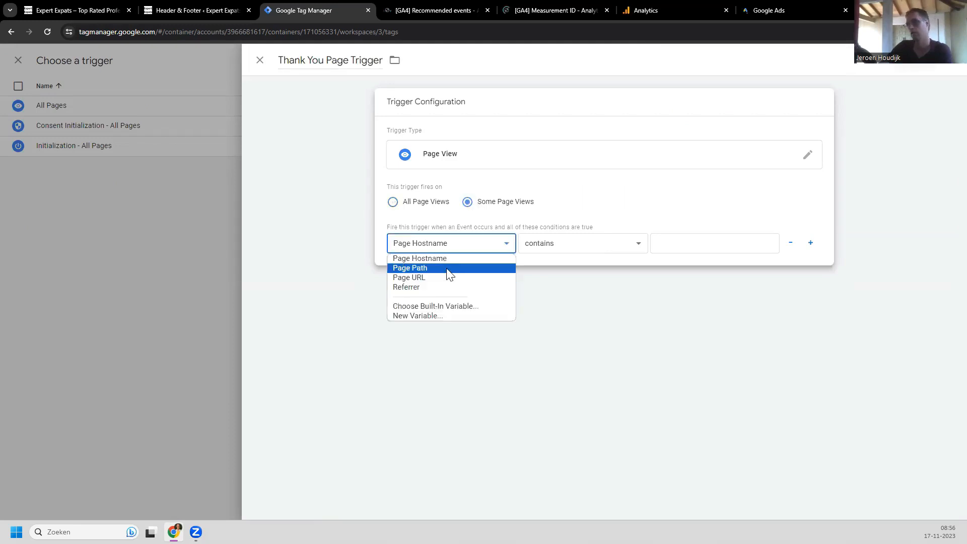
{"action": "left_click", "coordinate": [640, 247]}
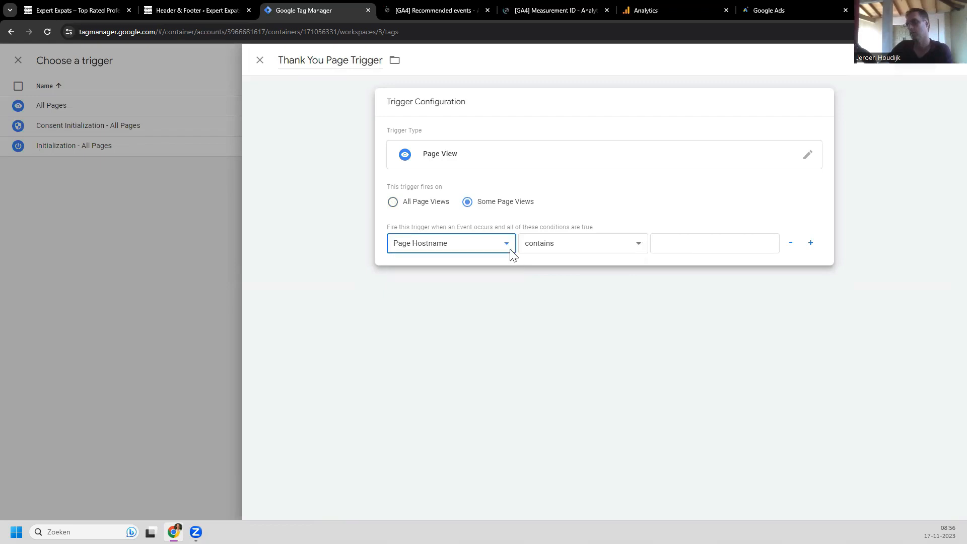
{"action": "left_click", "coordinate": [492, 252]}
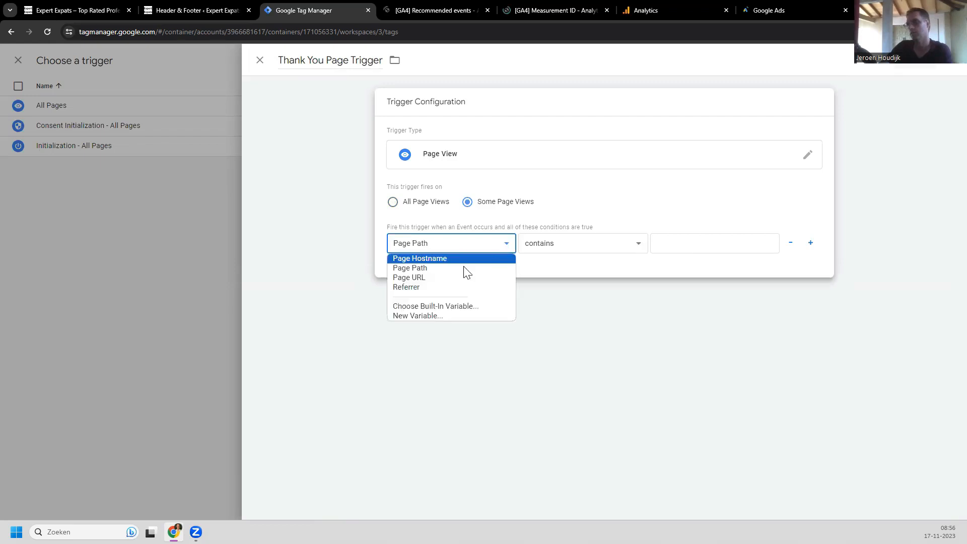
{"action": "left_click", "coordinate": [634, 245]}
{"action": "left_click", "coordinate": [680, 245]}
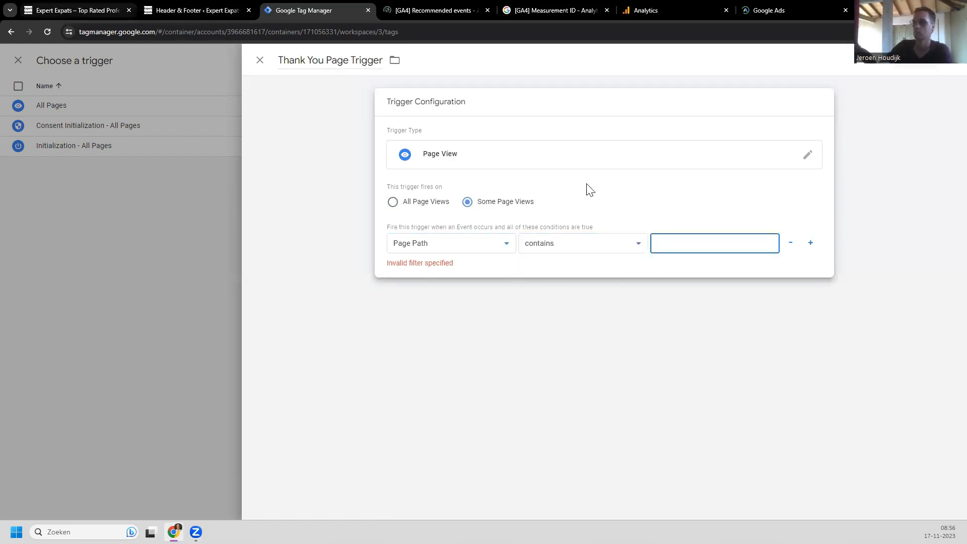
{"action": "type", "text": "/contact/"}
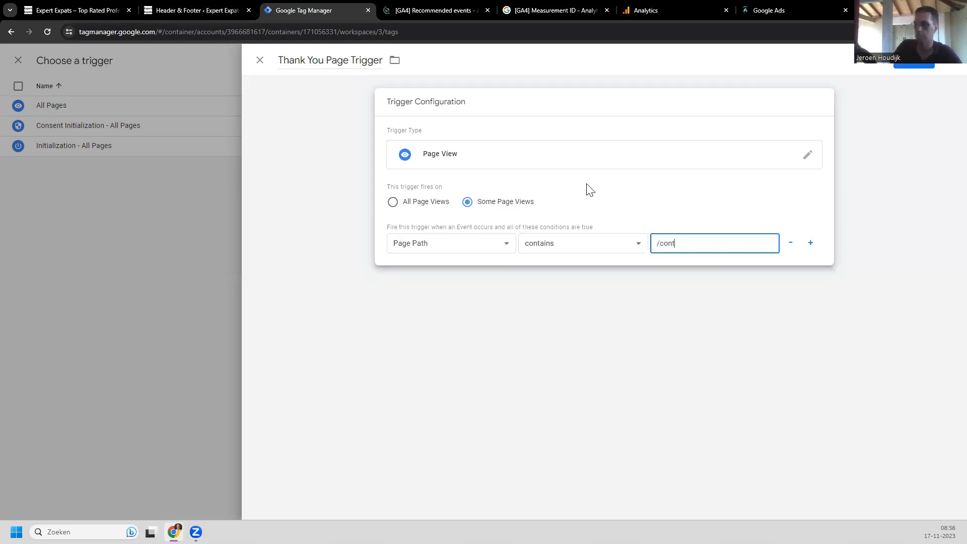
{"action": "left_click", "coordinate": [915, 65]}
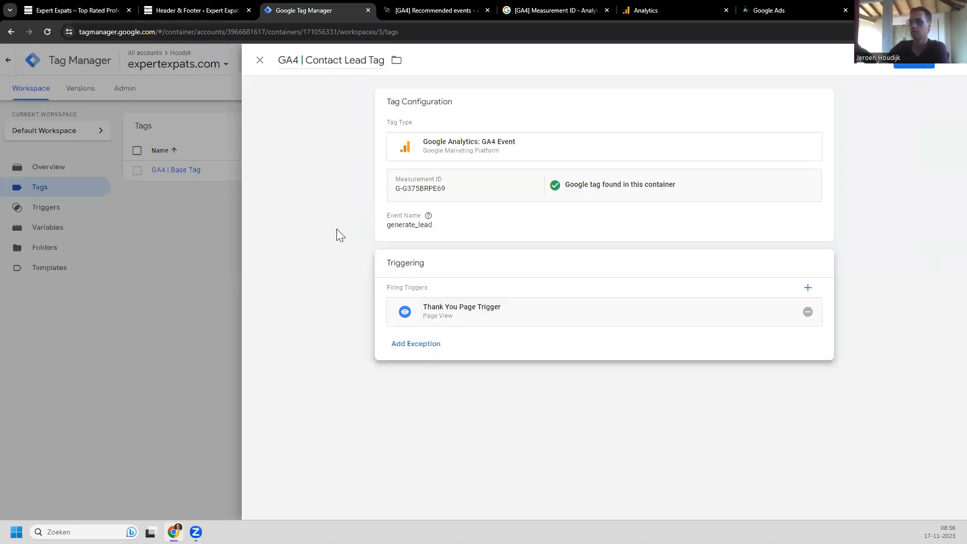
Step: Save the Contact Lead Tag and launch a workspace Preview in Tag Assistant
{"action": "left_click", "coordinate": [915, 69]}
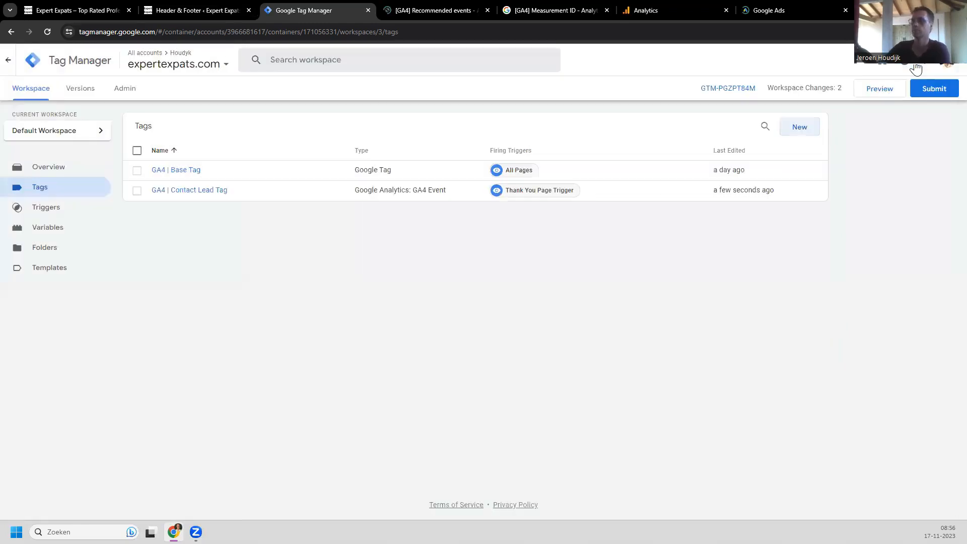
{"action": "left_click", "coordinate": [876, 93]}
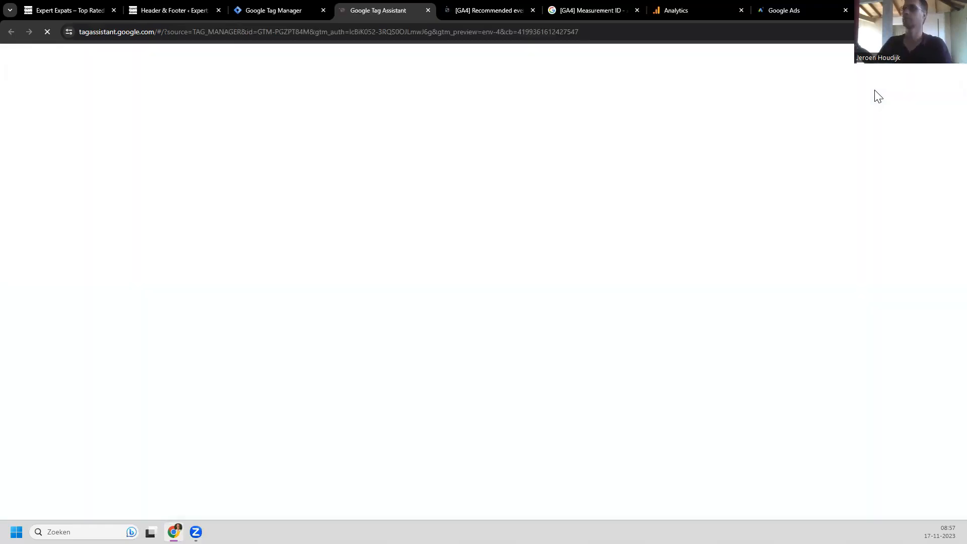
{"action": "left_click", "coordinate": [532, 10]}
{"action": "left_click", "coordinate": [532, 11]}
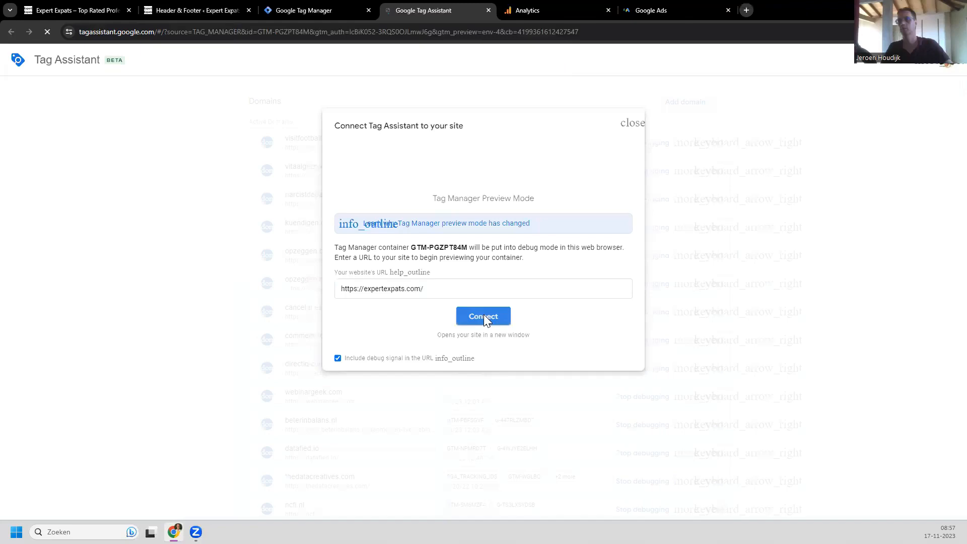
{"action": "left_click", "coordinate": [483, 316]}
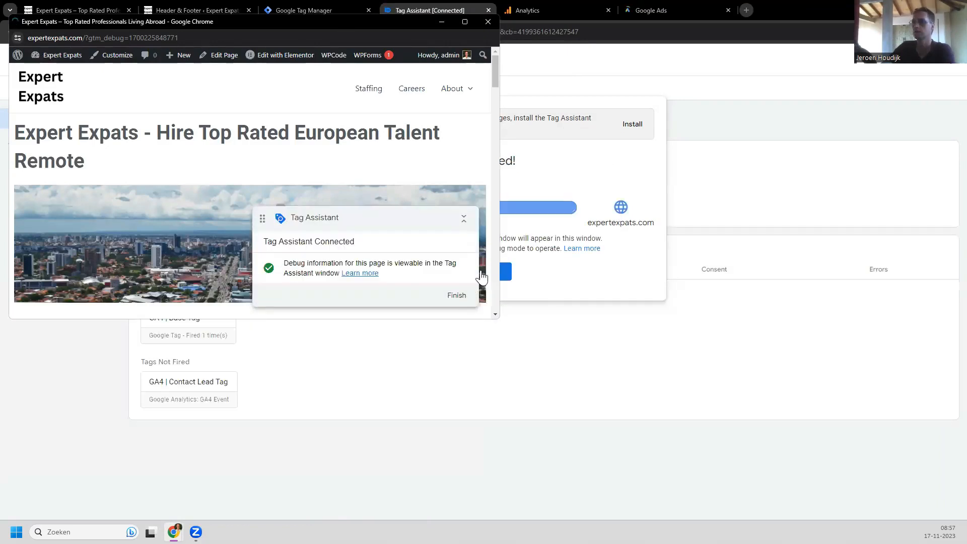
{"action": "left_click", "coordinate": [506, 273]}
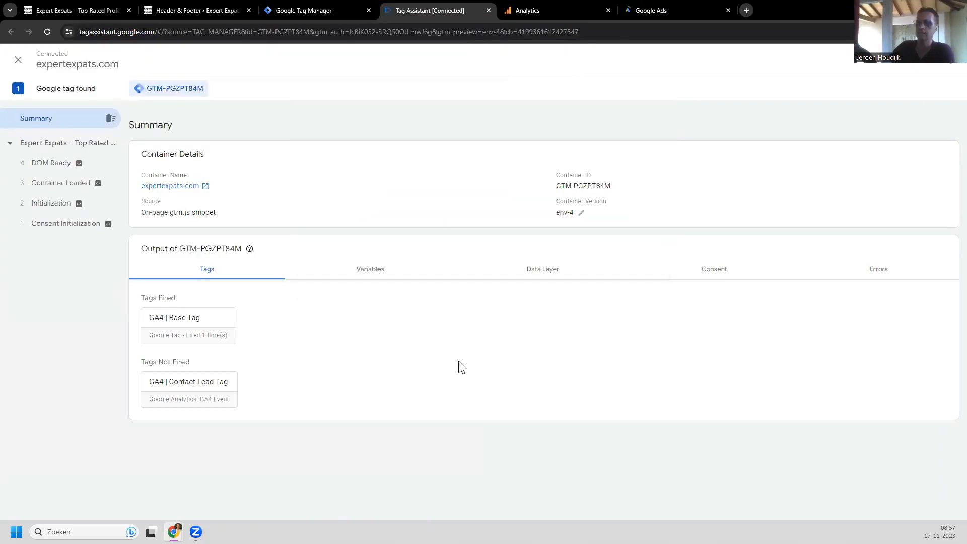
{"action": "mouse_move", "coordinate": [174, 532]}
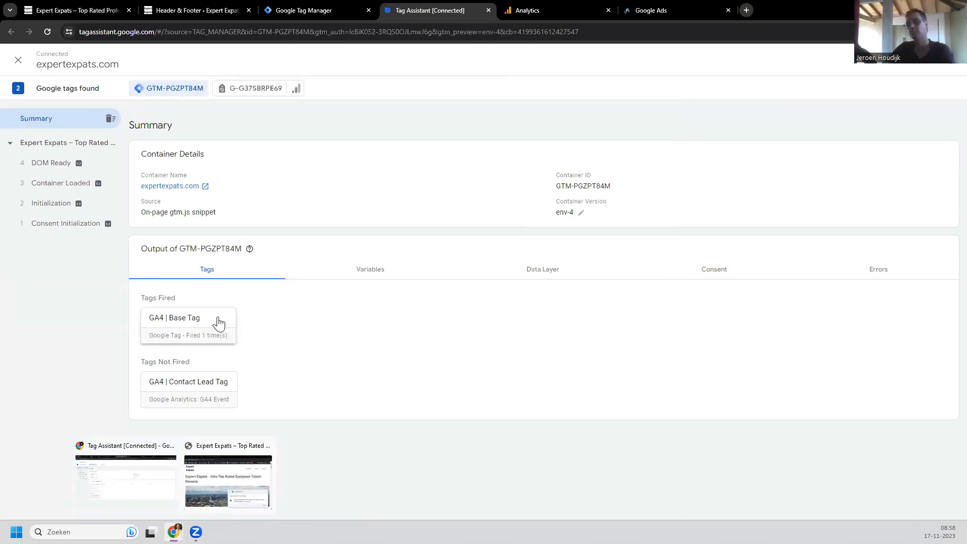
Step: Place the Expert Expats site window beside the debug summary and enter a first and last name
{"action": "left_click", "coordinate": [233, 479]}
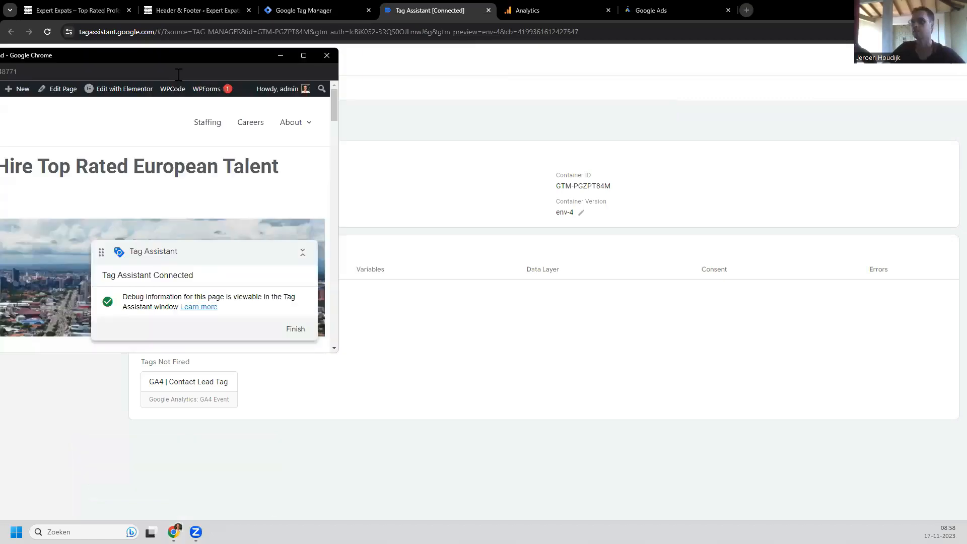
{"action": "left_click_drag", "start_coordinate": [179, 56], "coordinate": [741, 68]}
{"action": "scroll", "coordinate": [455, 151], "scroll_direction": "down", "scroll_amount": 6}
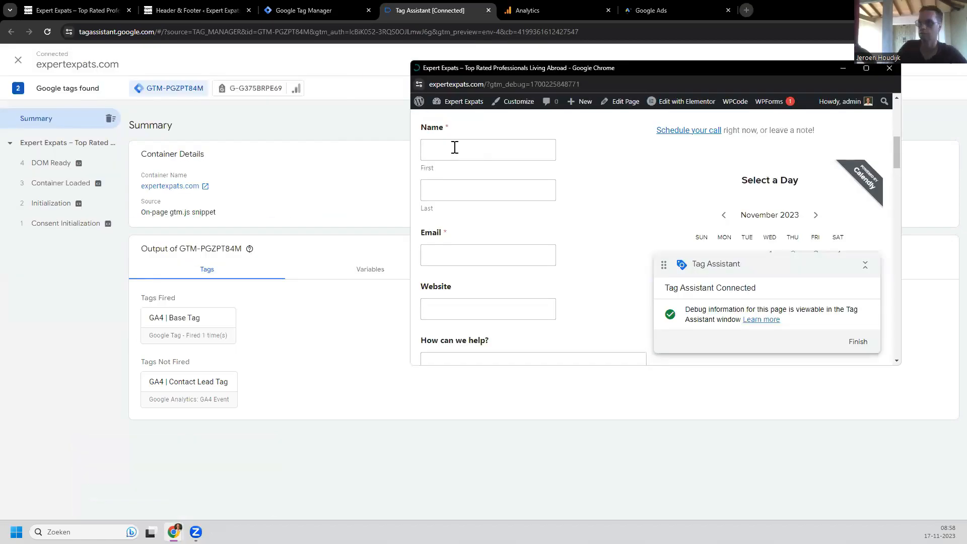
{"action": "left_click", "coordinate": [455, 147]}
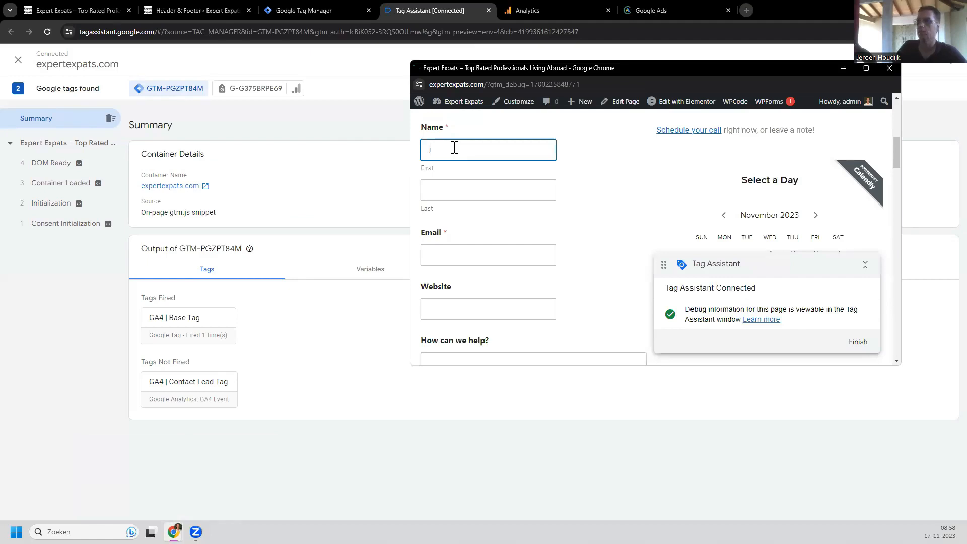
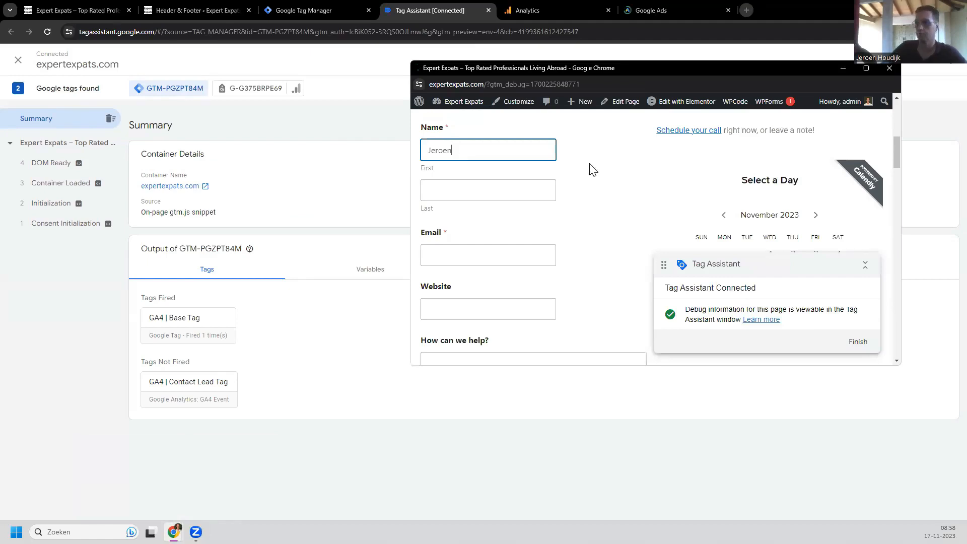
{"action": "left_click", "coordinate": [499, 191]}
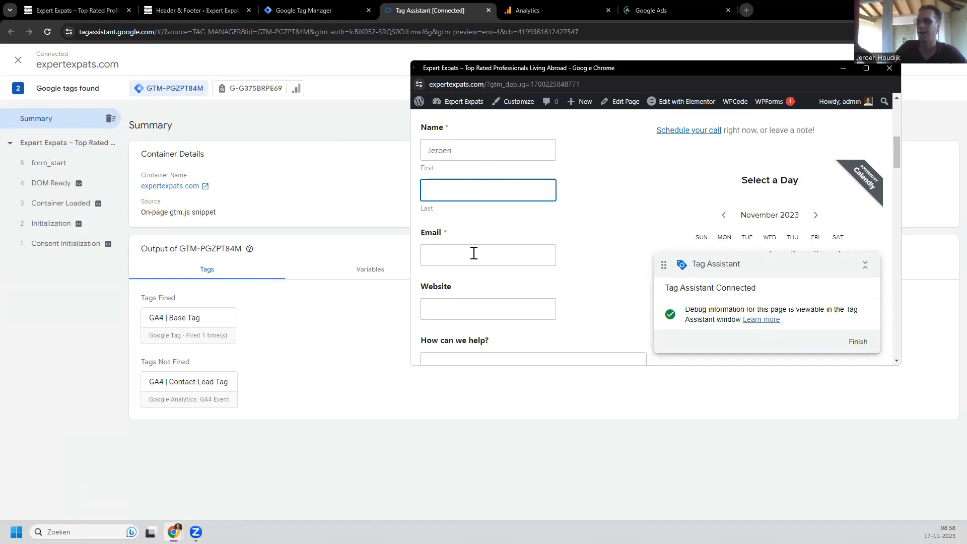
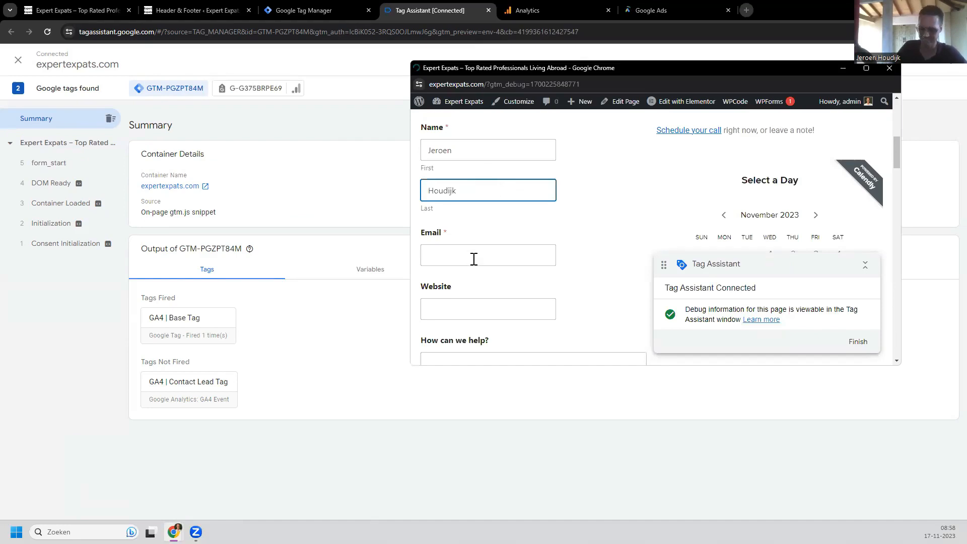
Step: Enter an e-mail, website 'no' and message 'give me money', then submit the contact form
{"action": "left_click", "coordinate": [474, 259]}
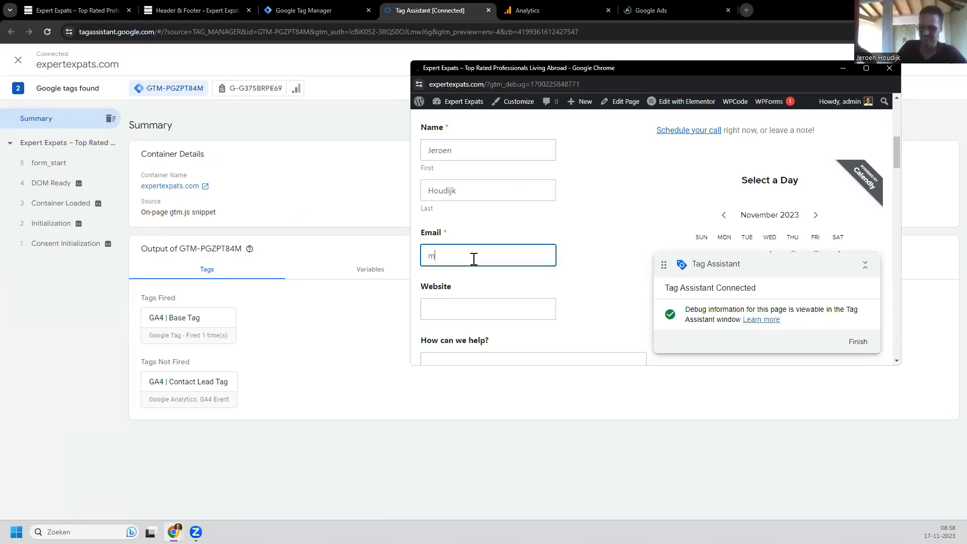
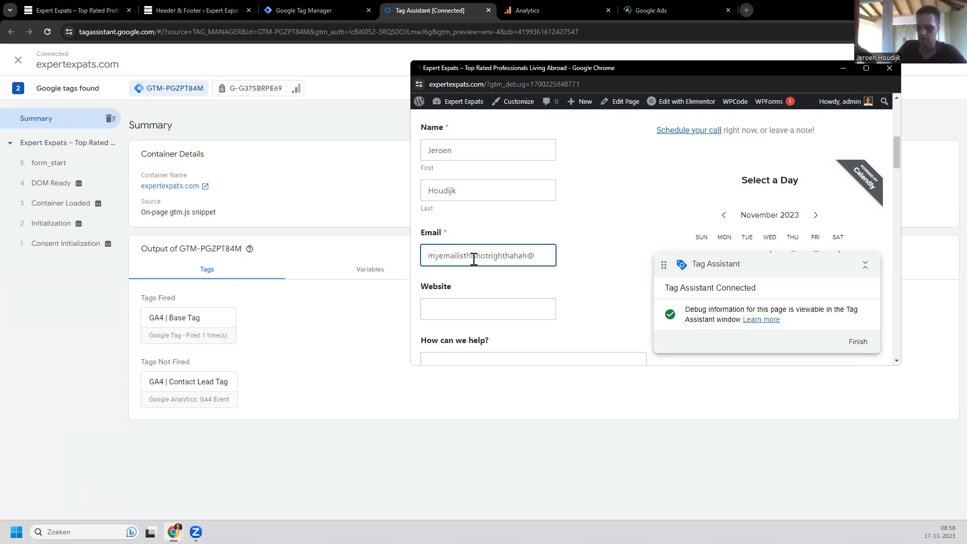
{"action": "left_click", "coordinate": [493, 309]}
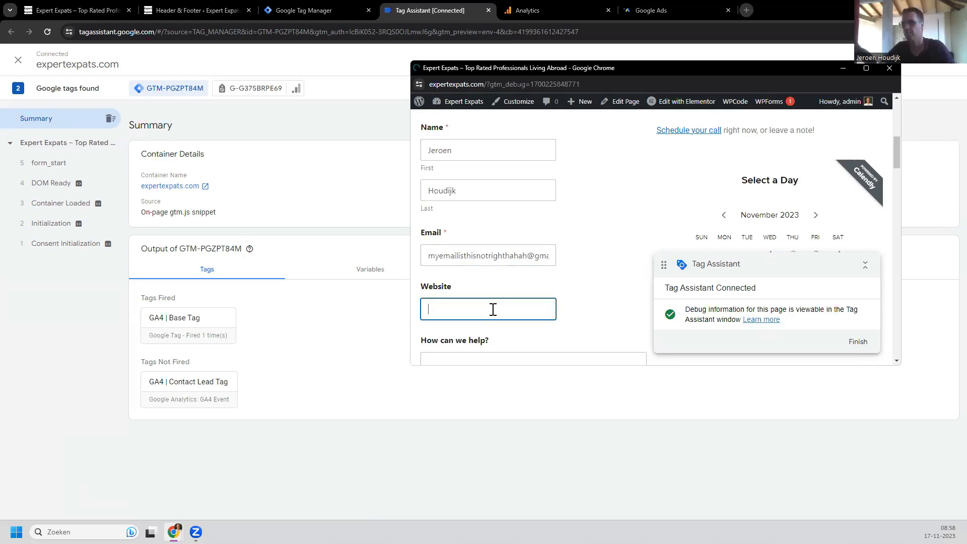
{"action": "type", "text": "n"}
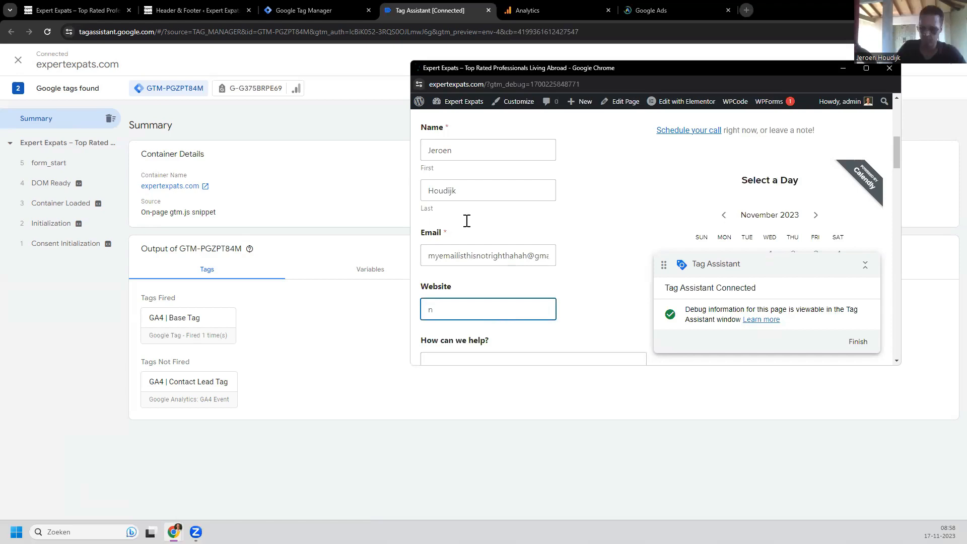
{"action": "type", "text": "o"}
{"action": "key", "text": "Tab"}
{"action": "type", "text": "give me money"}
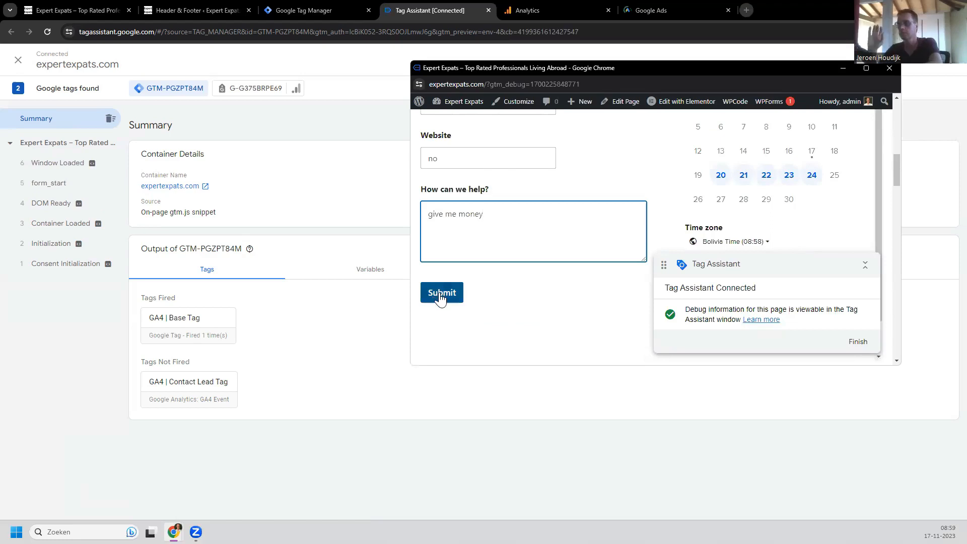
{"action": "left_click", "coordinate": [440, 296]}
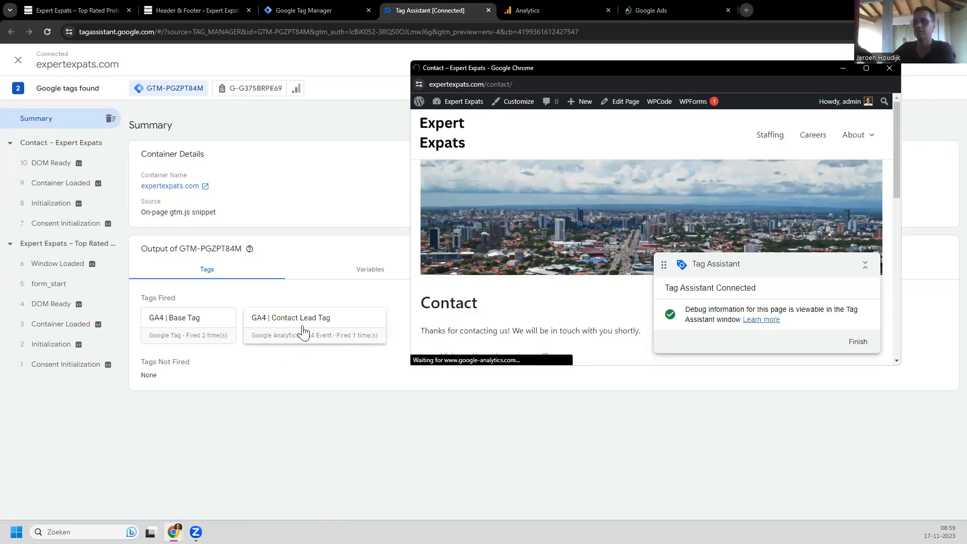
Step: Switch to Google Analytics and view the Home report showing 1 user and 6 events
{"action": "left_click", "coordinate": [553, 12]}
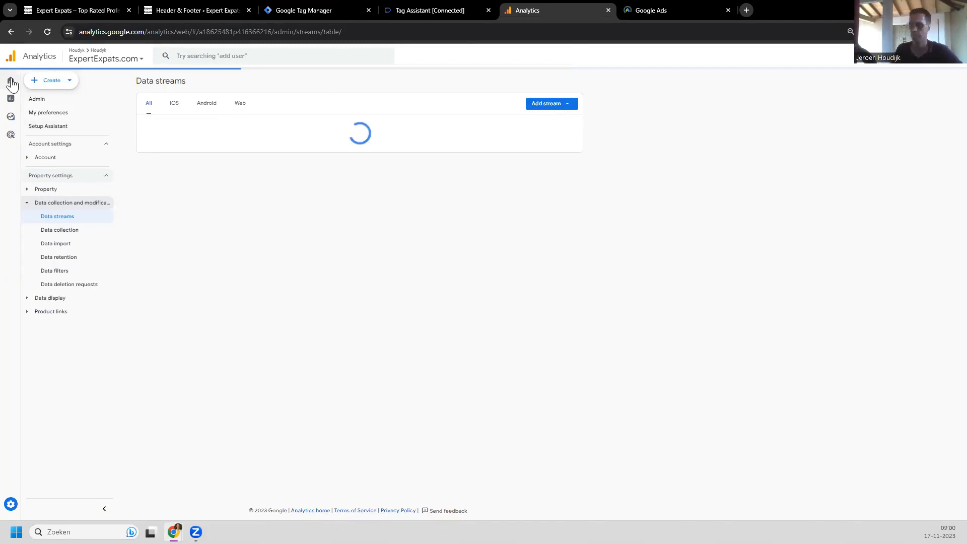
{"action": "mouse_move", "coordinate": [11, 81]}
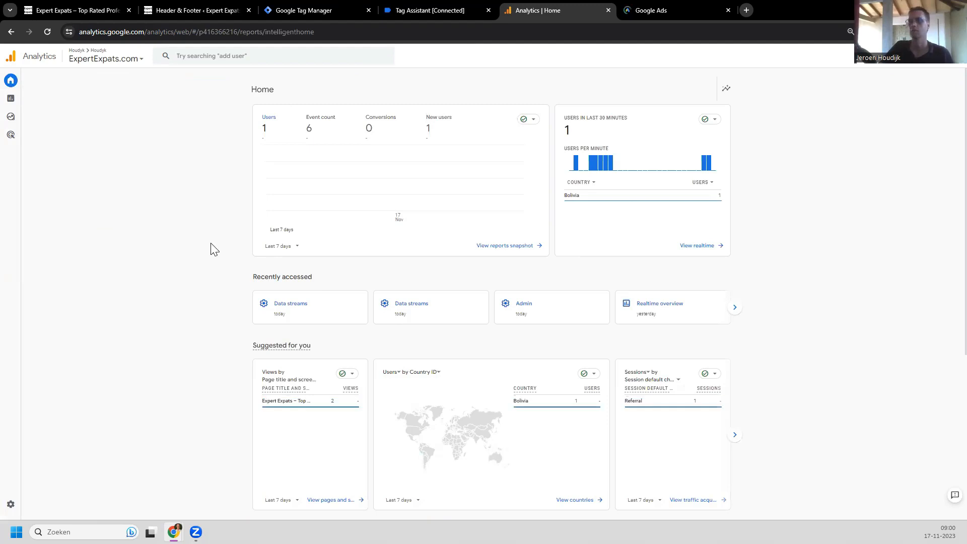
{"action": "scroll", "coordinate": [209, 272], "scroll_direction": "down", "scroll_amount": 5}
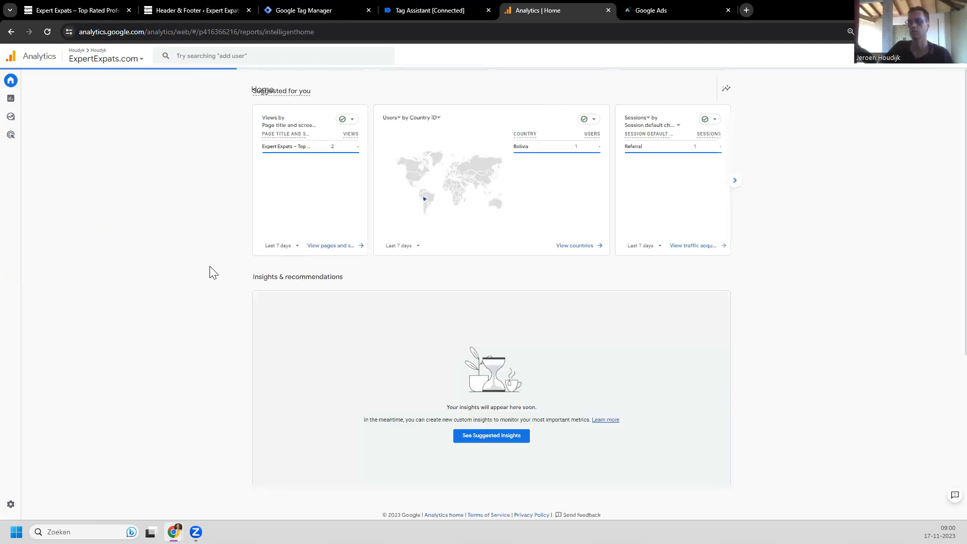
{"action": "scroll", "coordinate": [209, 272], "scroll_direction": "up", "scroll_amount": 5}
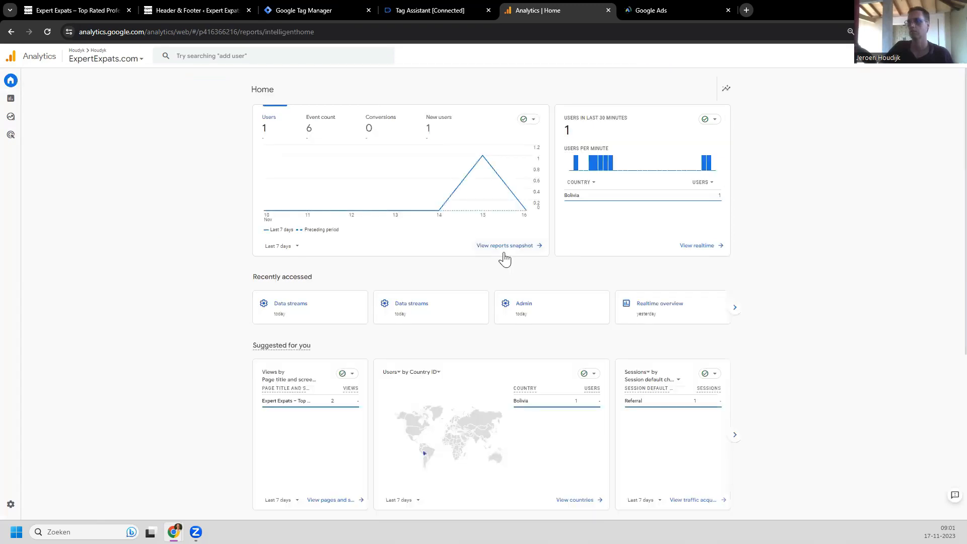
Step: Open the Realtime report to check the generate_lead event count
{"action": "left_click", "coordinate": [703, 252]}
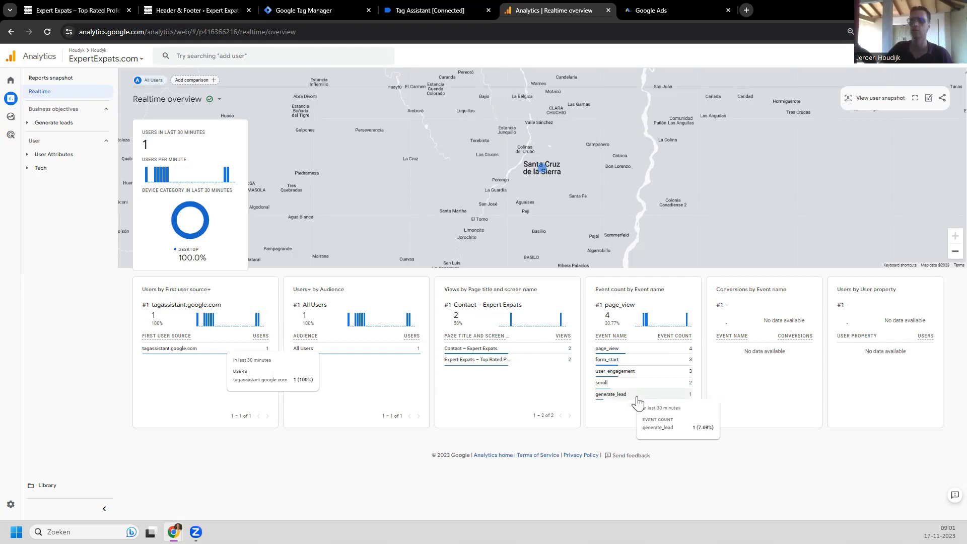
Step: Open Admin > Events to list first_visit, page_view, scroll and session_start
{"action": "left_click", "coordinate": [11, 504]}
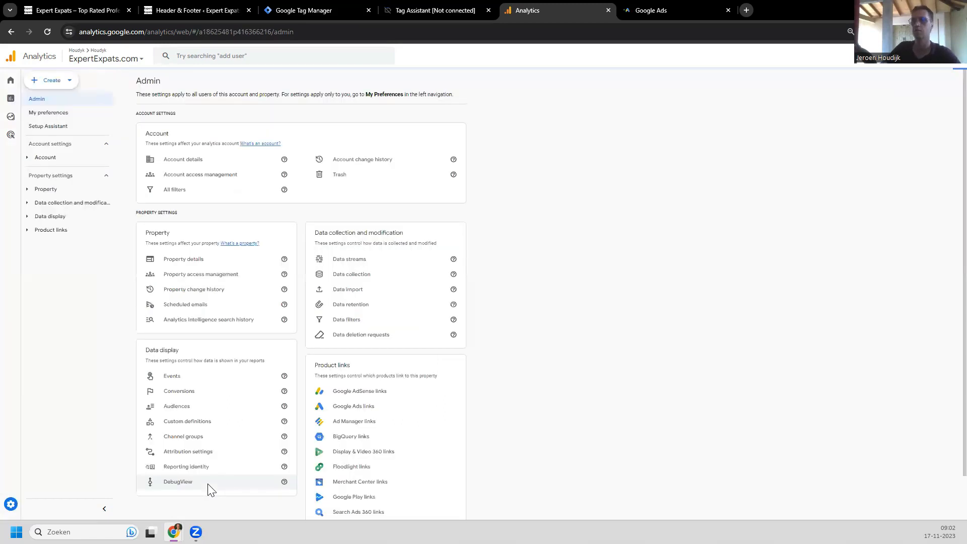
{"action": "left_click", "coordinate": [190, 380]}
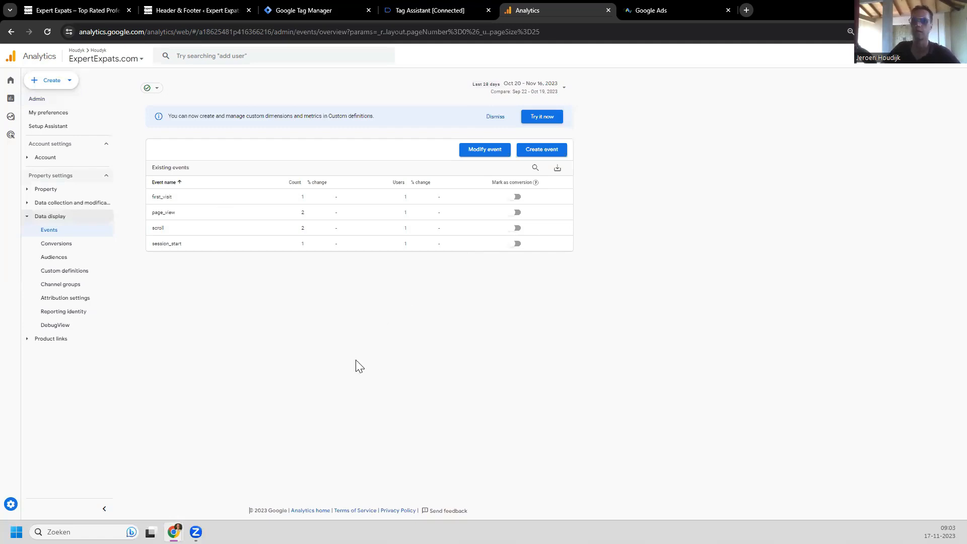
Step: Close the Analytics and Tag Assistant tabs and publish the container version 'added generate_lead to GA4'
{"action": "left_click", "coordinate": [608, 9]}
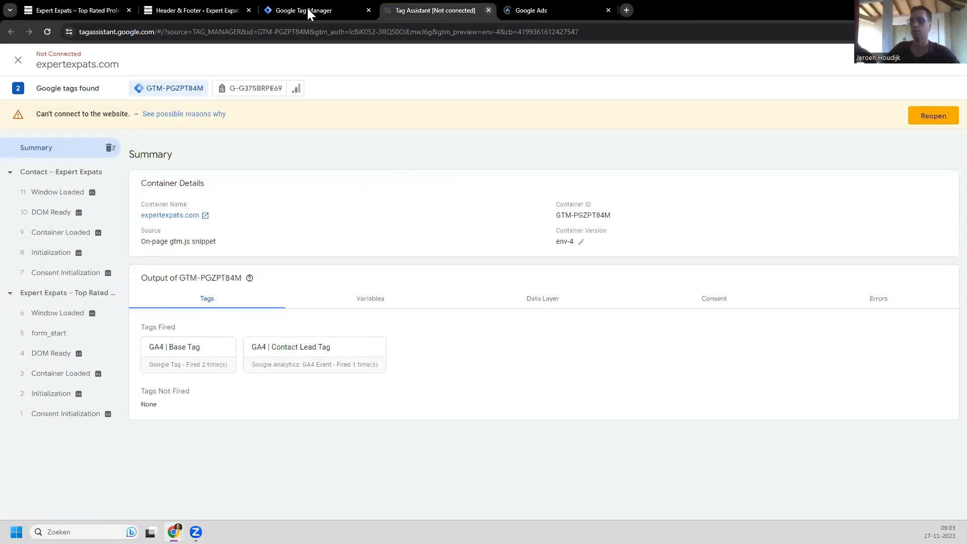
{"action": "key", "text": "ctrl+w"}
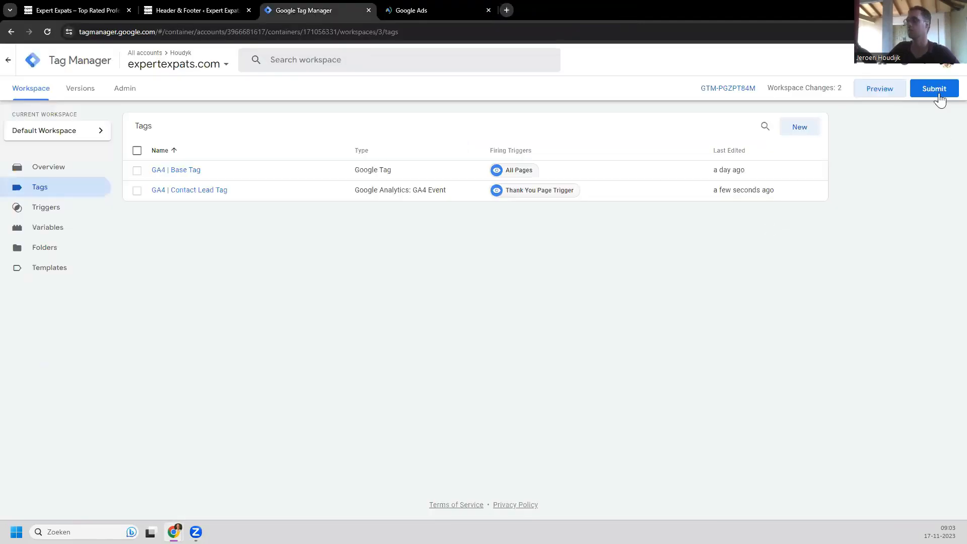
{"action": "left_click", "coordinate": [936, 90]}
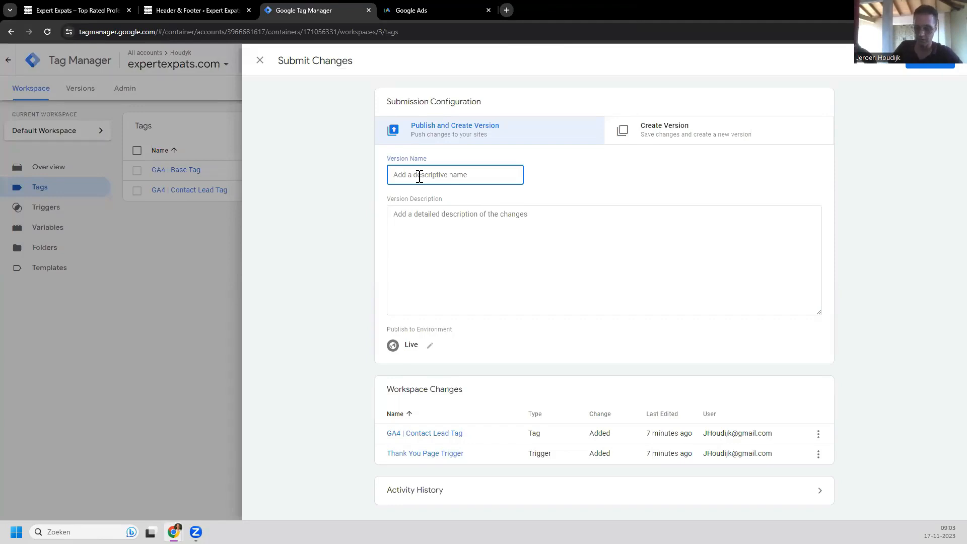
{"action": "type", "text": "added"}
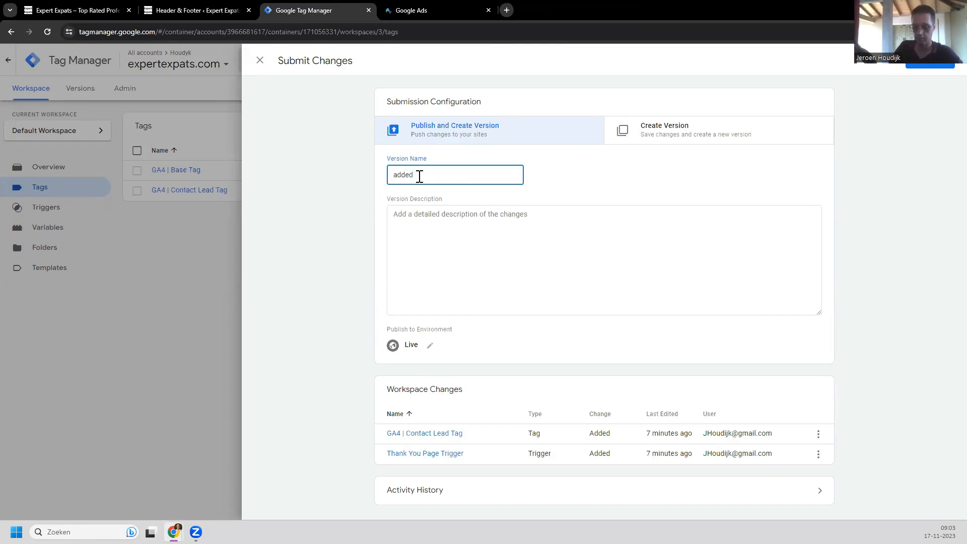
{"action": "type", "text": " generate_lead to GA4"}
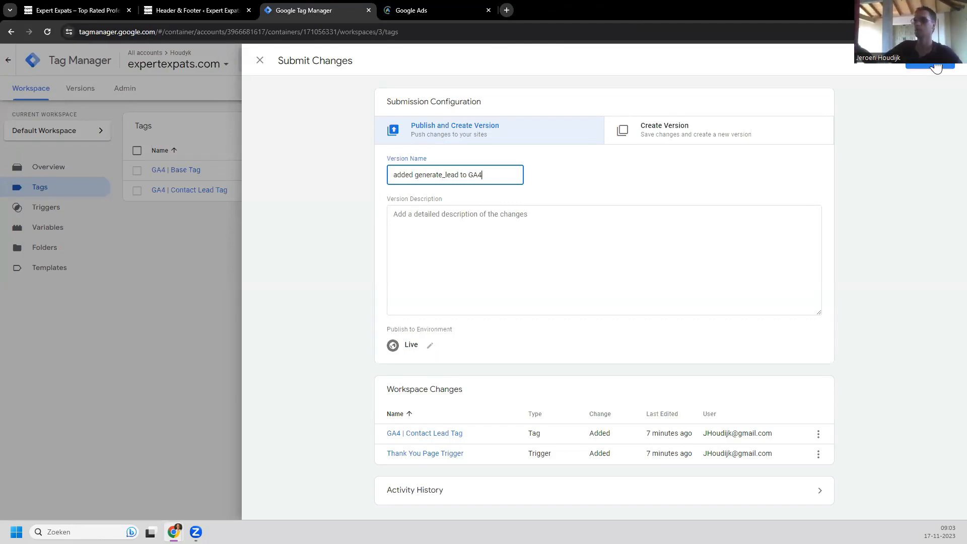
{"action": "left_click", "coordinate": [937, 66]}
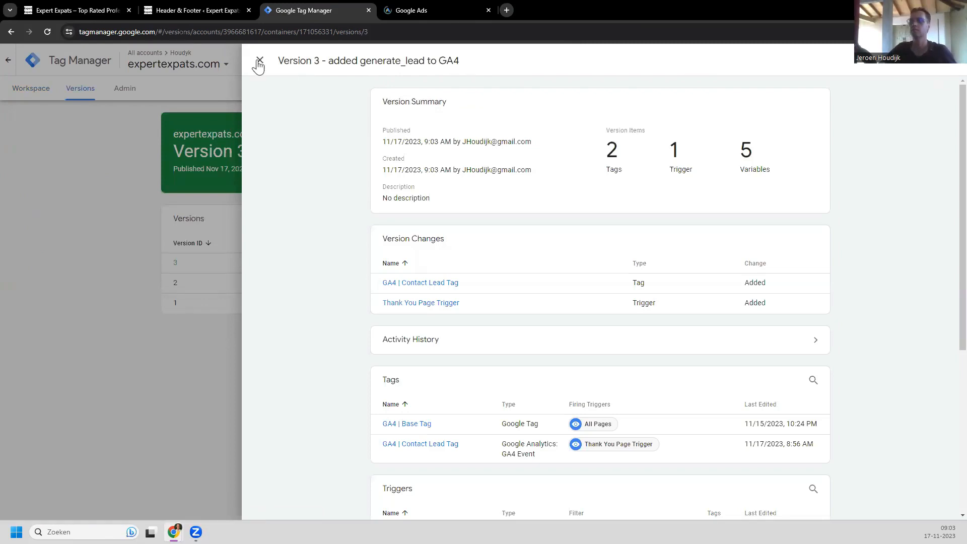
Step: Close the Tag Manager and Header & Footer tabs and paste Expert Expats as the business name
{"action": "left_click", "coordinate": [368, 11]}
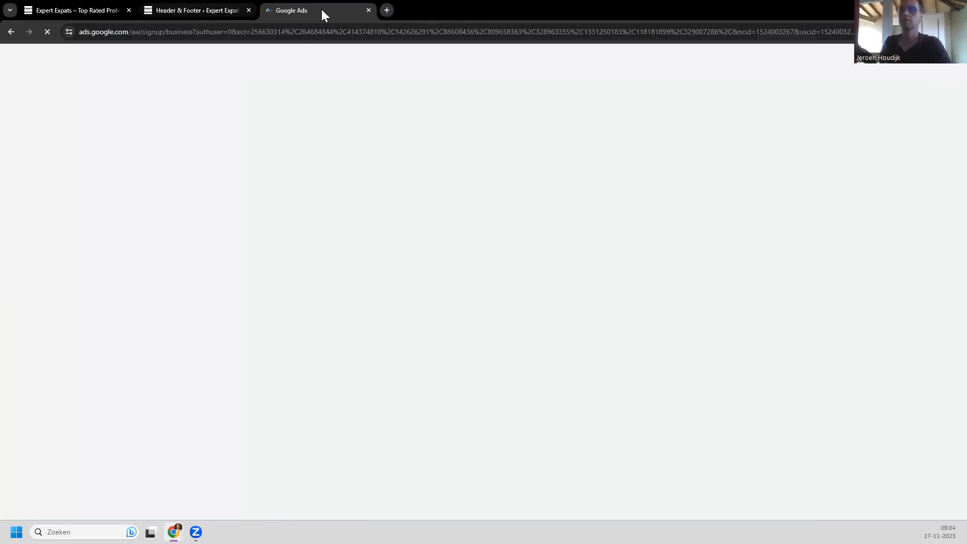
{"action": "left_click", "coordinate": [248, 10]}
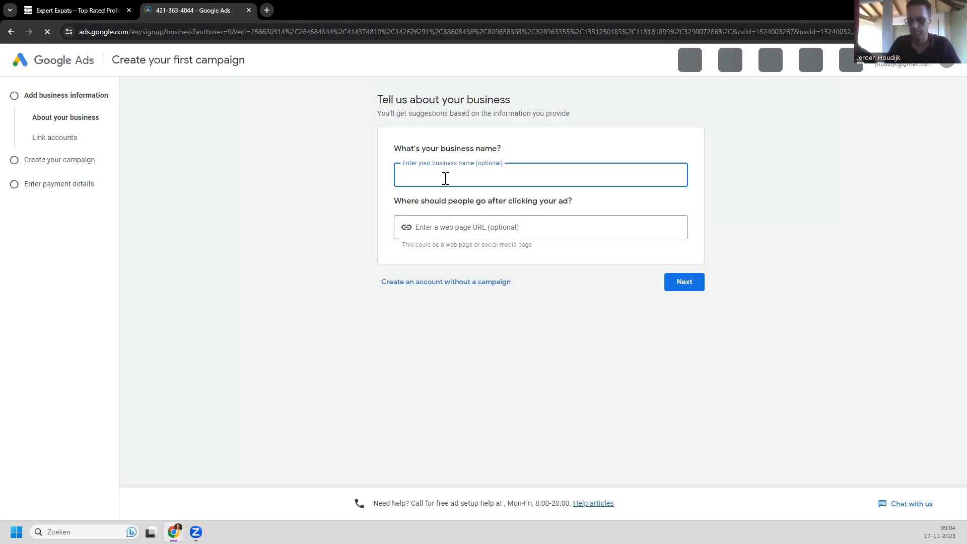
{"action": "type", "text": "Expert Expats"}
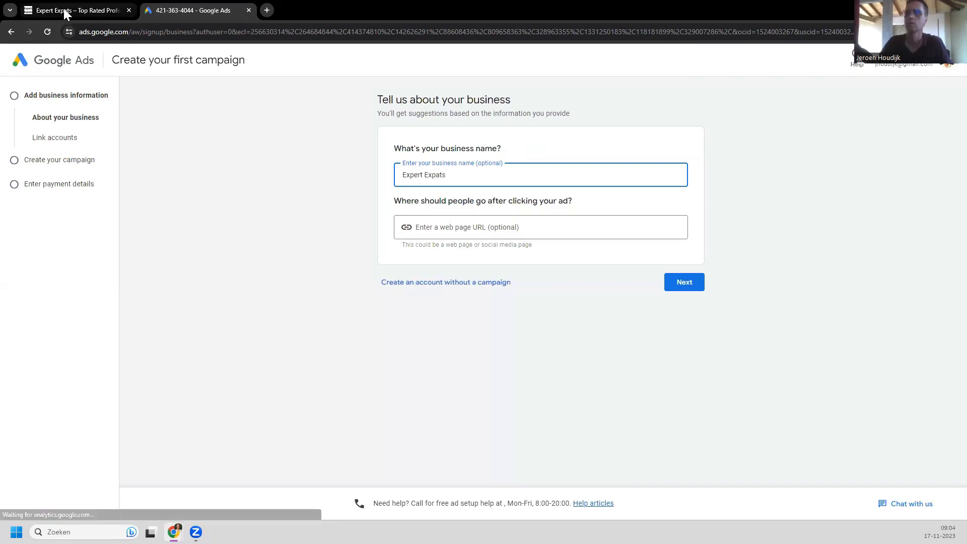
{"action": "left_click", "coordinate": [96, 11]}
{"action": "left_click", "coordinate": [139, 32]}
{"action": "key", "text": "ctrl+c"}
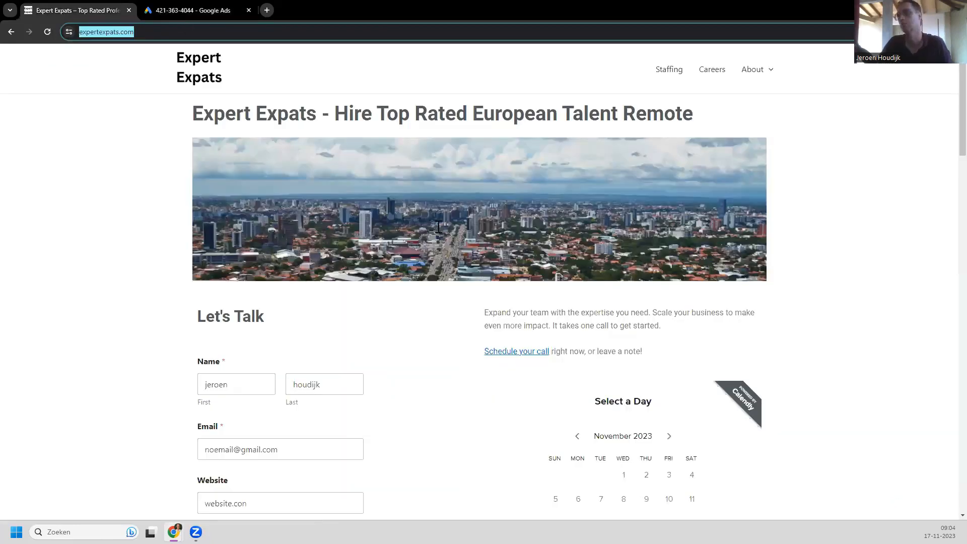
{"action": "key", "text": "ctrl+Tab"}
{"action": "left_click", "coordinate": [455, 231]}
{"action": "key", "text": "ctrl+v"}
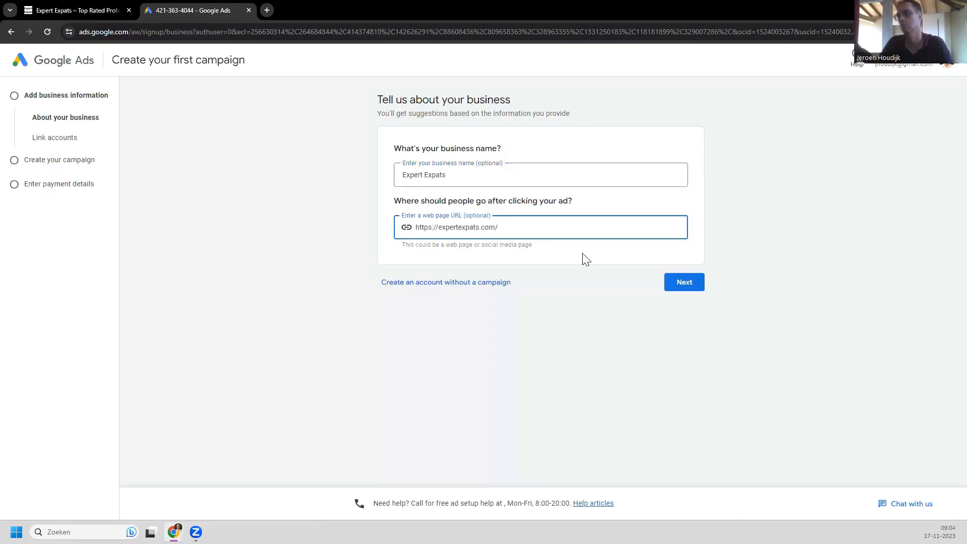
{"action": "left_click", "coordinate": [683, 290]}
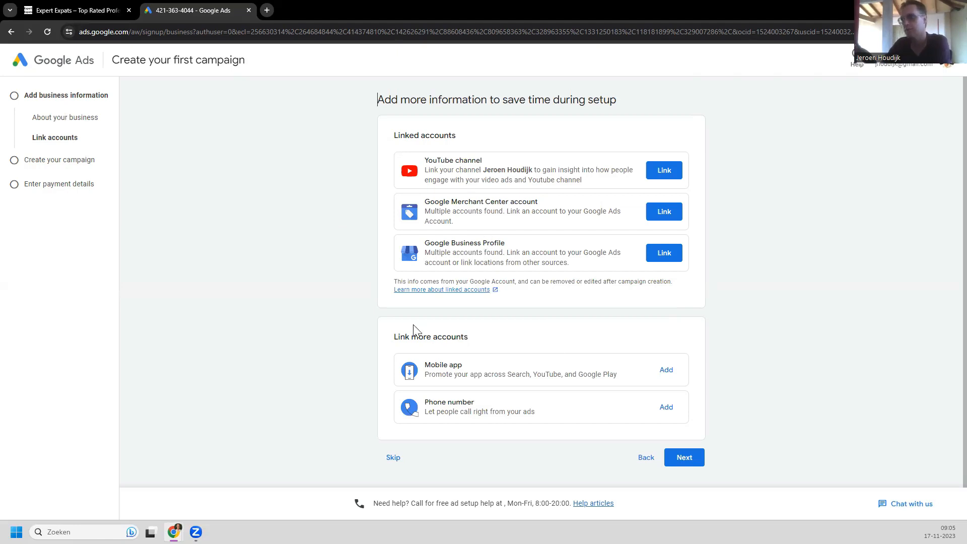
Step: Skip linking YouTube, Merchant Center and Business Profile accounts and move on
{"action": "scroll", "coordinate": [352, 335], "scroll_direction": "down", "scroll_amount": 1}
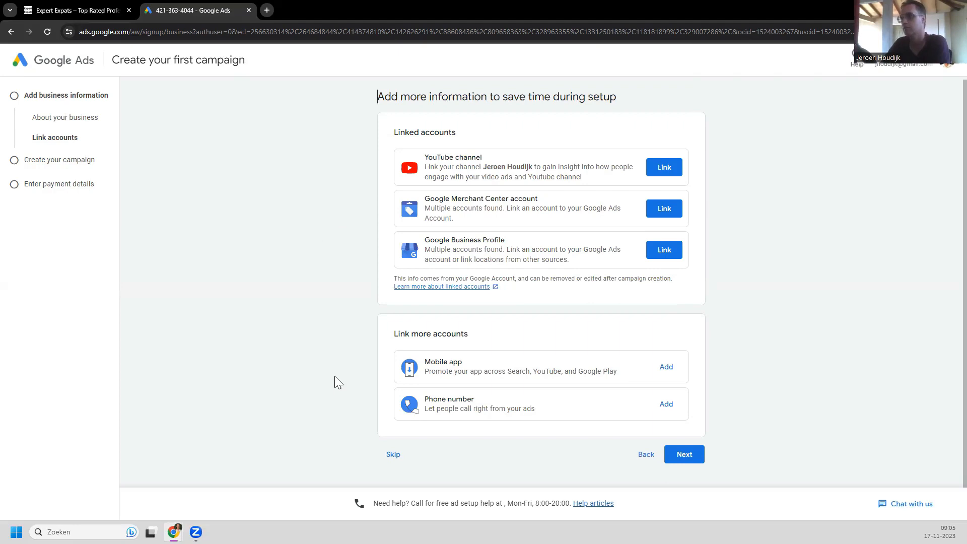
{"action": "left_click", "coordinate": [685, 456]}
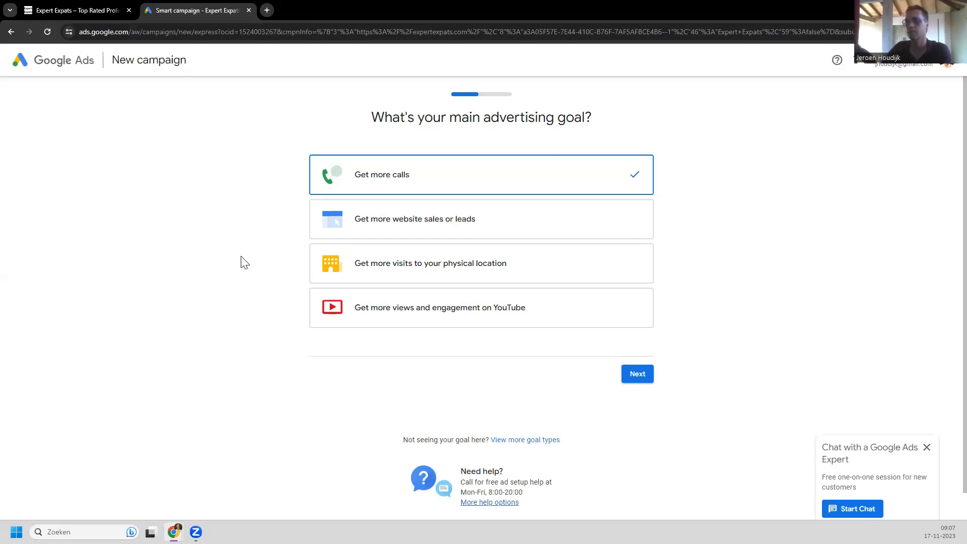
Step: Choose 'Get more website sales or leads' instead of 'Get more calls' as the main goal
{"action": "scroll", "coordinate": [244, 262], "scroll_direction": "down", "scroll_amount": 1}
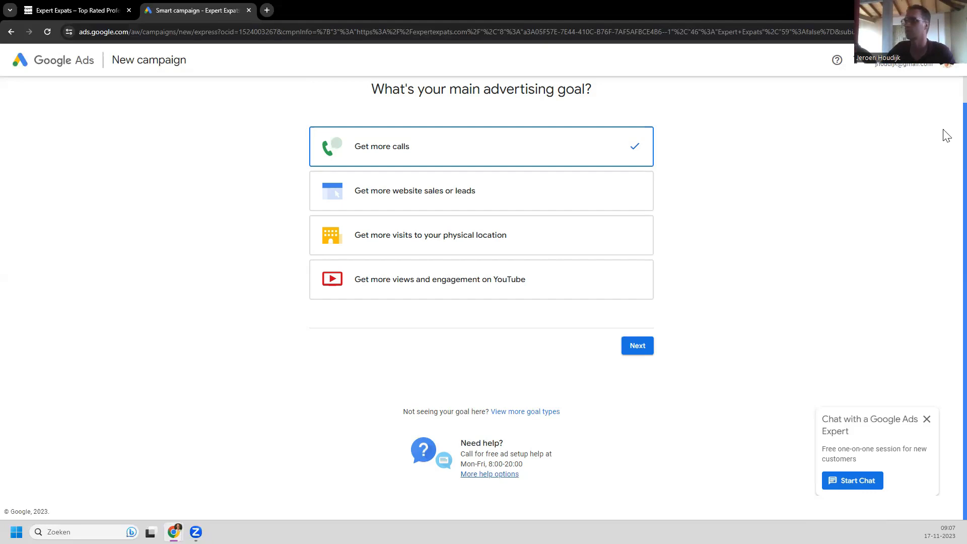
{"action": "scroll", "coordinate": [946, 135], "scroll_direction": "up", "scroll_amount": 1}
{"action": "scroll", "coordinate": [946, 154], "scroll_direction": "down", "scroll_amount": 1}
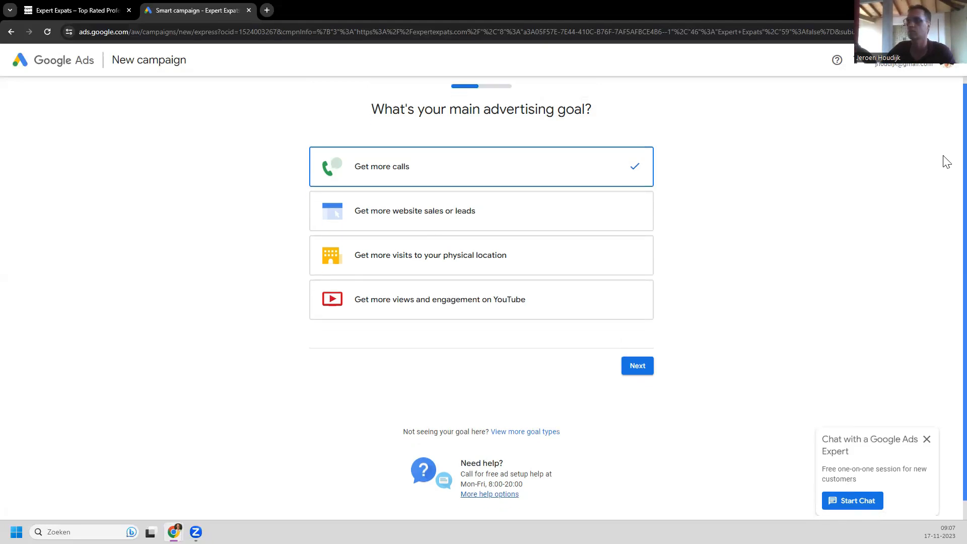
{"action": "scroll", "coordinate": [947, 177], "scroll_direction": "down", "scroll_amount": 1}
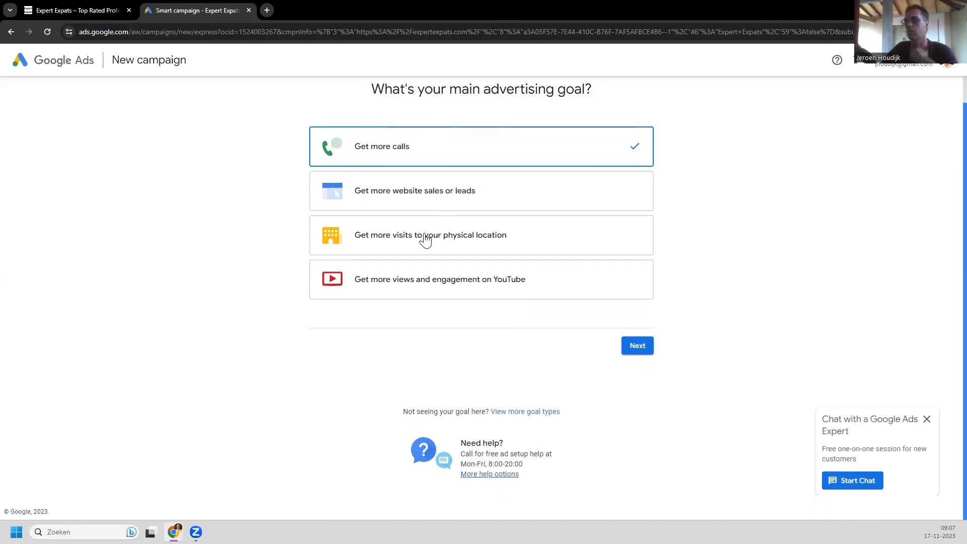
{"action": "left_click", "coordinate": [414, 200]}
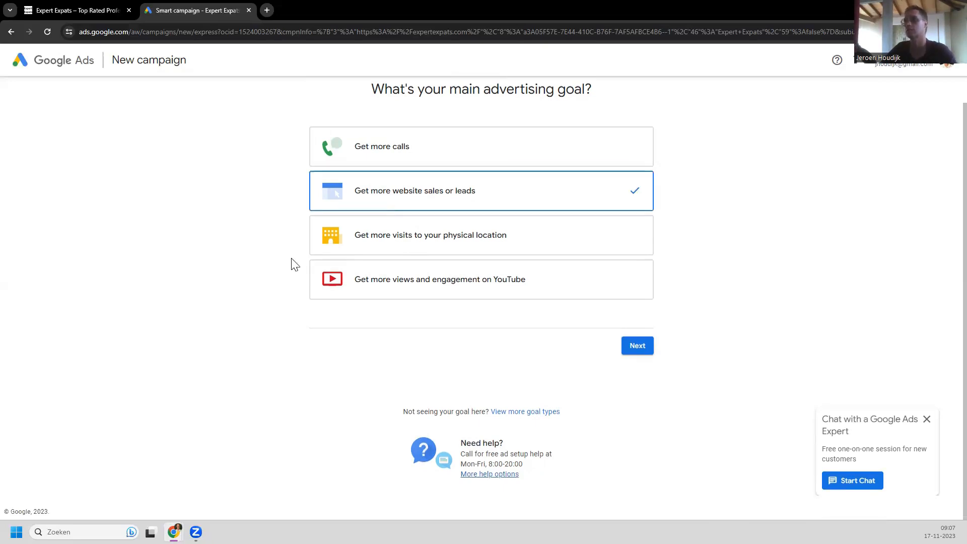
Step: Continue, switch to 'I want leads', and pick 'Customers request contact' as the conversion goal
{"action": "left_click", "coordinate": [640, 348]}
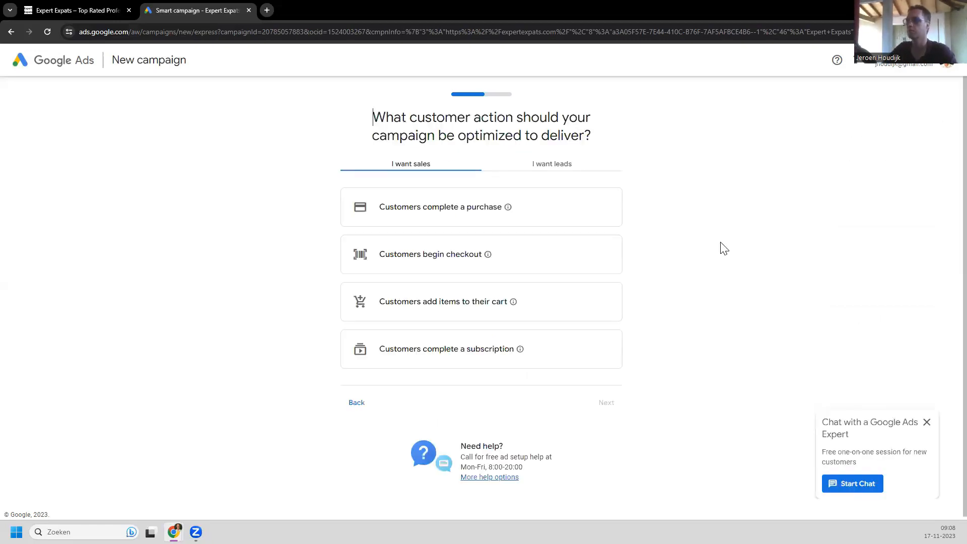
{"action": "left_click", "coordinate": [541, 166]}
{"action": "left_click", "coordinate": [444, 400]}
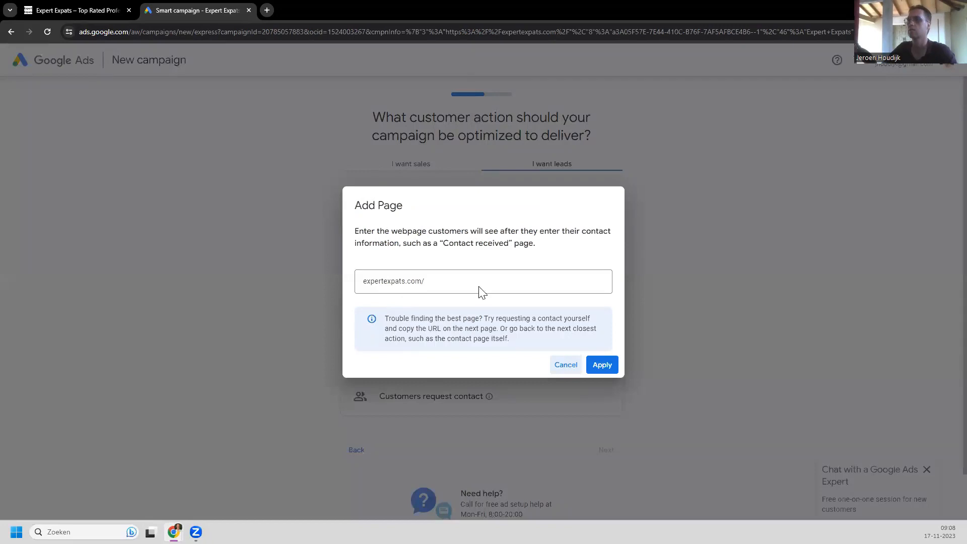
Step: Set the contact-received page address to expertexpats.com/contact/ and apply it
{"action": "left_click", "coordinate": [518, 280]}
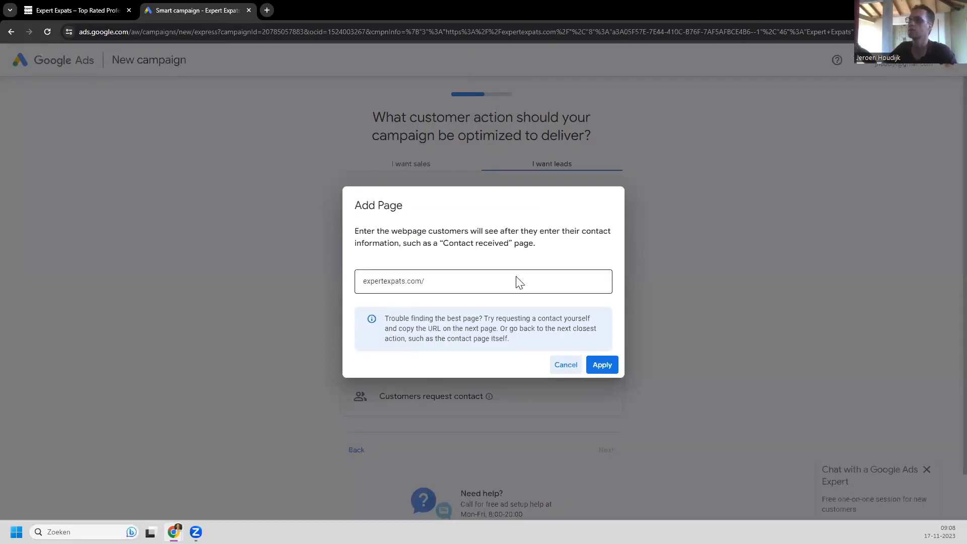
{"action": "left_click", "coordinate": [458, 281]}
{"action": "type", "text": "contact/"}
{"action": "left_click", "coordinate": [600, 365]}
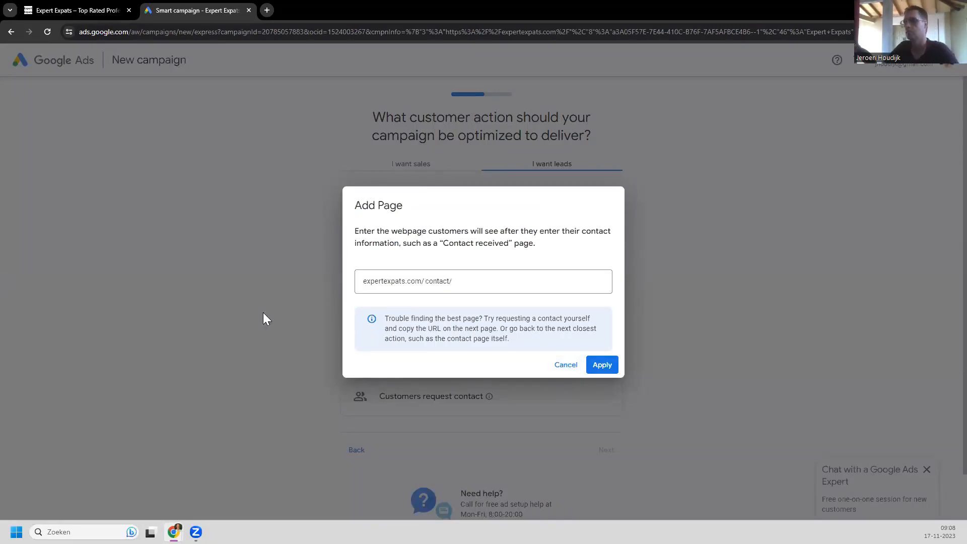
{"action": "scroll", "coordinate": [294, 316], "scroll_direction": "down", "scroll_amount": 3}
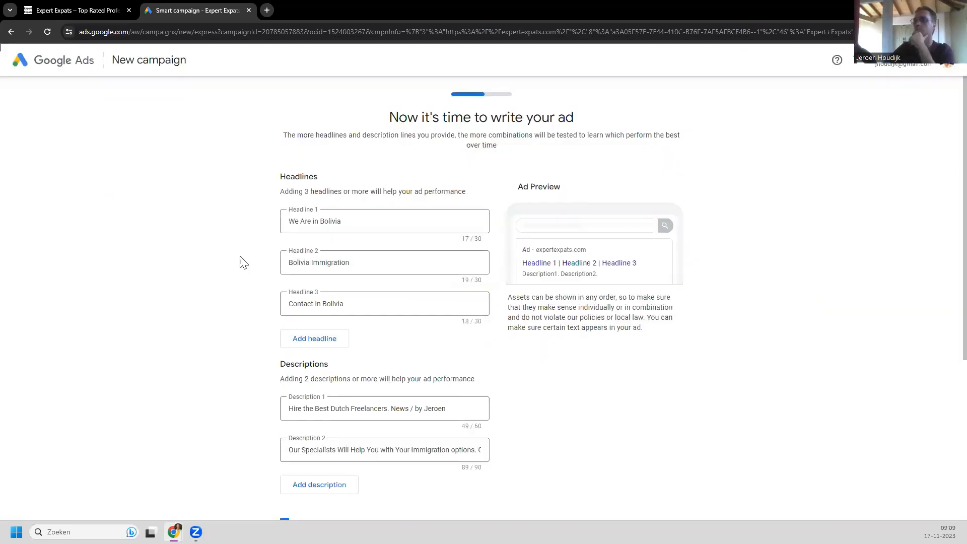
{"action": "scroll", "coordinate": [221, 284], "scroll_direction": "down", "scroll_amount": 1}
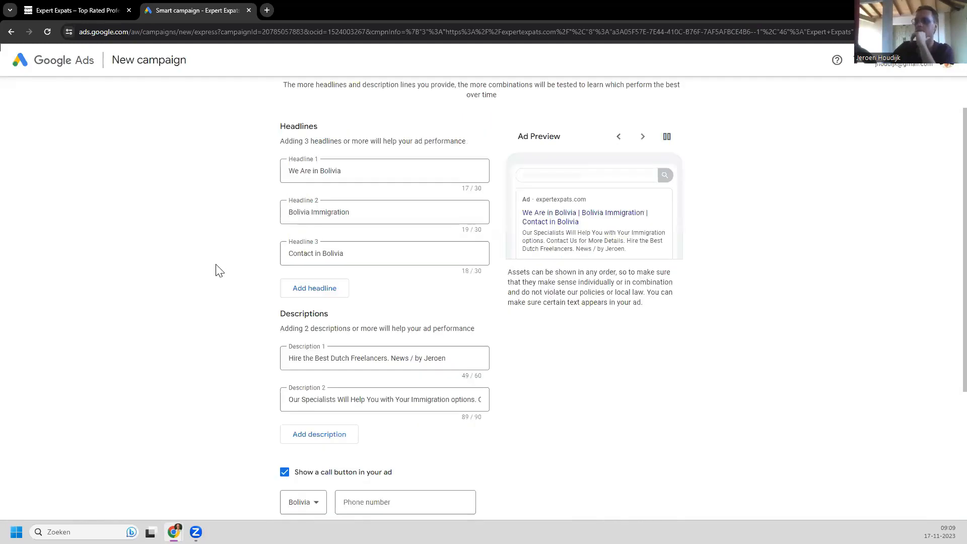
{"action": "scroll", "coordinate": [216, 274], "scroll_direction": "down", "scroll_amount": 4}
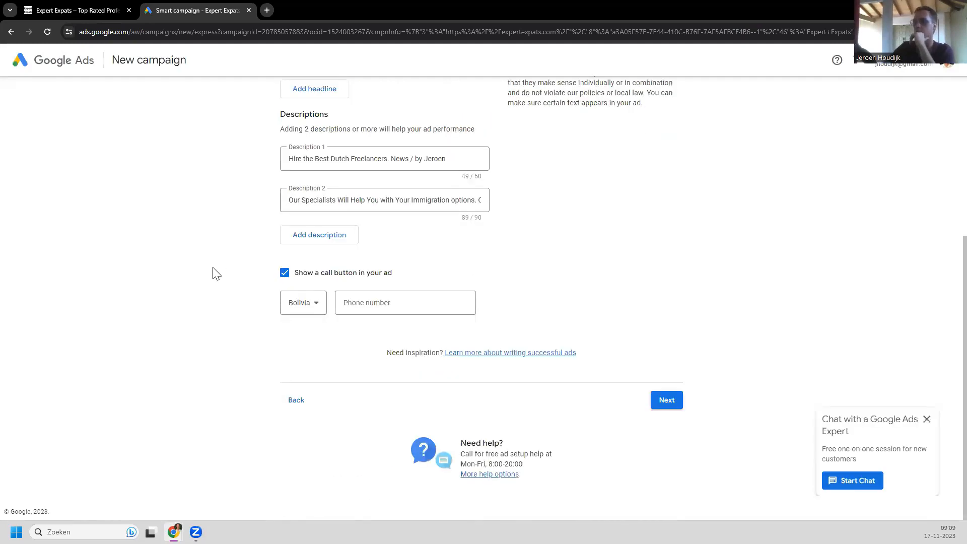
{"action": "scroll", "coordinate": [216, 274], "scroll_direction": "up", "scroll_amount": 5}
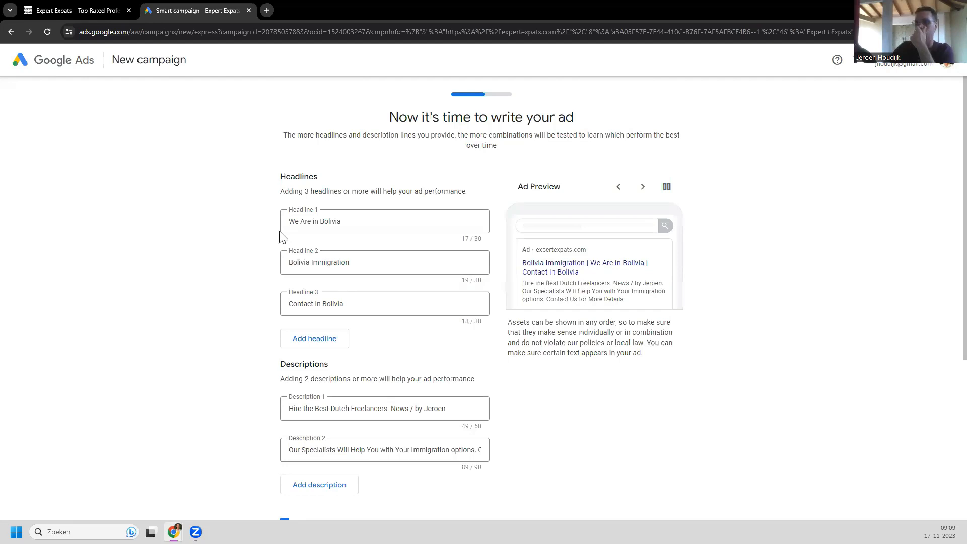
{"action": "left_click", "coordinate": [366, 221]}
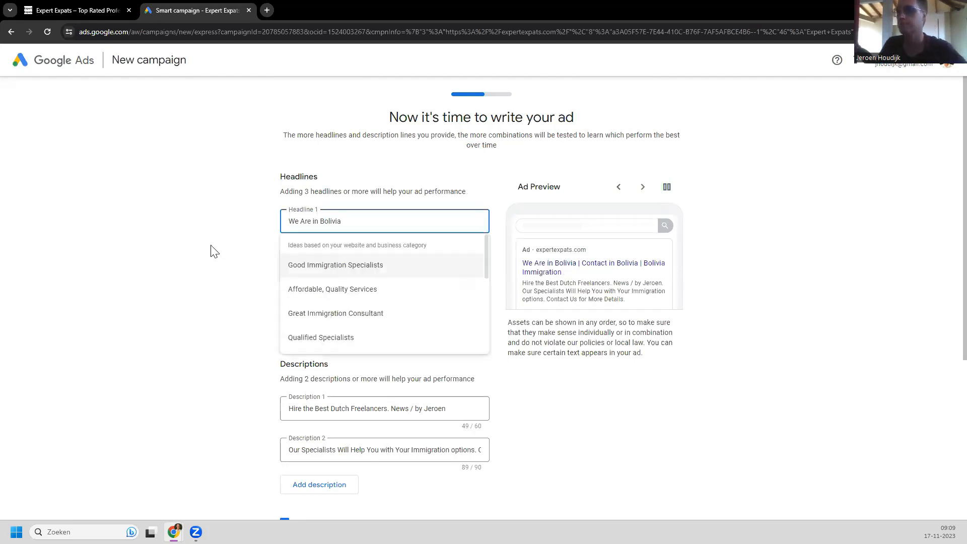
{"action": "left_click", "coordinate": [212, 214]}
{"action": "scroll", "coordinate": [221, 204], "scroll_direction": "down", "scroll_amount": 2}
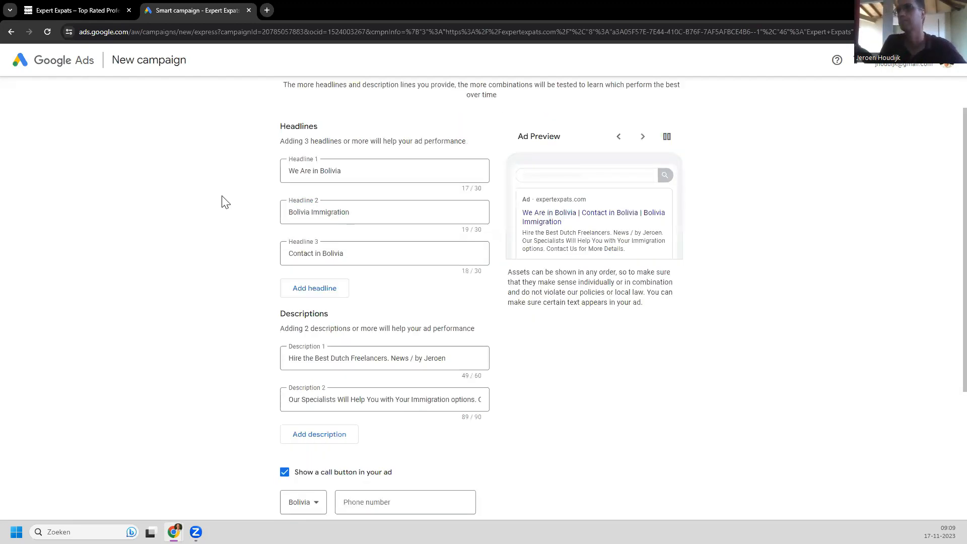
{"action": "scroll", "coordinate": [358, 222], "scroll_direction": "up", "scroll_amount": 2}
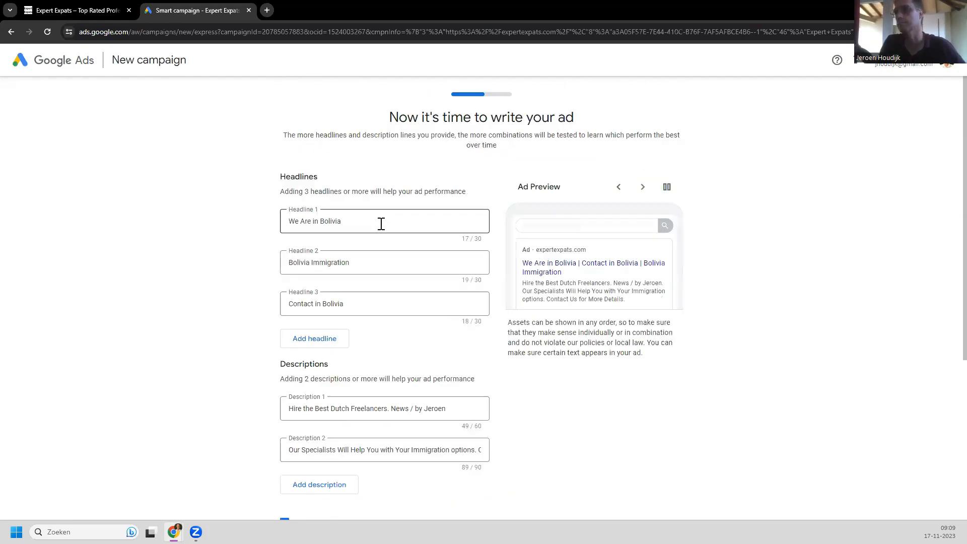
{"action": "left_click", "coordinate": [382, 224]}
{"action": "left_click", "coordinate": [211, 264]}
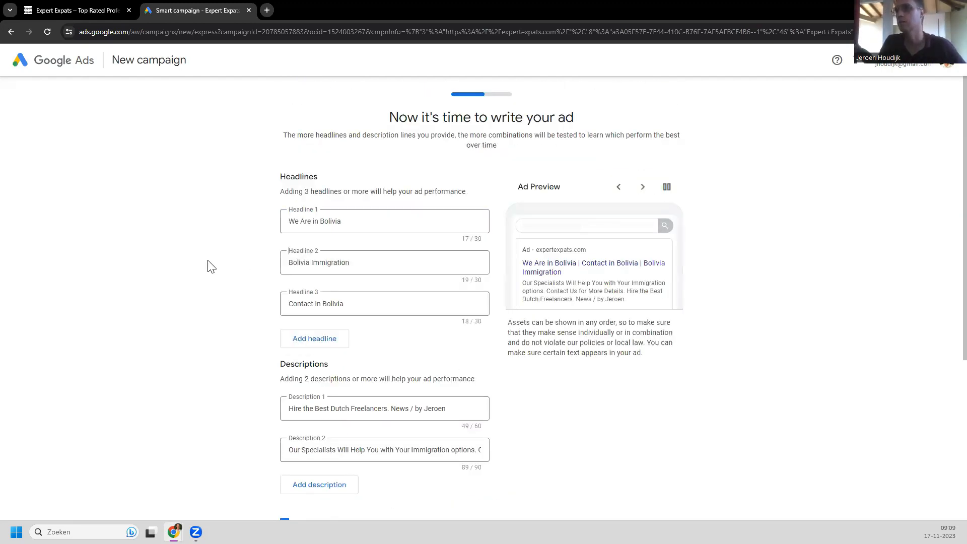
{"action": "scroll", "coordinate": [212, 267], "scroll_direction": "down", "scroll_amount": 2}
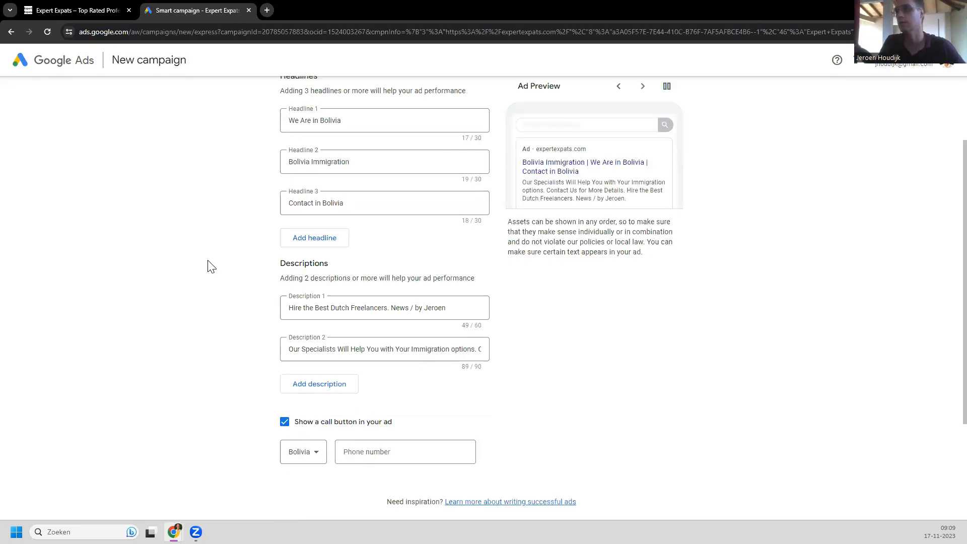
{"action": "scroll", "coordinate": [322, 254], "scroll_direction": "up", "scroll_amount": 2}
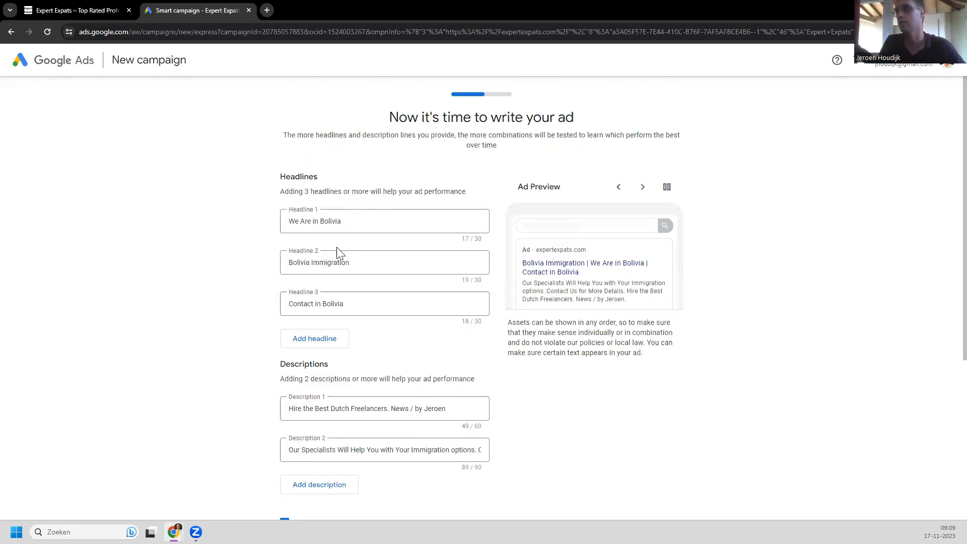
{"action": "left_click", "coordinate": [359, 224]}
Step: Clear all text from the first ad headline
{"action": "key", "text": "BackSpace"}
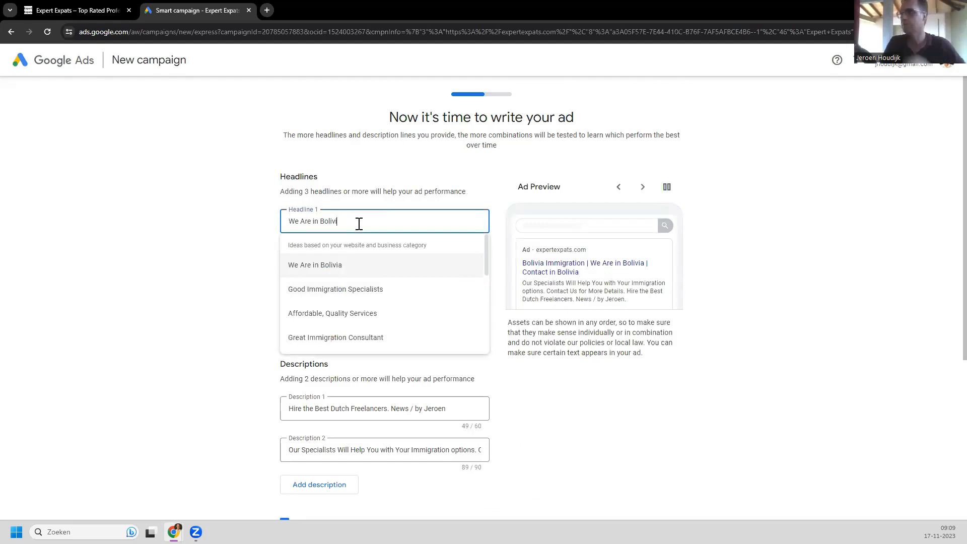
{"action": "key", "text": "ctrl+a"}
{"action": "key", "text": "BackSpace"}
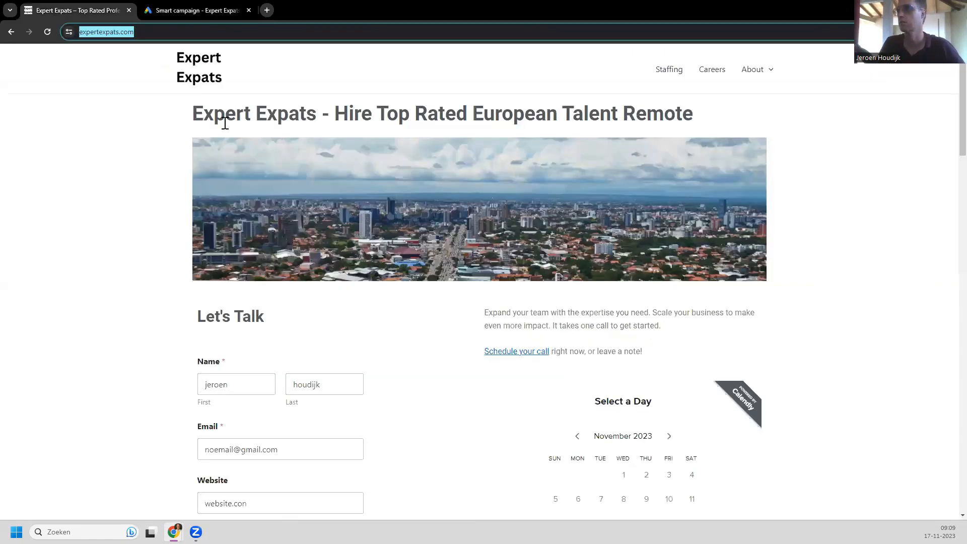
Step: On the Expert Expats website, select the heading 'Intrinsically motivated high performers' to reuse it
{"action": "left_click", "coordinate": [116, 81]}
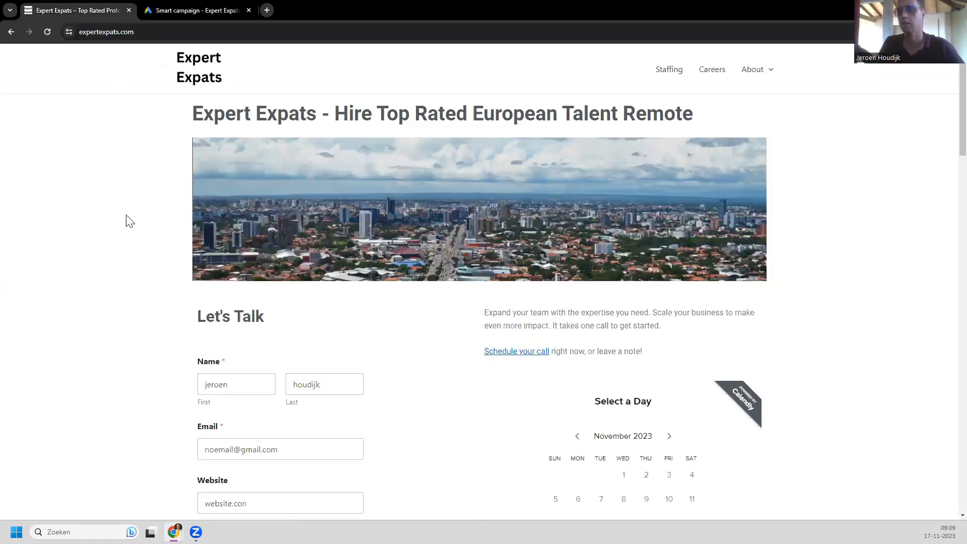
{"action": "scroll", "coordinate": [120, 228], "scroll_direction": "down", "scroll_amount": 5}
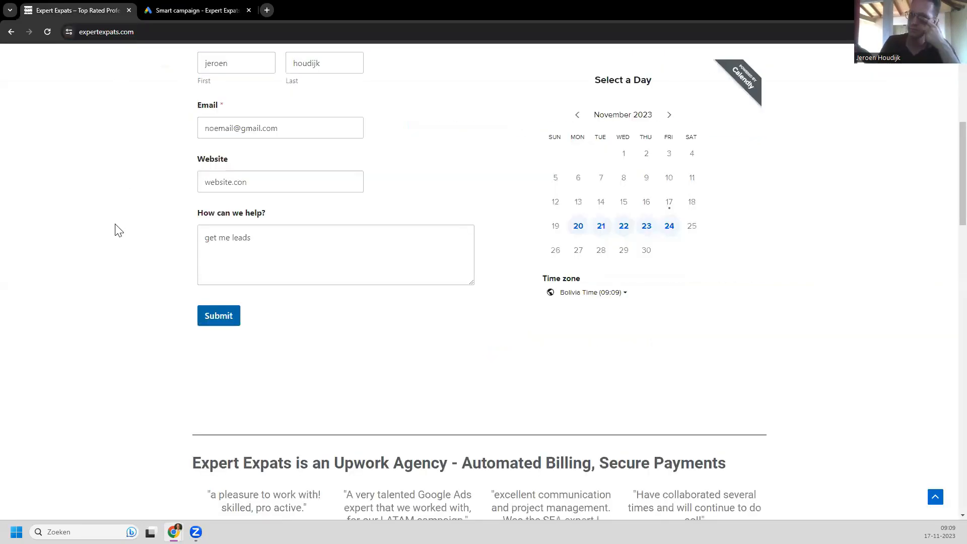
{"action": "scroll", "coordinate": [119, 231], "scroll_direction": "down", "scroll_amount": 6}
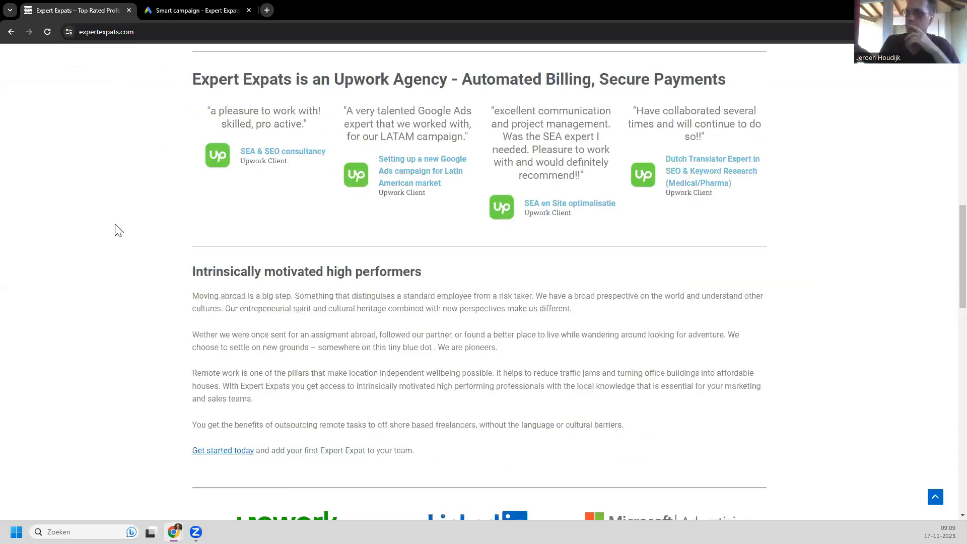
{"action": "scroll", "coordinate": [119, 230], "scroll_direction": "up", "scroll_amount": 3}
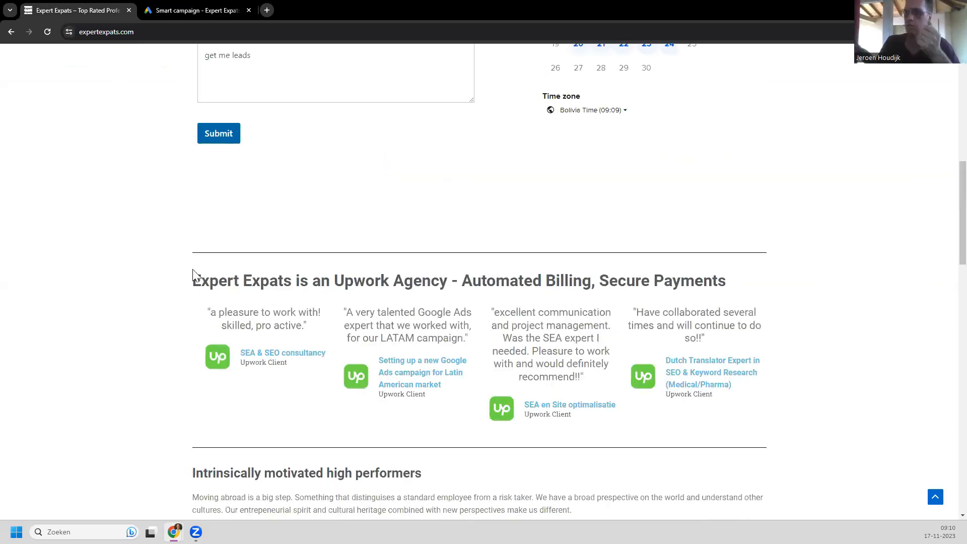
{"action": "scroll", "coordinate": [194, 277], "scroll_direction": "down", "scroll_amount": 4}
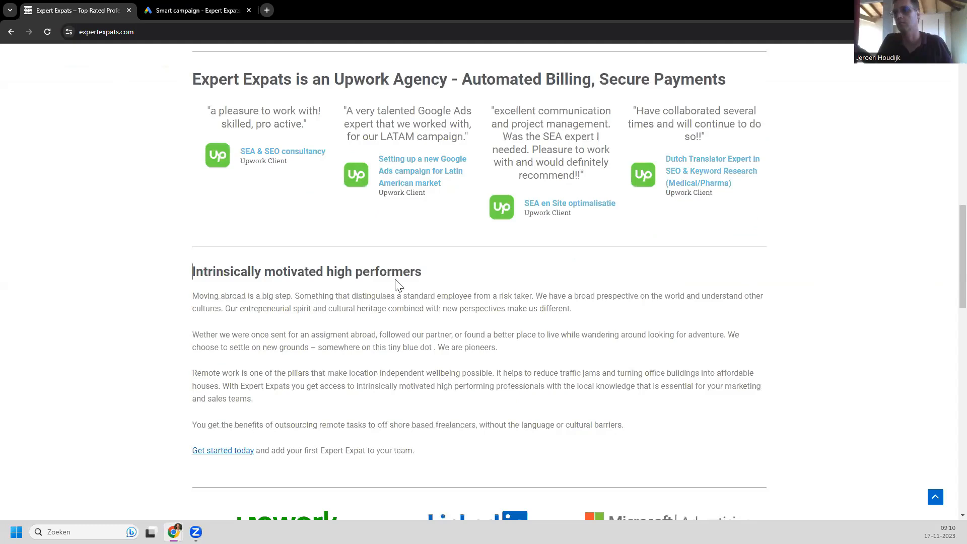
{"action": "triple_click", "coordinate": [422, 281]}
{"action": "key", "text": "ctrl+c"}
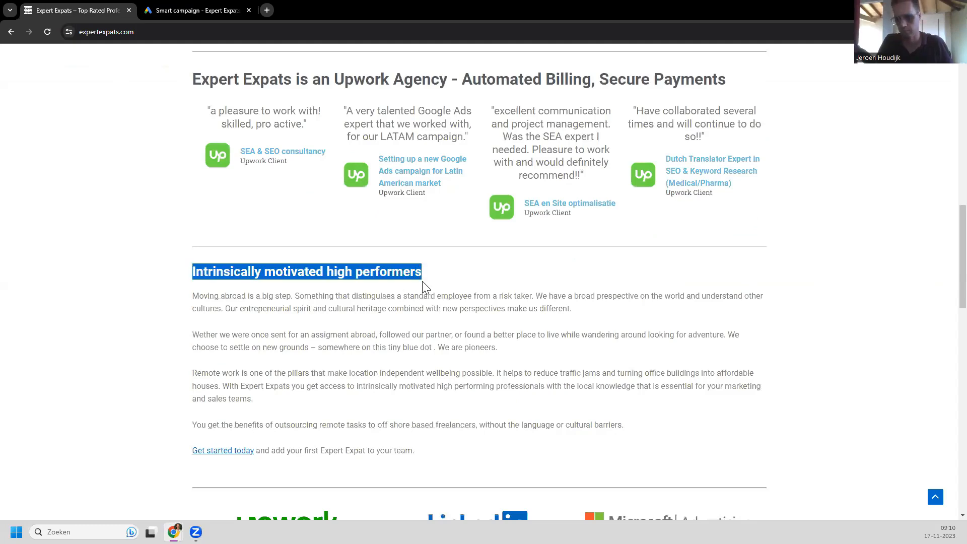
{"action": "left_click", "coordinate": [186, 13]}
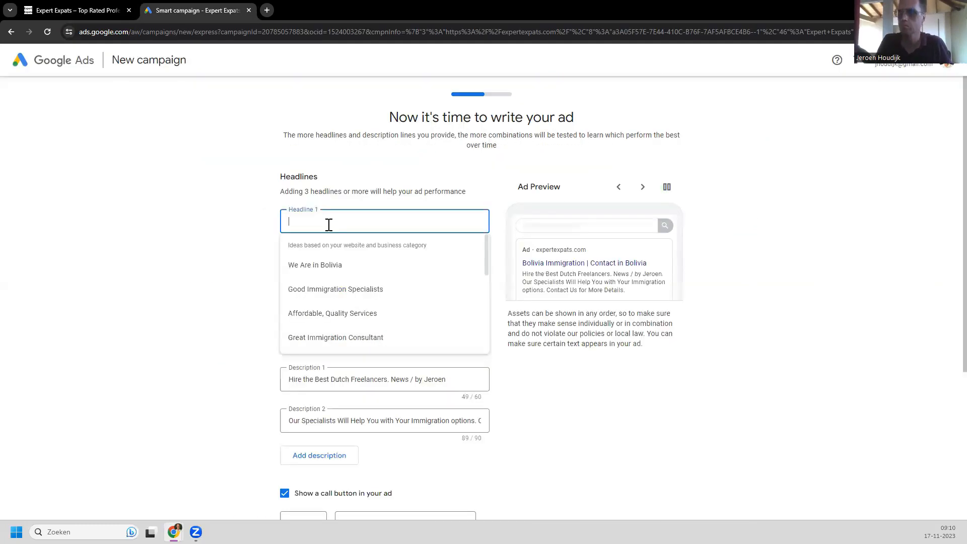
Step: Paste the website heading into Headline 1 and shorten it to 'Highly motivated performers'
{"action": "key", "text": "ctrl+v"}
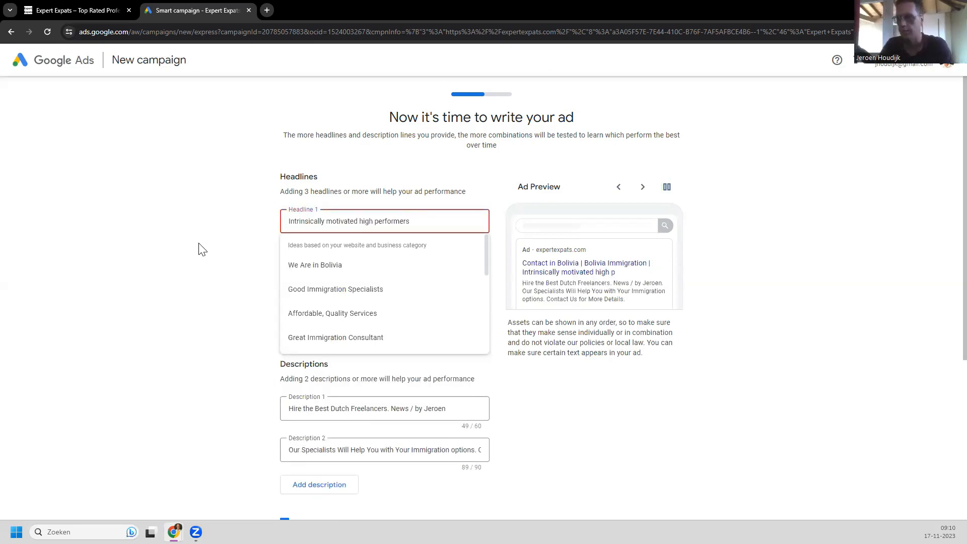
{"action": "left_click", "coordinate": [259, 243]}
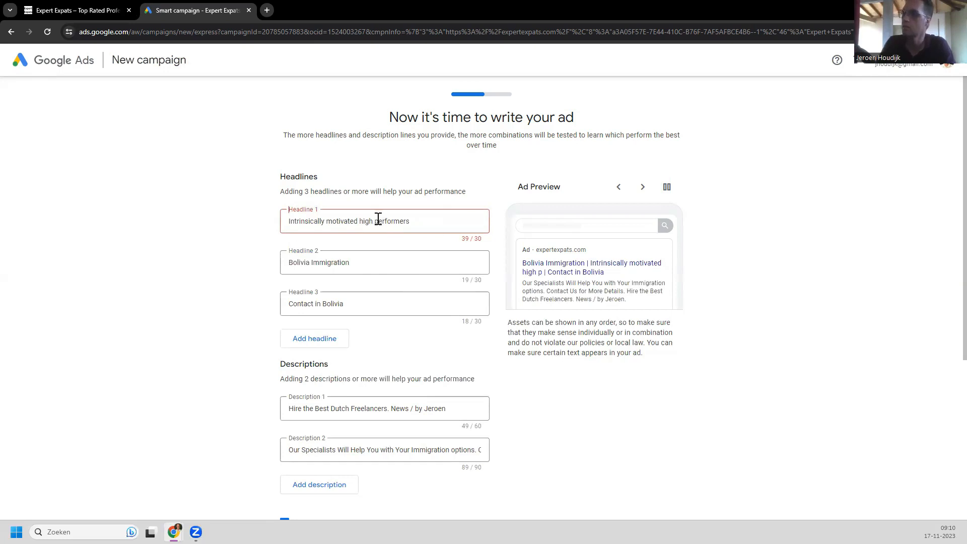
{"action": "double_click", "coordinate": [363, 223]}
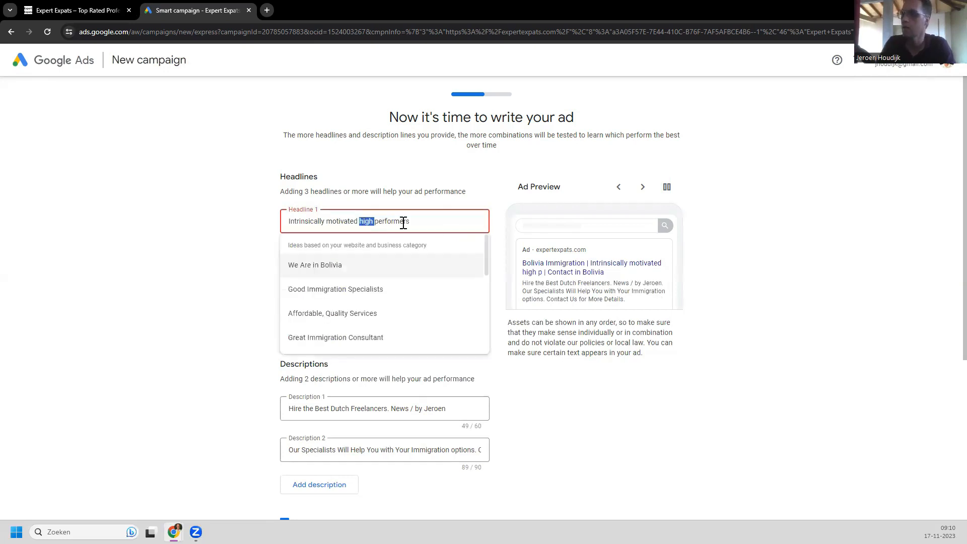
{"action": "key", "text": "BackSpace"}
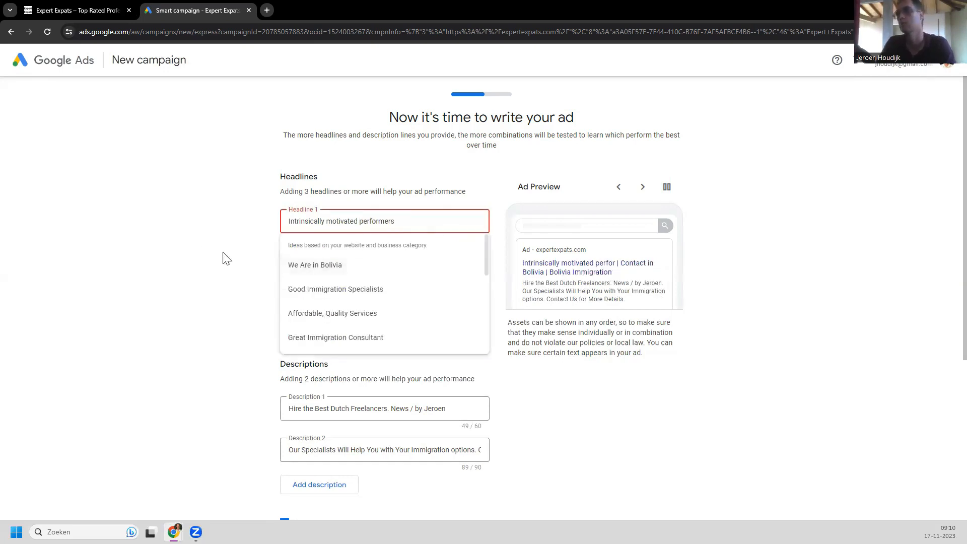
{"action": "left_click_drag", "start_coordinate": [327, 221], "coordinate": [284, 232]}
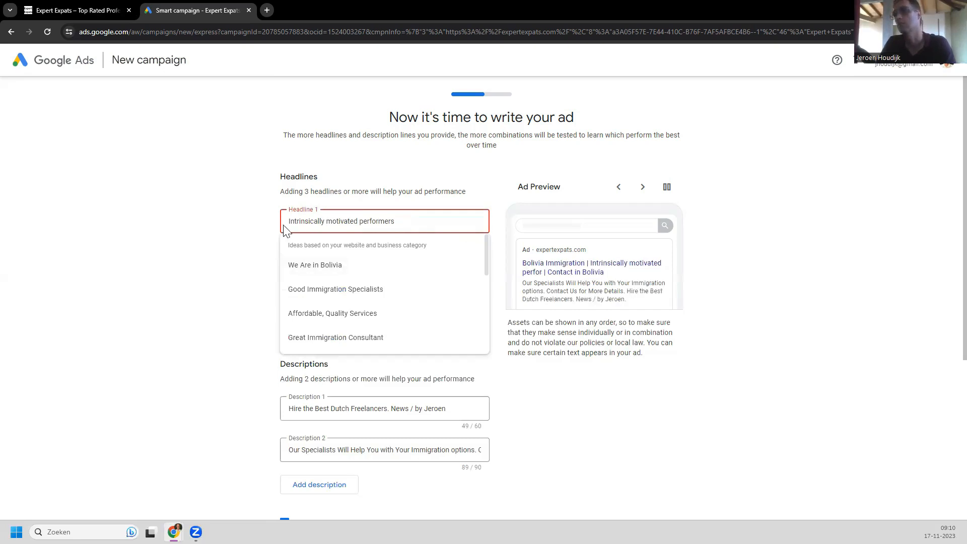
{"action": "key", "text": "BackSpace"}
{"action": "type", "text": "Hi"}
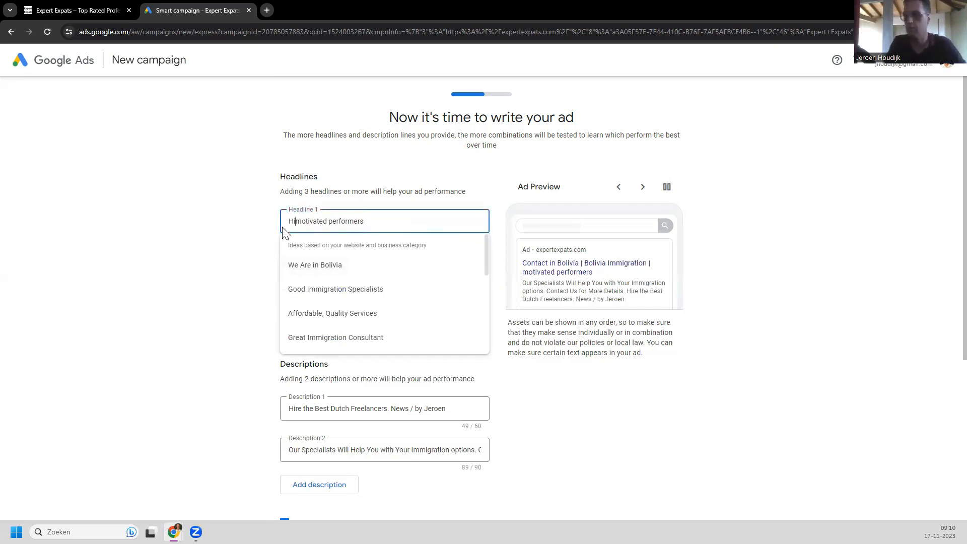
{"action": "type", "text": "ghly"}
{"action": "key", "text": "Right"}
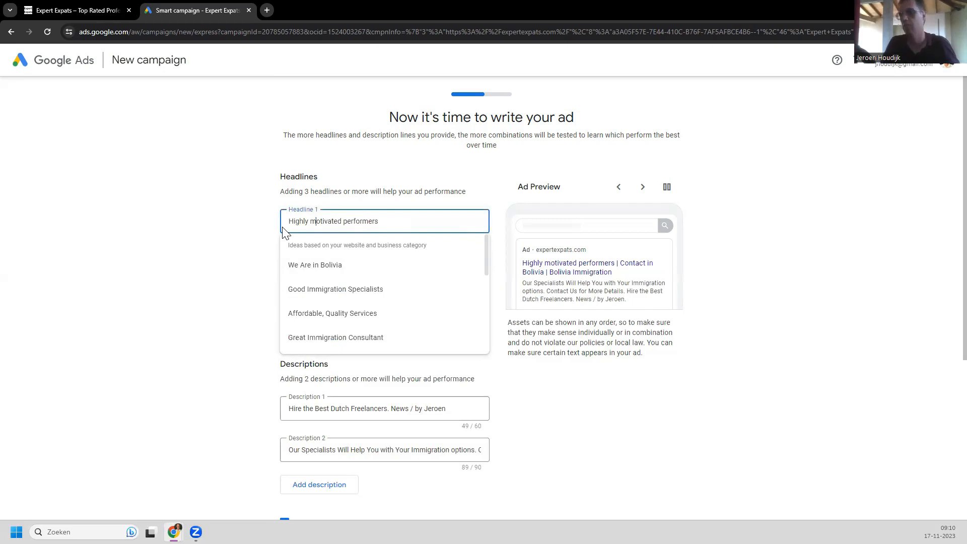
{"action": "left_click", "coordinate": [225, 230]}
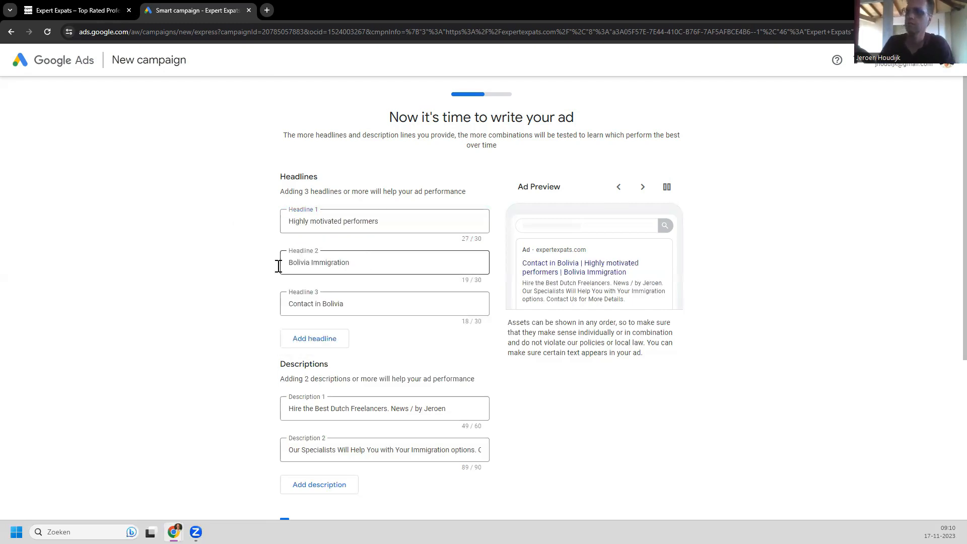
Step: Replace the second headline with 'Digital Marketing Experts'
{"action": "triple_click", "coordinate": [301, 266]}
{"action": "key", "text": "BackSpace"}
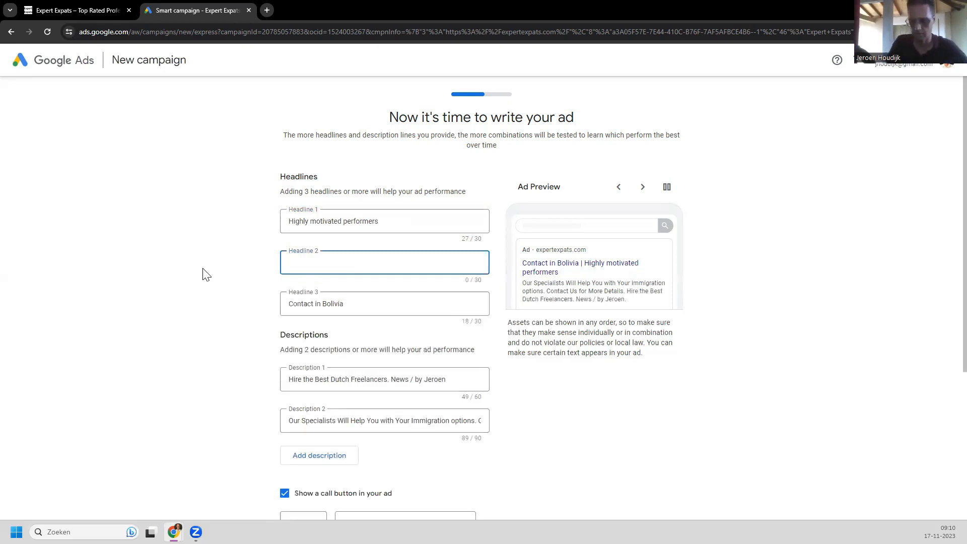
{"action": "type", "text": "Digit"}
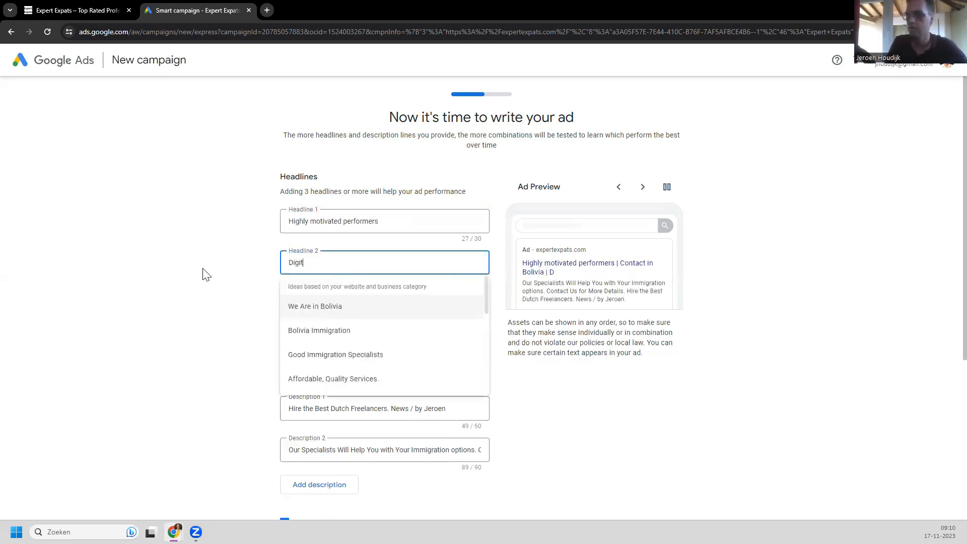
{"action": "type", "text": "al Ma"}
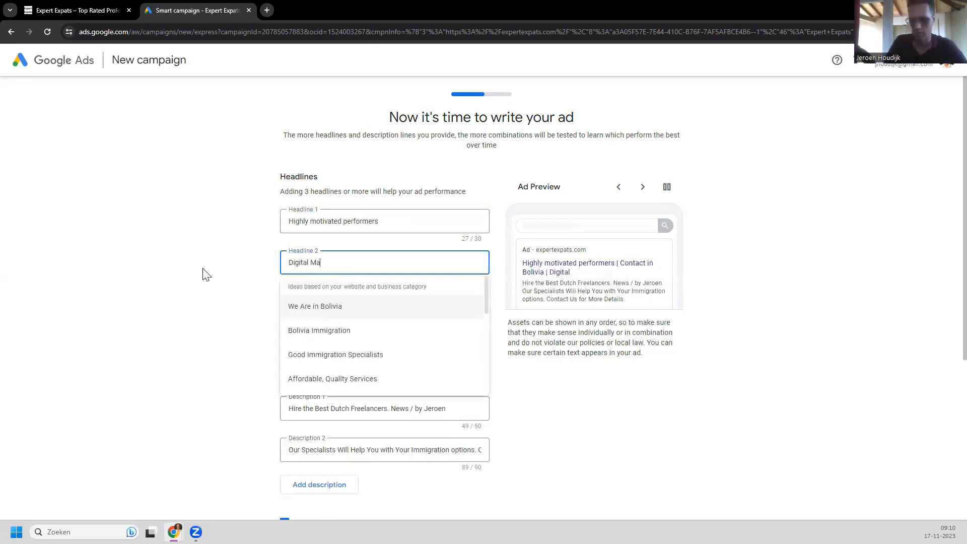
{"action": "type", "text": "rketing Experts"}
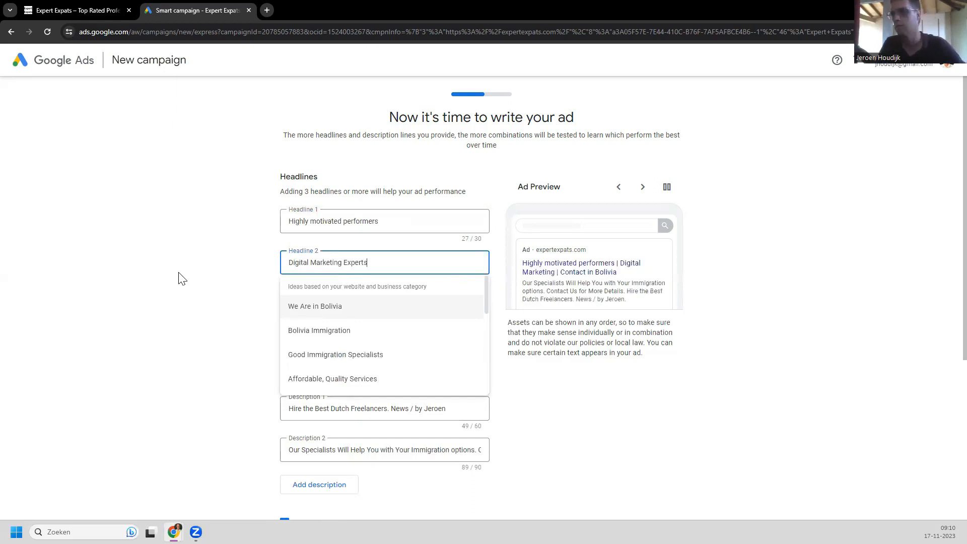
{"action": "left_click", "coordinate": [182, 273]}
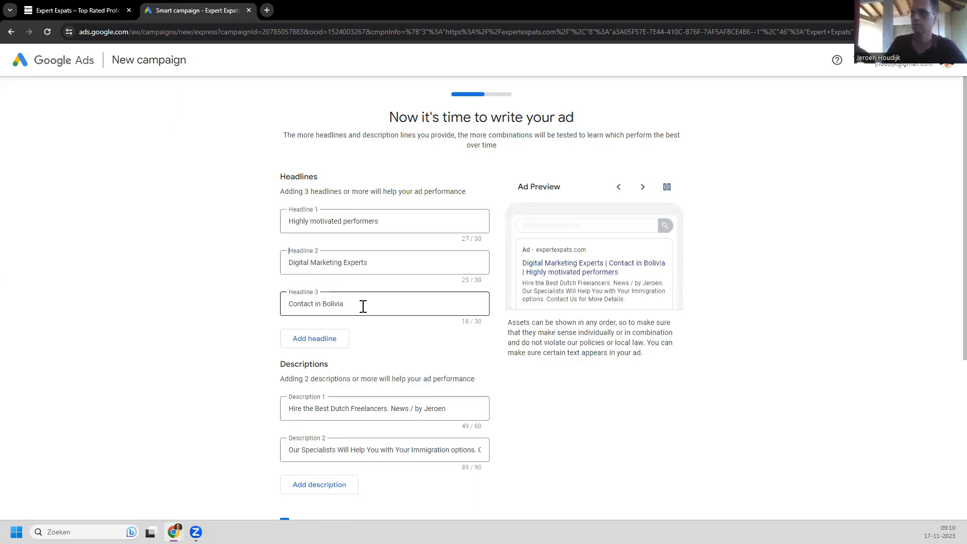
Step: Replace the third headline with 'Offshore Account Management'
{"action": "left_click", "coordinate": [363, 306]}
{"action": "key", "text": "ctrl+a"}
{"action": "type", "text": "Off shore"}
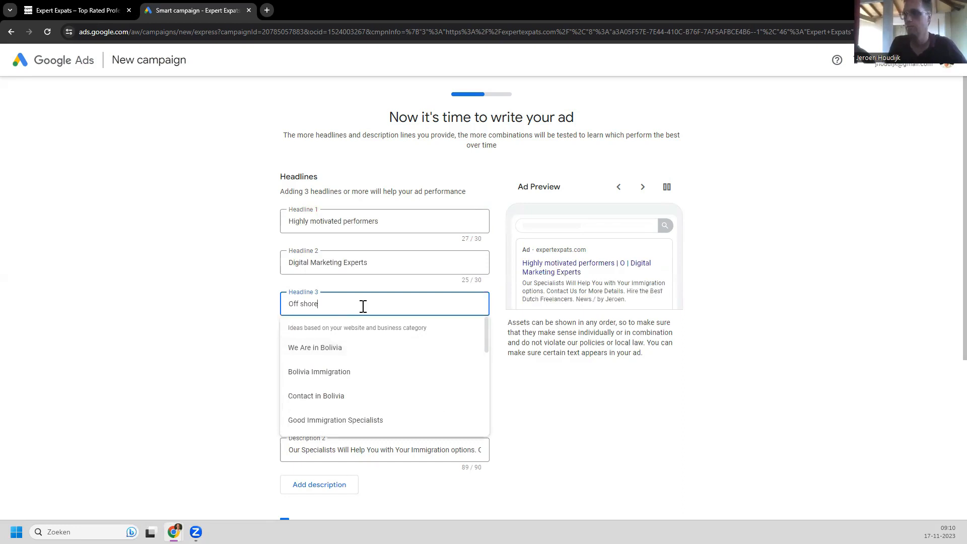
{"action": "type", "text": " Account Management"}
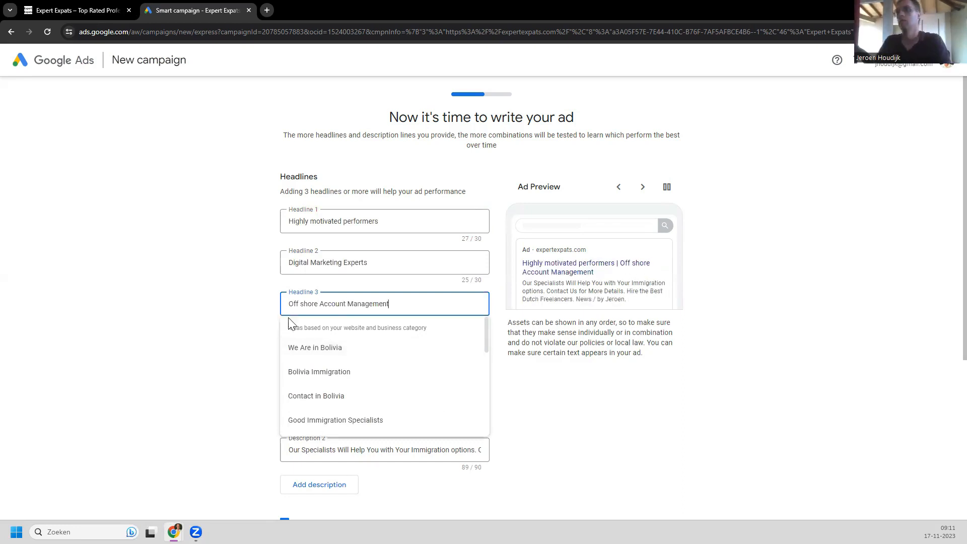
{"action": "left_click", "coordinate": [300, 305]}
Step: Begin editing the first description and select its trailing byline
{"action": "key", "text": "BackSpace"}
{"action": "left_click", "coordinate": [233, 324]}
{"action": "scroll", "coordinate": [233, 324], "scroll_direction": "down", "scroll_amount": 2}
{"action": "left_click_drag", "start_coordinate": [454, 311], "coordinate": [392, 309]}
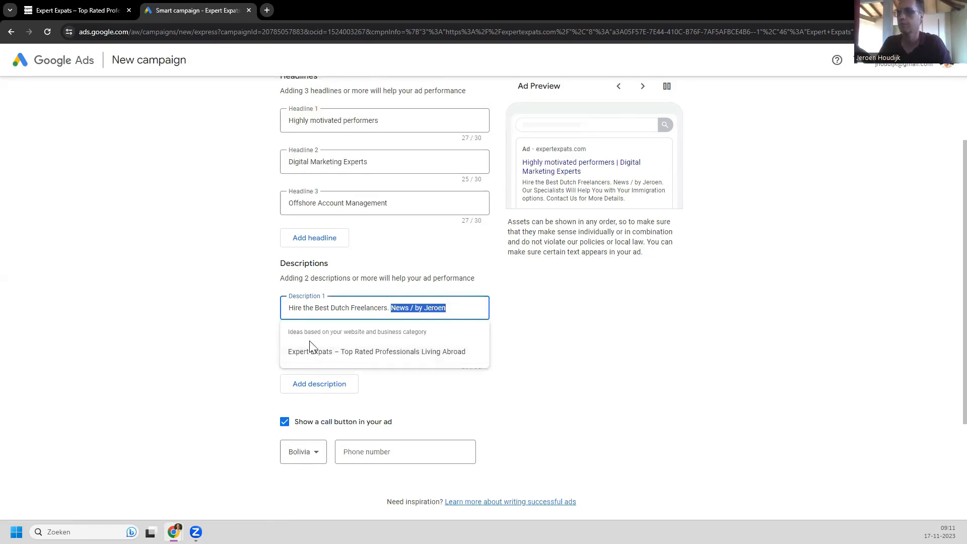
Step: Make the first description 'Expert Expats – Top Rated Professionals Living Abroad' using the site-title suggestion
{"action": "key", "text": "BackSpace"}
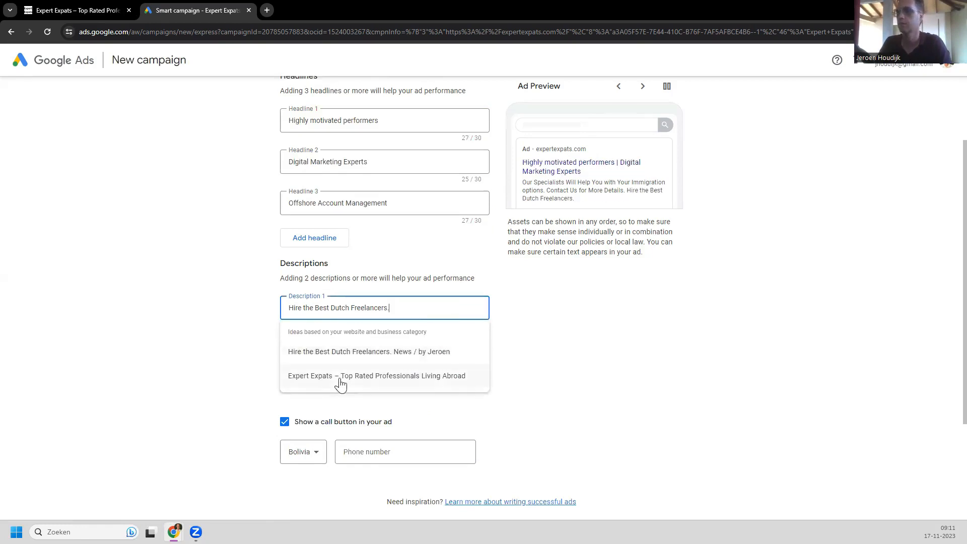
{"action": "left_click", "coordinate": [345, 377]}
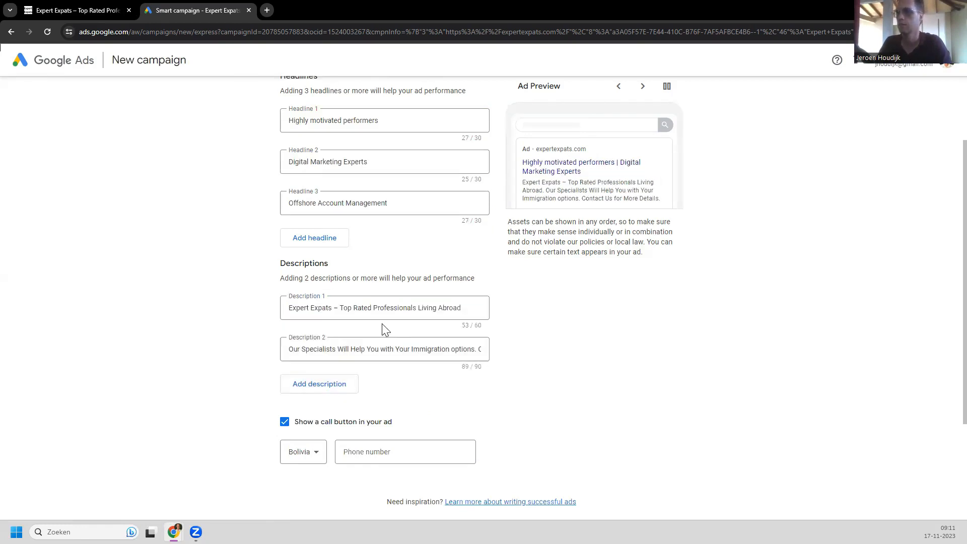
{"action": "left_click", "coordinate": [338, 349]}
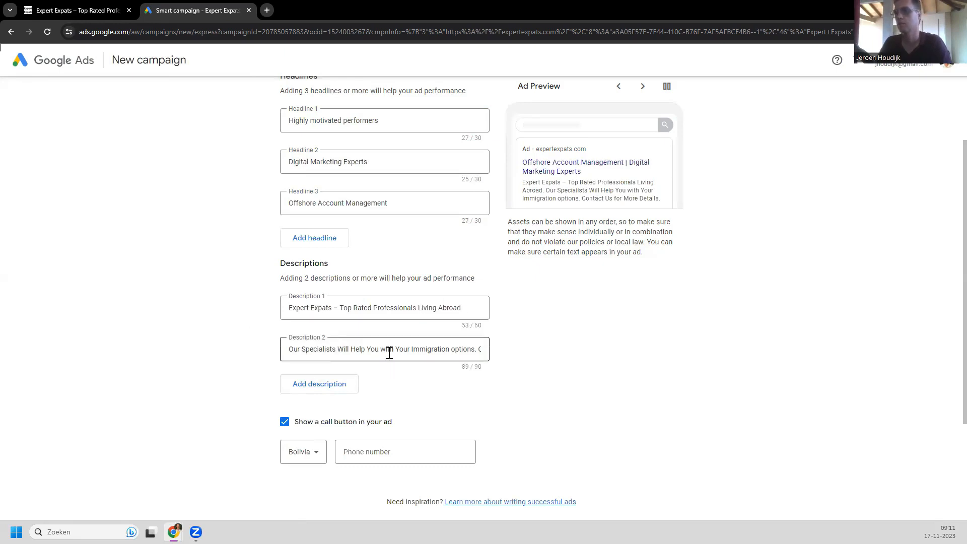
Step: Fill the second description with the freelancers suggestion, removing its byline and the word 'Dutch'
{"action": "left_click", "coordinate": [450, 359]}
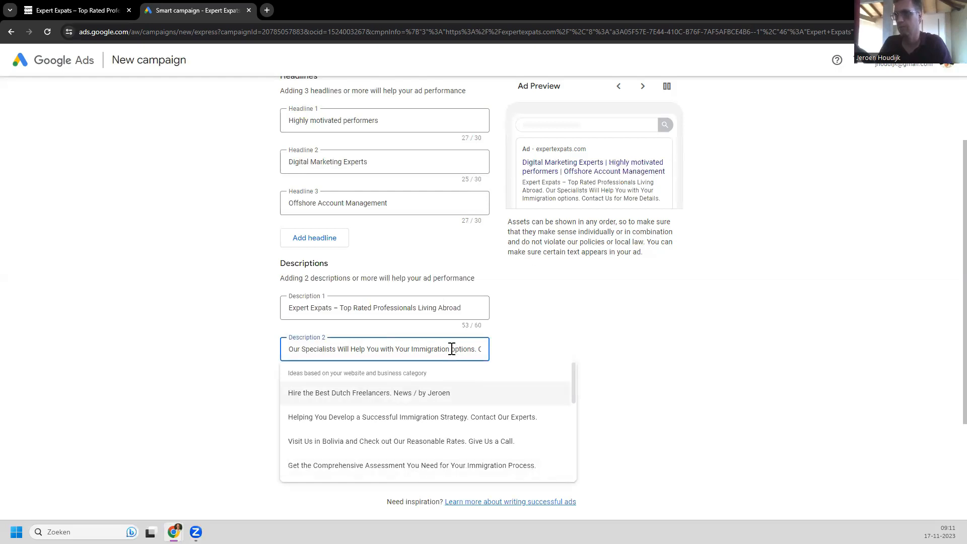
{"action": "left_click_drag", "start_coordinate": [459, 350], "coordinate": [314, 349]}
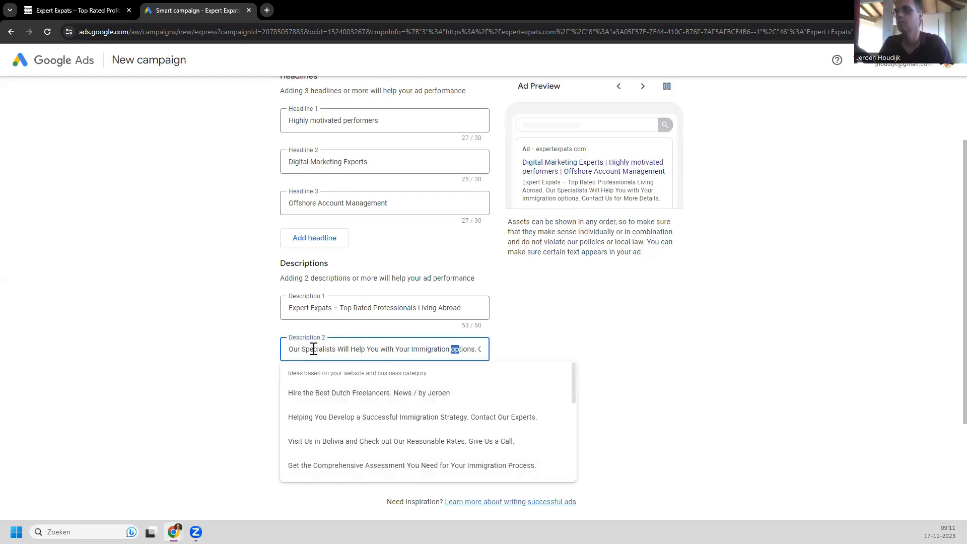
{"action": "left_click", "coordinate": [344, 396]}
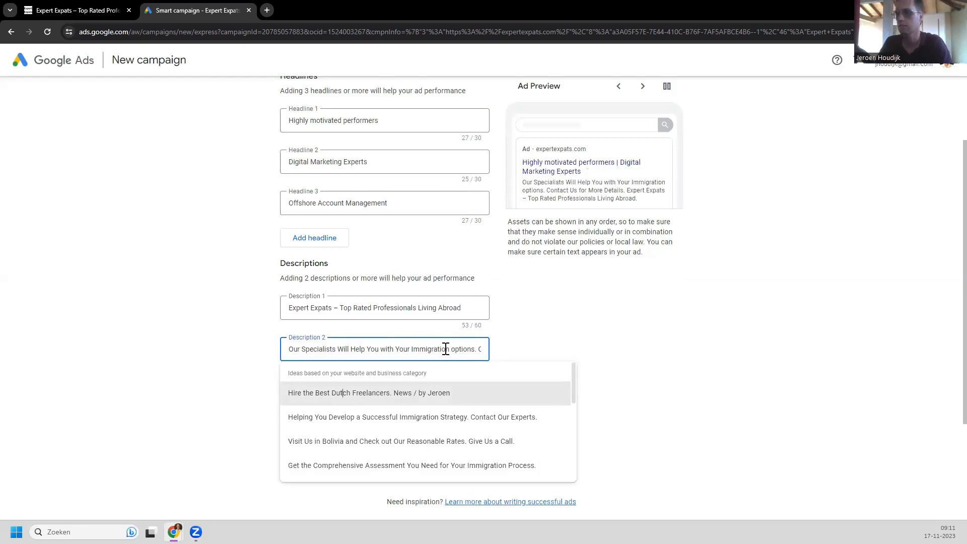
{"action": "left_click_drag", "start_coordinate": [446, 349], "coordinate": [393, 348]}
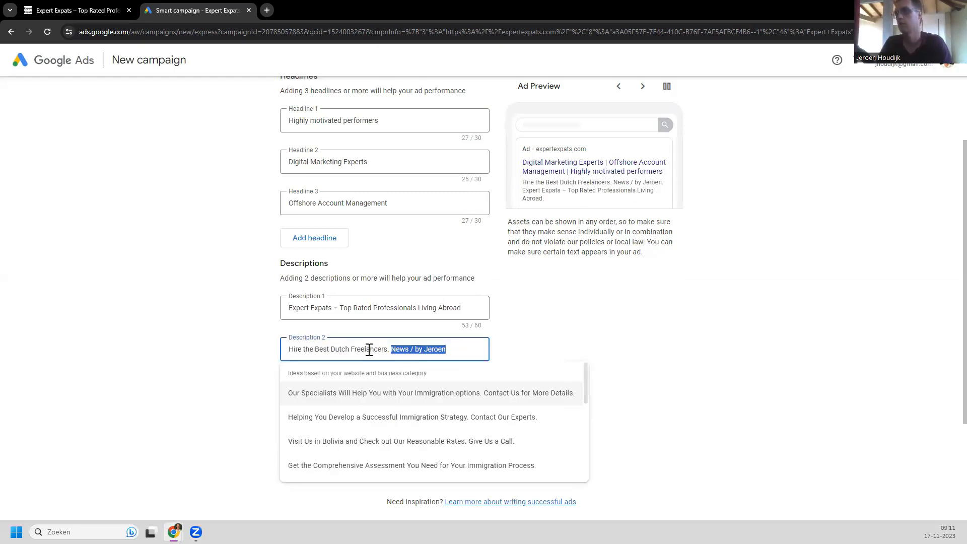
{"action": "key", "text": "BackSpace"}
{"action": "double_click", "coordinate": [333, 348]}
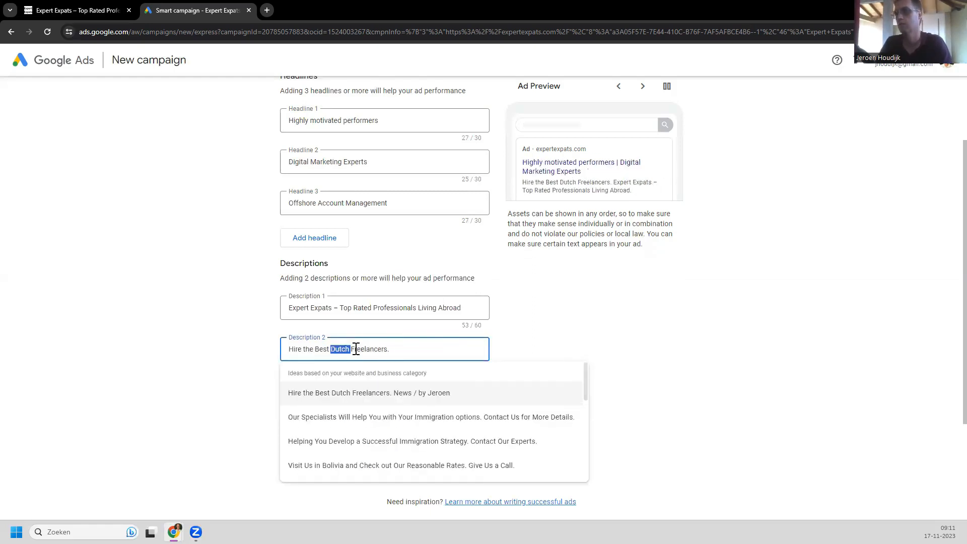
{"action": "key", "text": "BackSpace"}
Step: Append 'Add Your First Expert Expat to Your Team Today.' to the second description
{"action": "left_click", "coordinate": [399, 349]}
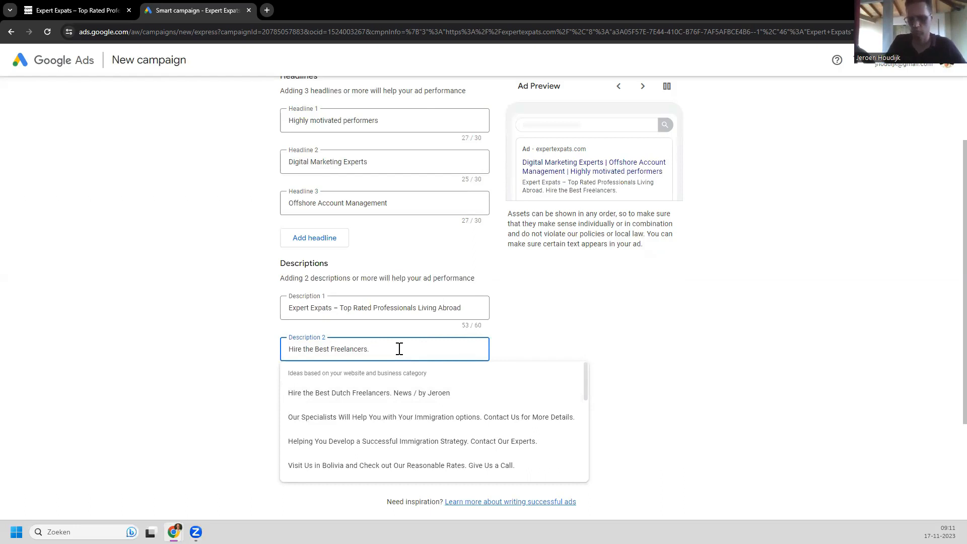
{"action": "type", "text": "Add"}
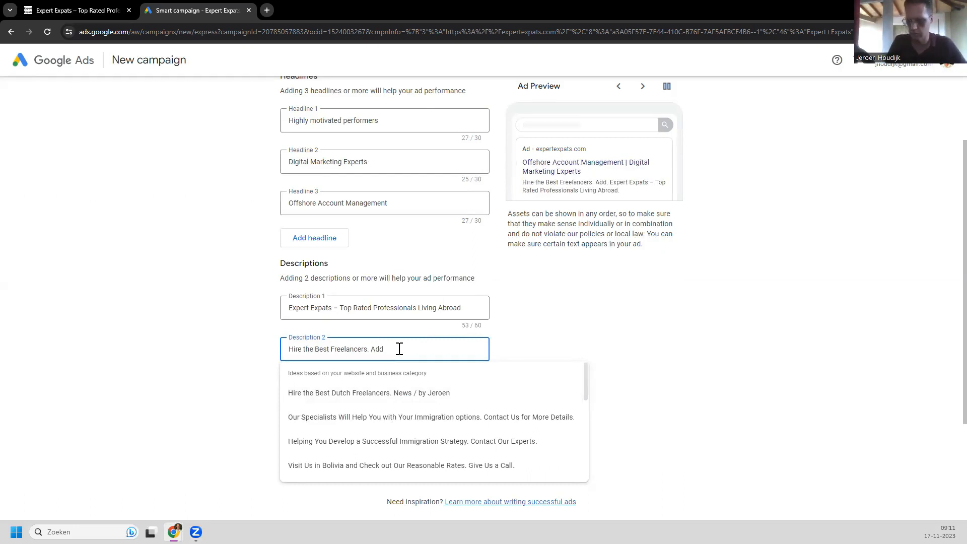
{"action": "type", "text": " Your First E"}
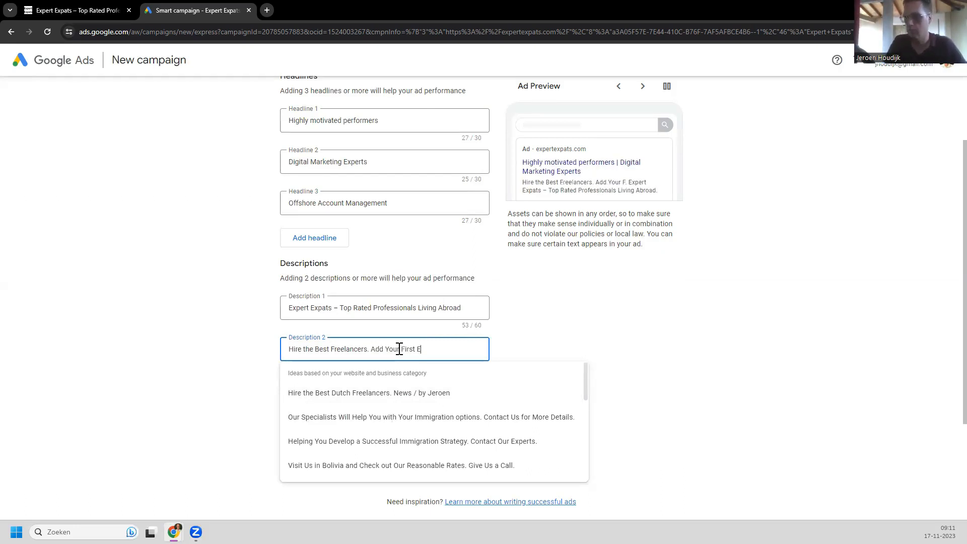
{"action": "type", "text": "xpert Expat to Your"}
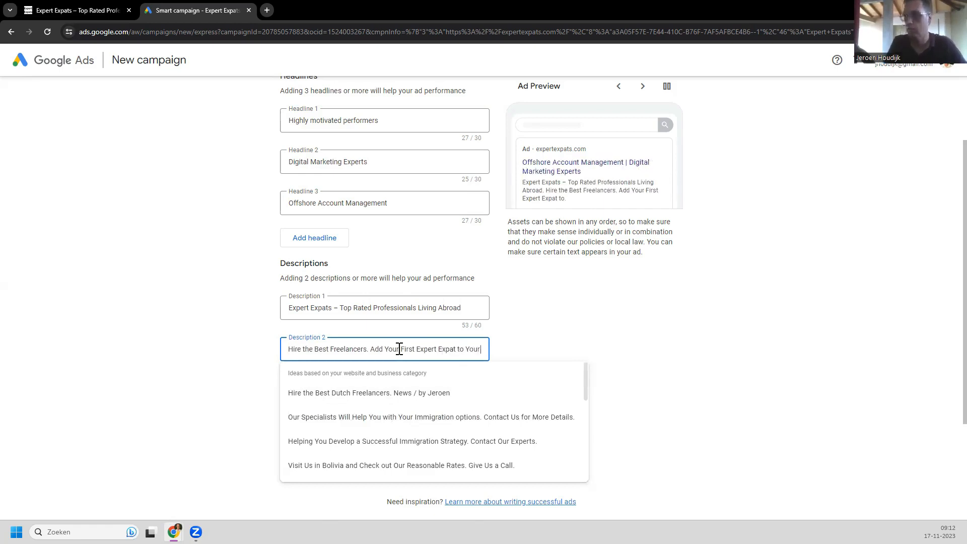
{"action": "type", "text": " Team Today."}
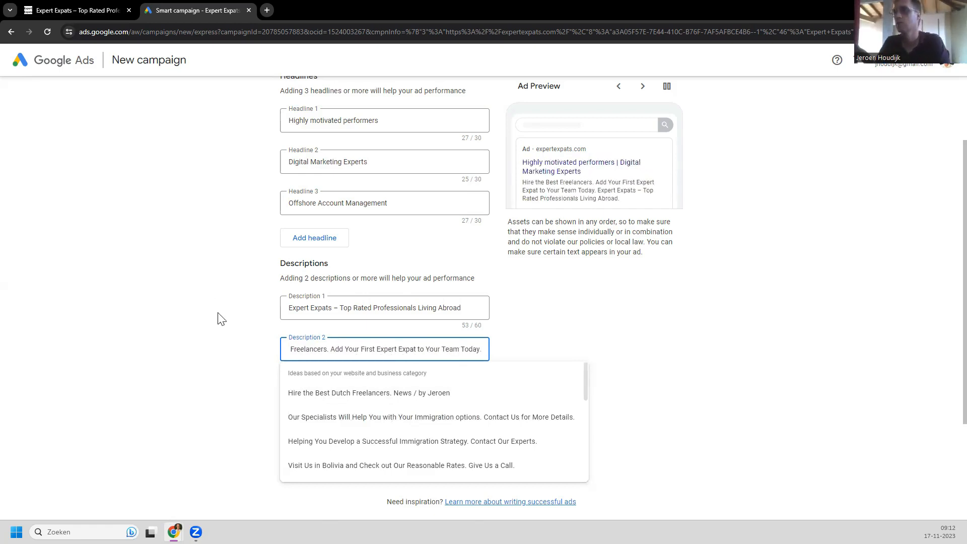
{"action": "left_click", "coordinate": [195, 335]}
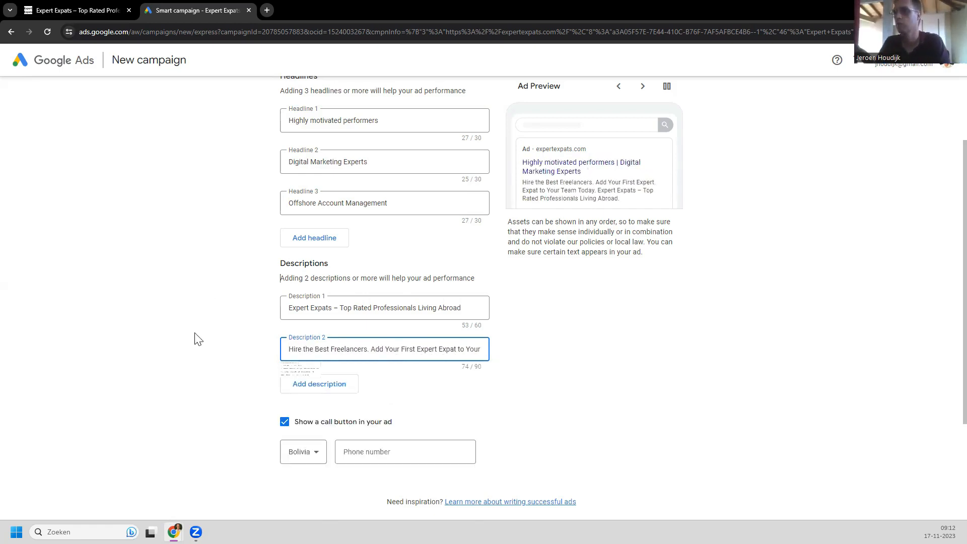
{"action": "scroll", "coordinate": [393, 285], "scroll_direction": "up", "scroll_amount": 1}
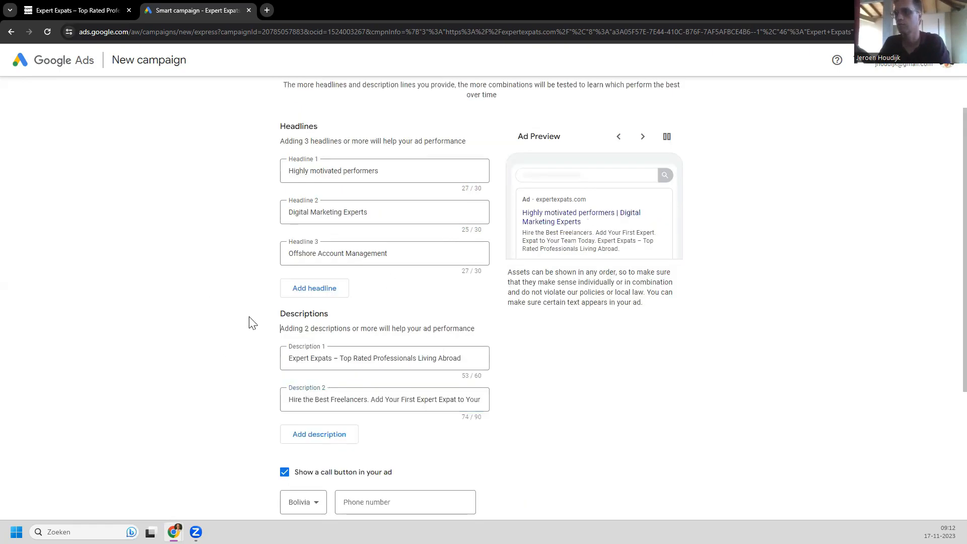
{"action": "key", "text": "Tab"}
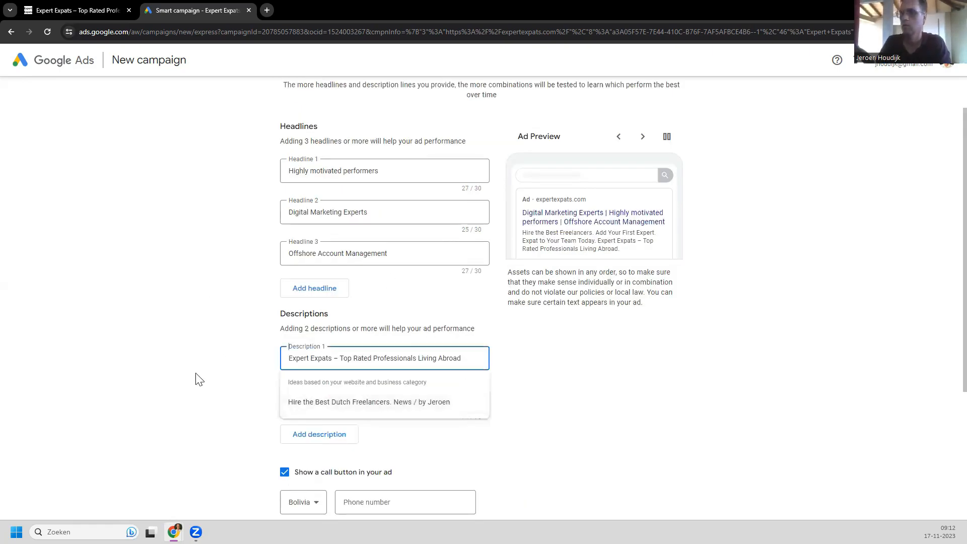
Step: Turn off 'Show a call button in your ad' and submit the ad text
{"action": "left_click", "coordinate": [262, 348]}
{"action": "scroll", "coordinate": [247, 355], "scroll_direction": "down", "scroll_amount": 3}
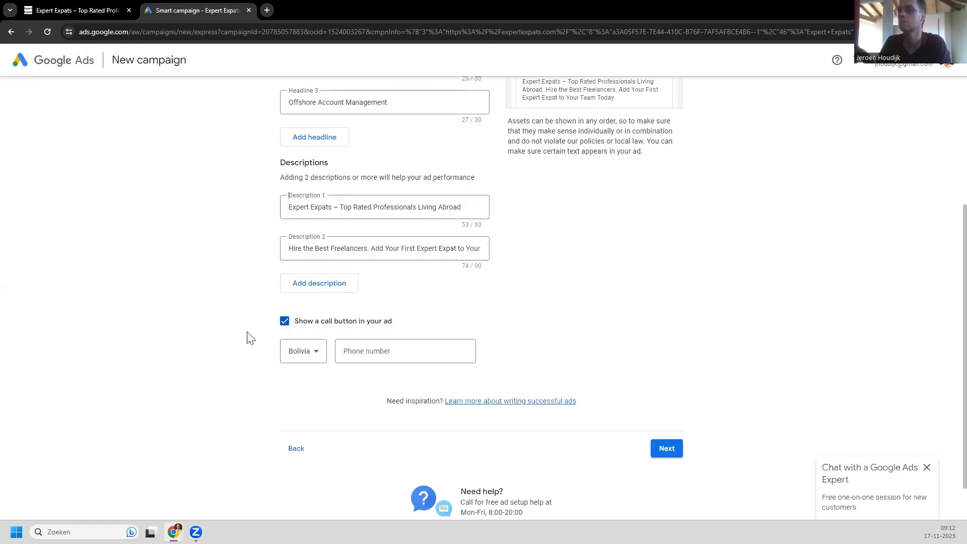
{"action": "left_click", "coordinate": [284, 321]}
{"action": "scroll", "coordinate": [245, 337], "scroll_direction": "up", "scroll_amount": 1}
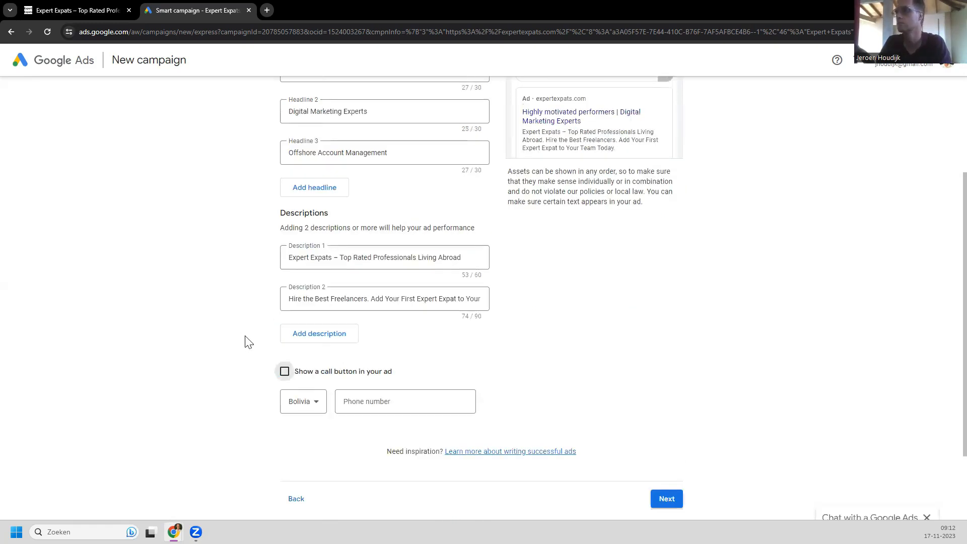
{"action": "scroll", "coordinate": [249, 342], "scroll_direction": "up", "scroll_amount": 2}
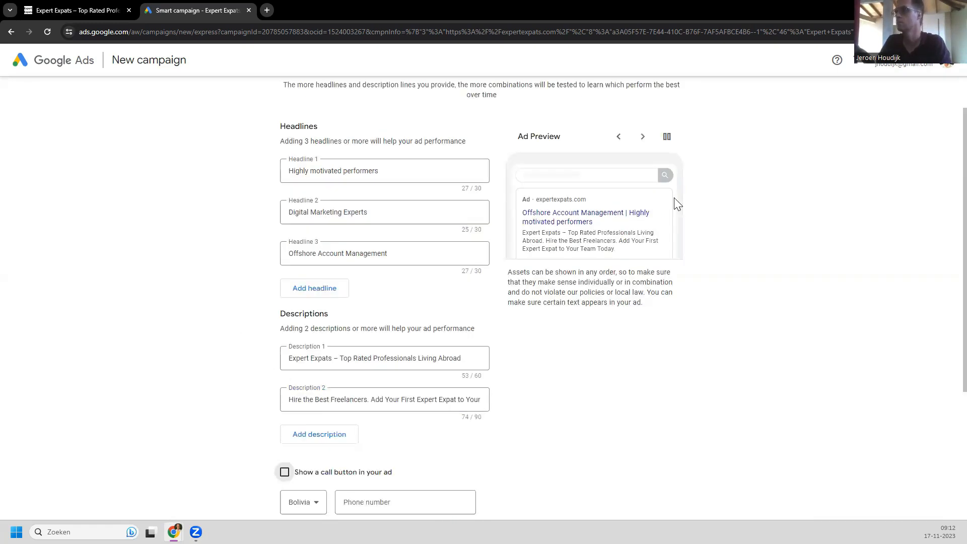
{"action": "left_click", "coordinate": [641, 144]}
{"action": "scroll", "coordinate": [190, 277], "scroll_direction": "down", "scroll_amount": 4}
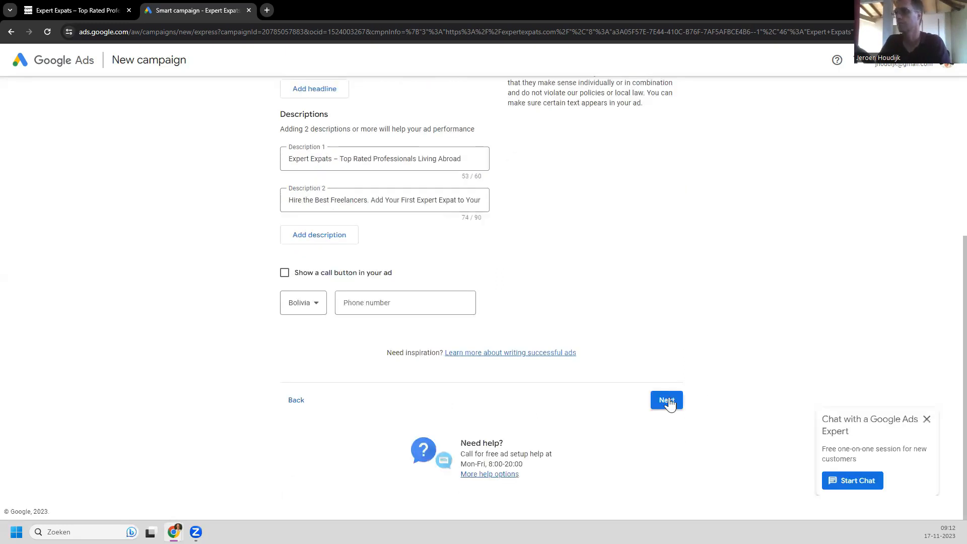
{"action": "left_click", "coordinate": [667, 401]}
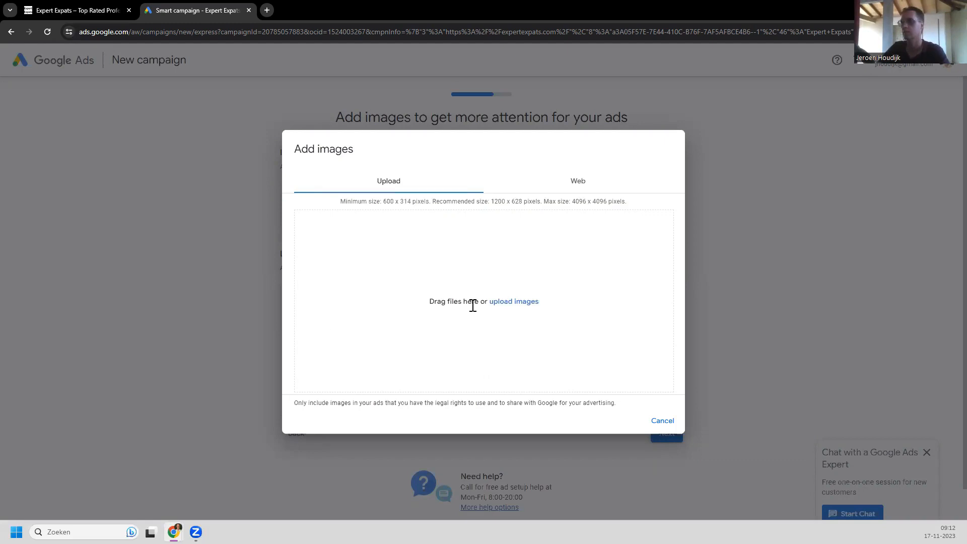
Step: Choose the Expert Expats logo from the website images and accept its square crop
{"action": "left_click", "coordinate": [578, 188]}
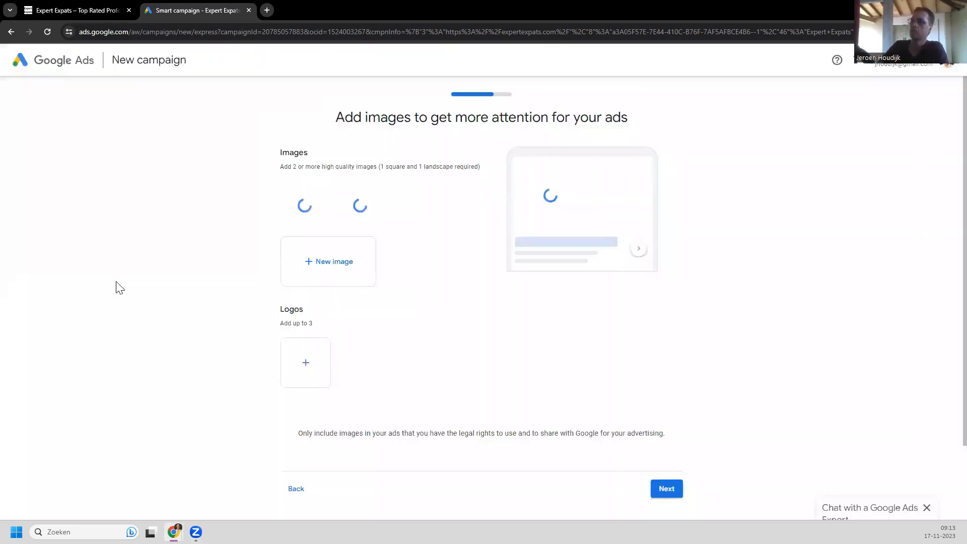
{"action": "left_click", "coordinate": [306, 366]}
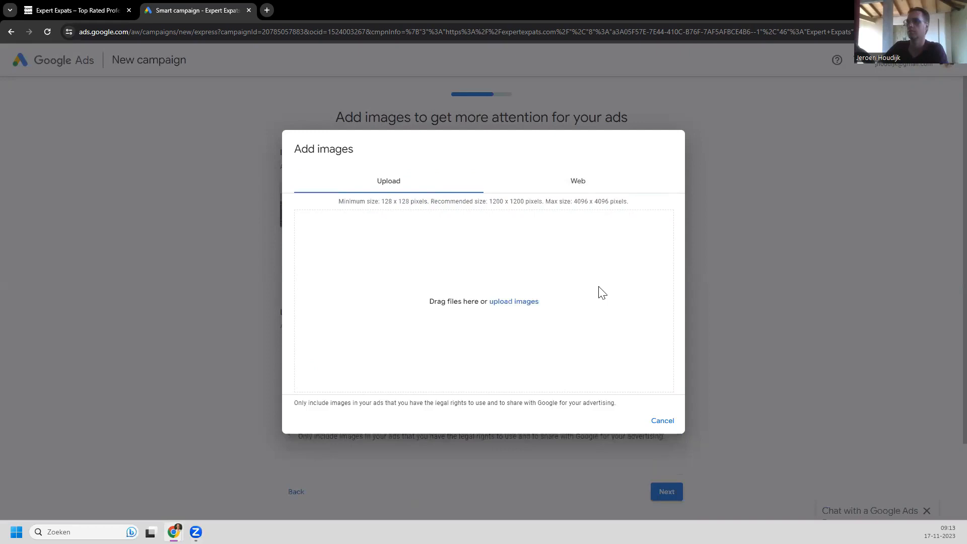
{"action": "left_click", "coordinate": [578, 181]}
{"action": "left_click", "coordinate": [343, 254]}
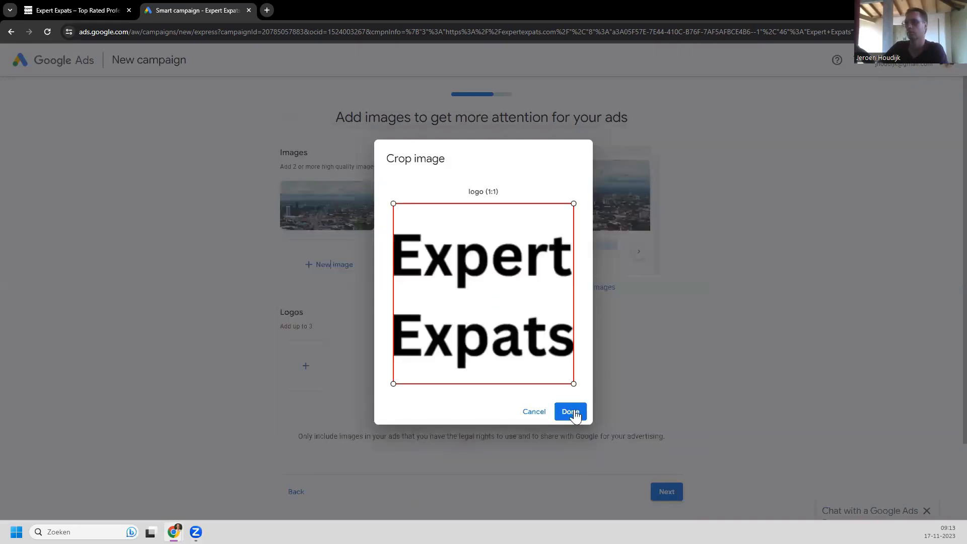
{"action": "left_click", "coordinate": [571, 412]}
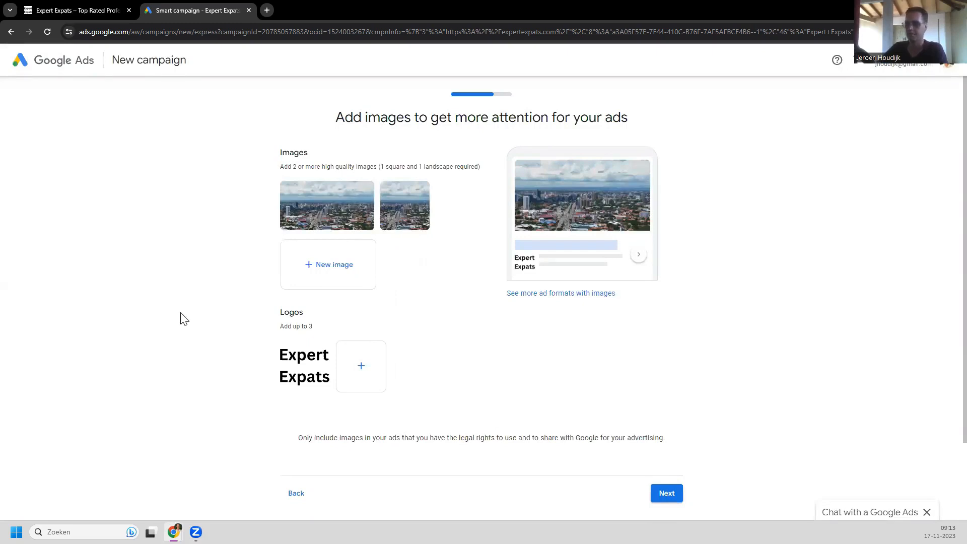
{"action": "scroll", "coordinate": [190, 303], "scroll_direction": "down", "scroll_amount": 1}
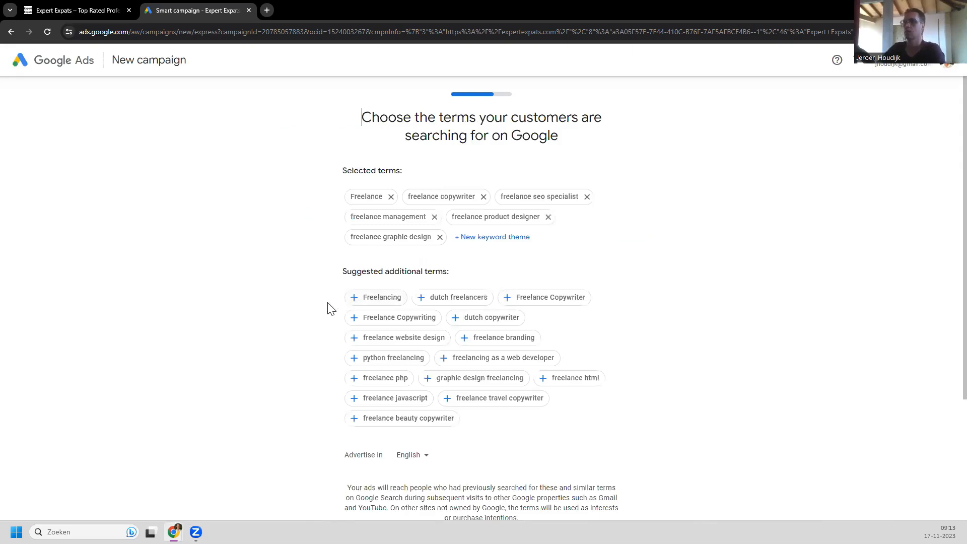
Step: Remove all six selected freelance search terms, from Freelance through freelance graphic design
{"action": "scroll", "coordinate": [328, 306], "scroll_direction": "down", "scroll_amount": 1}
{"action": "scroll", "coordinate": [333, 306], "scroll_direction": "down", "scroll_amount": 1}
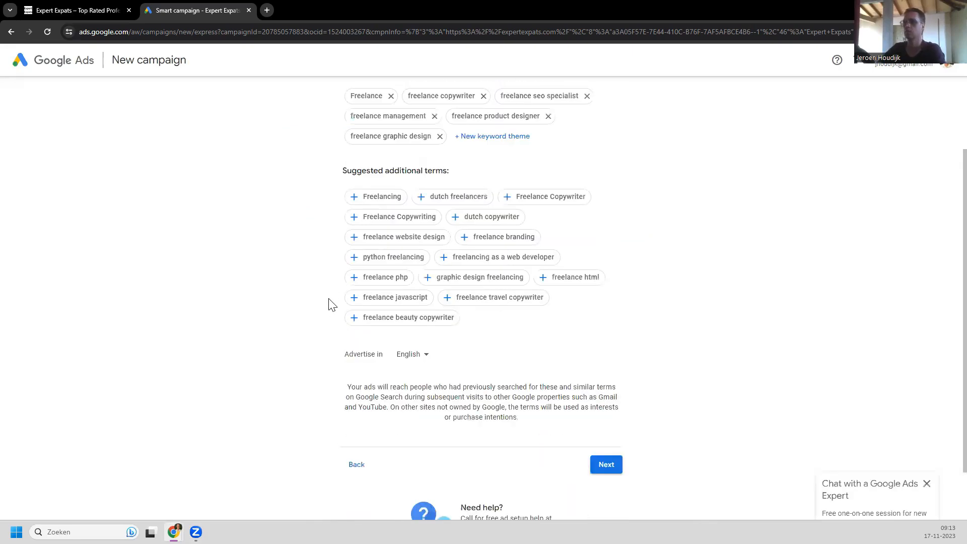
{"action": "scroll", "coordinate": [329, 305], "scroll_direction": "up", "scroll_amount": 1}
{"action": "left_click", "coordinate": [391, 146]}
{"action": "left_click", "coordinate": [427, 146]}
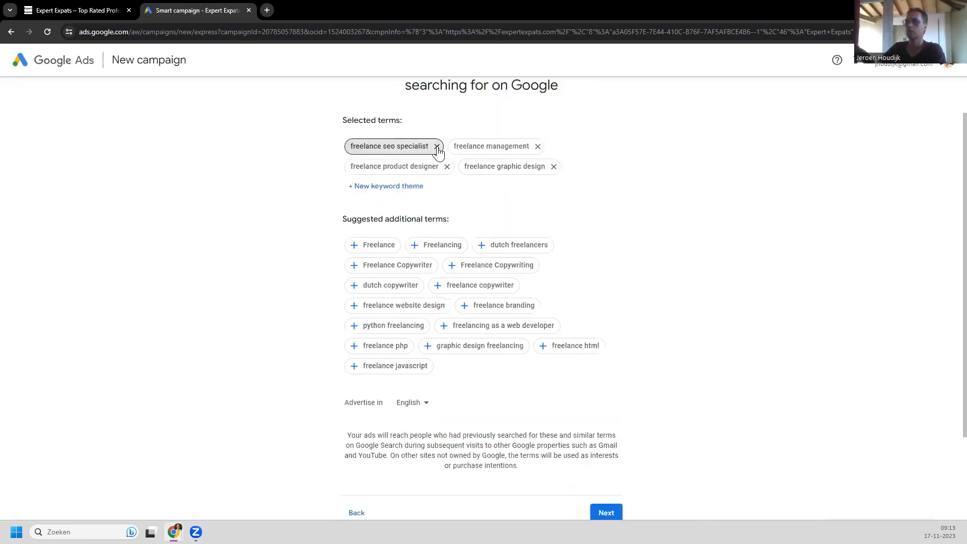
{"action": "left_click", "coordinate": [436, 146]}
{"action": "left_click", "coordinate": [434, 146]}
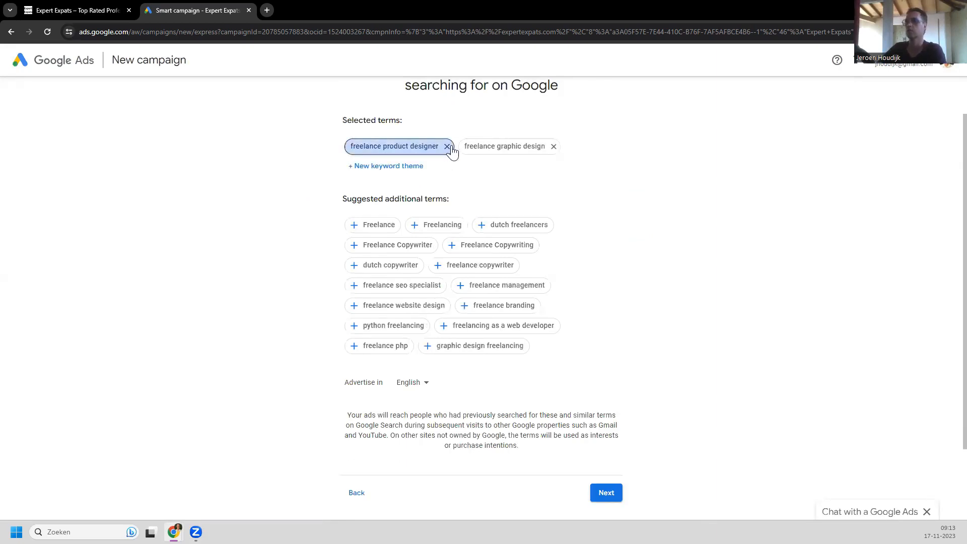
{"action": "left_click", "coordinate": [447, 148]}
{"action": "left_click", "coordinate": [440, 147]}
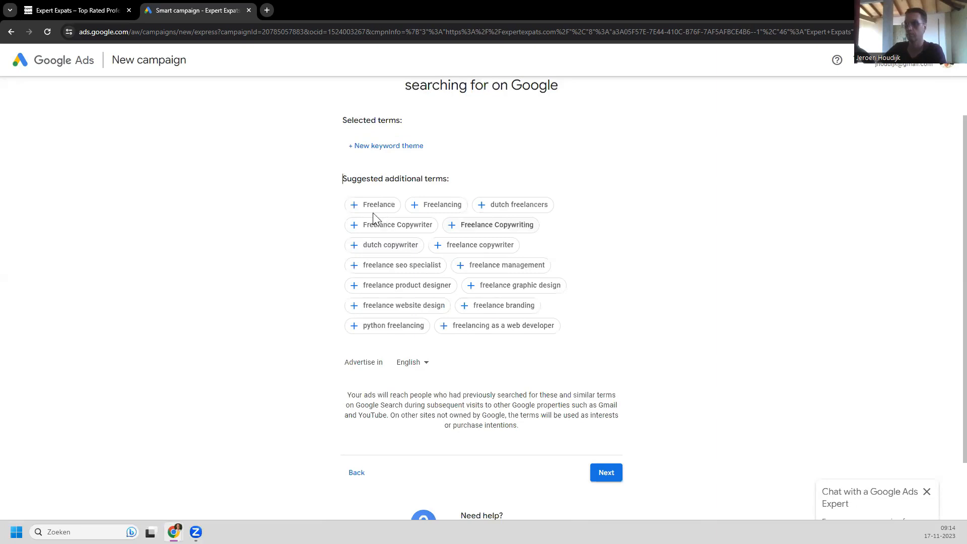
Step: Add 'dutch freelancers' as the sole keyword theme and continue
{"action": "left_click", "coordinate": [493, 207]}
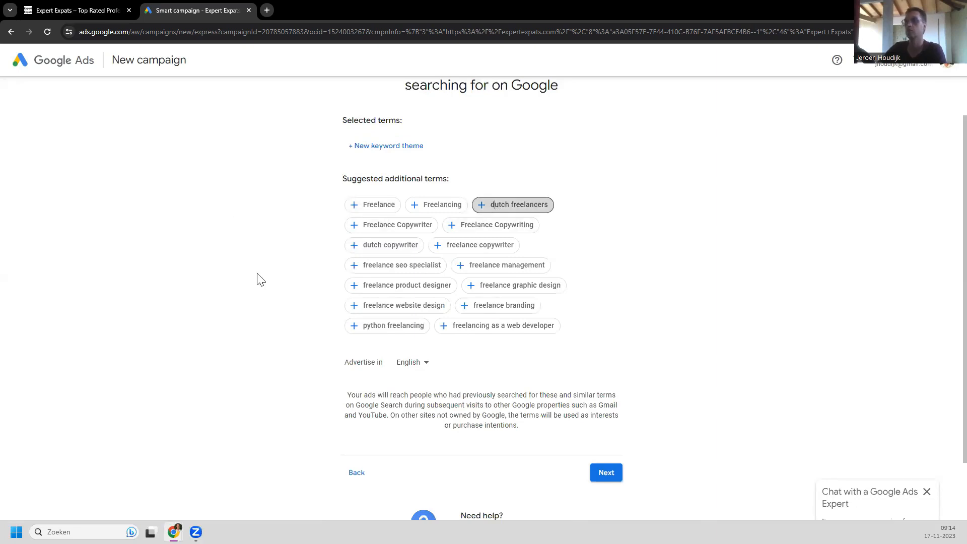
{"action": "scroll", "coordinate": [223, 317], "scroll_direction": "down", "scroll_amount": 3}
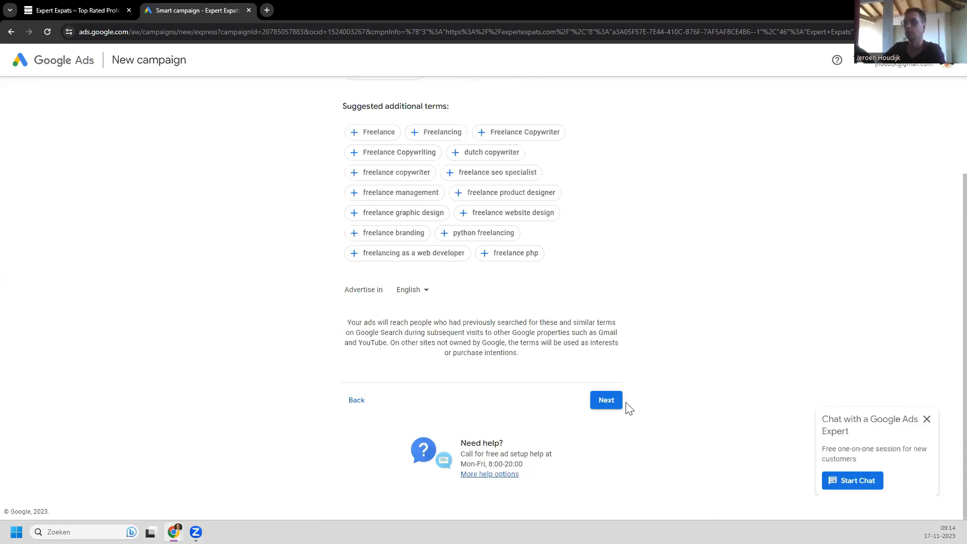
{"action": "left_click", "coordinate": [607, 402]}
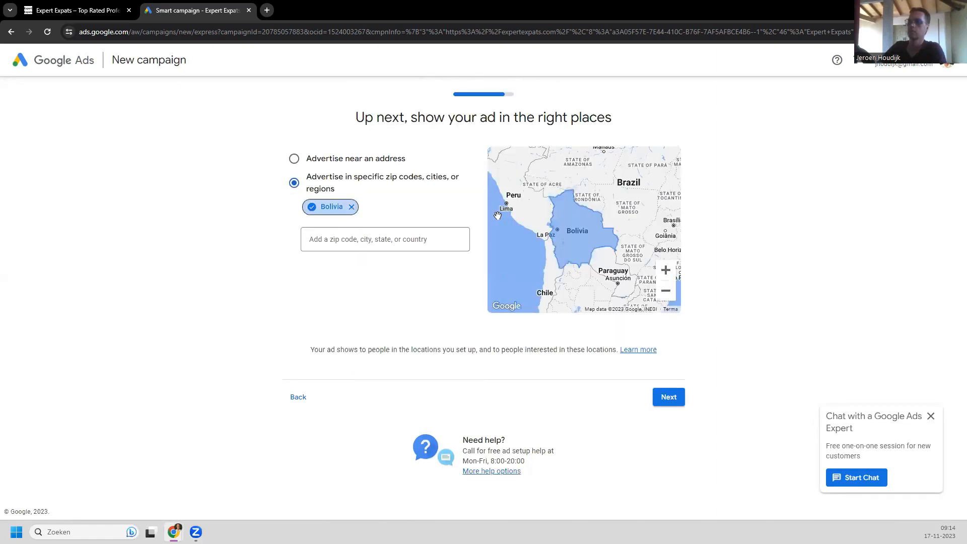
Step: Replace the Bolivia location target with United Kingdom and continue to the budget
{"action": "left_click", "coordinate": [352, 207]}
{"action": "left_click", "coordinate": [373, 218]}
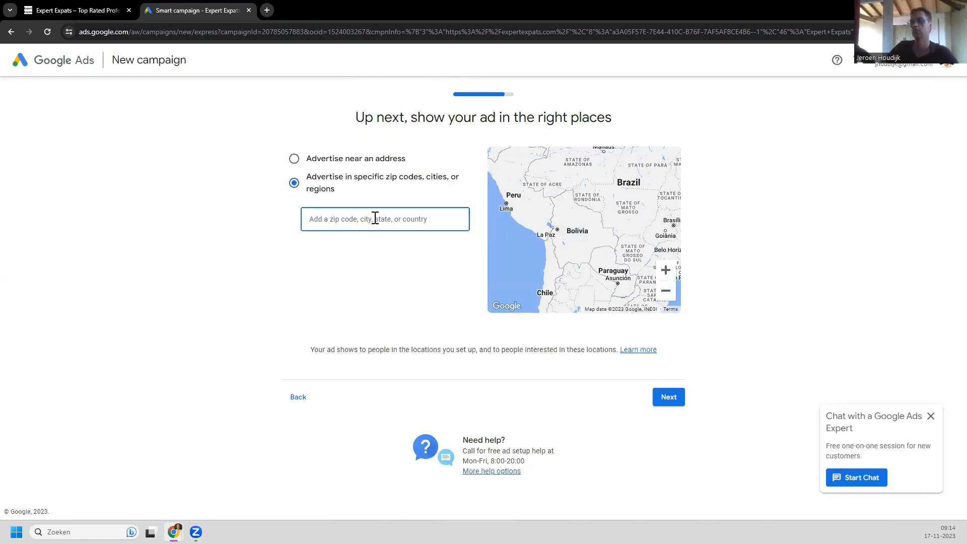
{"action": "type", "text": "uk"}
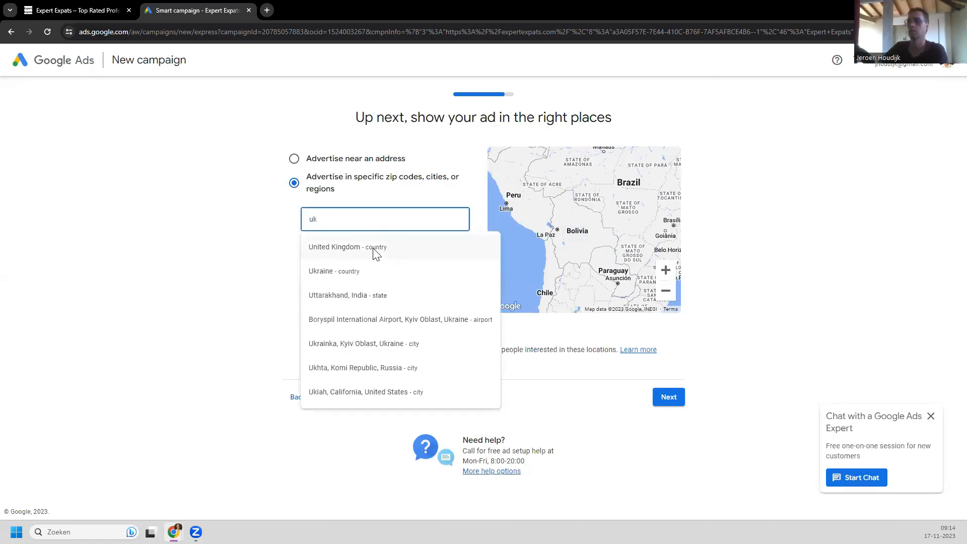
{"action": "left_click", "coordinate": [322, 250]}
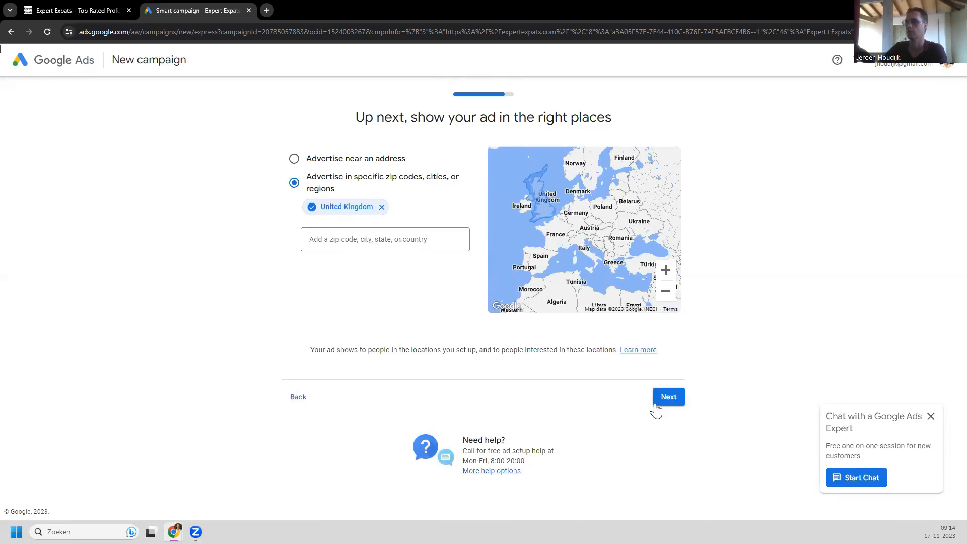
{"action": "left_click", "coordinate": [671, 400]}
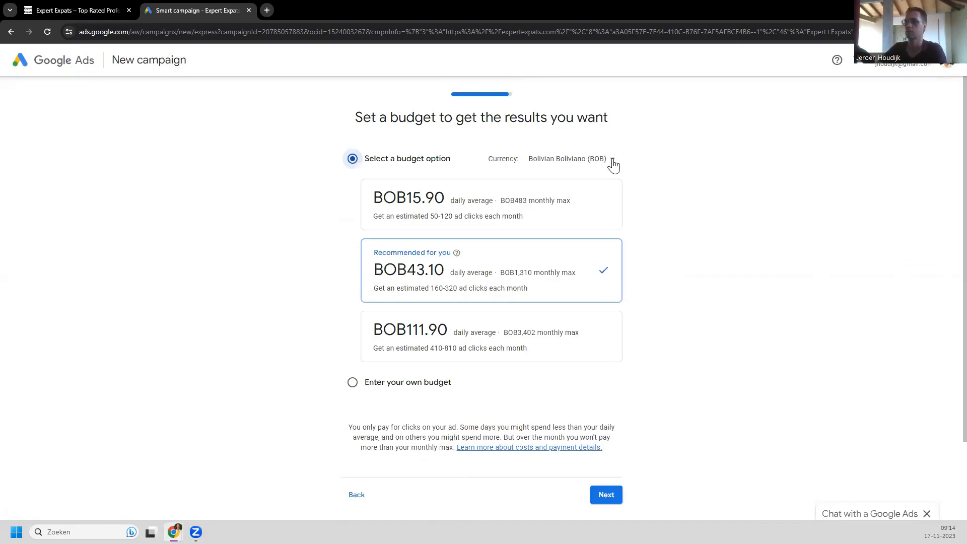
Step: Change the budget currency to US Dollar ($)
{"action": "left_click", "coordinate": [572, 159]}
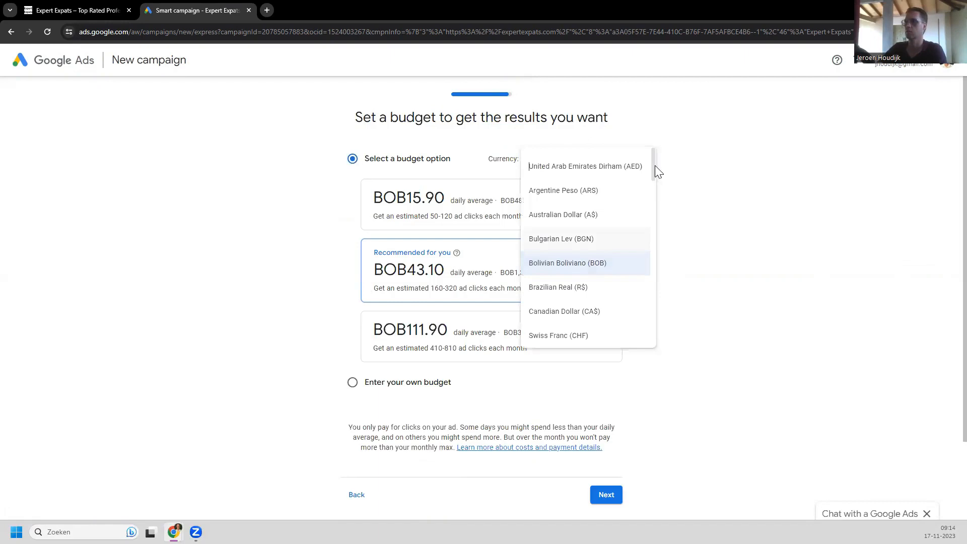
{"action": "left_click_drag", "start_coordinate": [654, 176], "coordinate": [654, 190]}
{"action": "scroll", "coordinate": [654, 191], "scroll_direction": "down", "scroll_amount": 3}
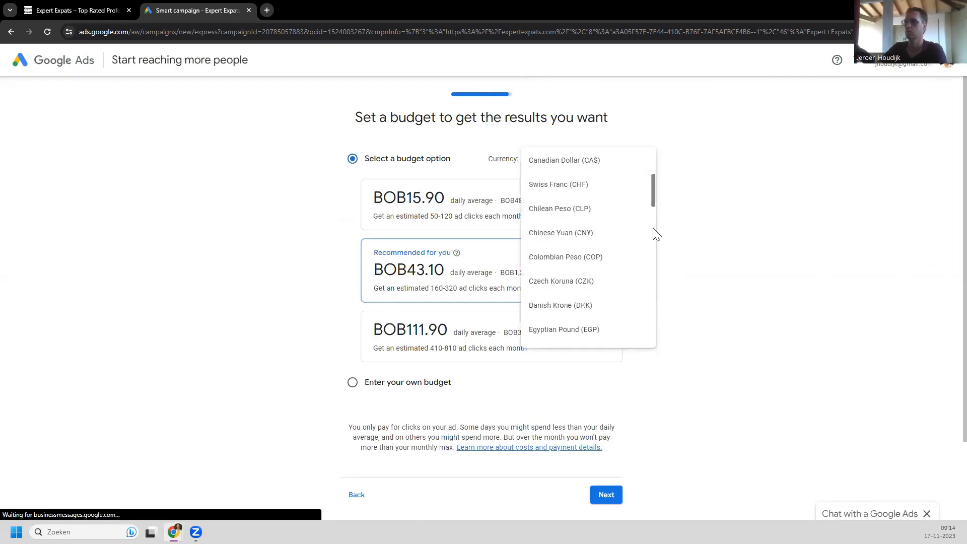
{"action": "scroll", "coordinate": [653, 228], "scroll_direction": "down", "scroll_amount": 3}
{"action": "left_click_drag", "start_coordinate": [654, 261], "coordinate": [654, 337]}
{"action": "left_click", "coordinate": [546, 288]}
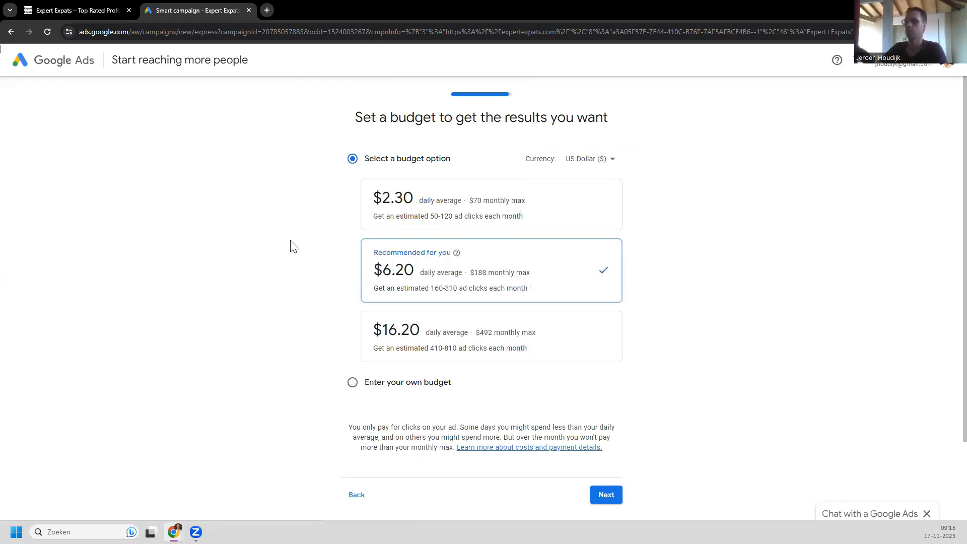
Step: Enter a custom average daily budget of $1
{"action": "left_click", "coordinate": [591, 218]}
{"action": "scroll", "coordinate": [306, 252], "scroll_direction": "down", "scroll_amount": 1}
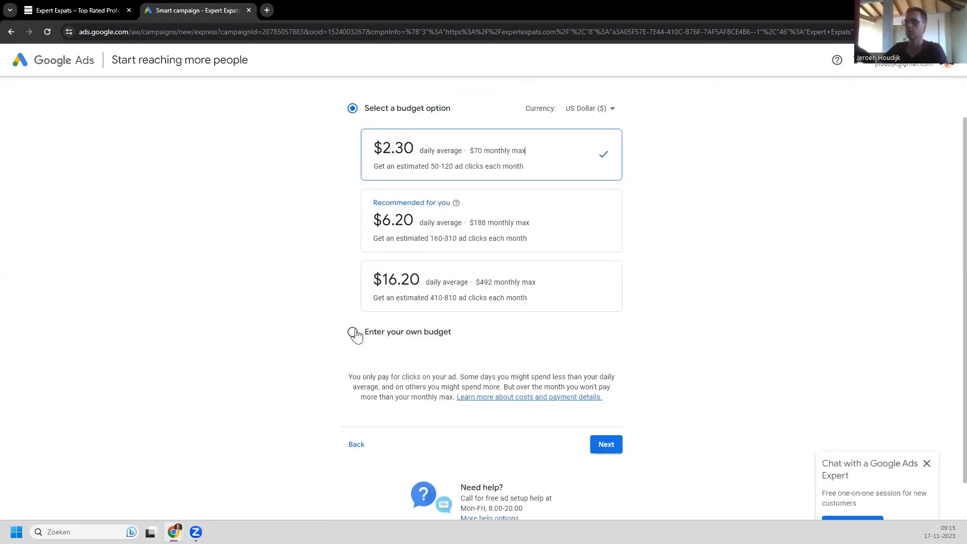
{"action": "left_click", "coordinate": [411, 226]}
{"action": "key", "text": "BackSpace"}
{"action": "key", "text": "BackSpace"}
{"action": "key", "text": "BackSpace"}
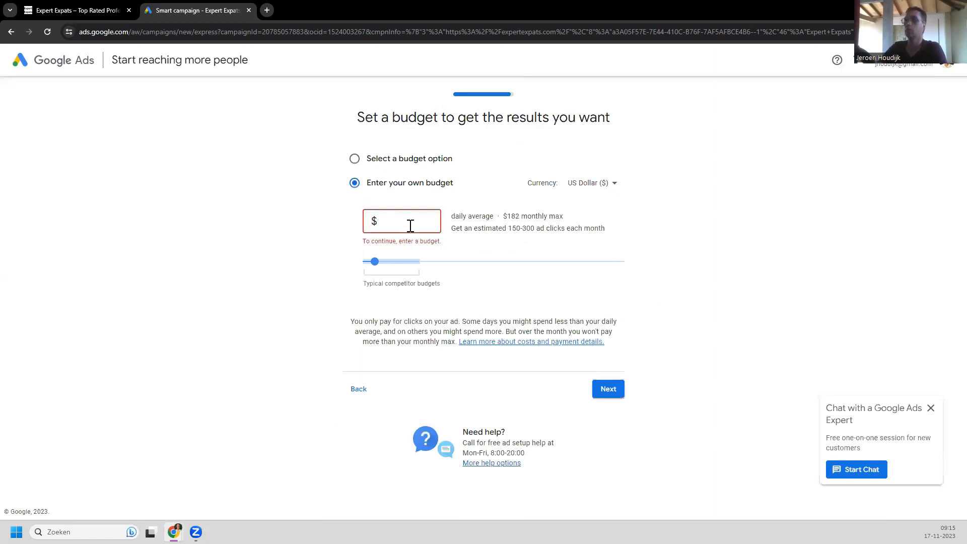
{"action": "type", "text": "1"}
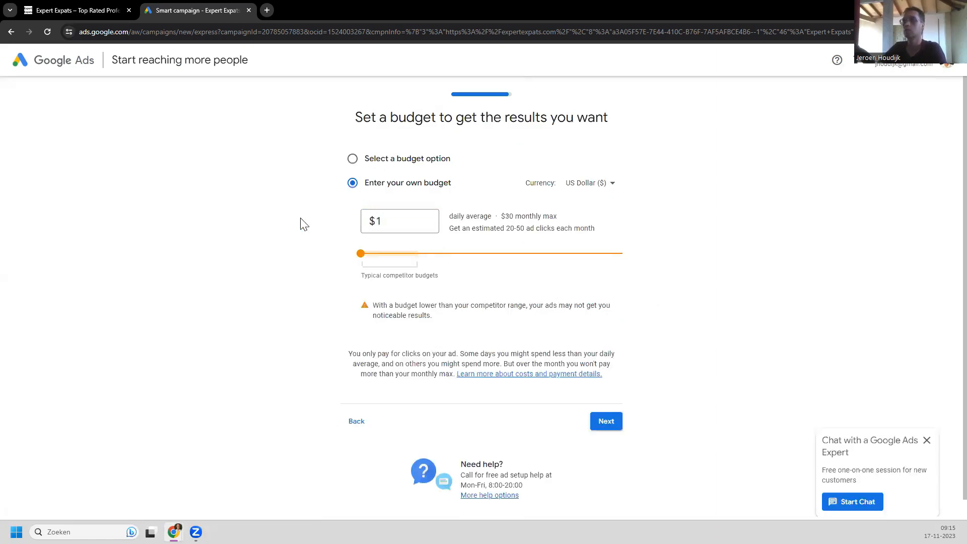
{"action": "scroll", "coordinate": [504, 353], "scroll_direction": "down", "scroll_amount": 1}
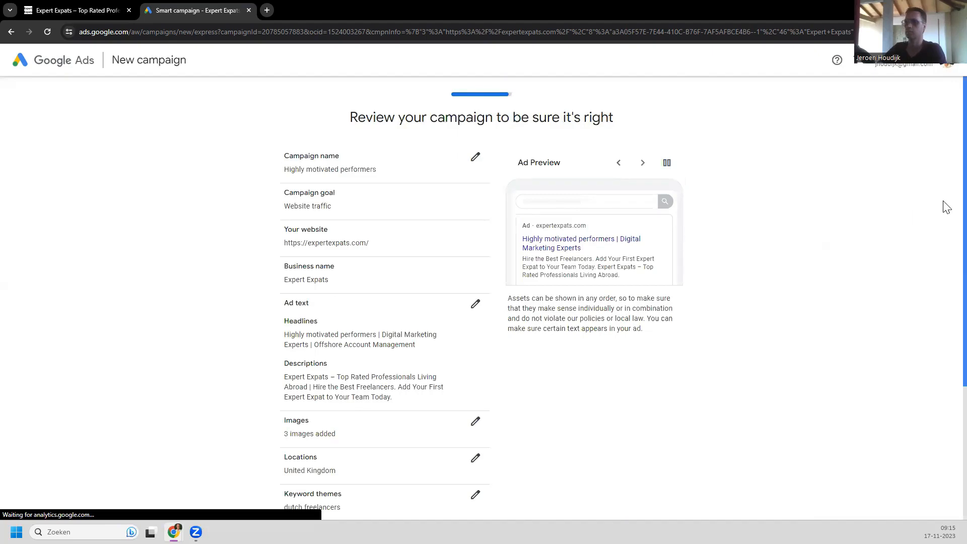
{"action": "scroll", "coordinate": [538, 237], "scroll_direction": "down", "scroll_amount": 1}
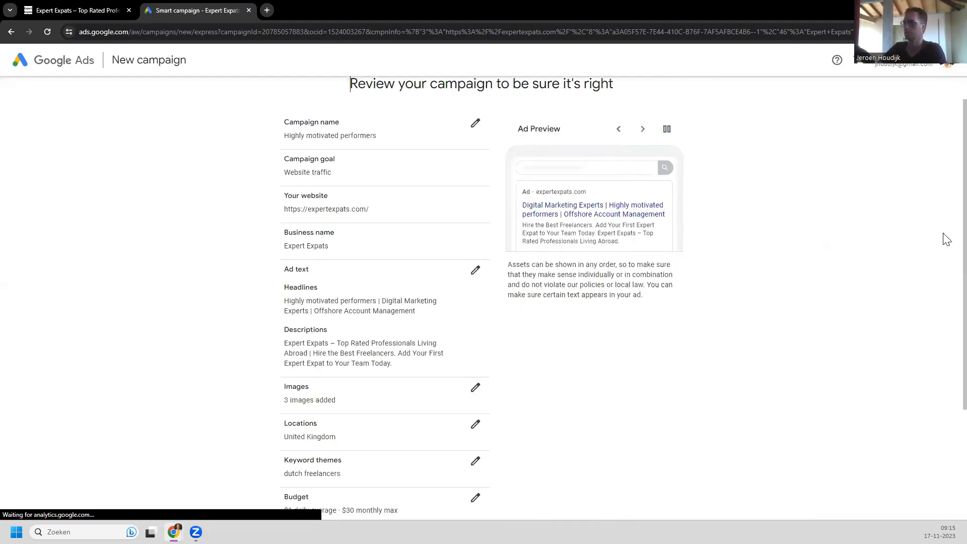
{"action": "scroll", "coordinate": [943, 259], "scroll_direction": "down", "scroll_amount": 3}
{"action": "scroll", "coordinate": [719, 274], "scroll_direction": "up", "scroll_amount": 4}
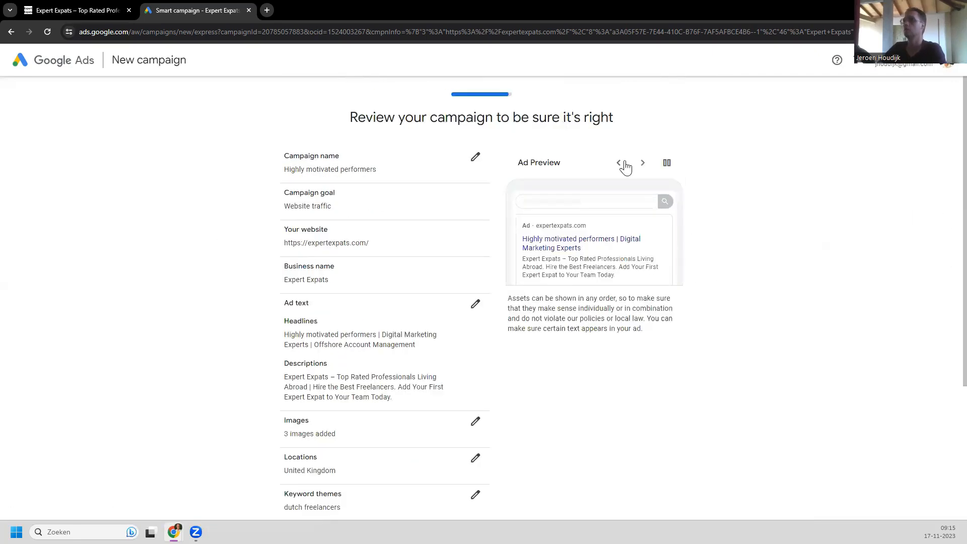
{"action": "left_click", "coordinate": [643, 168]}
{"action": "scroll", "coordinate": [685, 447], "scroll_direction": "down", "scroll_amount": 4}
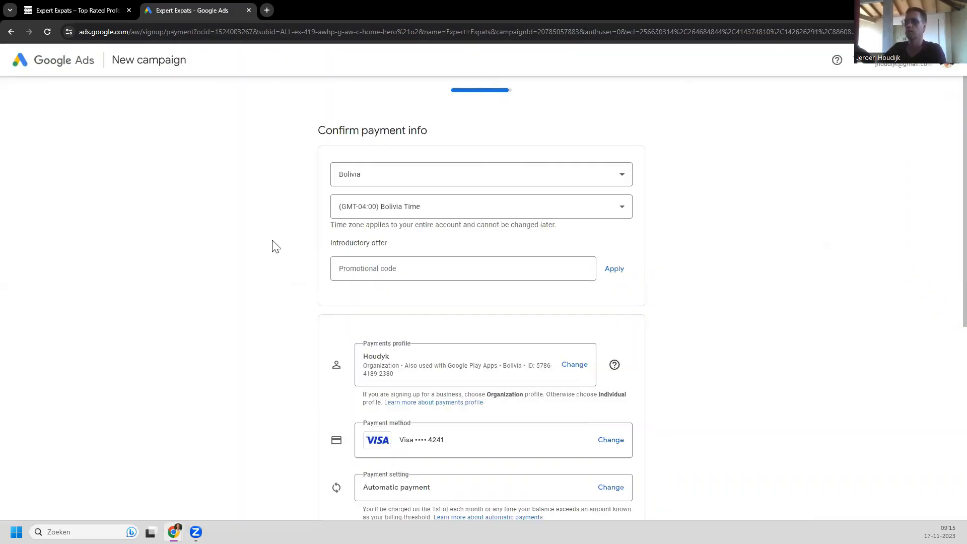
Step: Review the Confirm payment info page: Bolivia, GMT-04:00 time zone, organization profile, Visa card, automatic payments
{"action": "scroll", "coordinate": [273, 251], "scroll_direction": "down", "scroll_amount": 3}
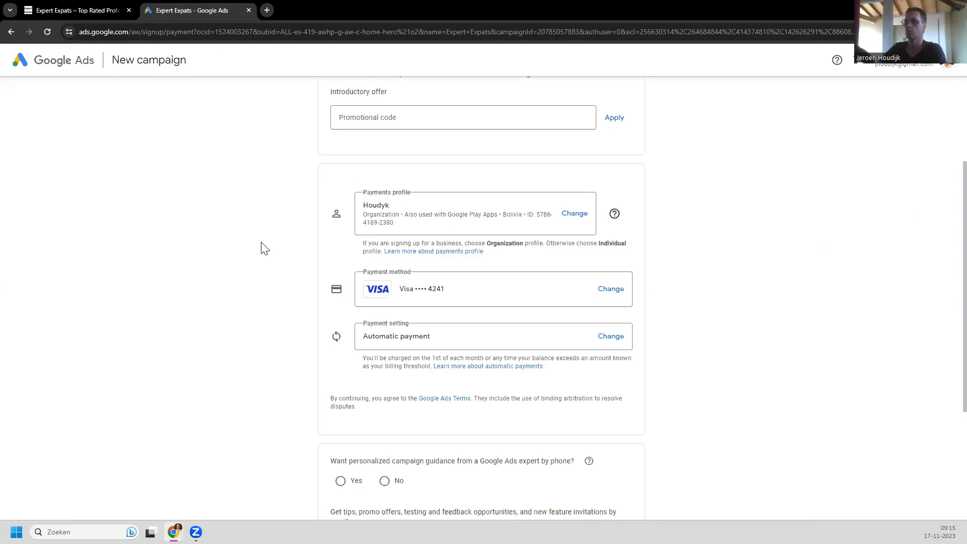
{"action": "scroll", "coordinate": [260, 247], "scroll_direction": "down", "scroll_amount": 4}
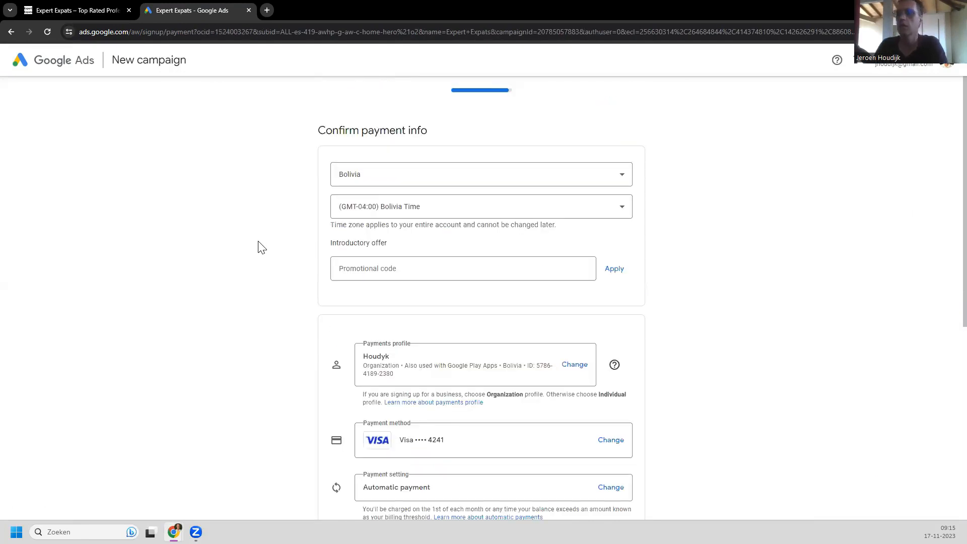
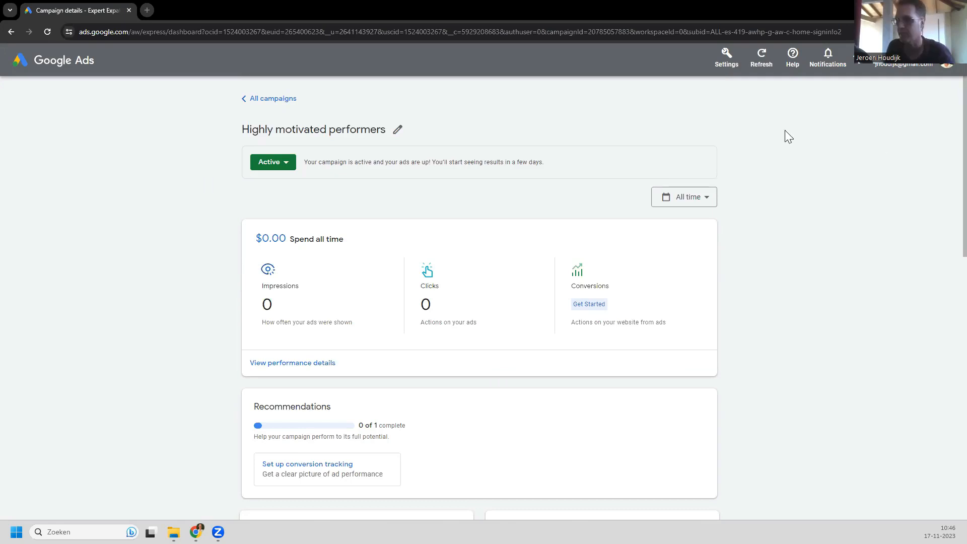
Step: Switch the account from Smart Mode to Expert Mode via Settings and confirm in the dialog
{"action": "left_click", "coordinate": [730, 59]}
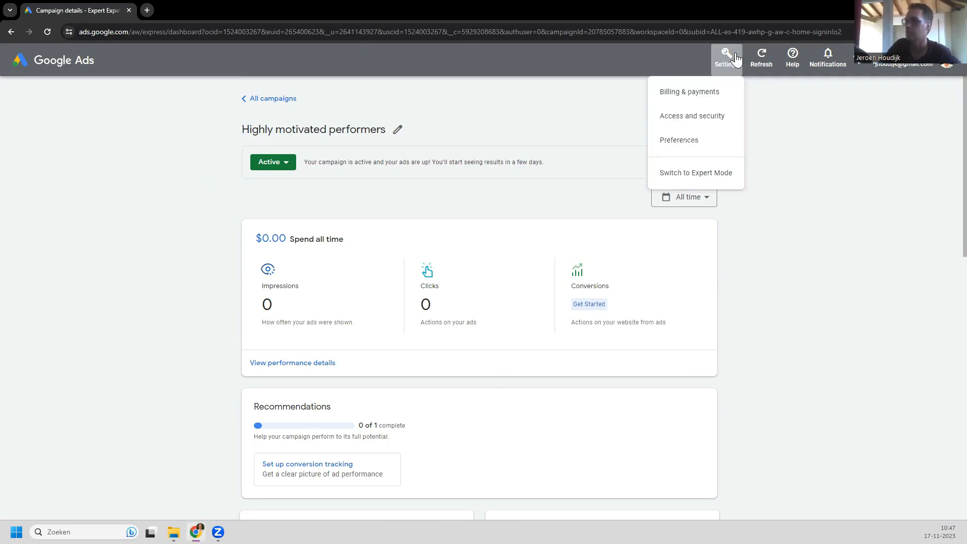
{"action": "left_click", "coordinate": [698, 174]}
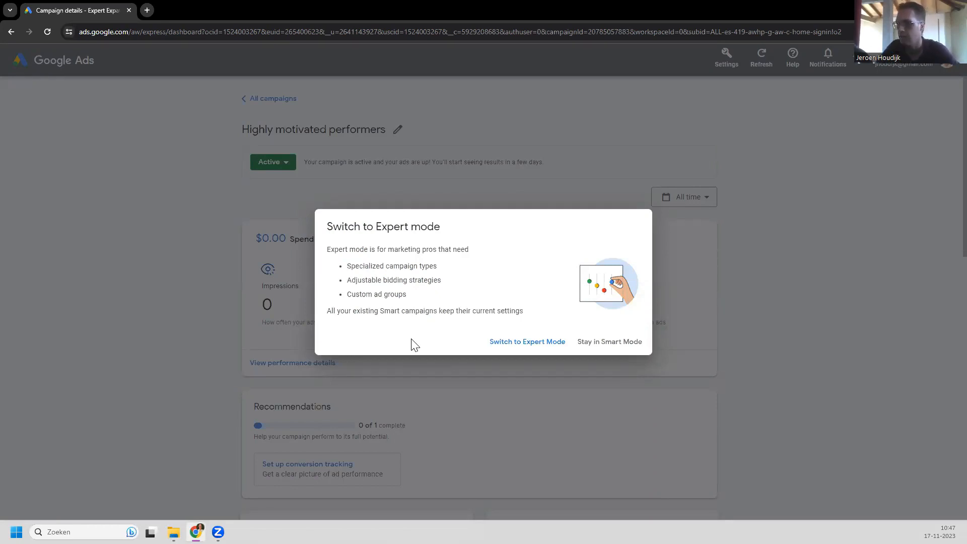
{"action": "left_click", "coordinate": [518, 342]}
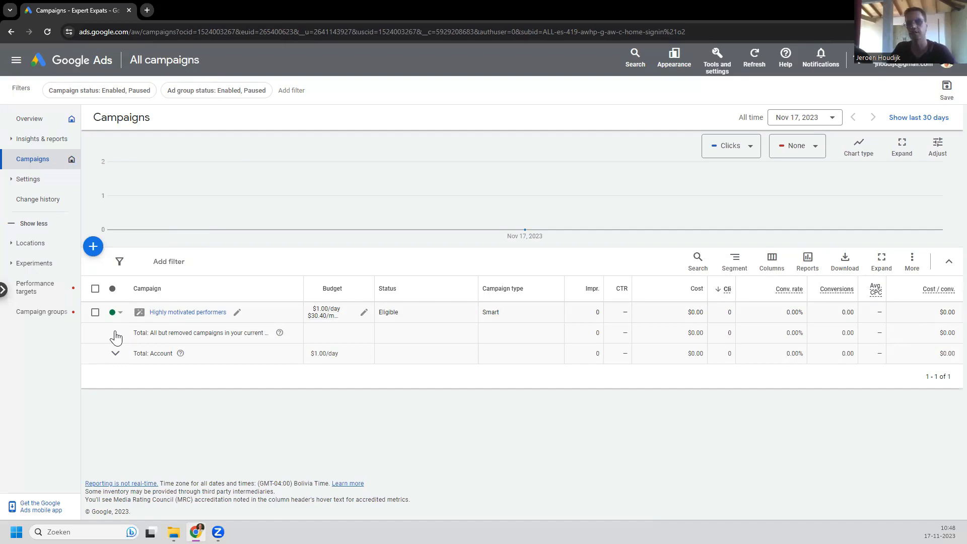
Step: Pause the Highly motivated performers campaign from its status menu
{"action": "left_click", "coordinate": [117, 313]}
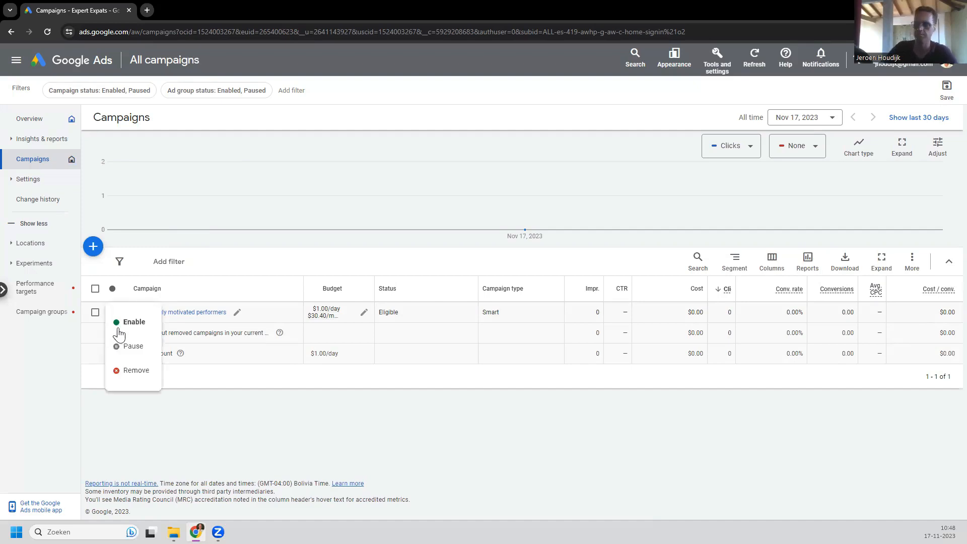
{"action": "left_click", "coordinate": [133, 353]}
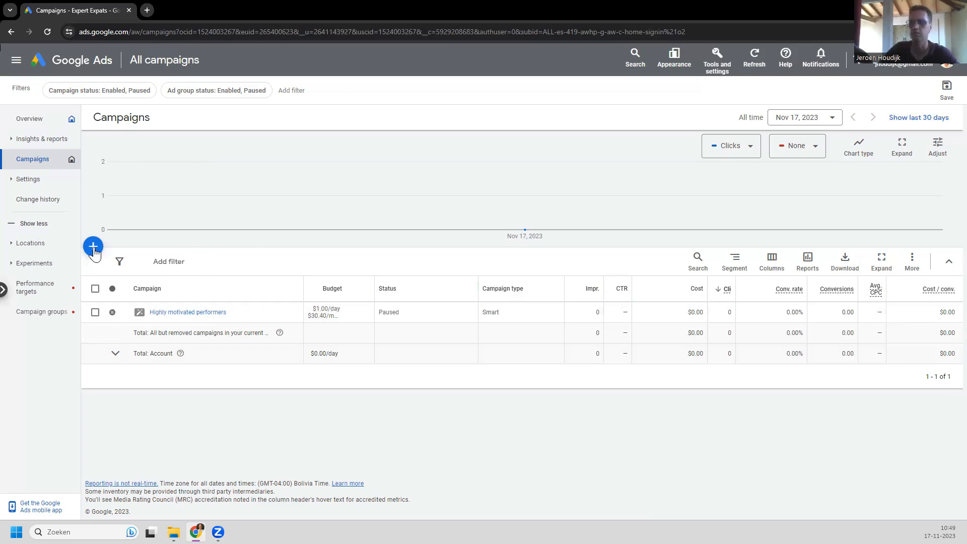
{"action": "left_click", "coordinate": [93, 247]}
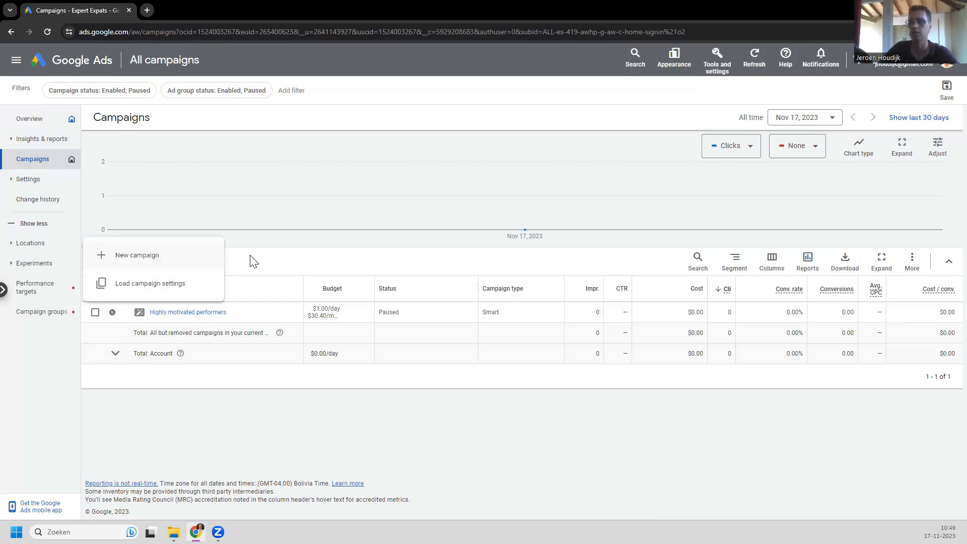
{"action": "left_click", "coordinate": [141, 261]}
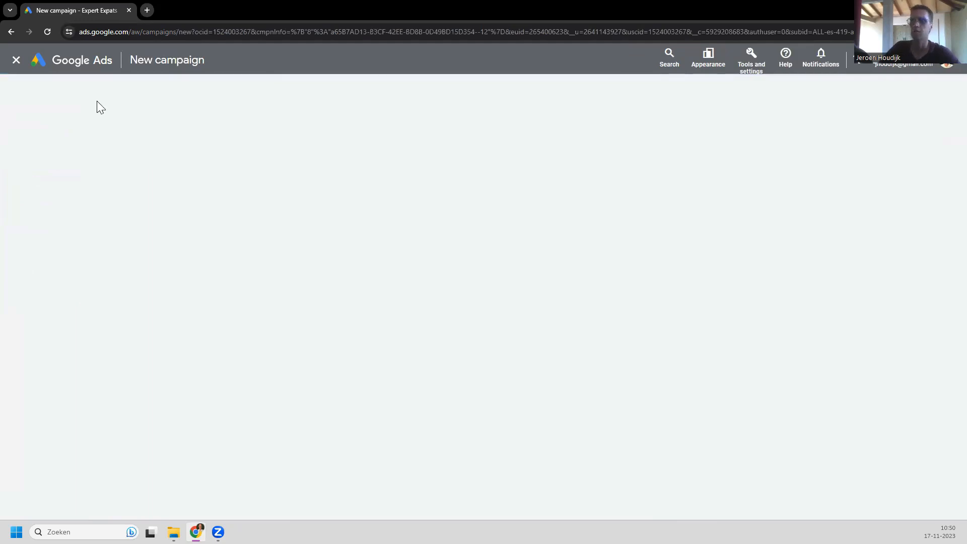
{"action": "left_click", "coordinate": [16, 61]}
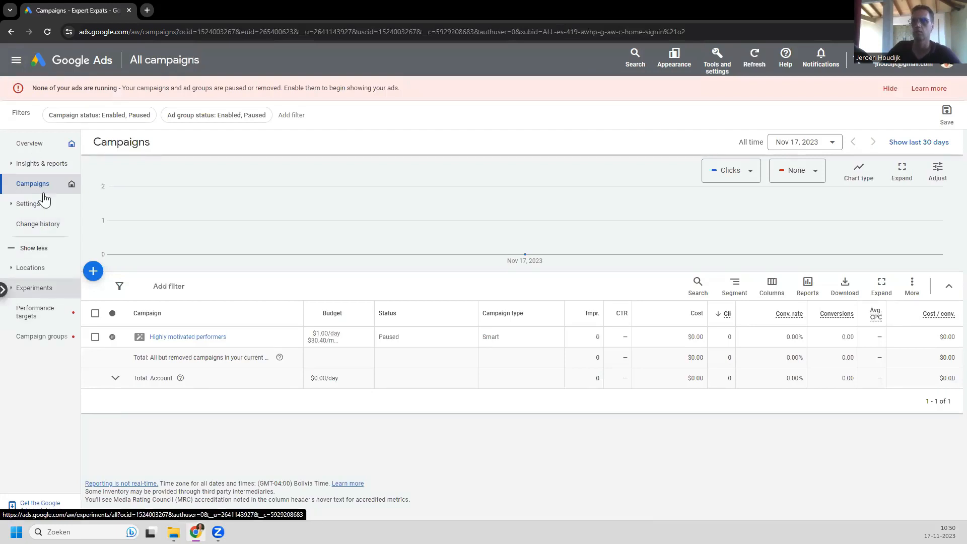
Step: Open Account settings and inspect the data protection contacts, account status and negative keywords rows
{"action": "left_click", "coordinate": [17, 209]}
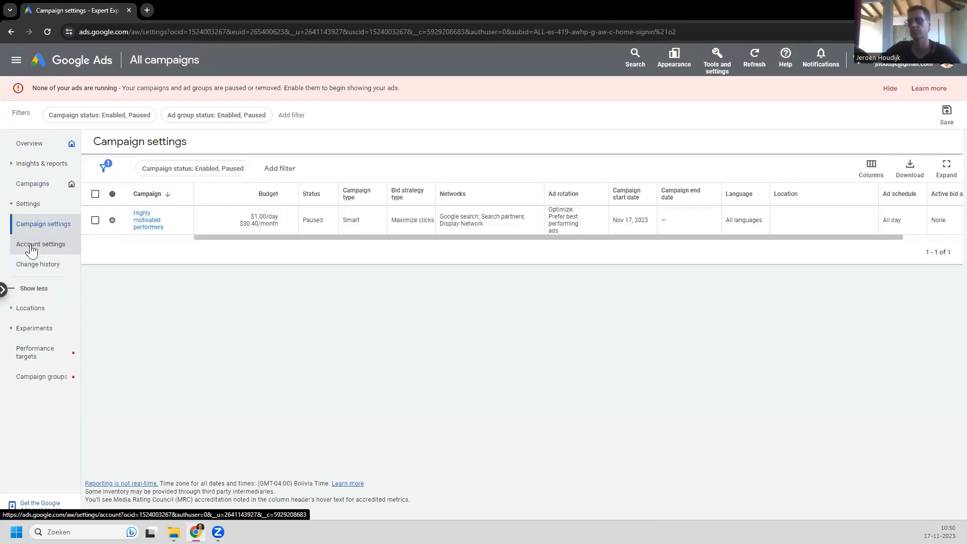
{"action": "left_click", "coordinate": [32, 246]}
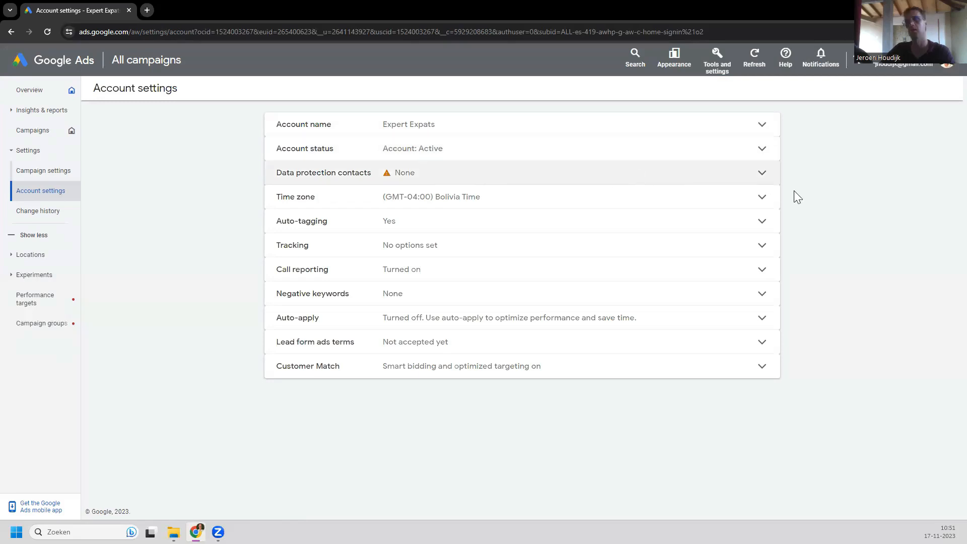
{"action": "left_click", "coordinate": [761, 177]}
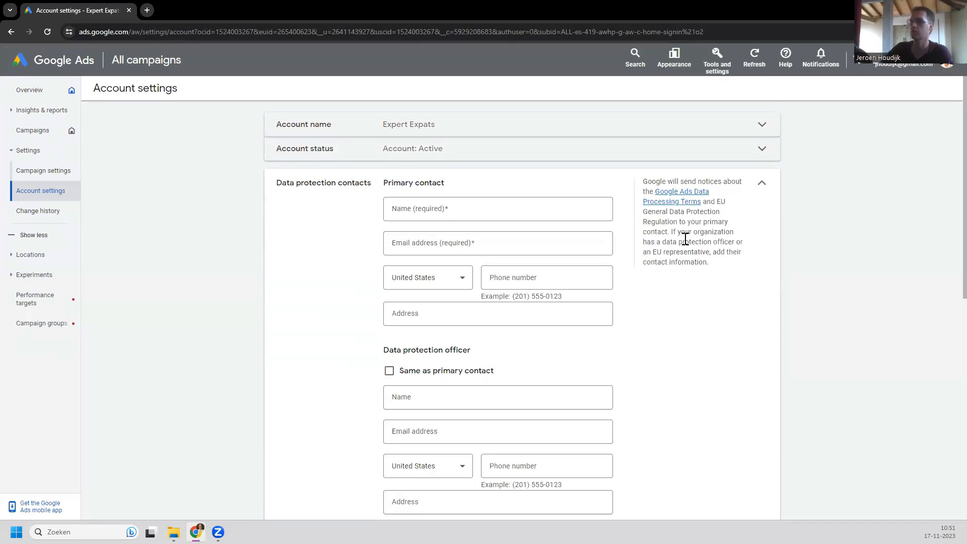
{"action": "left_click", "coordinate": [762, 158]}
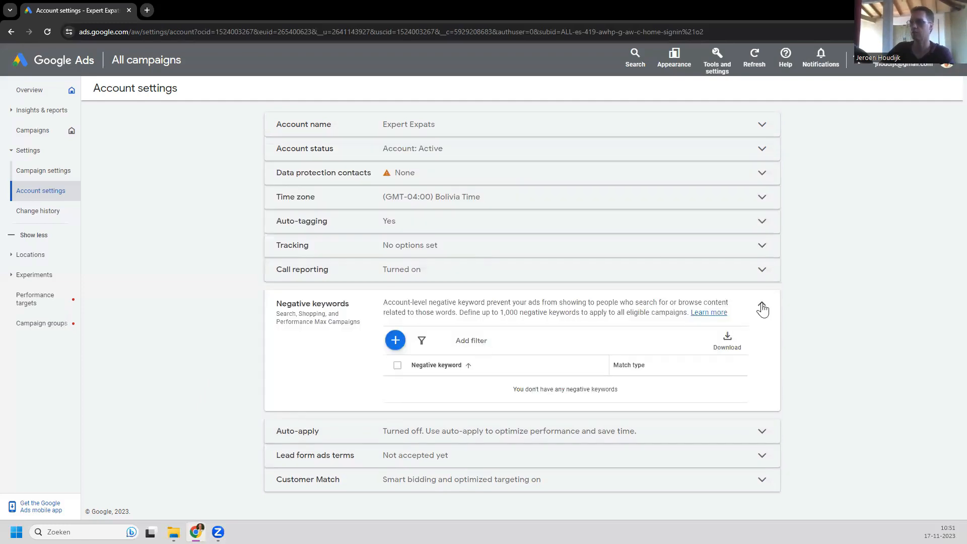
{"action": "left_click", "coordinate": [763, 310]}
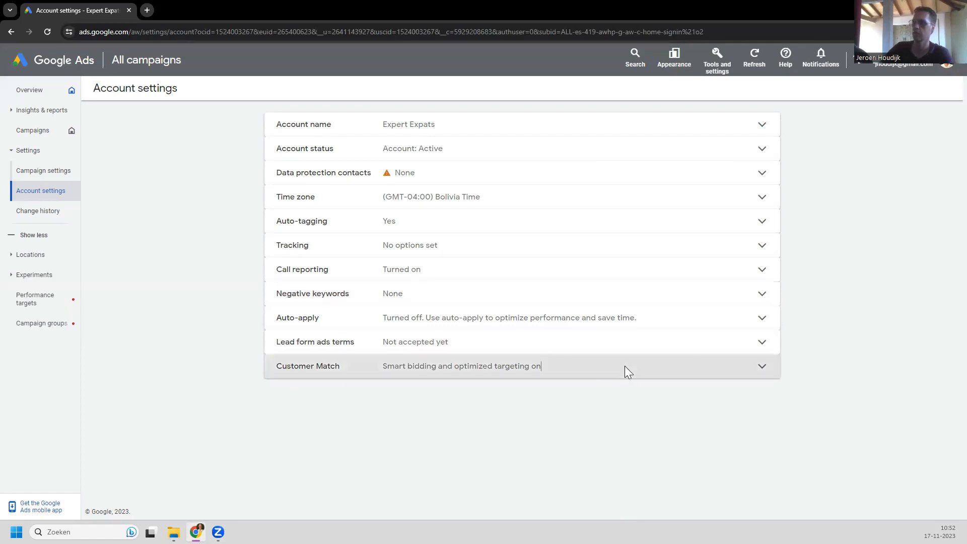
Step: Review the Customer Match settings, then go to the account Overview page
{"action": "left_click", "coordinate": [763, 366]}
{"action": "scroll", "coordinate": [626, 425], "scroll_direction": "down", "scroll_amount": 3}
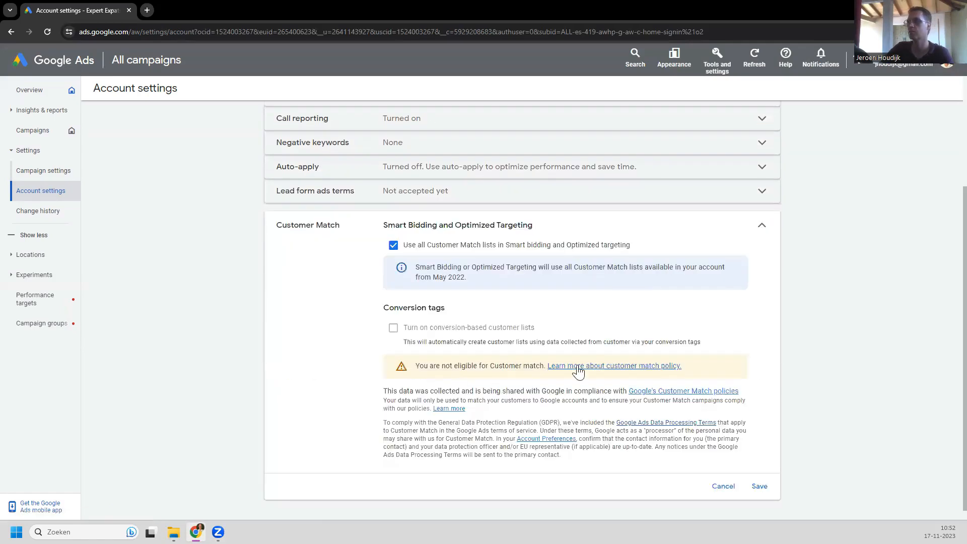
{"action": "scroll", "coordinate": [650, 360], "scroll_direction": "down", "scroll_amount": 1}
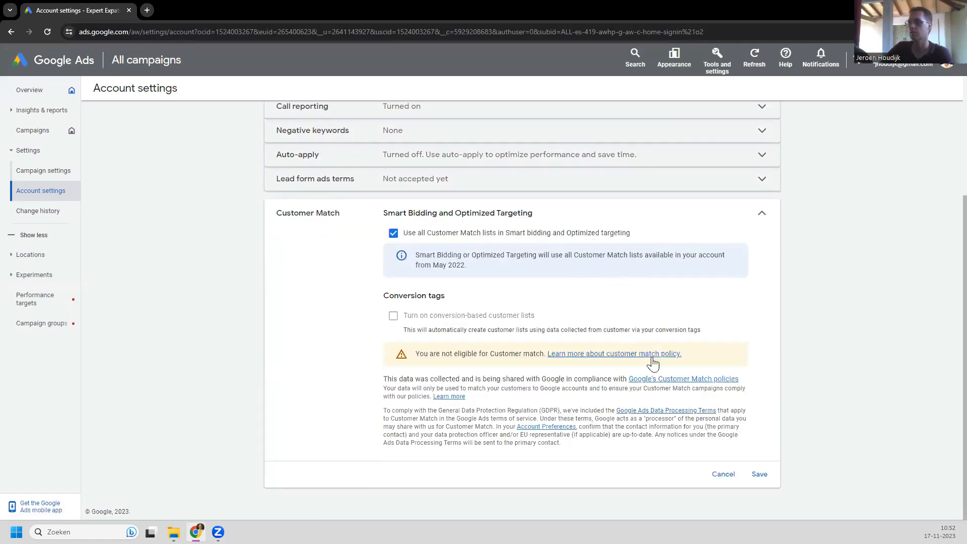
{"action": "scroll", "coordinate": [747, 430], "scroll_direction": "up", "scroll_amount": 3}
{"action": "scroll", "coordinate": [730, 431], "scroll_direction": "down", "scroll_amount": 3}
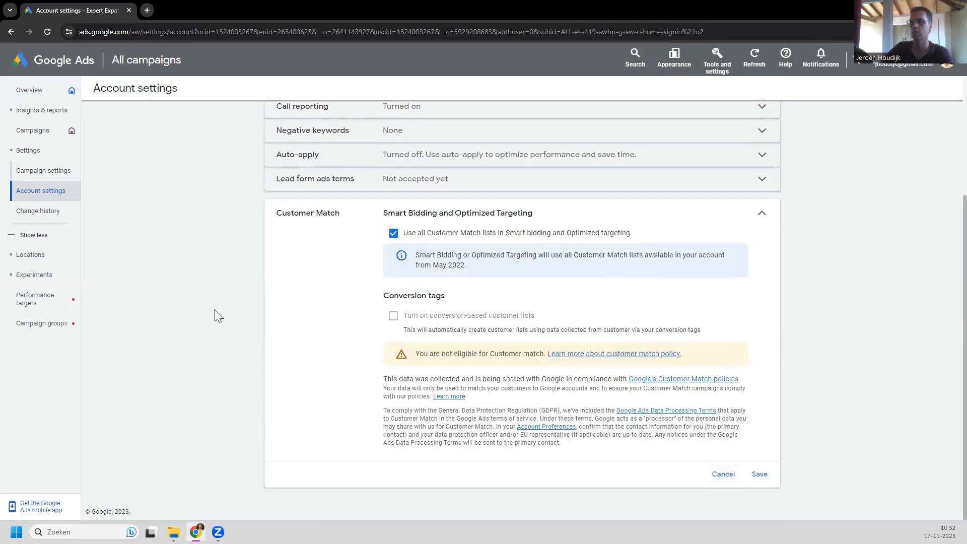
{"action": "left_click", "coordinate": [206, 310]}
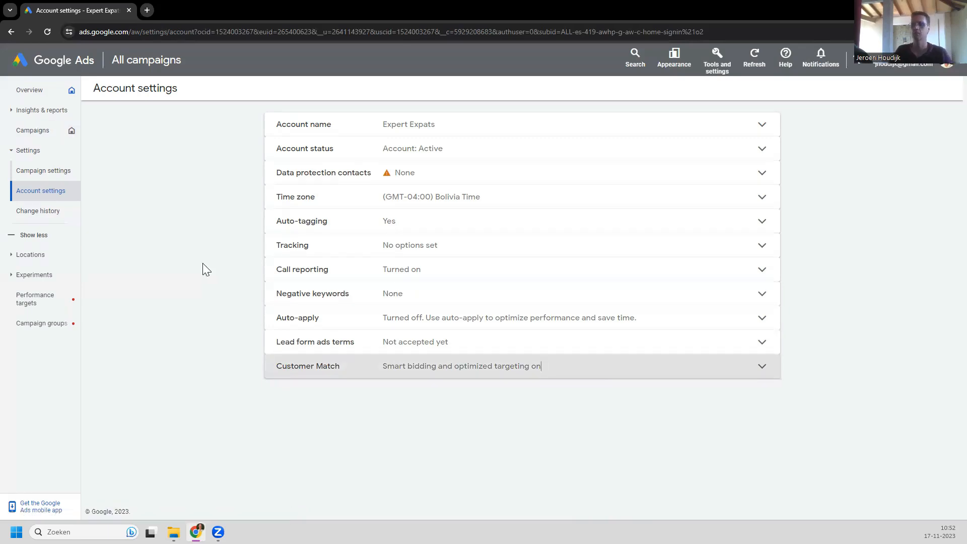
{"action": "left_click", "coordinate": [27, 90]}
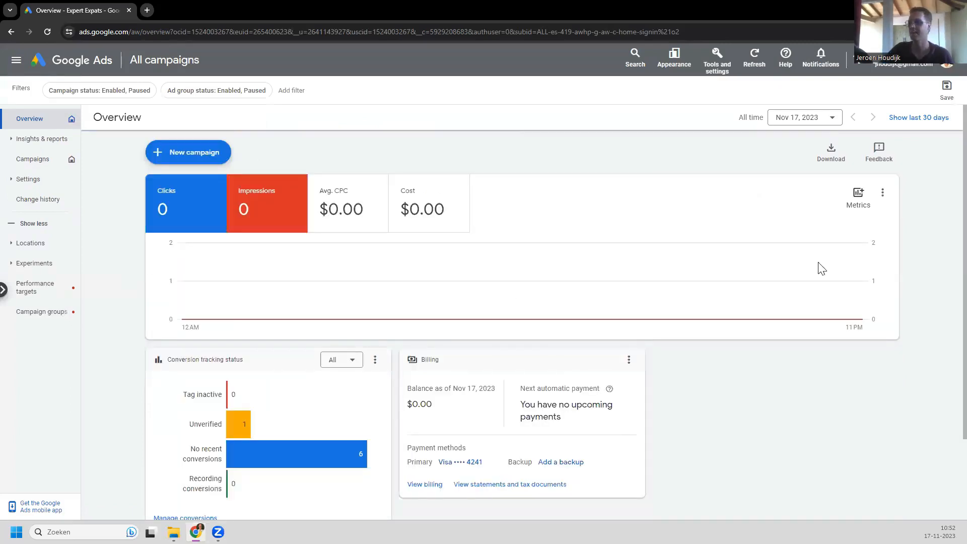
Step: Open Measurement > Conversions and scroll through the conversion actions summary
{"action": "scroll", "coordinate": [706, 368], "scroll_direction": "down", "scroll_amount": 2}
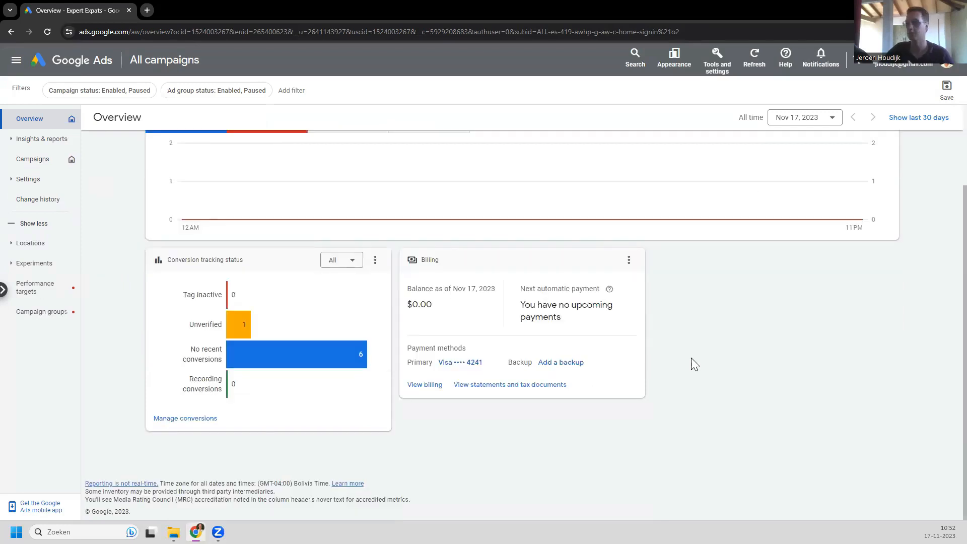
{"action": "scroll", "coordinate": [694, 363], "scroll_direction": "up", "scroll_amount": 2}
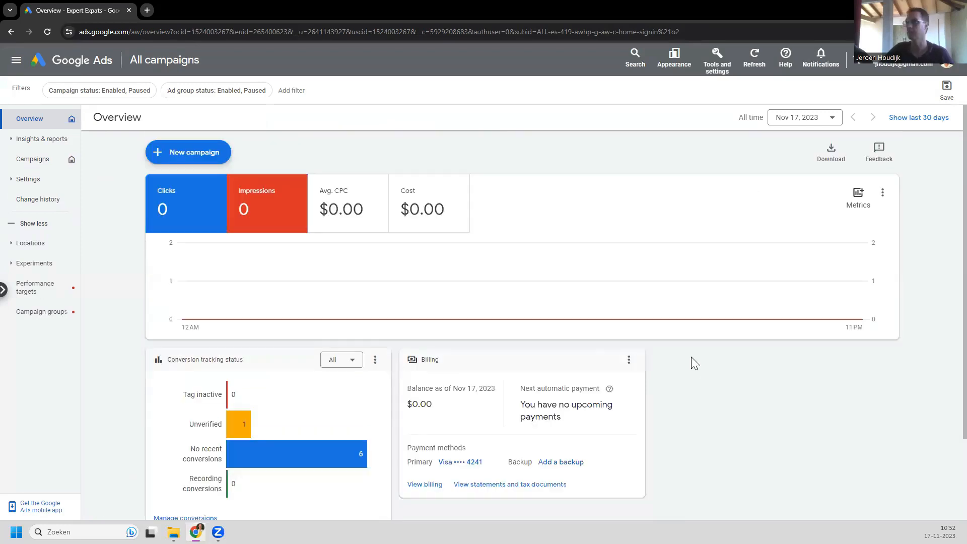
{"action": "left_click", "coordinate": [717, 59]}
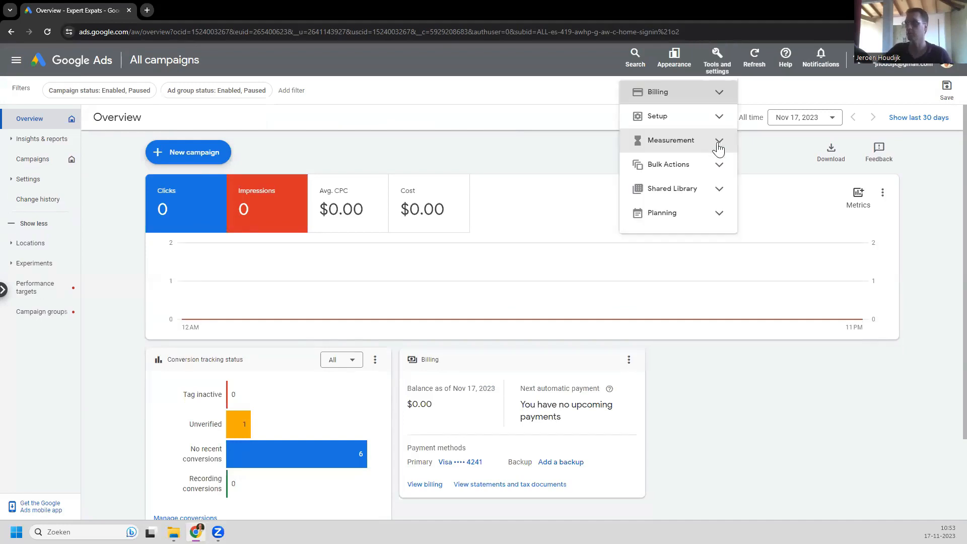
{"action": "left_click", "coordinate": [698, 150]}
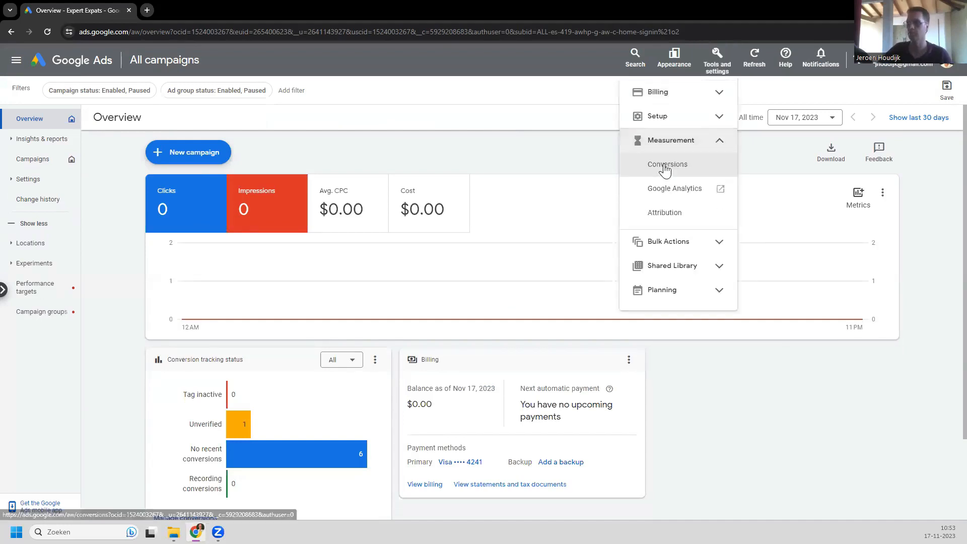
{"action": "left_click", "coordinate": [665, 165]}
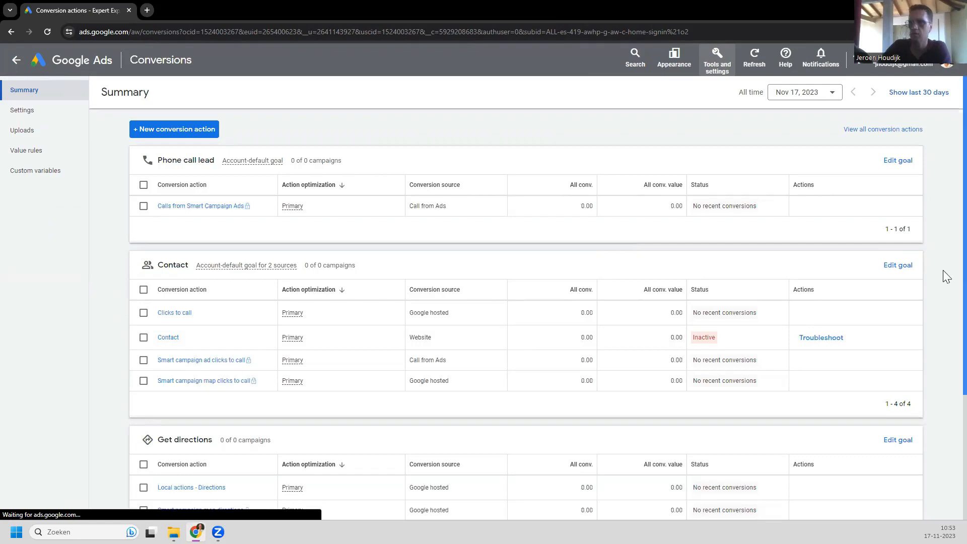
{"action": "scroll", "coordinate": [943, 313], "scroll_direction": "down", "scroll_amount": 2}
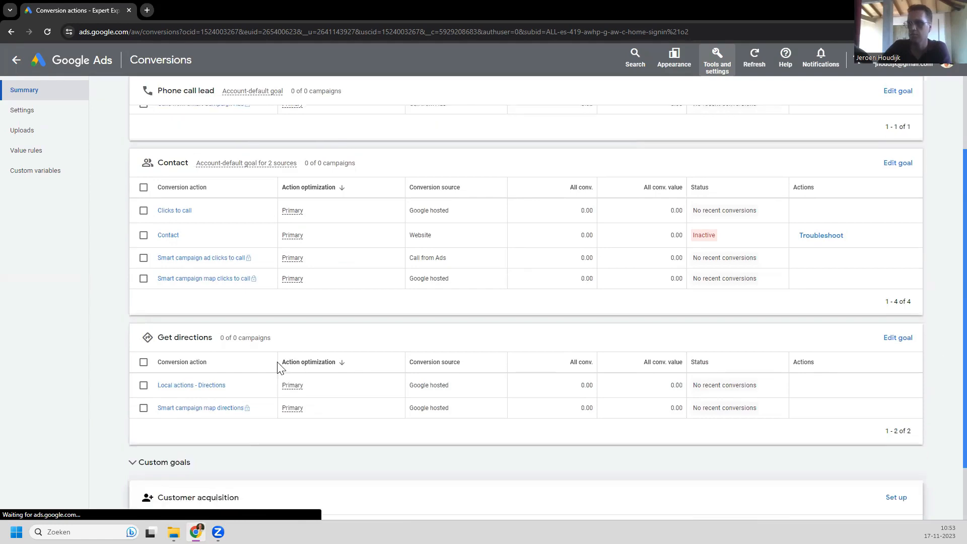
{"action": "scroll", "coordinate": [410, 336], "scroll_direction": "down", "scroll_amount": 2}
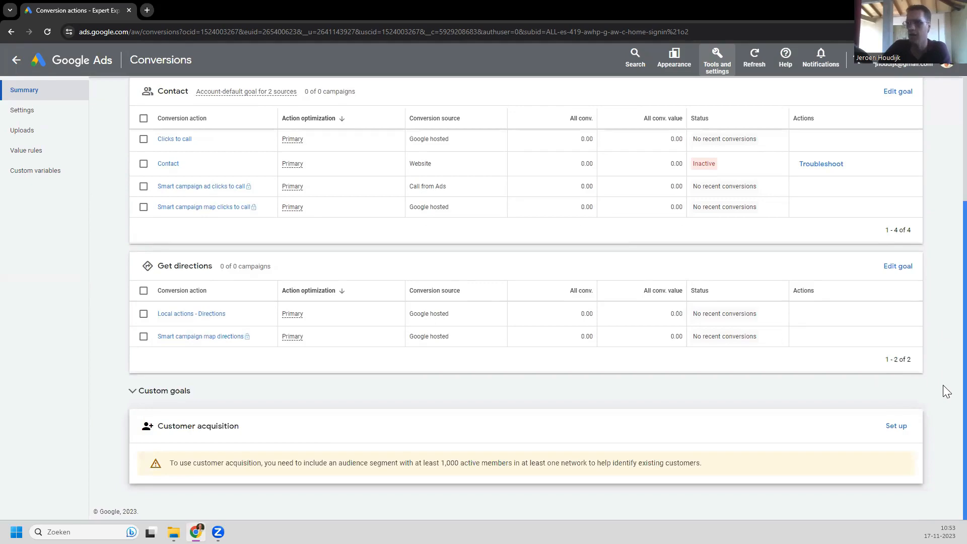
{"action": "scroll", "coordinate": [944, 312], "scroll_direction": "up", "scroll_amount": 2}
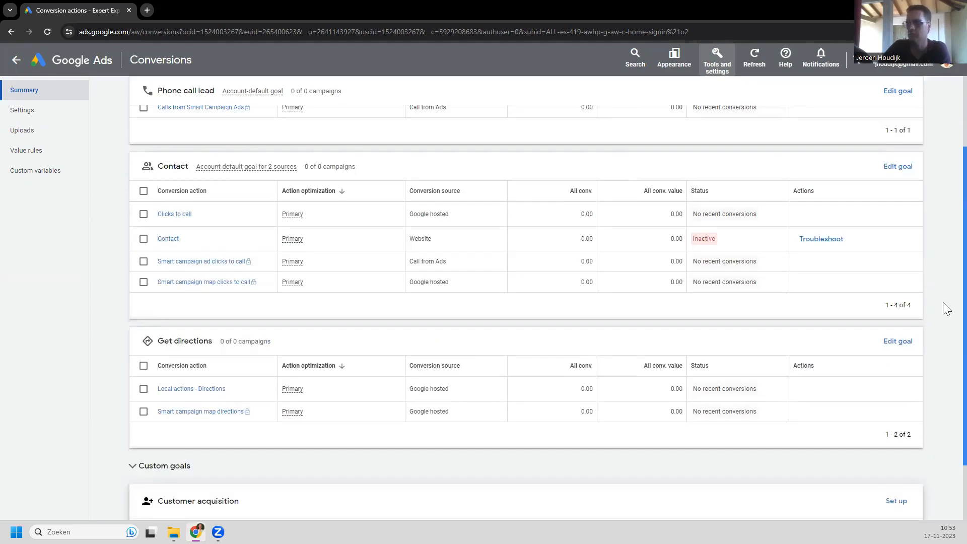
{"action": "scroll", "coordinate": [947, 308], "scroll_direction": "up", "scroll_amount": 1}
{"action": "scroll", "coordinate": [943, 236], "scroll_direction": "up", "scroll_amount": 2}
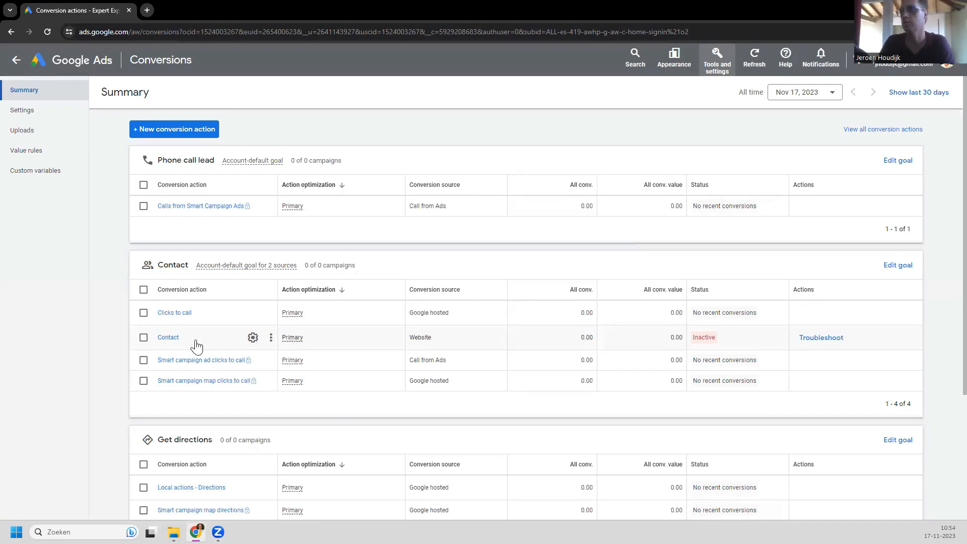
Step: Mark the four call-related conversion actions for removal, then abandon the removal without saving
{"action": "left_click", "coordinate": [144, 209]}
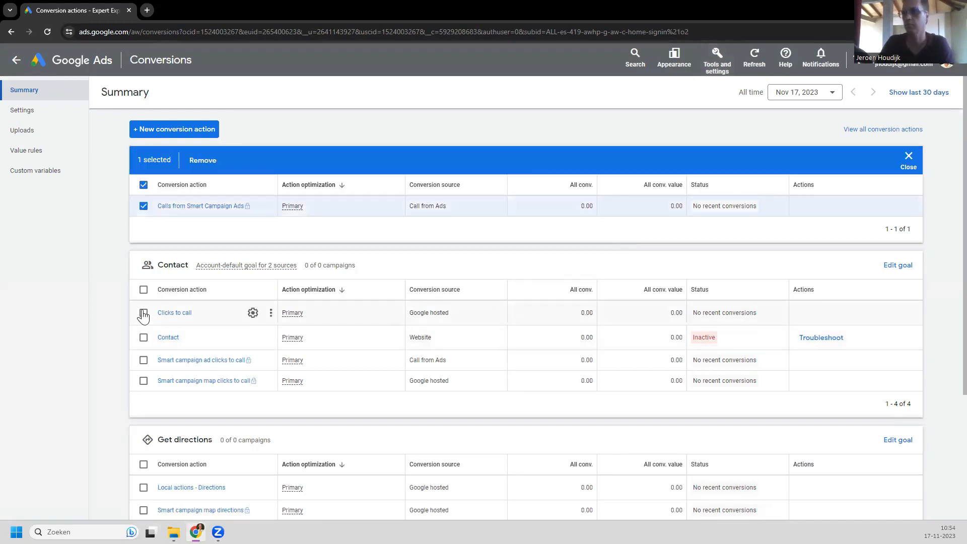
{"action": "left_click", "coordinate": [143, 313]}
{"action": "left_click", "coordinate": [144, 361]}
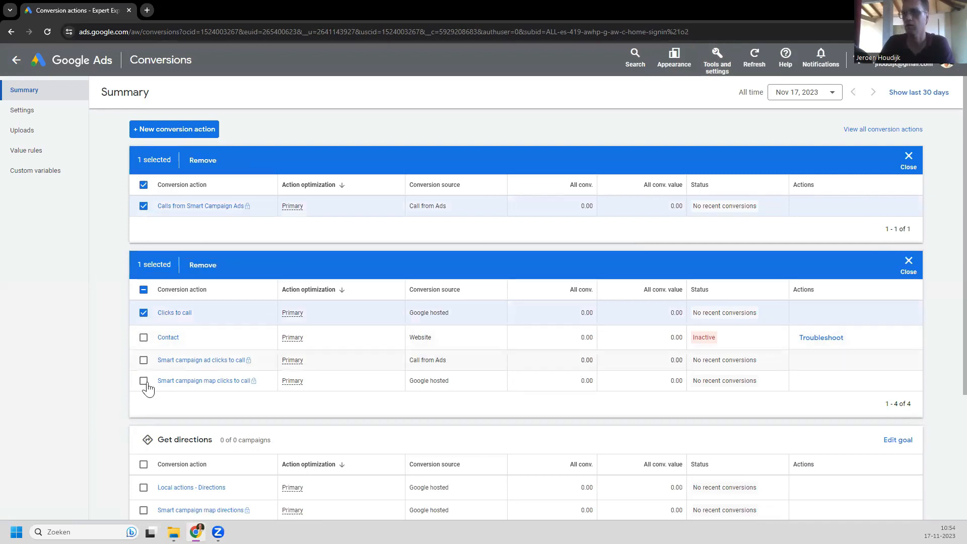
{"action": "left_click", "coordinate": [143, 381]}
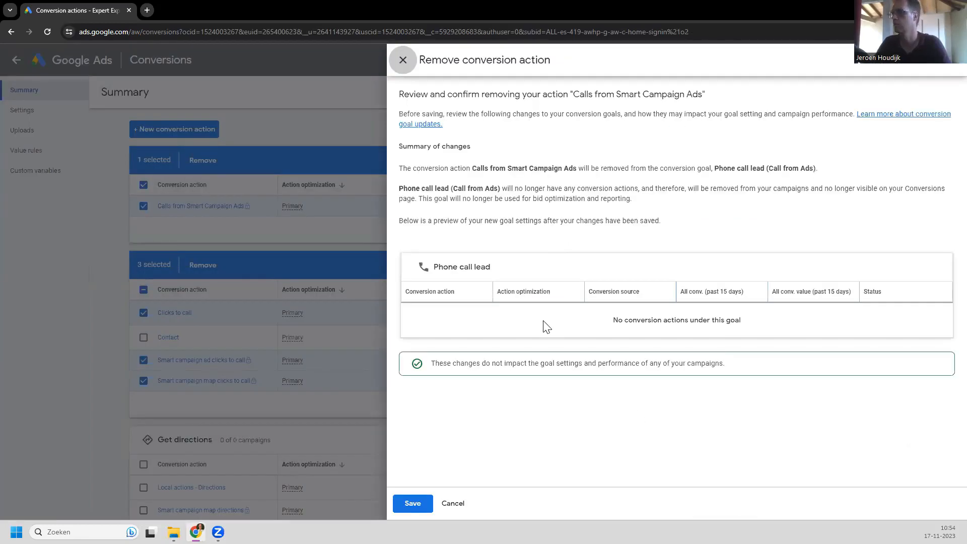
{"action": "left_click", "coordinate": [200, 216]}
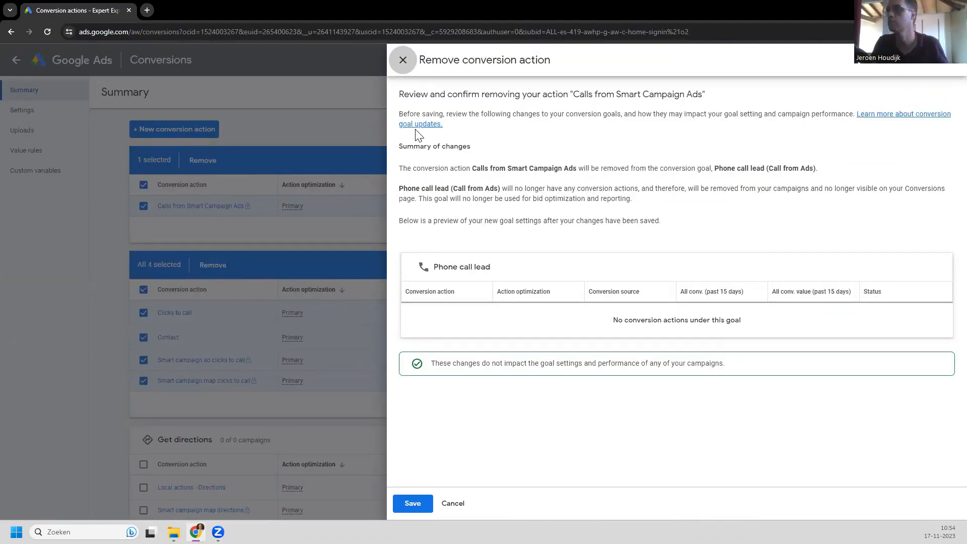
{"action": "left_click", "coordinate": [403, 62]}
{"action": "scroll", "coordinate": [860, 260], "scroll_direction": "down", "scroll_amount": 3}
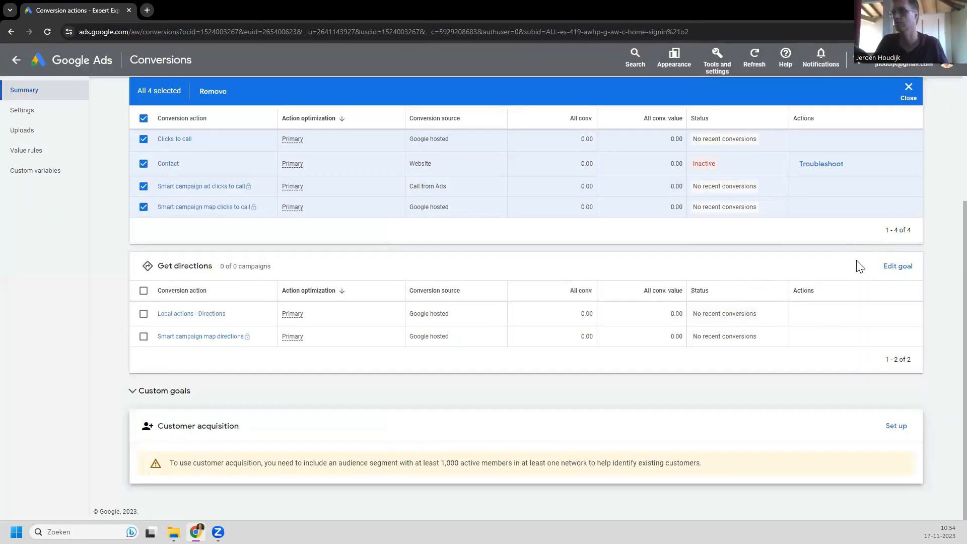
{"action": "scroll", "coordinate": [860, 266], "scroll_direction": "up", "scroll_amount": 3}
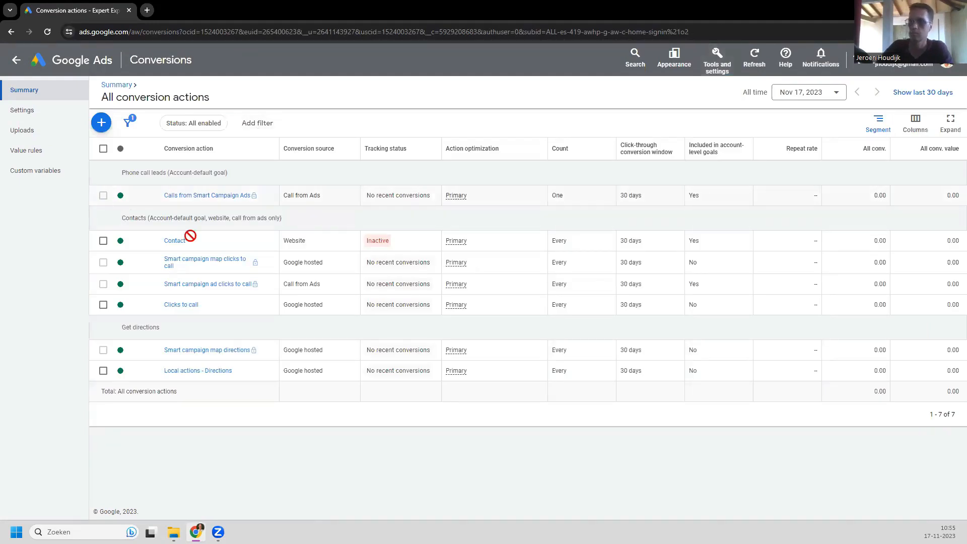
Step: Remove the Local actions - Directions and Clicks to call conversion actions, then clear the selection
{"action": "left_click", "coordinate": [104, 372]}
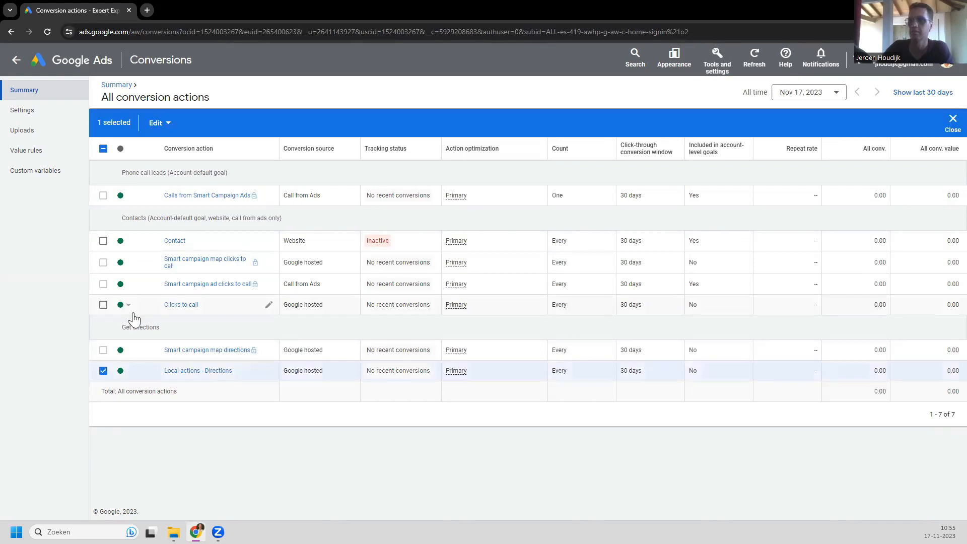
{"action": "left_click", "coordinate": [104, 305]}
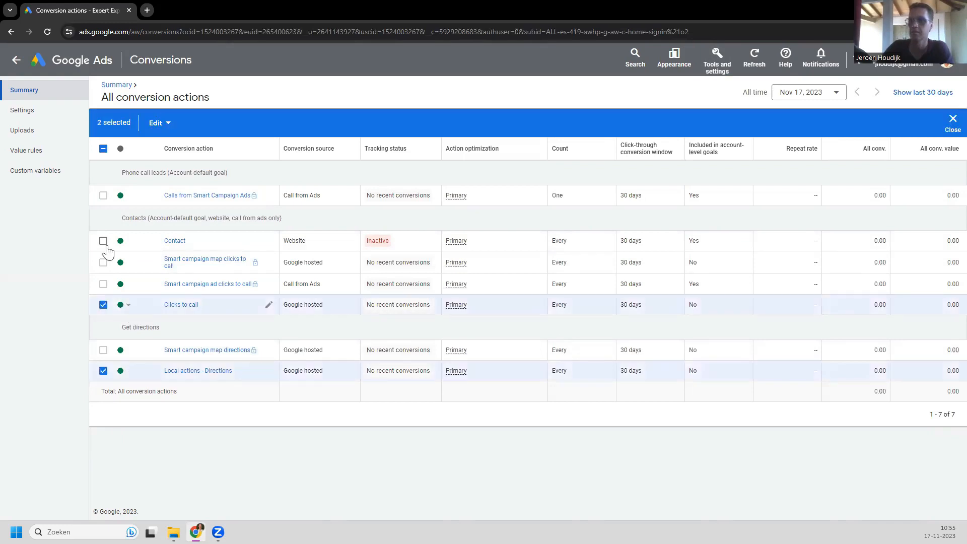
{"action": "left_click", "coordinate": [168, 128]}
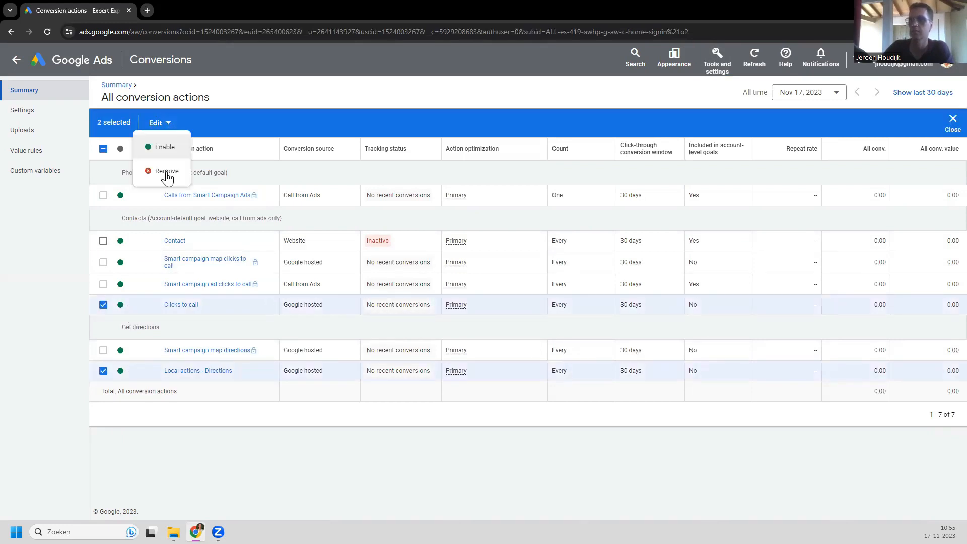
{"action": "left_click", "coordinate": [167, 172]}
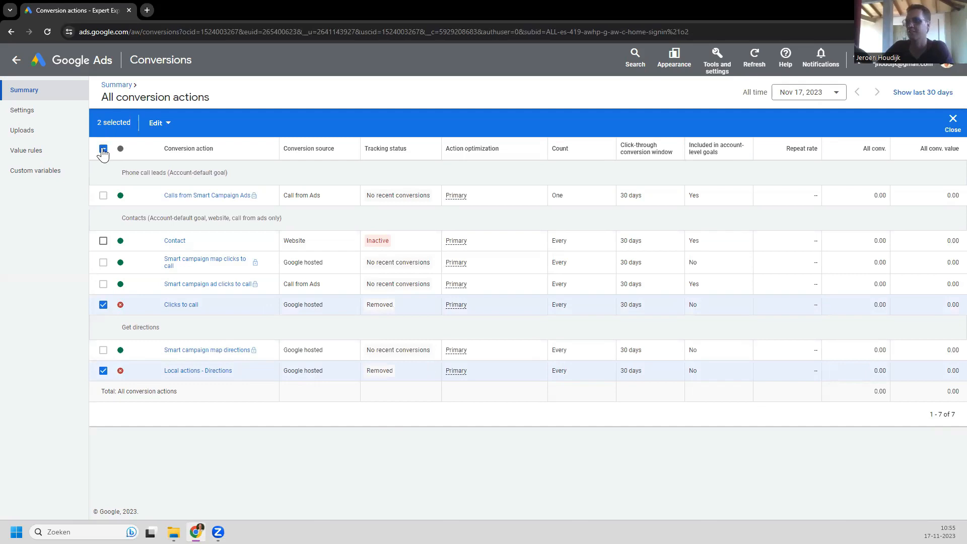
{"action": "key", "text": "space"}
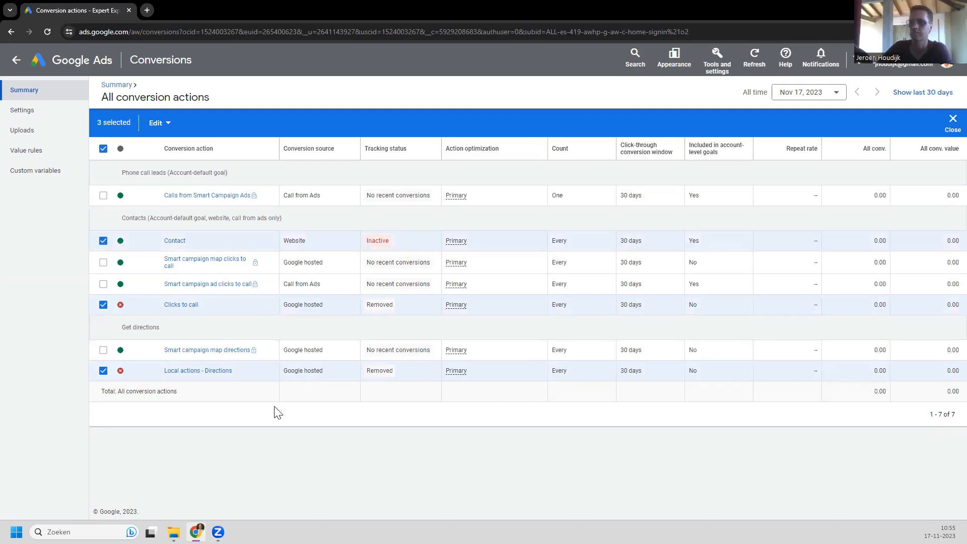
{"action": "left_click", "coordinate": [103, 148]}
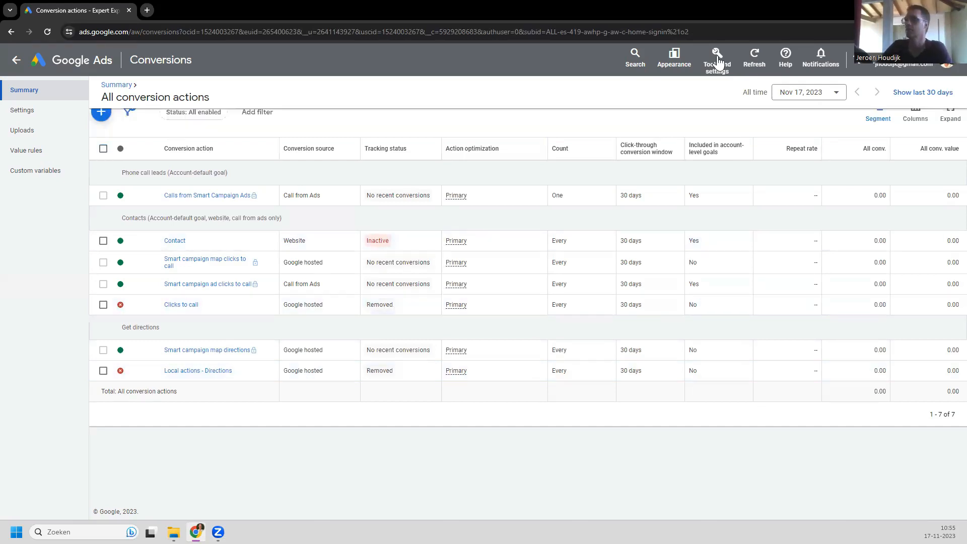
Step: Go to the Linked accounts page under Tools and settings > Setup
{"action": "left_click", "coordinate": [717, 59]}
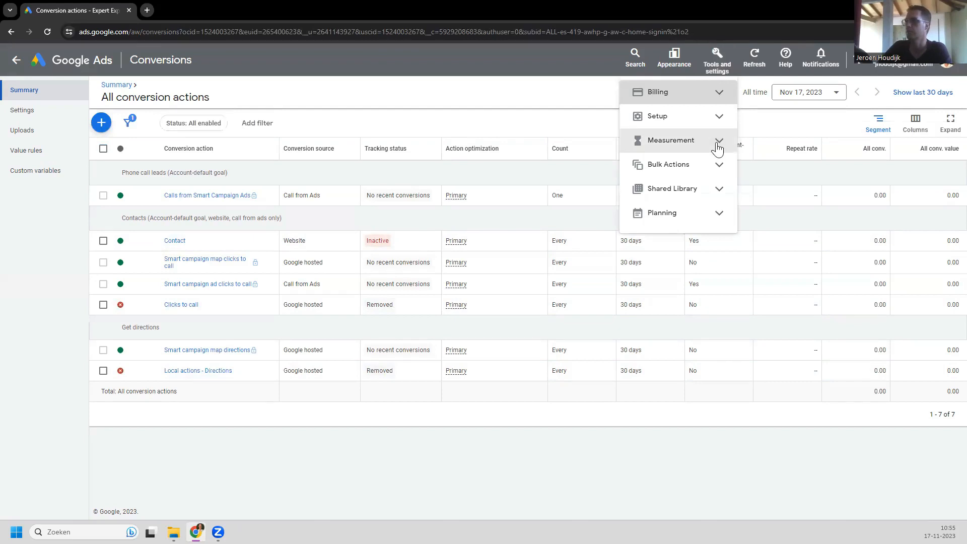
{"action": "left_click", "coordinate": [718, 146]}
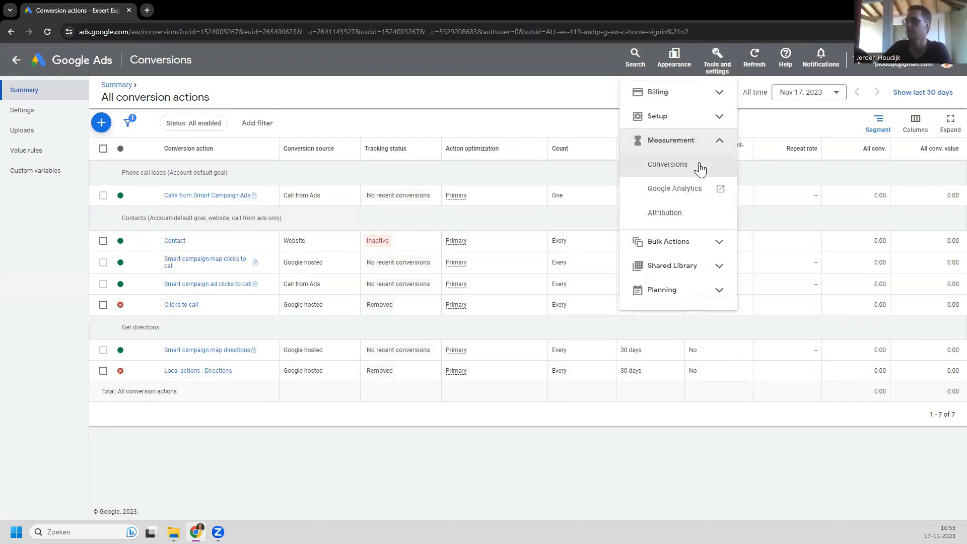
{"action": "left_click", "coordinate": [719, 117]}
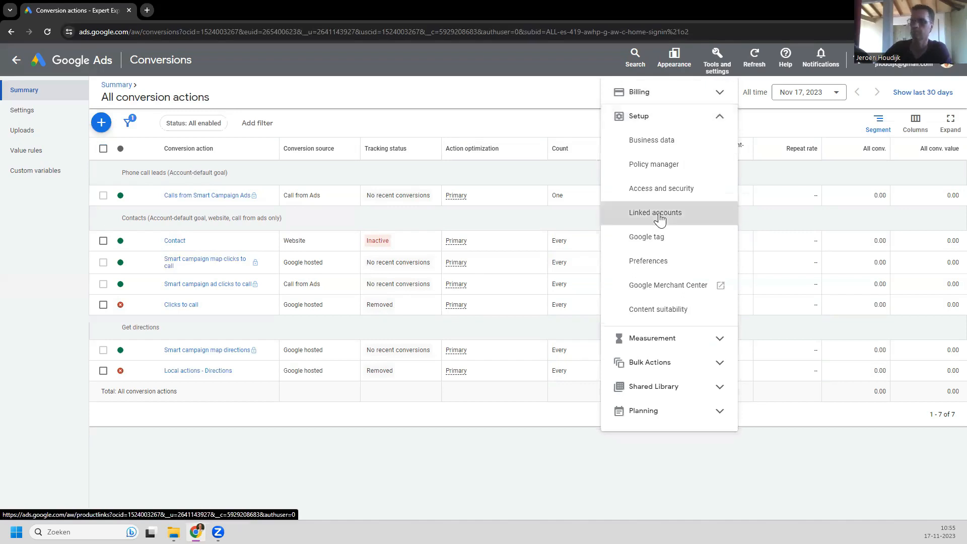
{"action": "left_click", "coordinate": [659, 213]}
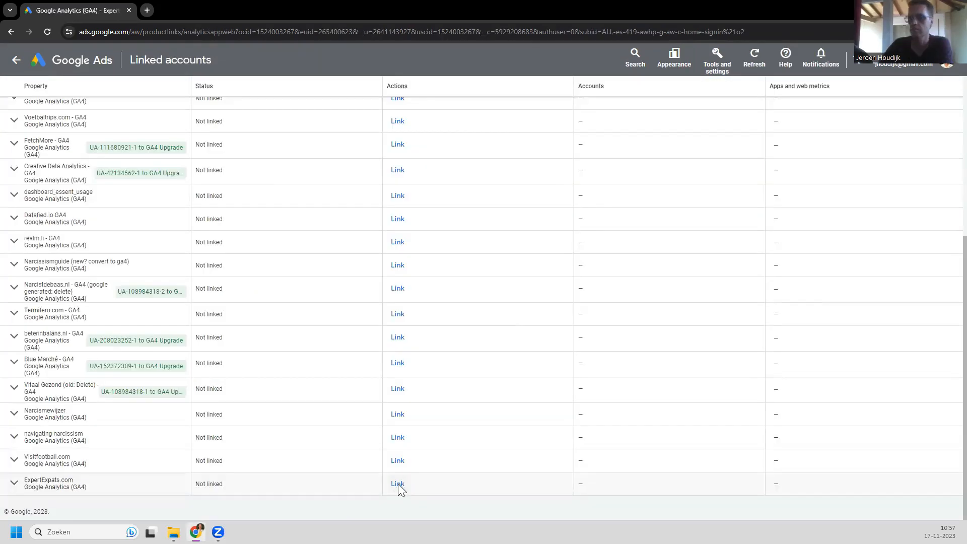
Step: Link the ExpertExpats.com Google Analytics 4 property with audience import enabled
{"action": "left_click", "coordinate": [398, 485]}
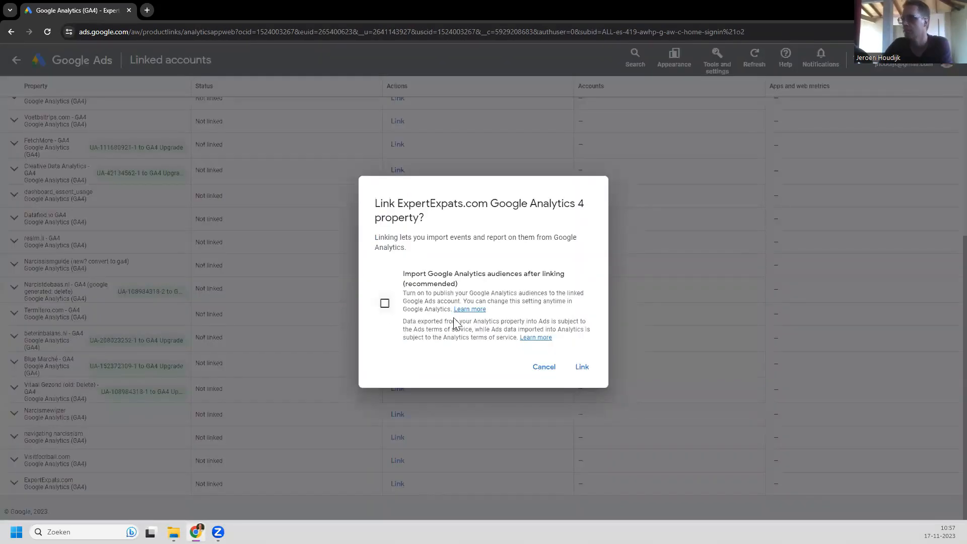
{"action": "left_click", "coordinate": [384, 303]}
{"action": "left_click", "coordinate": [583, 368]}
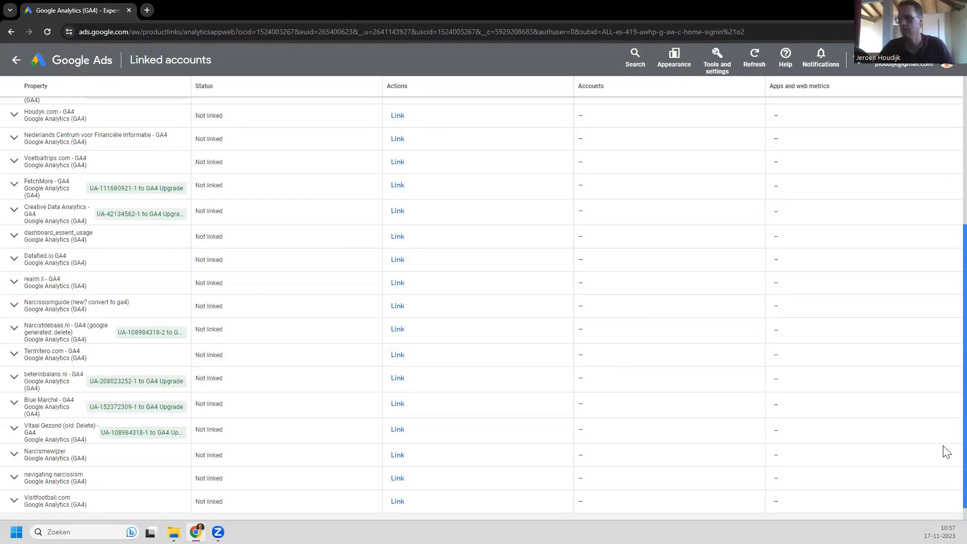
Step: Activate app and web metrics for the ExpertExpats.com property and confirm
{"action": "scroll", "coordinate": [944, 287], "scroll_direction": "up", "scroll_amount": 5}
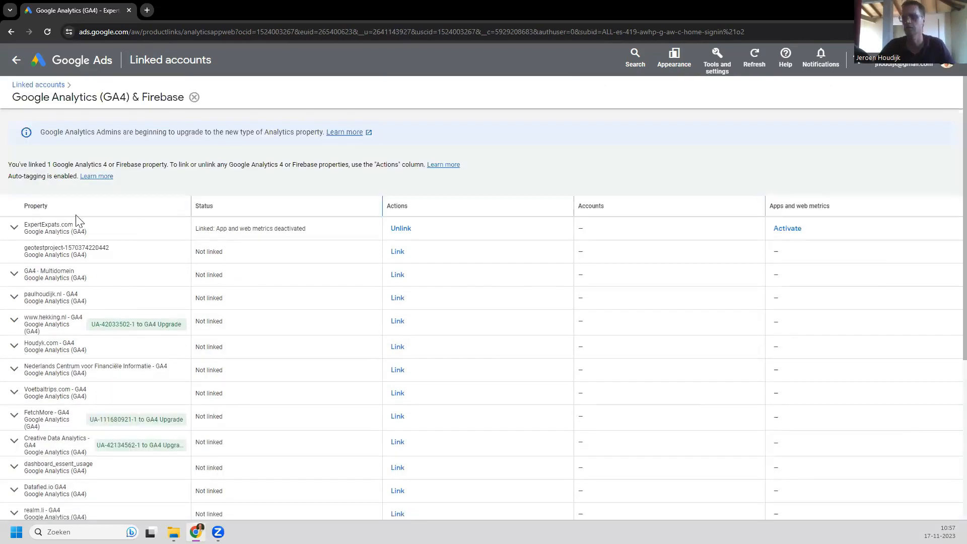
{"action": "left_click", "coordinate": [791, 229]}
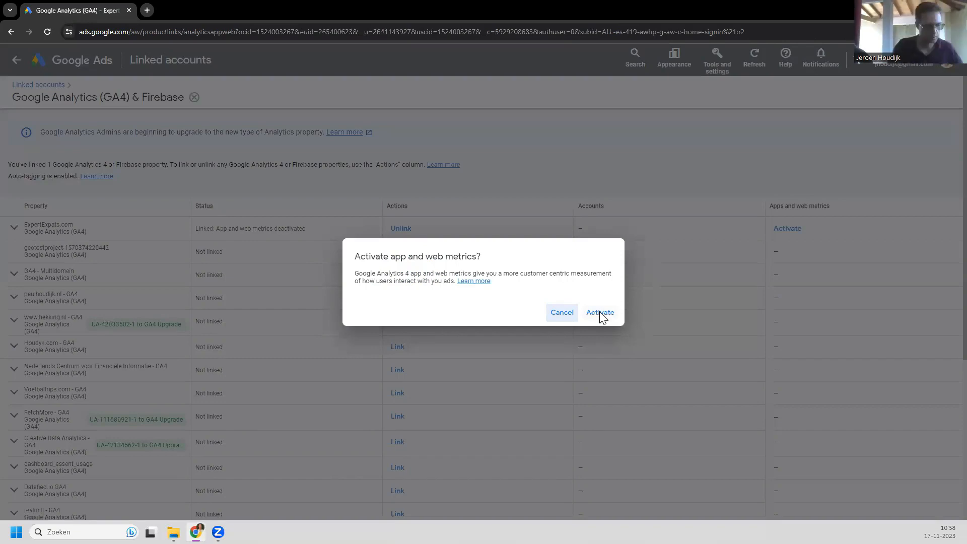
{"action": "left_click", "coordinate": [600, 312]}
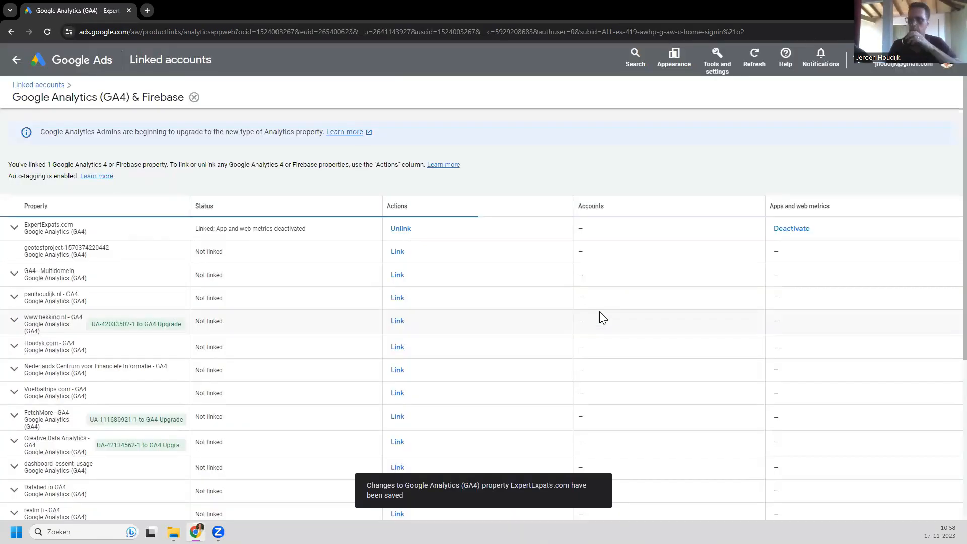
Step: Return to Measurement > Conversions, toggle the select-all checkbox off again, and cancel the Columns panel
{"action": "left_click", "coordinate": [719, 63]}
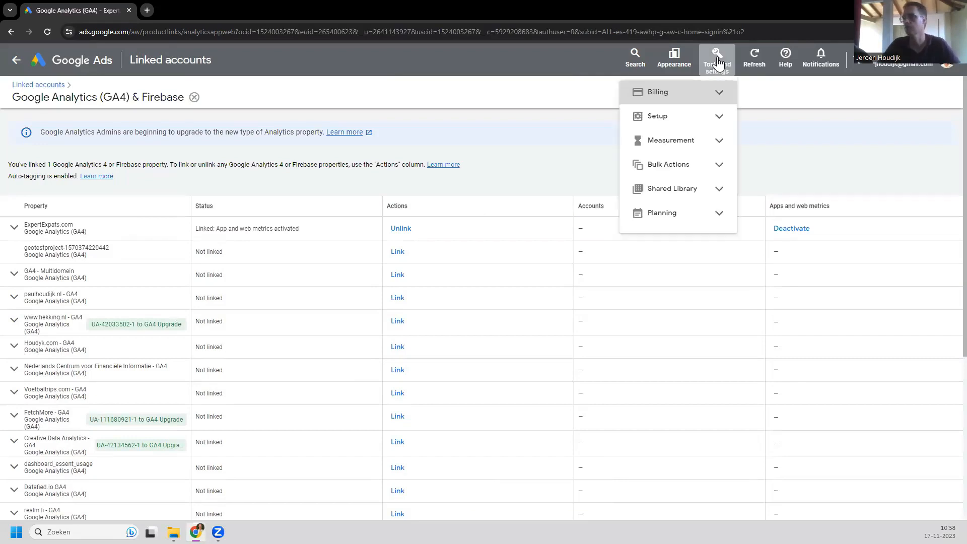
{"action": "left_click", "coordinate": [720, 145]}
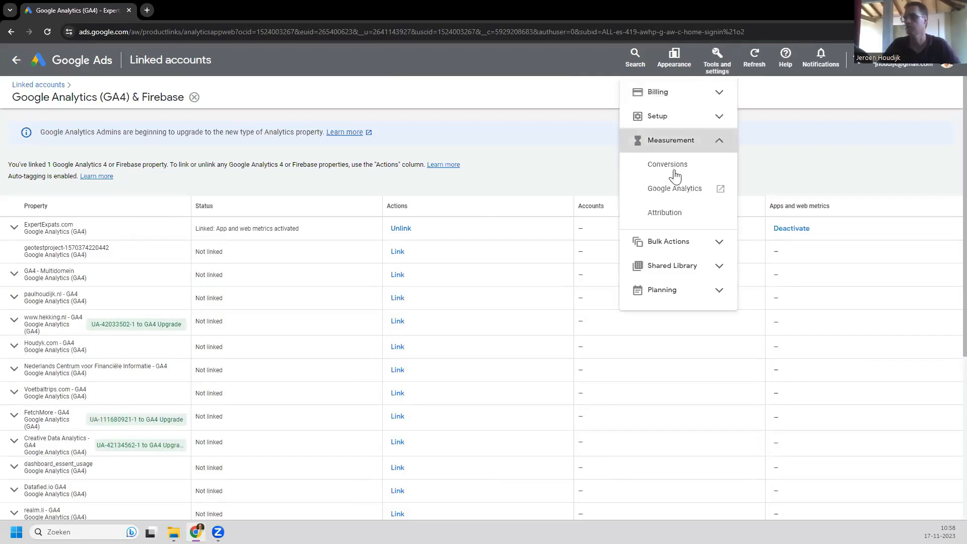
{"action": "left_click", "coordinate": [675, 172]}
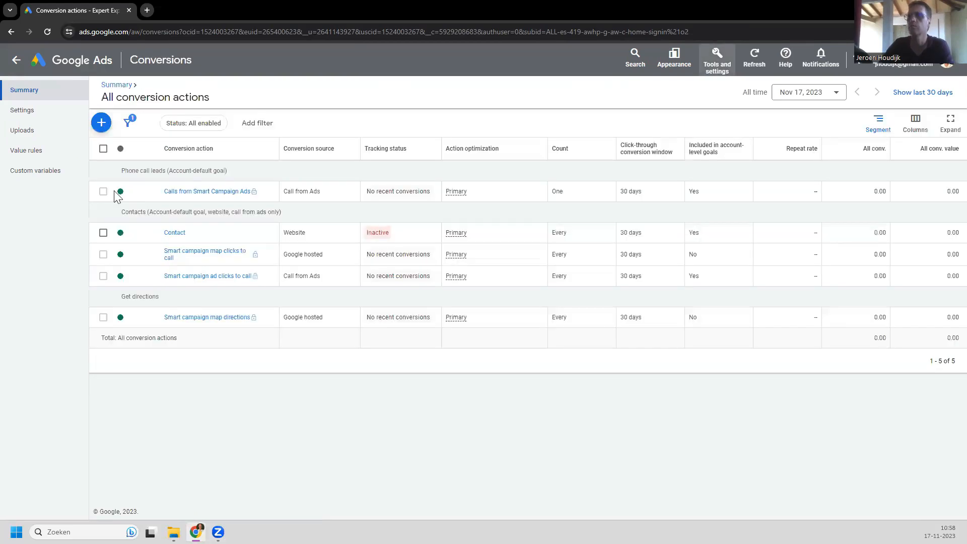
{"action": "left_click", "coordinate": [103, 149]}
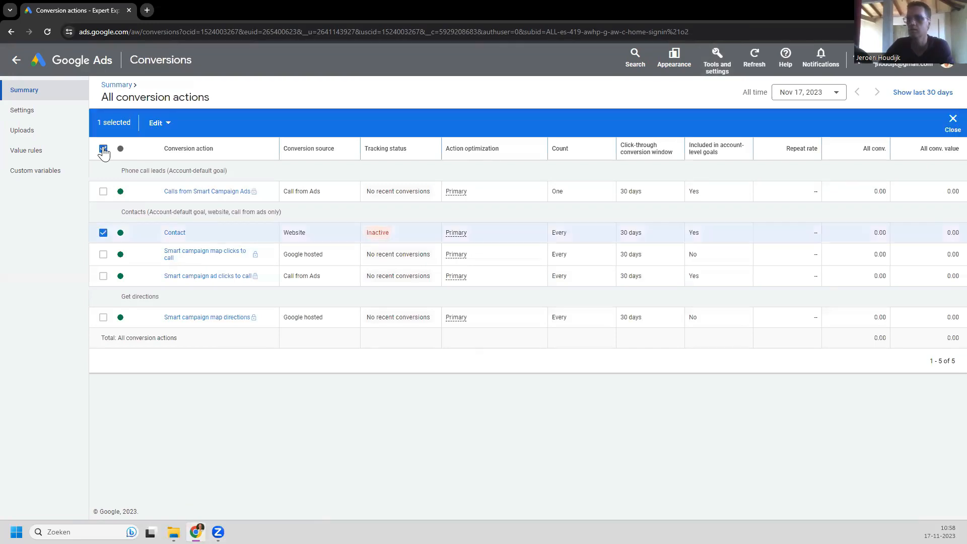
{"action": "left_click", "coordinate": [103, 150]}
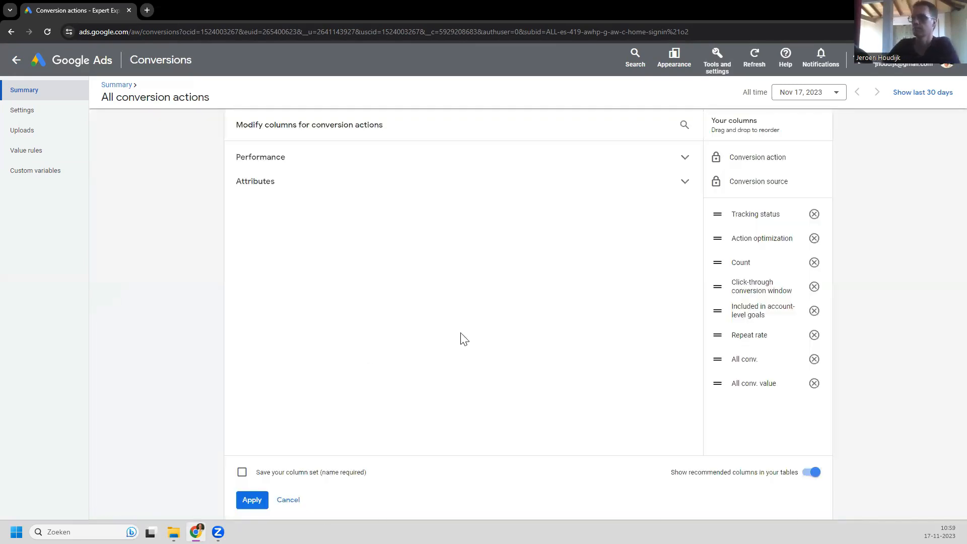
{"action": "left_click", "coordinate": [289, 500]}
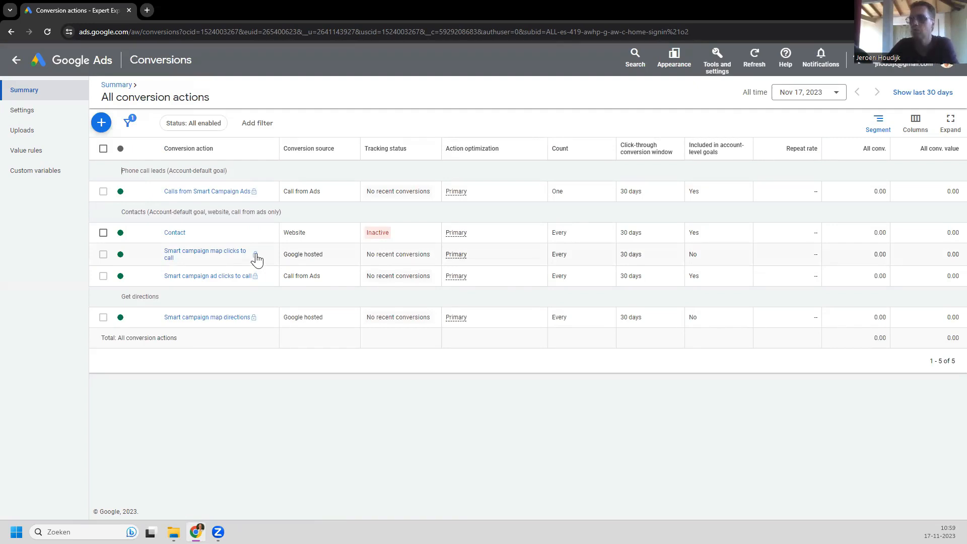
Step: Open Smart campaign map clicks to call, check its can't-be-edited notice, and go back
{"action": "left_click", "coordinate": [255, 258]}
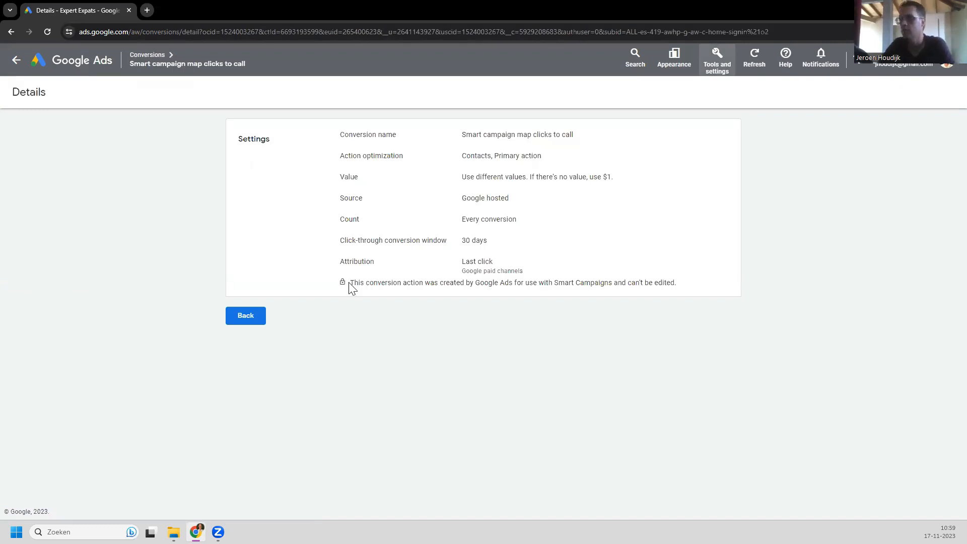
{"action": "left_click_drag", "start_coordinate": [349, 283], "coordinate": [683, 289]}
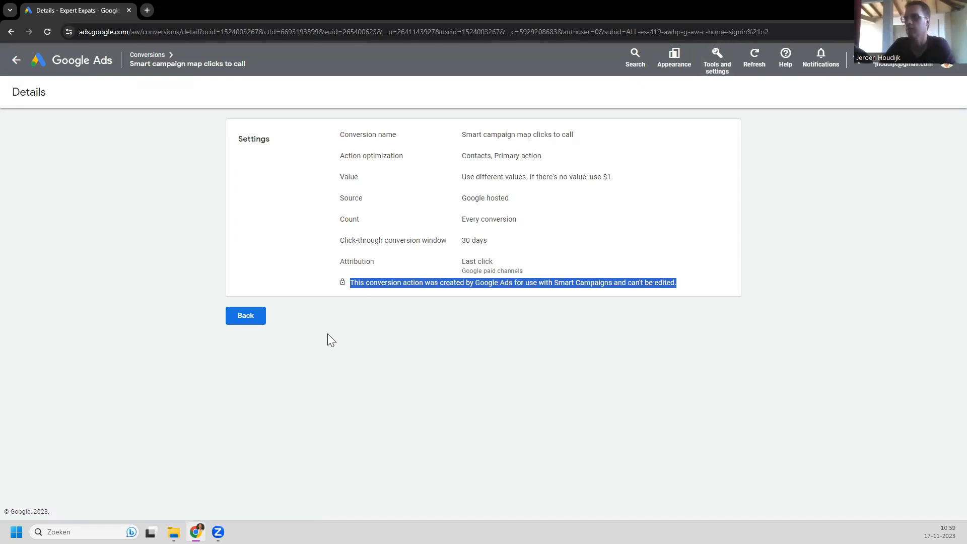
{"action": "left_click", "coordinate": [240, 320]}
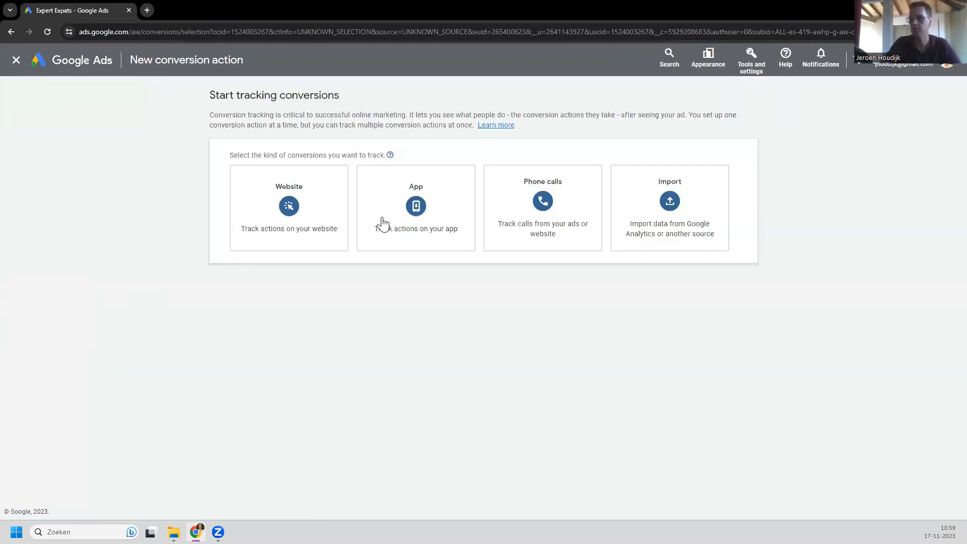
Step: Import the purchase event from the Google Analytics 4 (Web) property as a conversion
{"action": "left_click", "coordinate": [680, 204]}
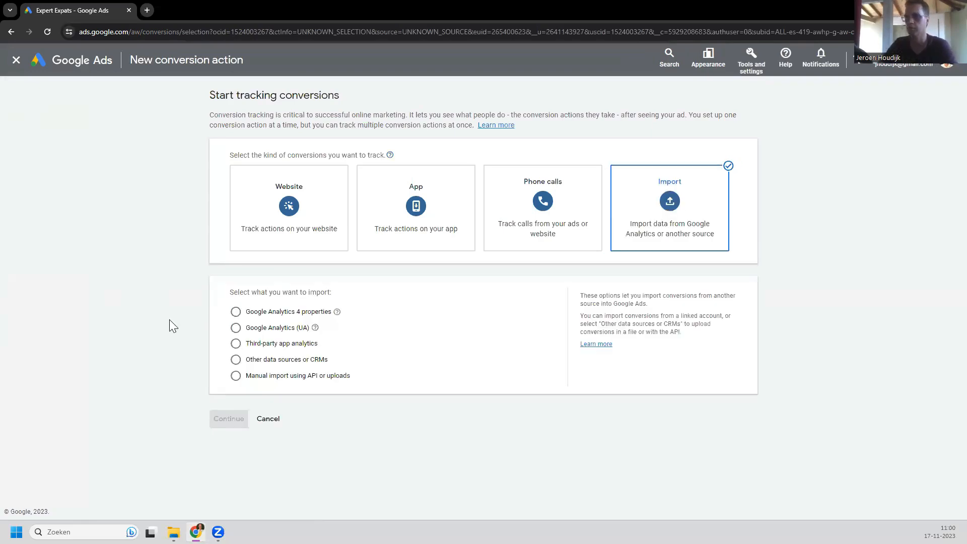
{"action": "left_click", "coordinate": [235, 312]}
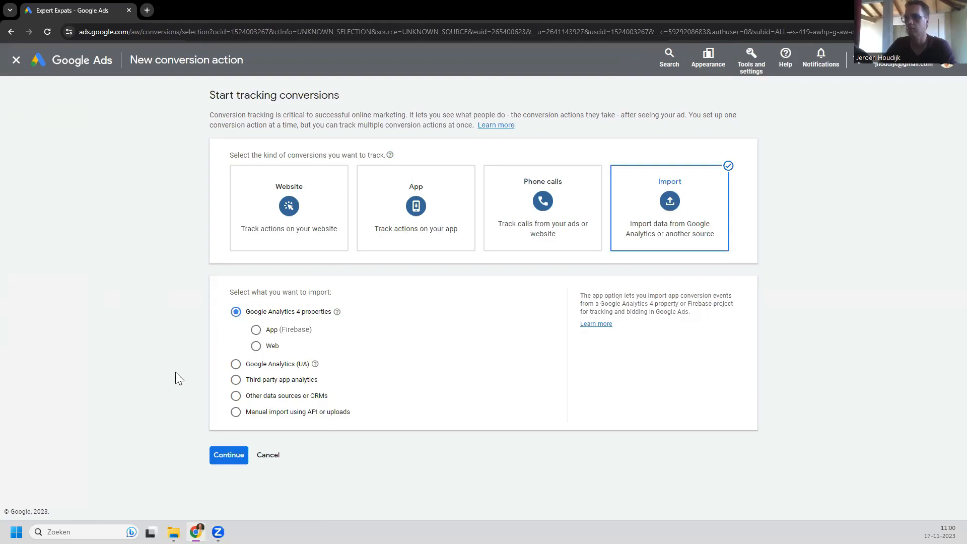
{"action": "left_click", "coordinate": [256, 346]}
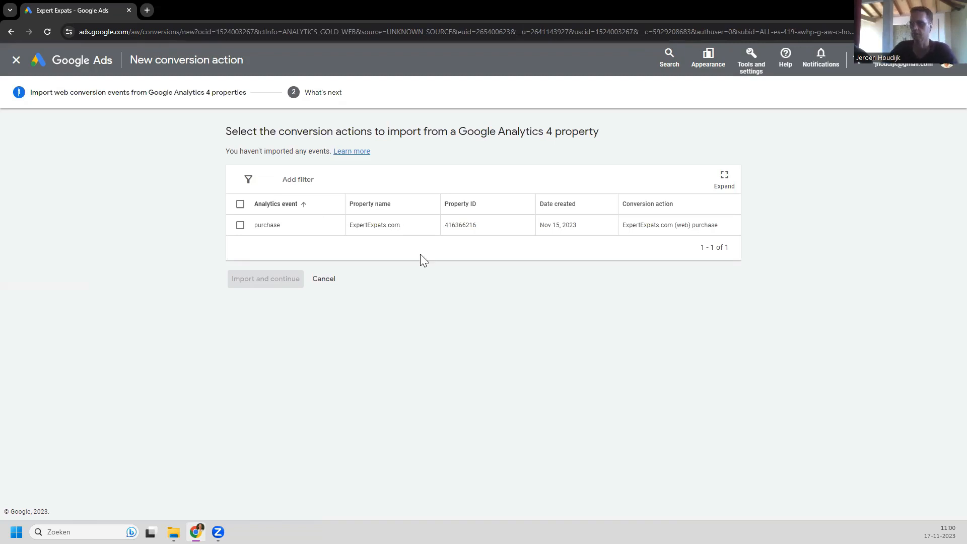
{"action": "left_click", "coordinate": [240, 225]}
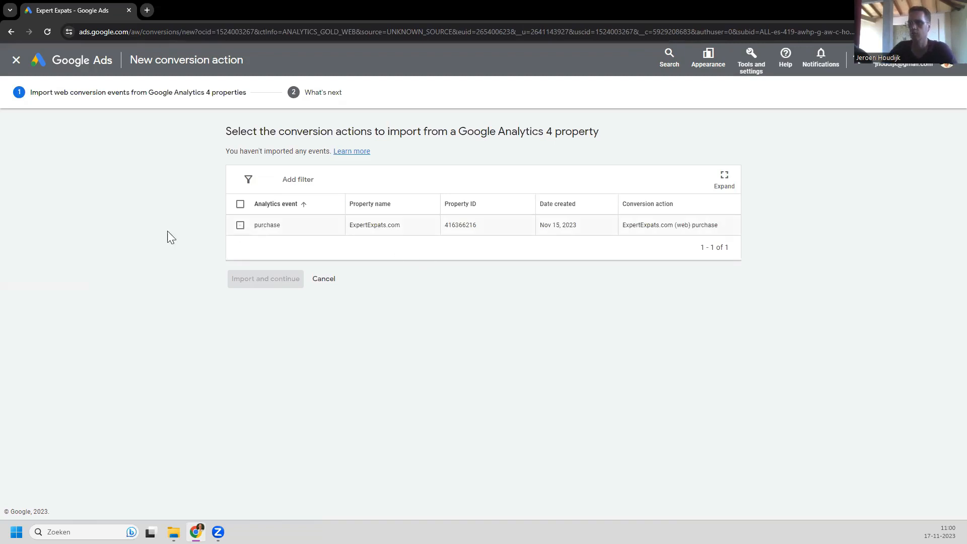
{"action": "left_click", "coordinate": [286, 278]}
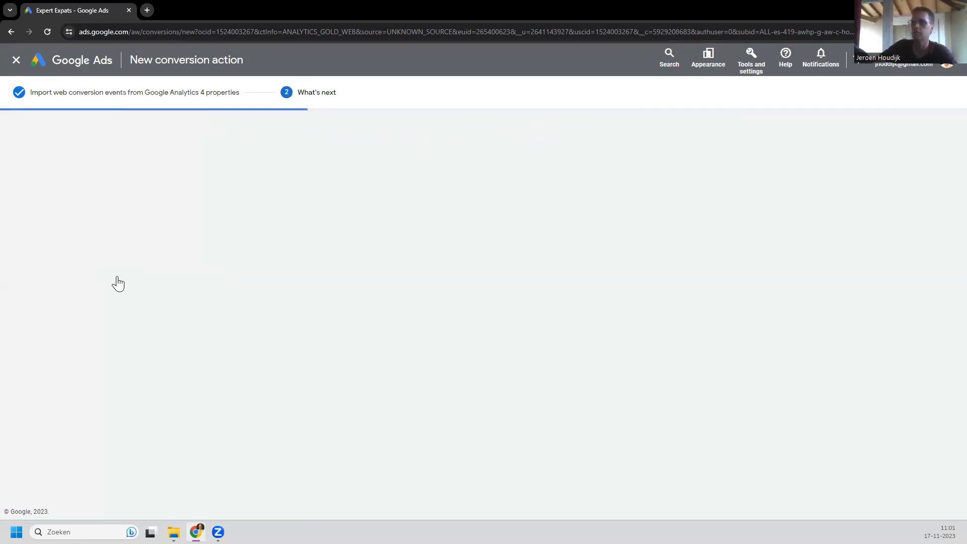
Step: Finish the import and open the Contact conversion action's details for editing
{"action": "left_click", "coordinate": [243, 266]}
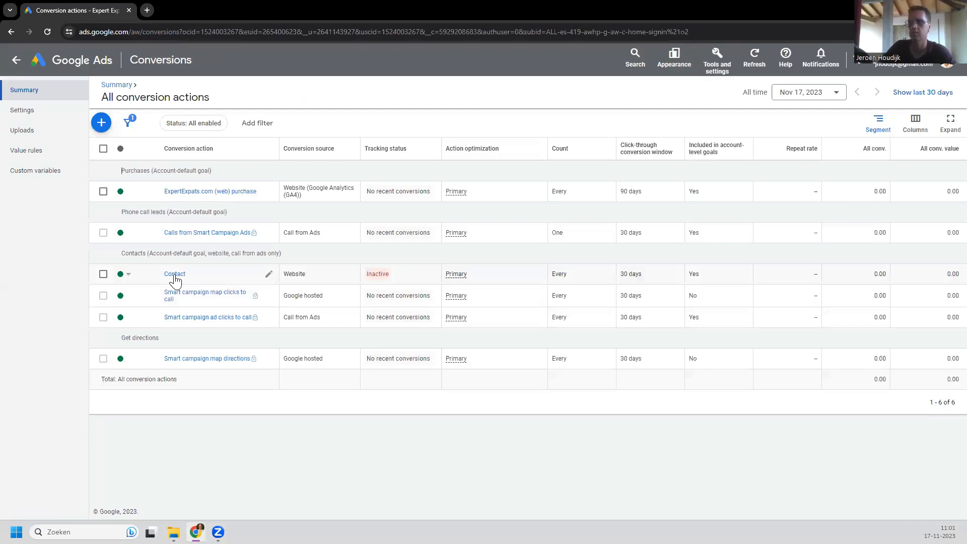
{"action": "left_click", "coordinate": [175, 276]}
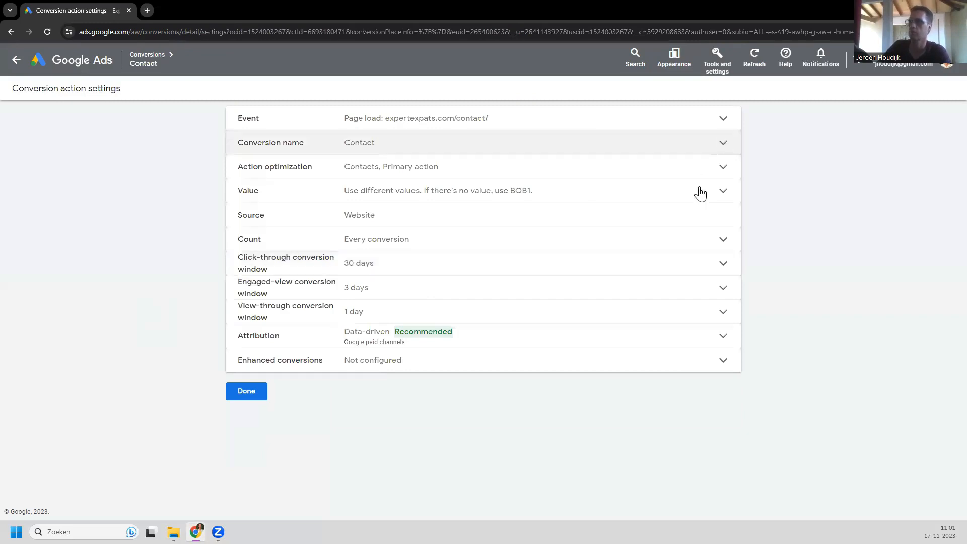
Step: Change the Contact conversion's currency from Bolivianos to US Dollar (USD $) and save
{"action": "left_click", "coordinate": [724, 198]}
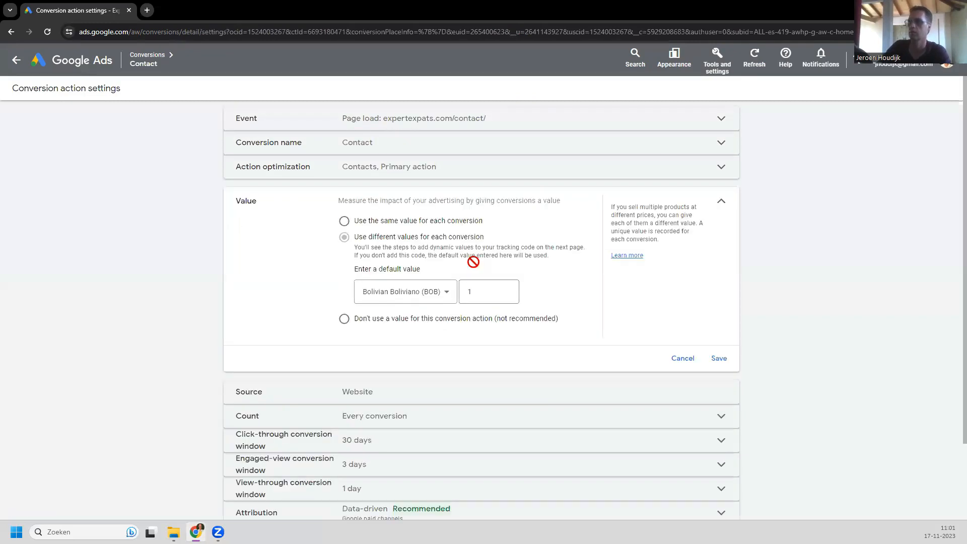
{"action": "left_click", "coordinate": [448, 295]}
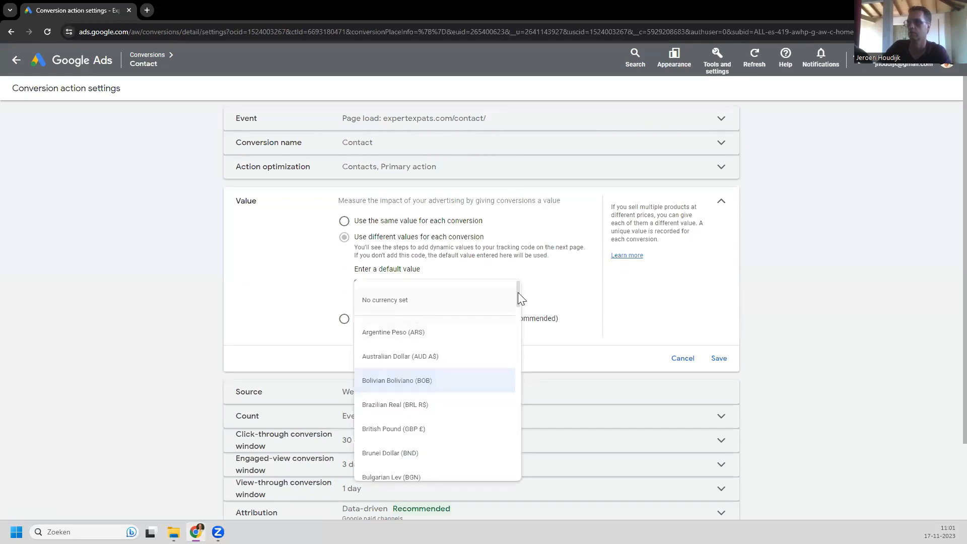
{"action": "left_click", "coordinate": [520, 347]}
{"action": "scroll", "coordinate": [526, 454], "scroll_direction": "down", "scroll_amount": 2}
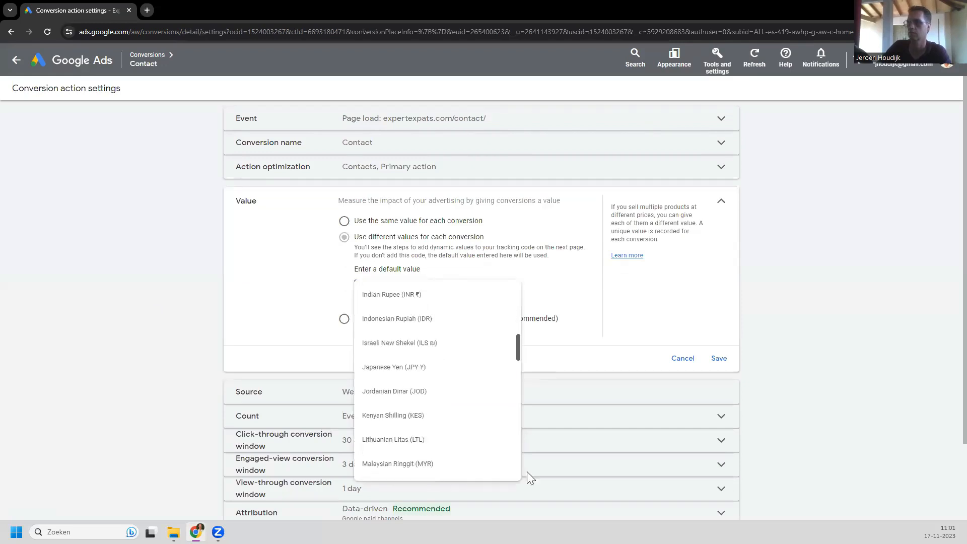
{"action": "scroll", "coordinate": [527, 471], "scroll_direction": "down", "scroll_amount": 15}
{"action": "scroll", "coordinate": [524, 432], "scroll_direction": "up", "scroll_amount": 5}
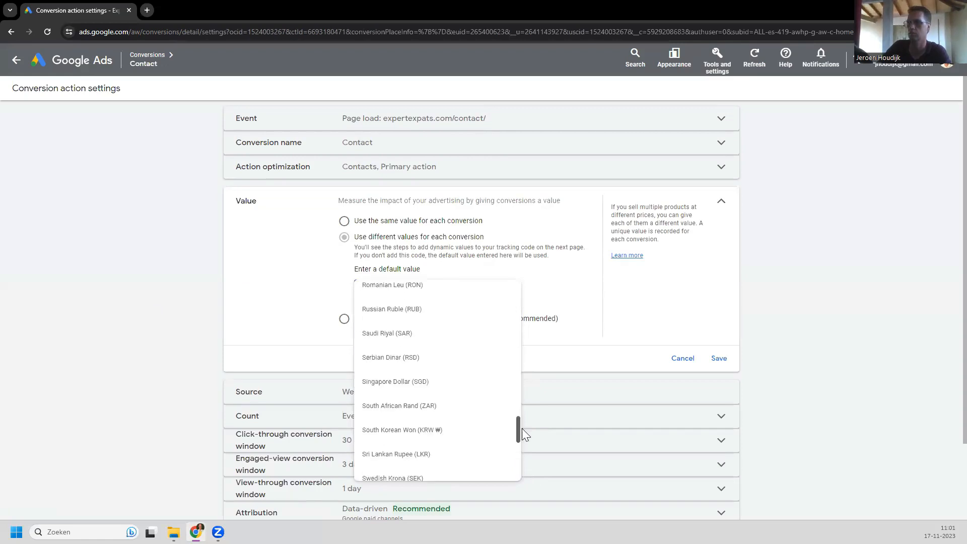
{"action": "scroll", "coordinate": [522, 428], "scroll_direction": "down", "scroll_amount": 1}
{"action": "scroll", "coordinate": [522, 453], "scroll_direction": "down", "scroll_amount": 5}
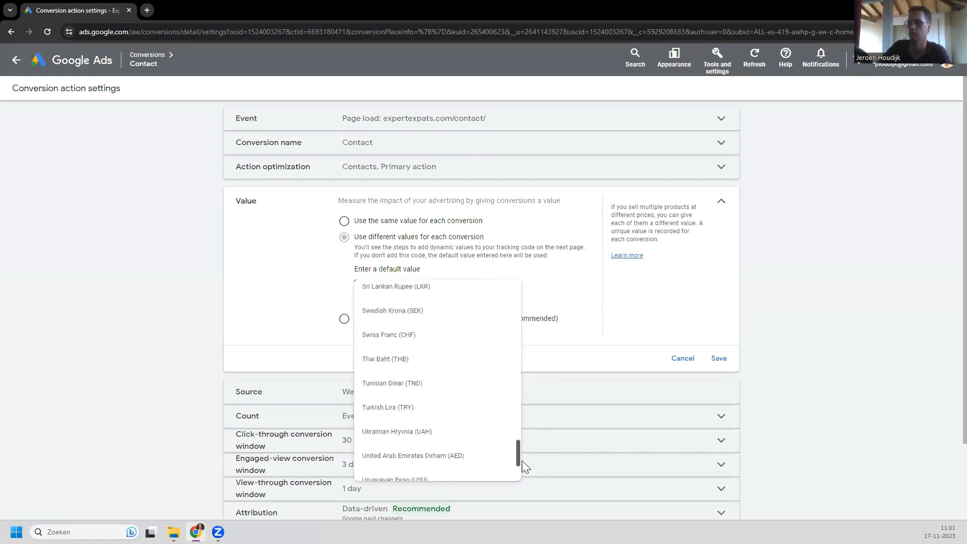
{"action": "left_click", "coordinate": [406, 444]}
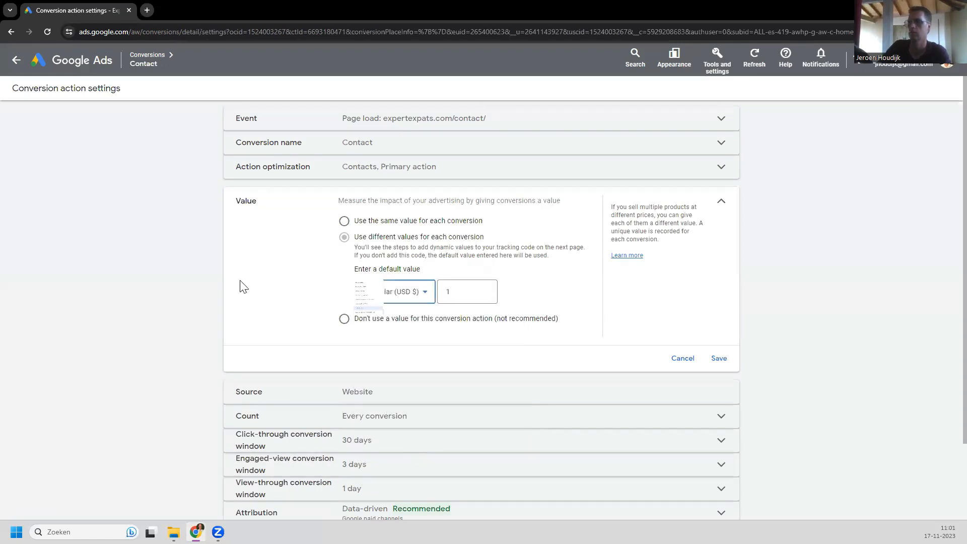
{"action": "left_click", "coordinate": [723, 360]}
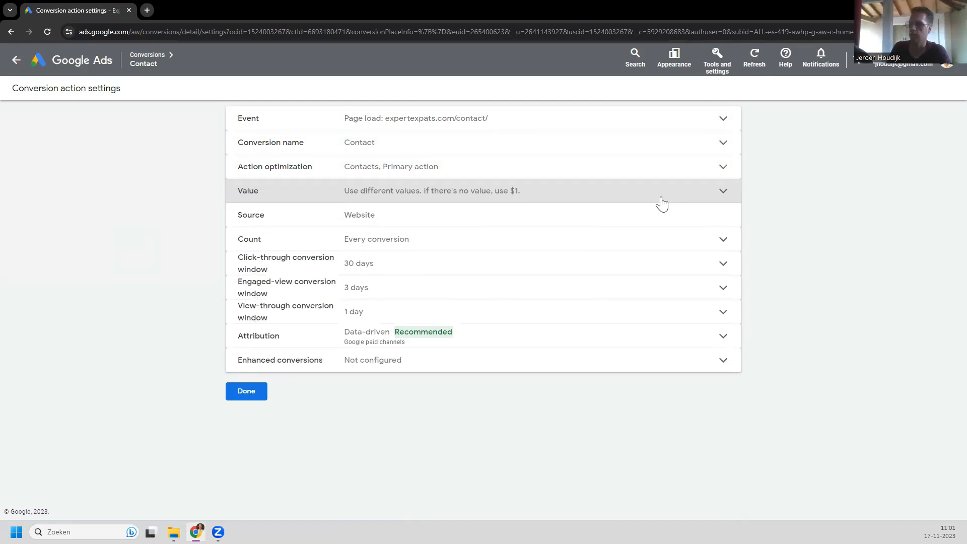
Step: Set the Contact conversion's default value to 50 and save, returning to its details
{"action": "left_click", "coordinate": [714, 198]}
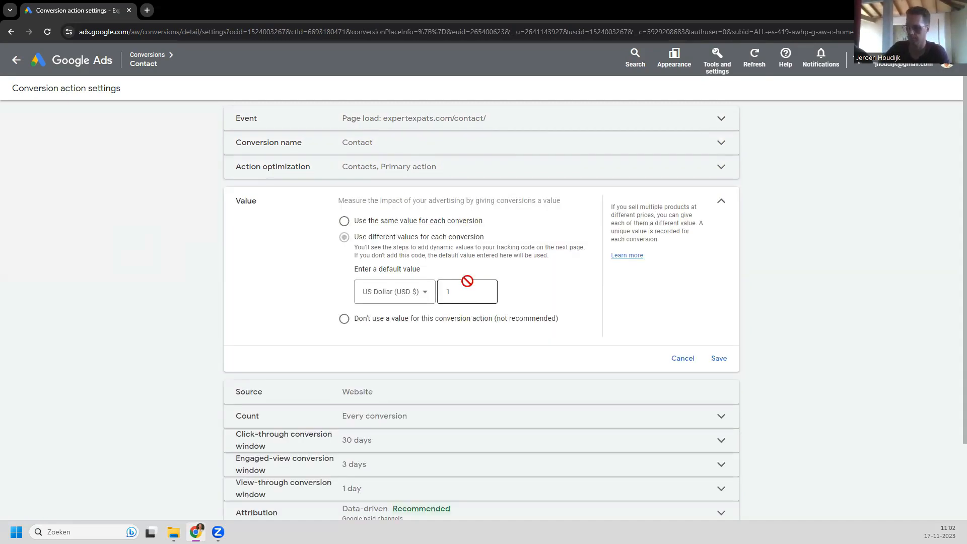
{"action": "left_click", "coordinate": [466, 284]}
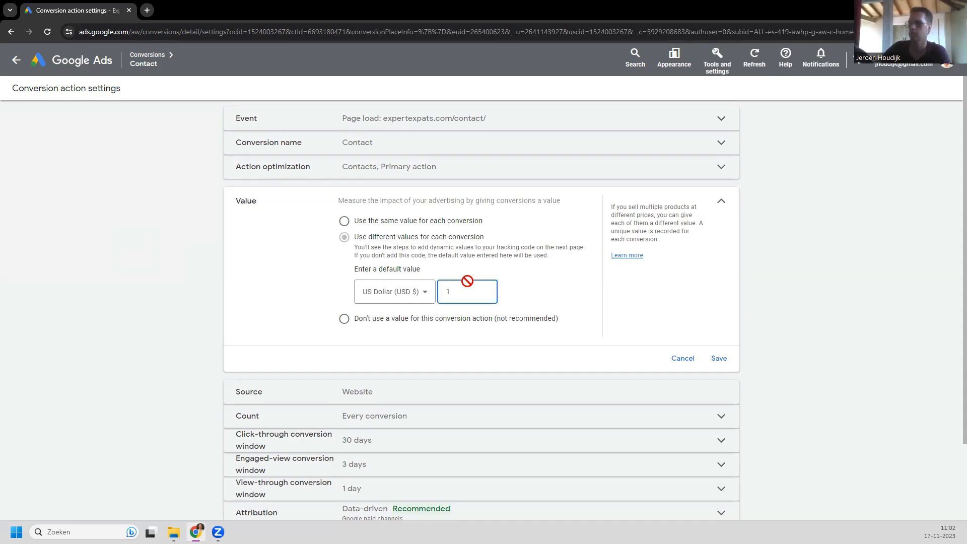
{"action": "type", "text": "50"}
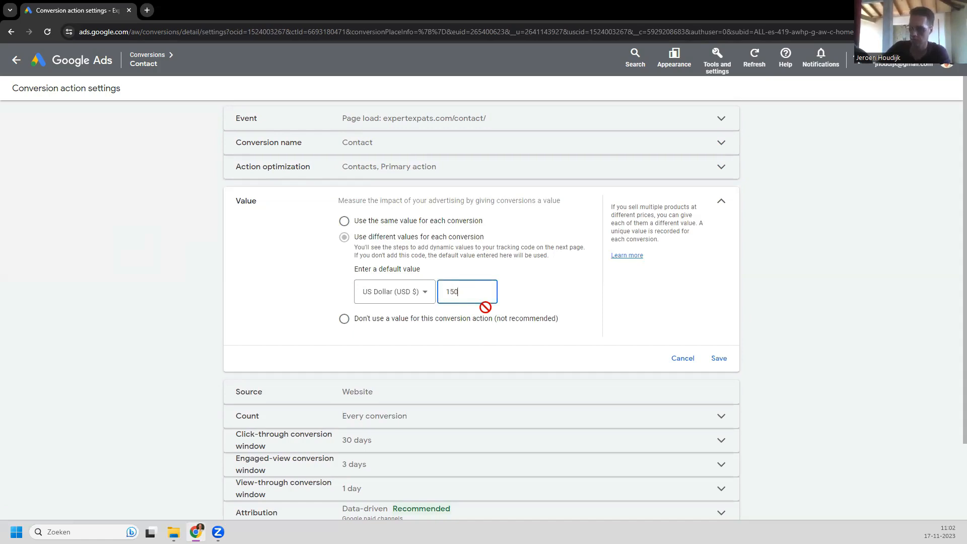
{"action": "key", "text": "BackSpace"}
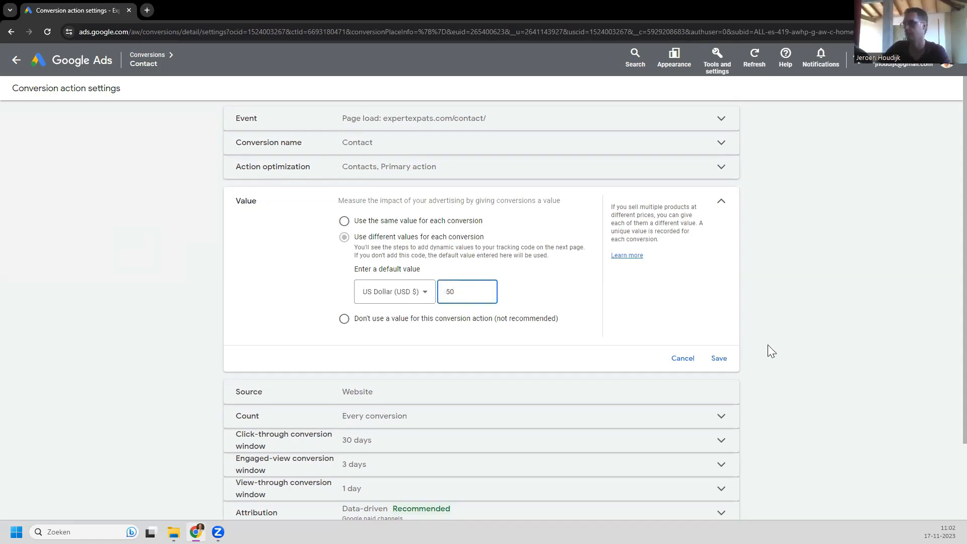
{"action": "left_click", "coordinate": [720, 359]}
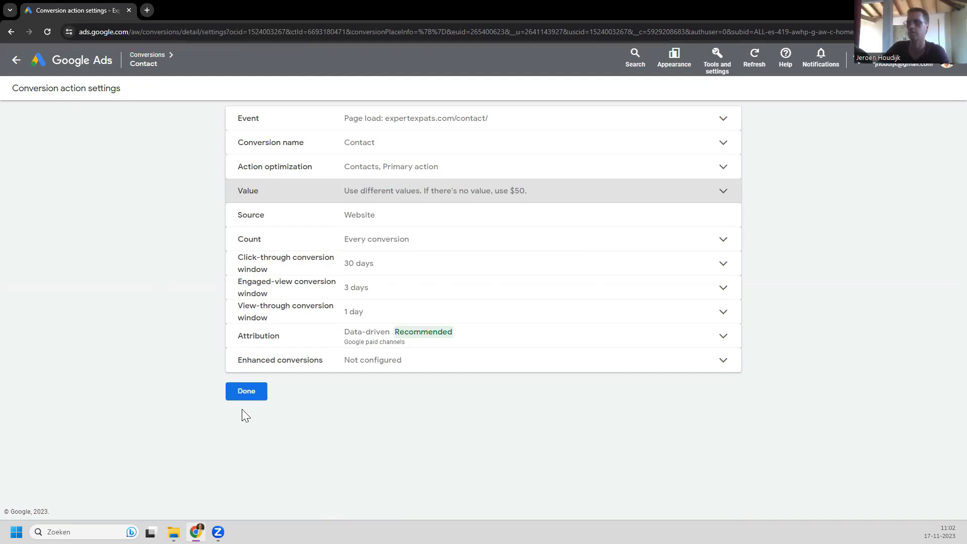
{"action": "left_click", "coordinate": [245, 393]}
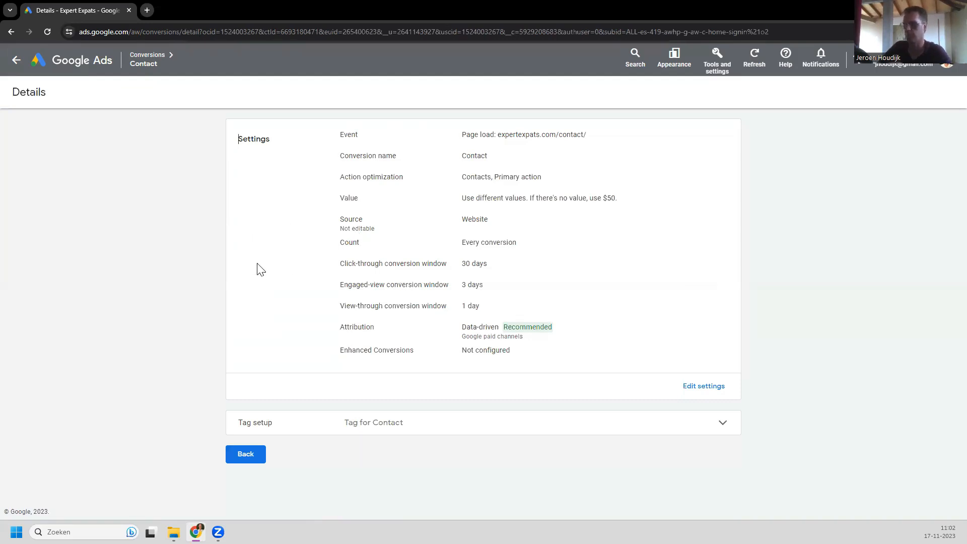
{"action": "left_click", "coordinate": [358, 423]}
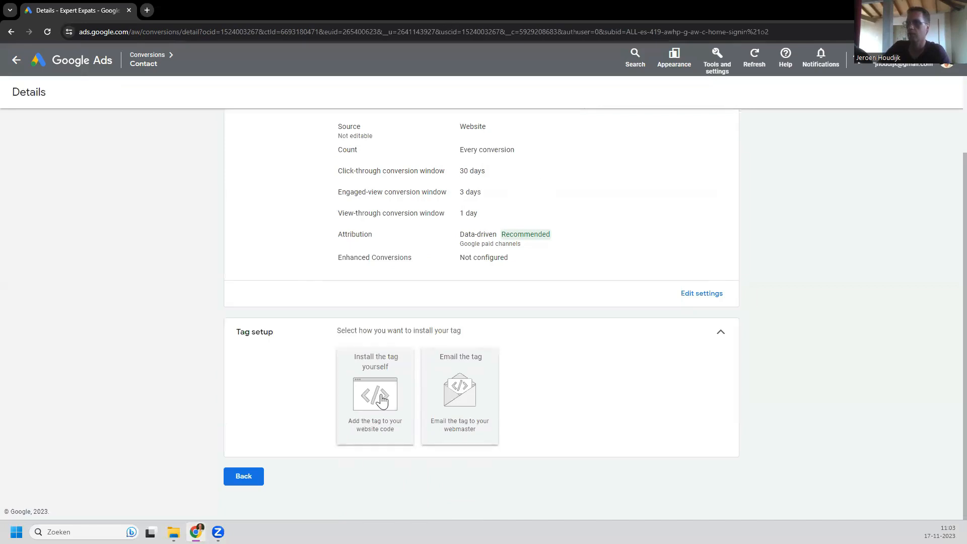
Step: Review the HTML tag code under Install the tag yourself, then switch to Email the tag
{"action": "left_click", "coordinate": [382, 400]}
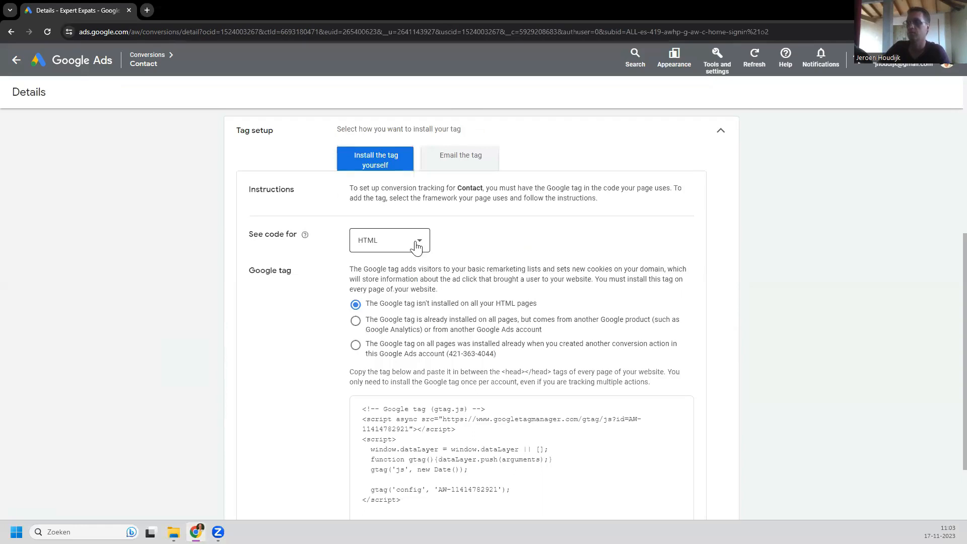
{"action": "left_click", "coordinate": [391, 242]}
{"action": "left_click", "coordinate": [298, 349]}
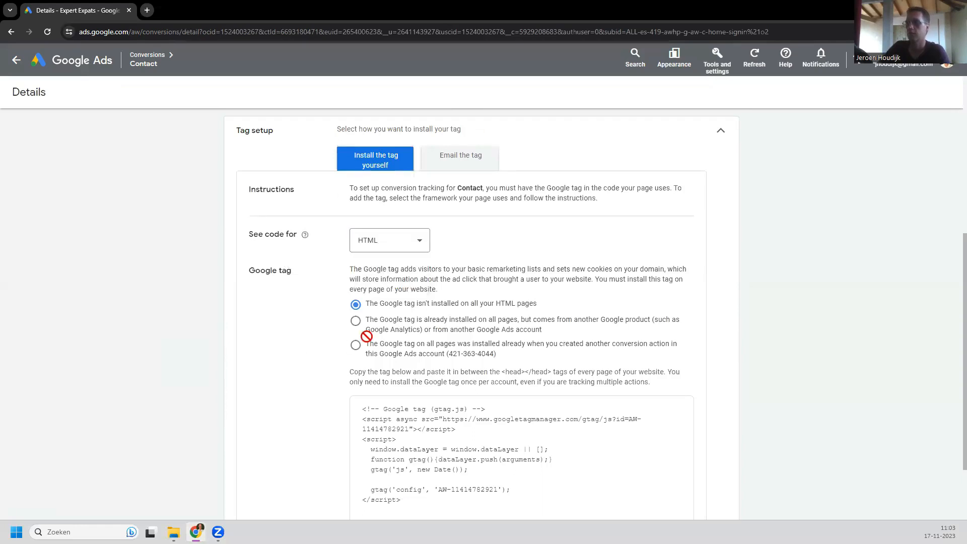
{"action": "scroll", "coordinate": [324, 319], "scroll_direction": "down", "scroll_amount": 2}
{"action": "scroll", "coordinate": [324, 319], "scroll_direction": "up", "scroll_amount": 5}
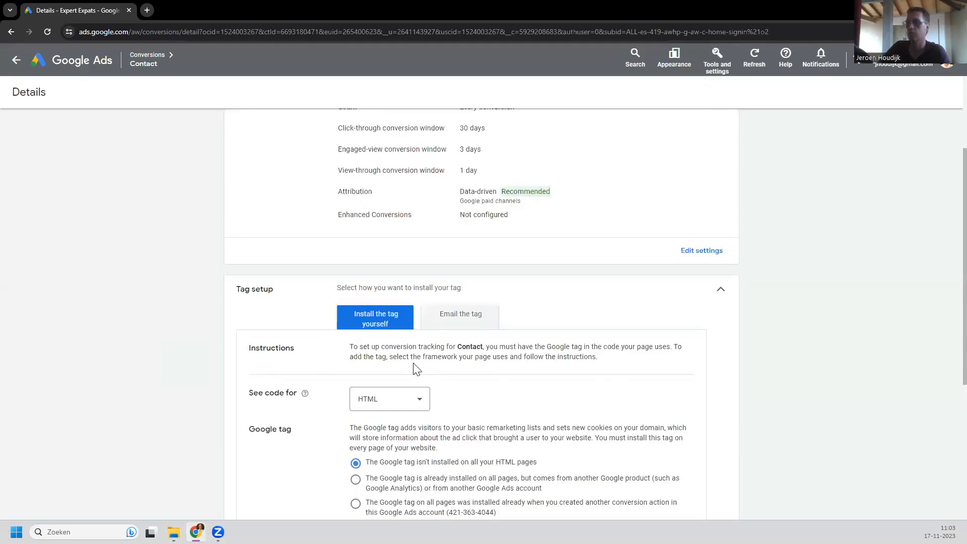
{"action": "scroll", "coordinate": [332, 351], "scroll_direction": "down", "scroll_amount": 2}
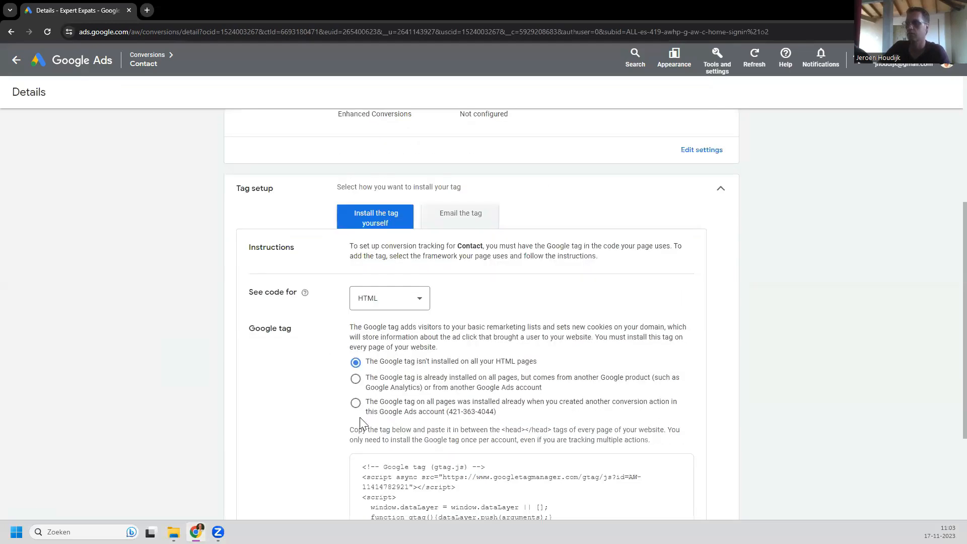
{"action": "scroll", "coordinate": [324, 341], "scroll_direction": "down", "scroll_amount": 3}
{"action": "scroll", "coordinate": [463, 216], "scroll_direction": "up", "scroll_amount": 3}
{"action": "left_click", "coordinate": [463, 217]}
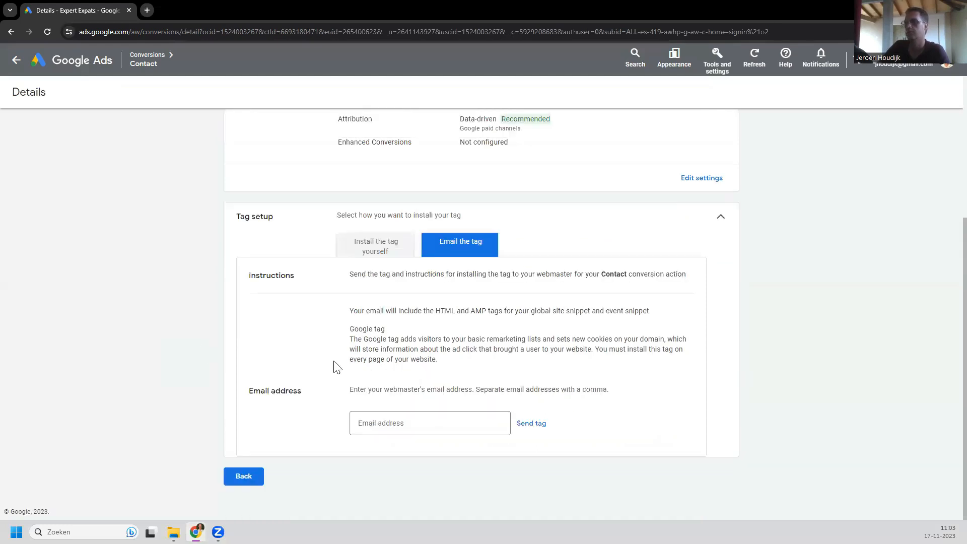
{"action": "scroll", "coordinate": [333, 367], "scroll_direction": "up", "scroll_amount": 4}
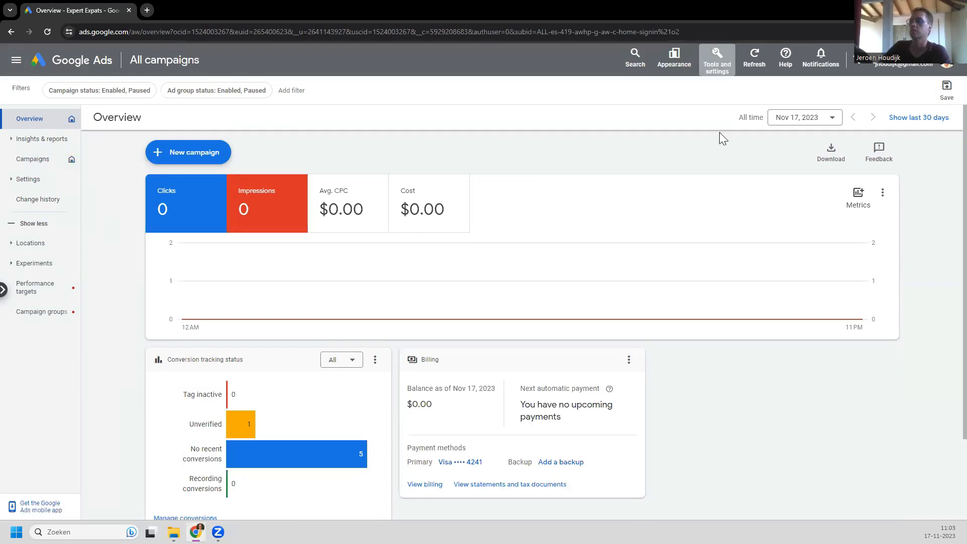
Step: Go to the Conversions page under Tools and settings > Measurement
{"action": "left_click", "coordinate": [718, 58]}
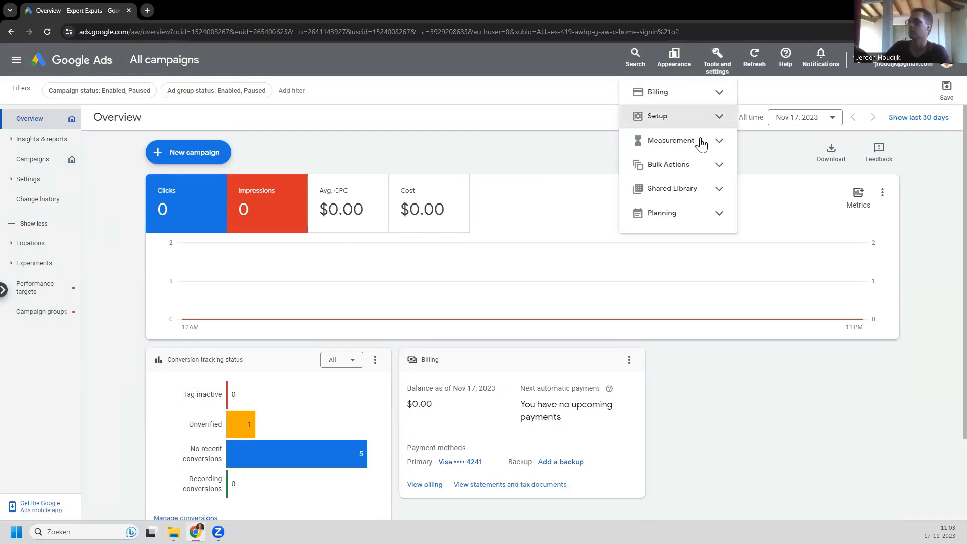
{"action": "left_click", "coordinate": [712, 143]}
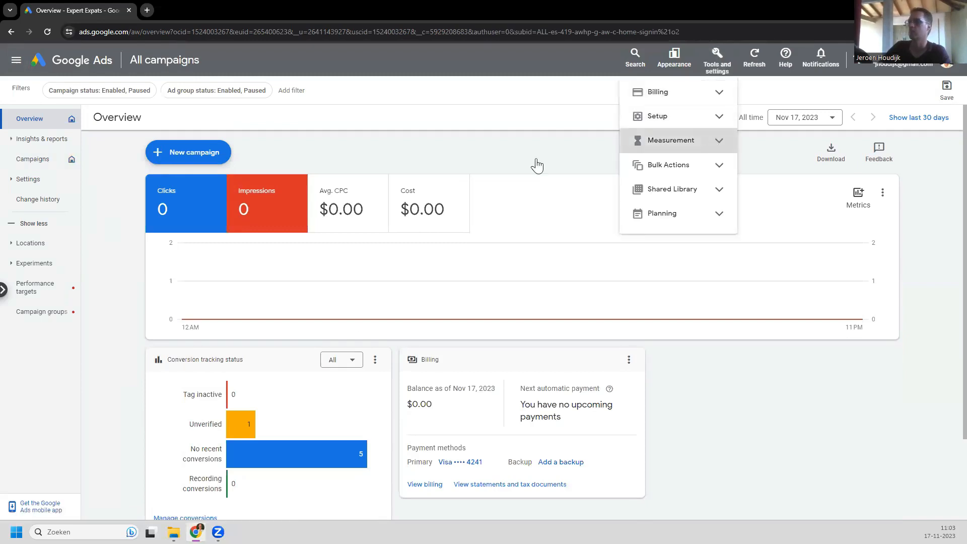
{"action": "left_click", "coordinate": [676, 167]}
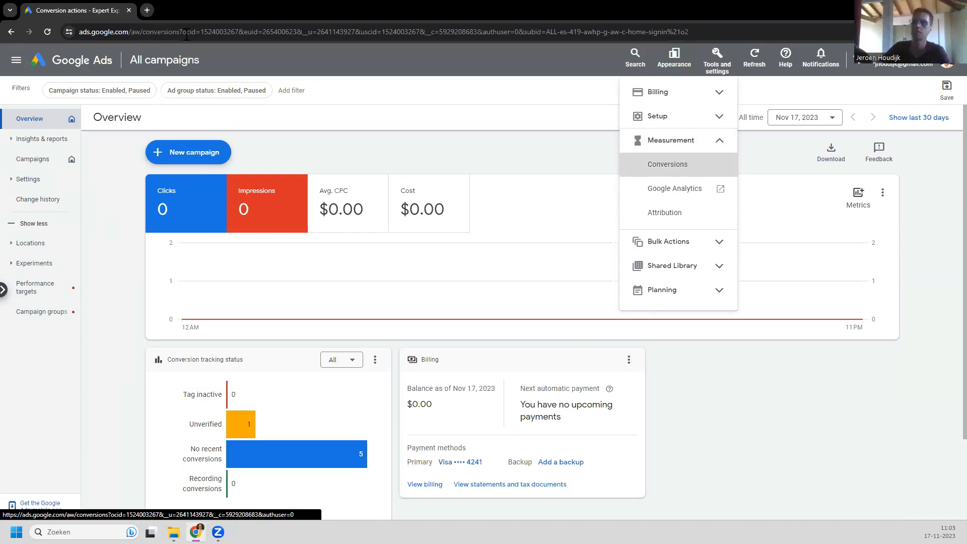
Step: Load tagmanager.google.com in a new browser tab, then return to the Google Ads tab
{"action": "key", "text": "ctrl+t"}
{"action": "type", "text": "tag"}
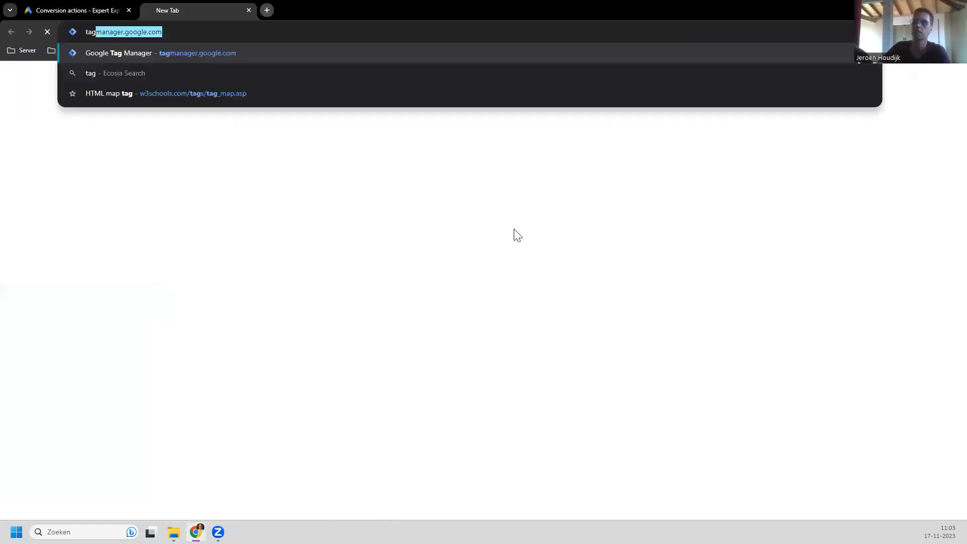
{"action": "key", "text": "Return"}
{"action": "key", "text": "ctrl+Tab"}
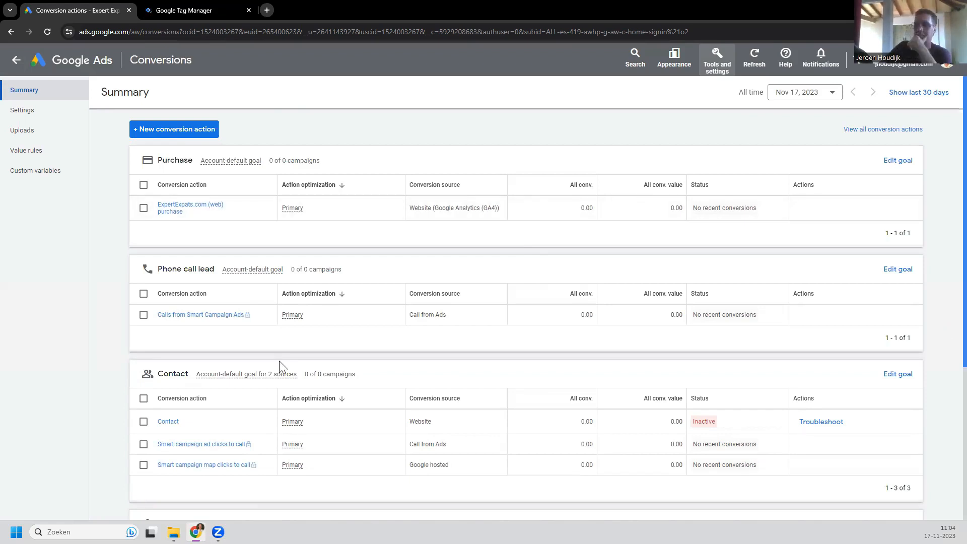
Step: Remove the Contact conversion action from the conversions list
{"action": "scroll", "coordinate": [281, 367], "scroll_direction": "down", "scroll_amount": 2}
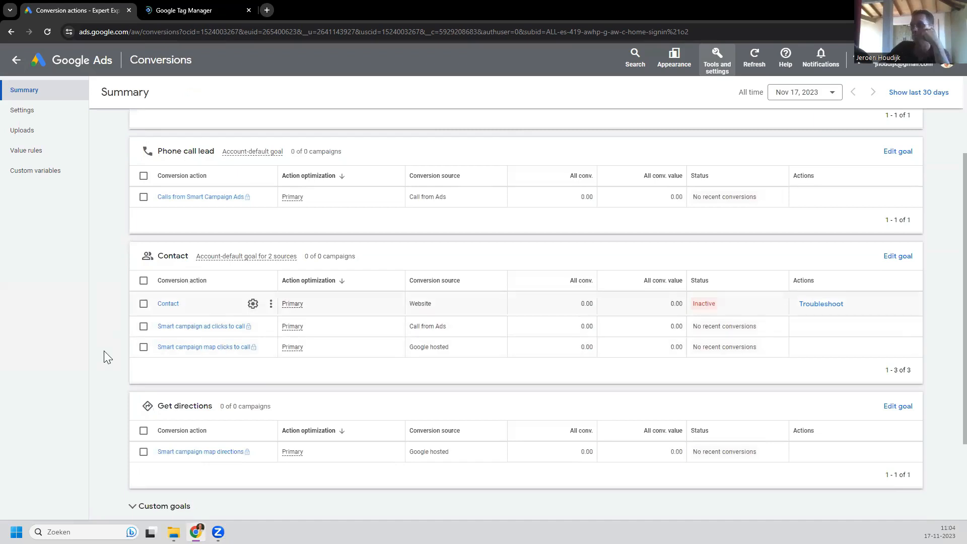
{"action": "mouse_move", "coordinate": [166, 292]}
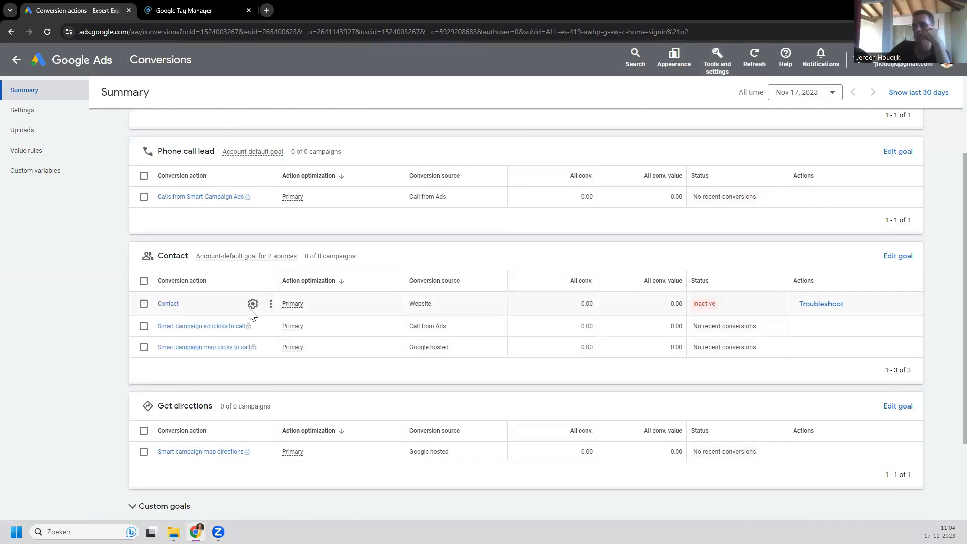
{"action": "left_click", "coordinate": [143, 304]}
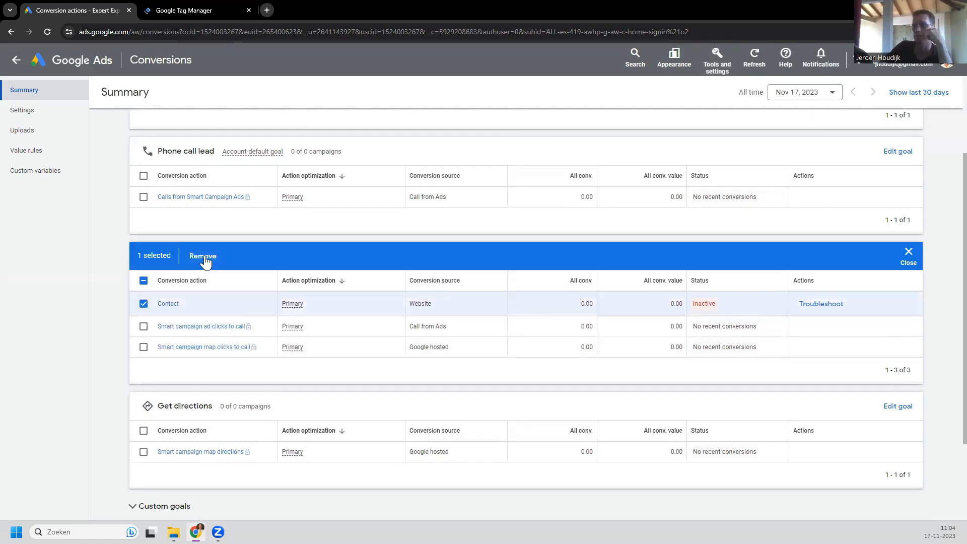
{"action": "left_click", "coordinate": [203, 256]}
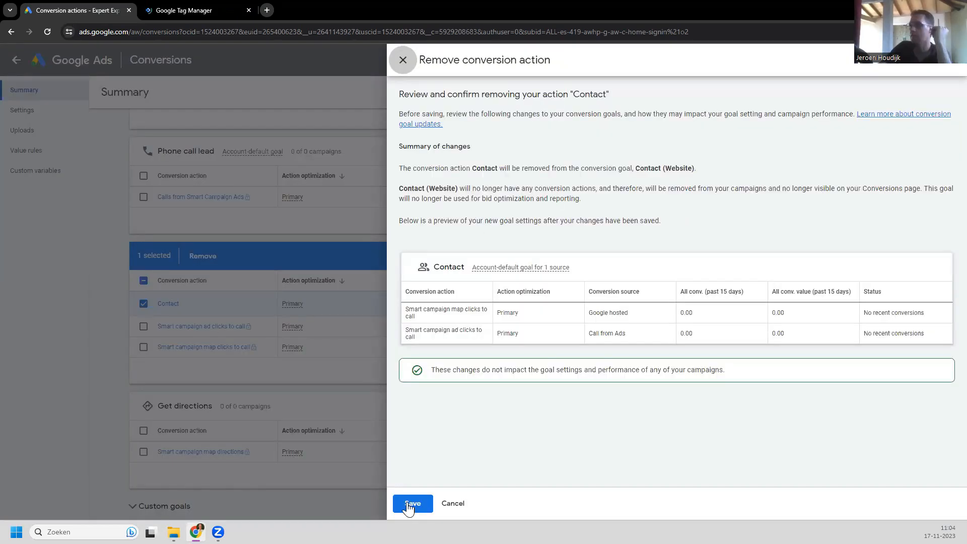
{"action": "left_click", "coordinate": [410, 504]}
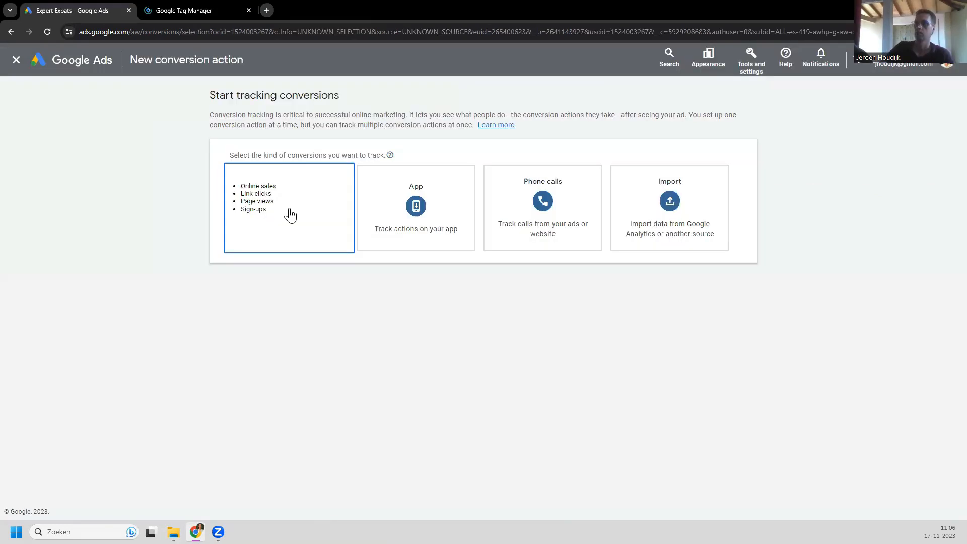
{"action": "left_click", "coordinate": [290, 215]}
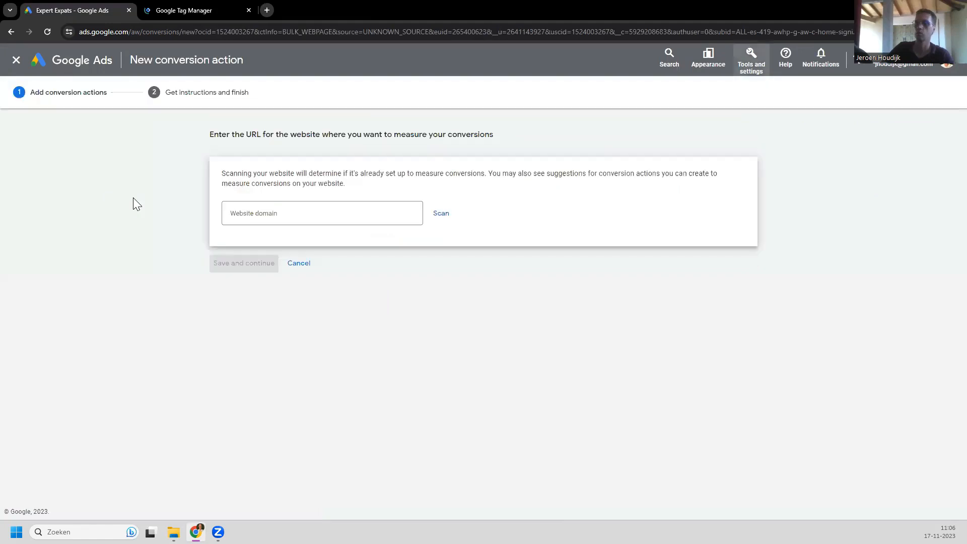
{"action": "left_click", "coordinate": [306, 213]}
{"action": "type", "text": "https://expertexpats.com/"}
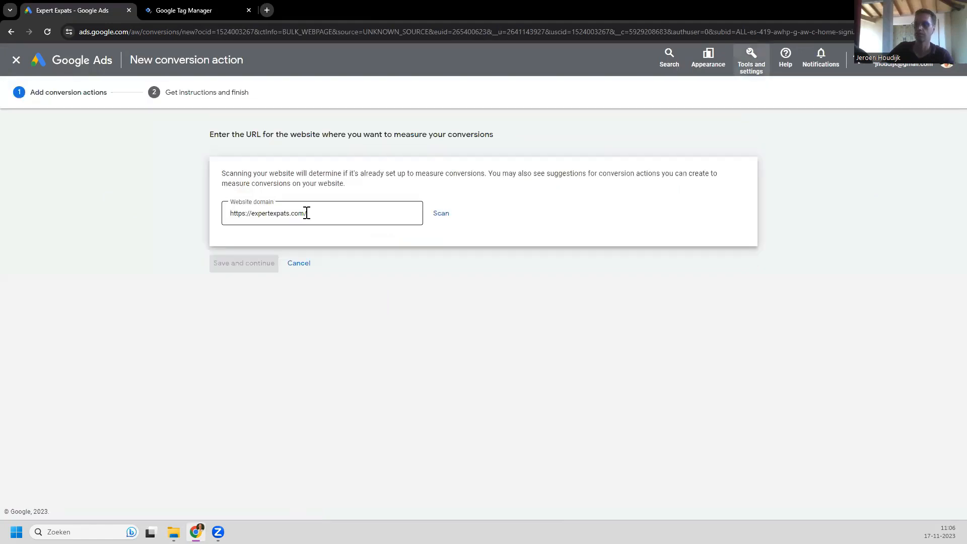
{"action": "left_click", "coordinate": [440, 215]}
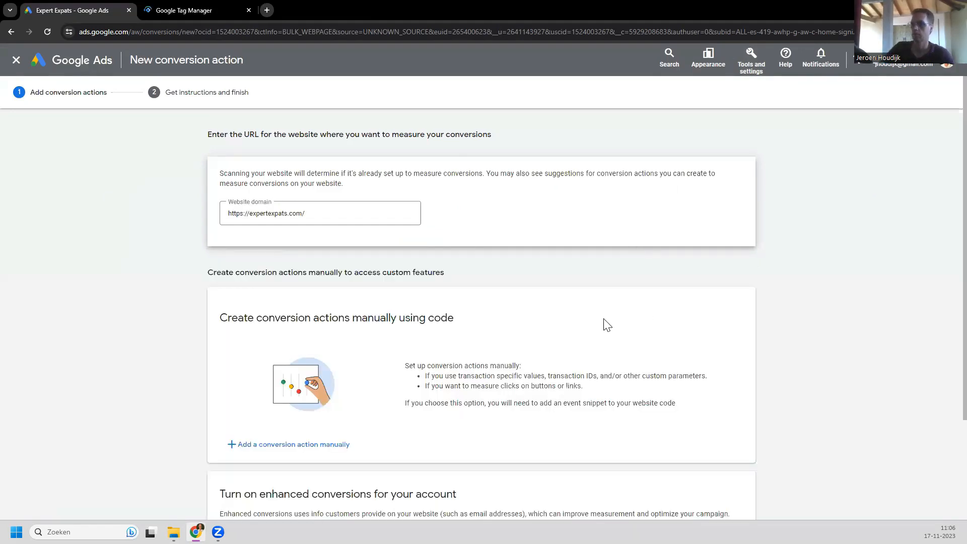
{"action": "scroll", "coordinate": [280, 321], "scroll_direction": "down", "scroll_amount": 3}
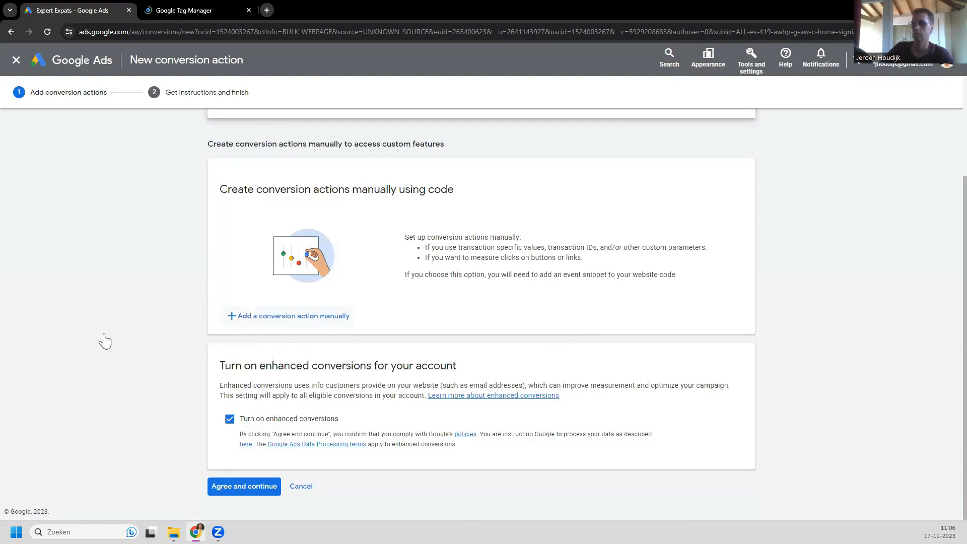
{"action": "left_click", "coordinate": [236, 322]}
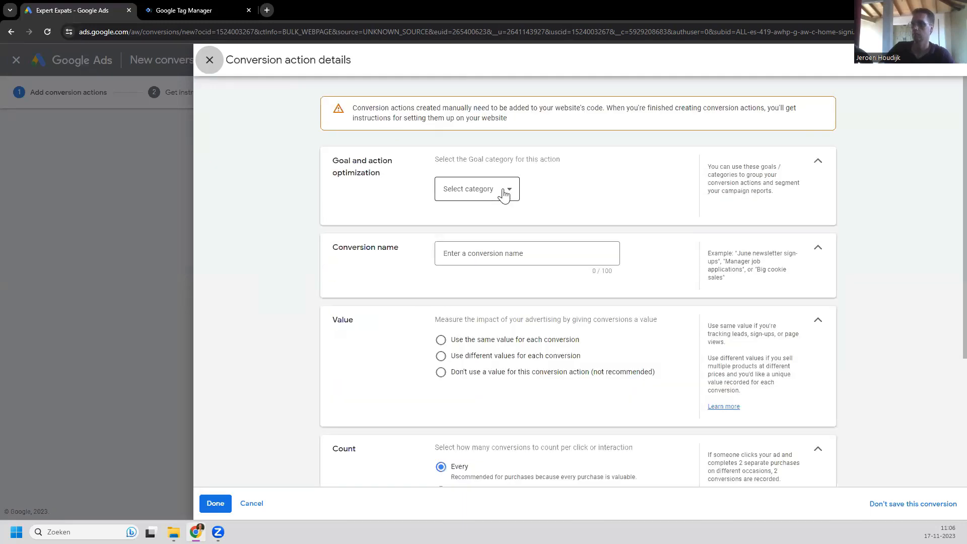
Step: Choose the Submit lead form category and name the conversion action generate_lead
{"action": "left_click", "coordinate": [506, 193]}
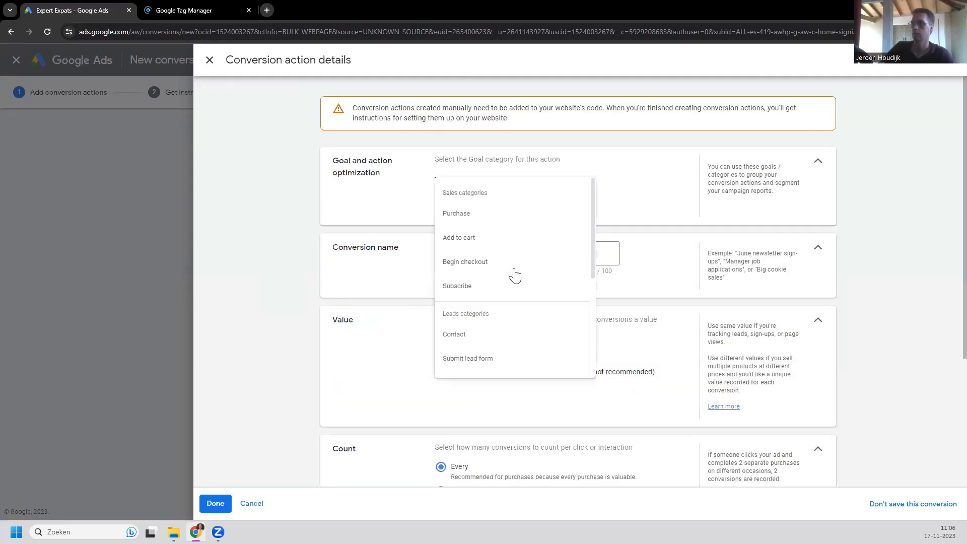
{"action": "left_click", "coordinate": [490, 363]}
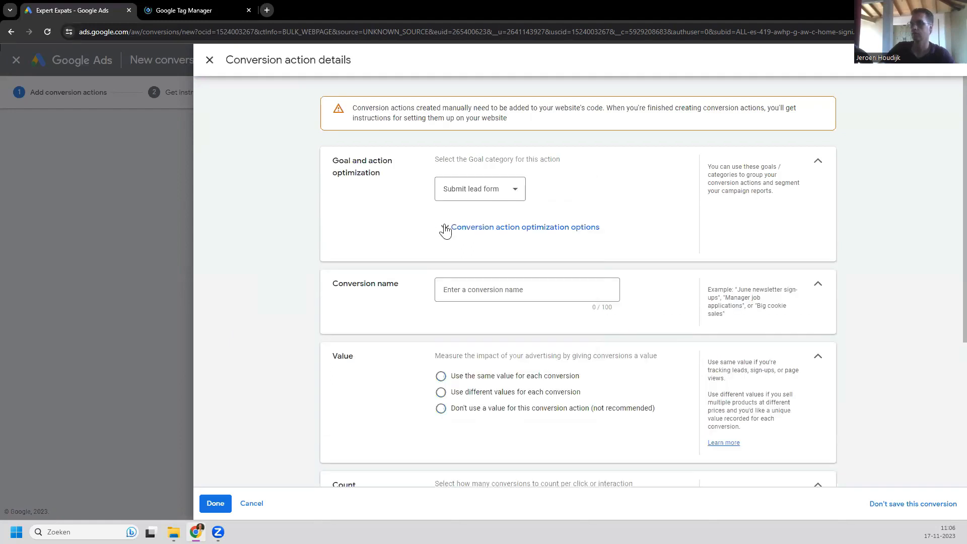
{"action": "left_click", "coordinate": [445, 229]}
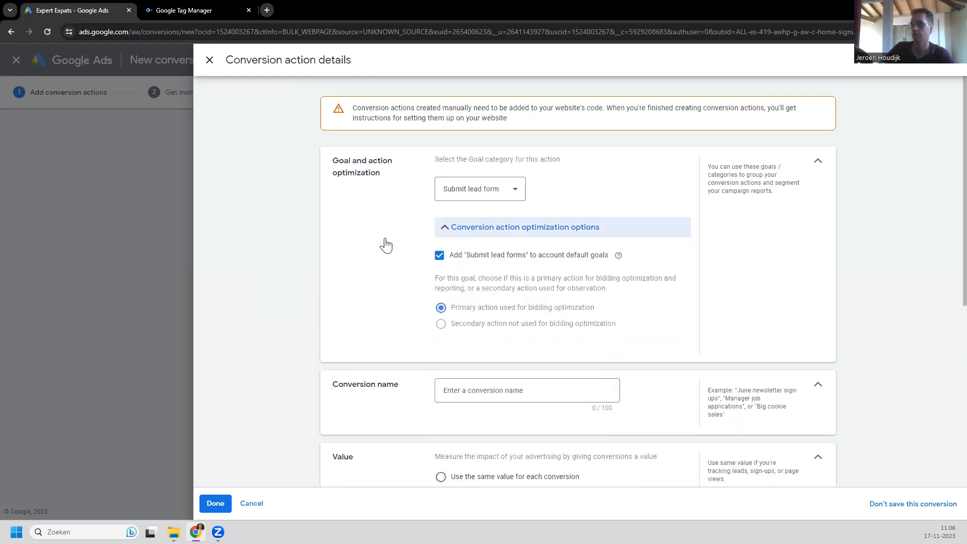
{"action": "scroll", "coordinate": [479, 188], "scroll_direction": "down", "scroll_amount": 2}
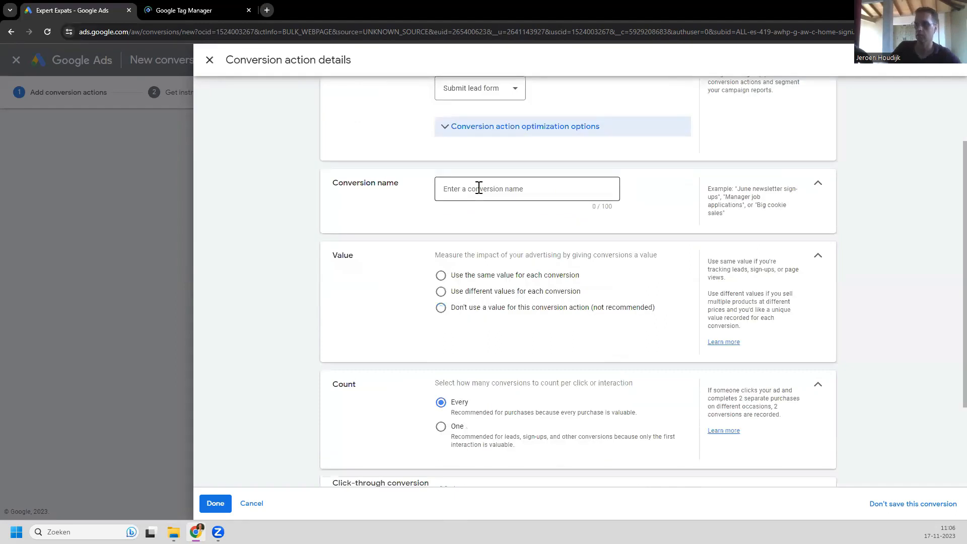
{"action": "left_click", "coordinate": [479, 188]}
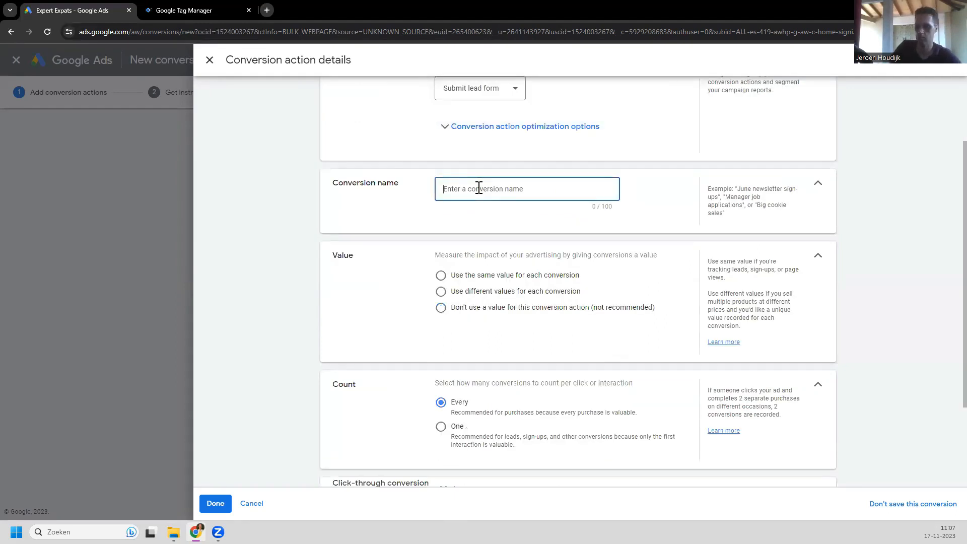
{"action": "type", "text": "generate"}
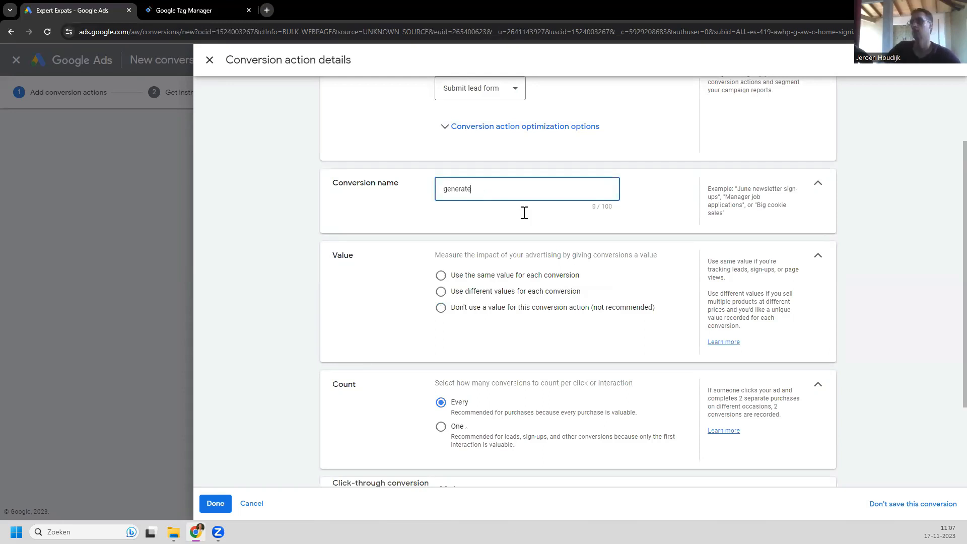
{"action": "type", "text": "_lead"}
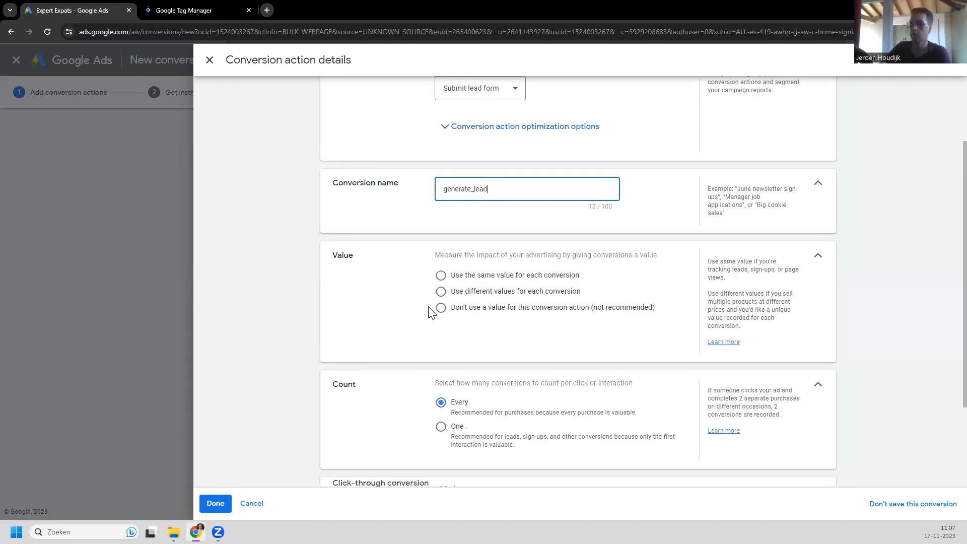
Step: Give every conversion the same value of 50, count one per interaction, and save
{"action": "left_click", "coordinate": [442, 281]}
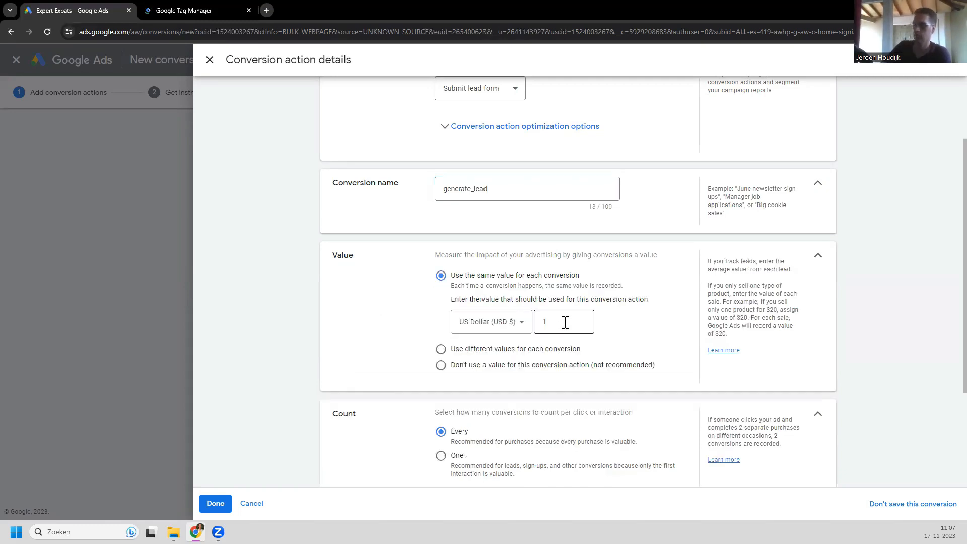
{"action": "left_click", "coordinate": [566, 322]}
{"action": "key", "text": "BackSpace"}
{"action": "type", "text": "50"}
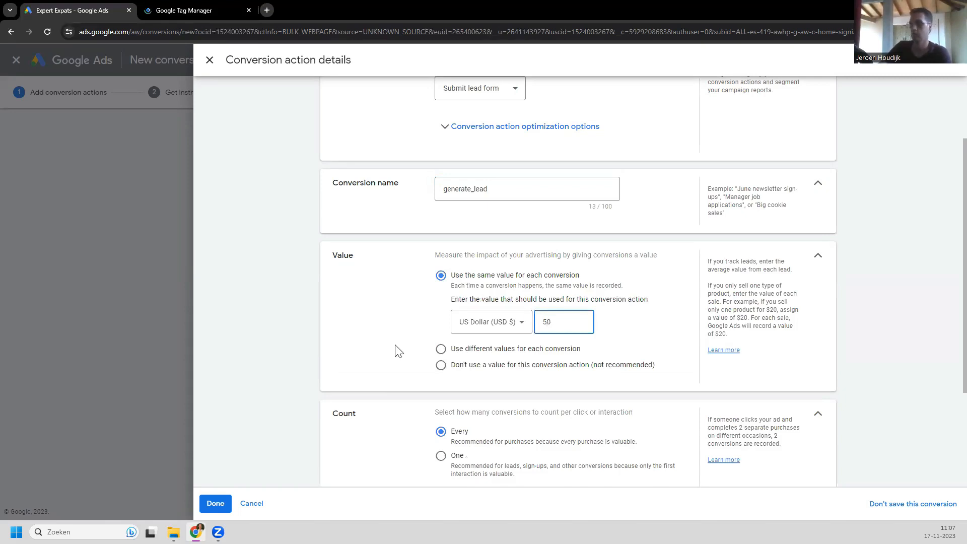
{"action": "left_click", "coordinate": [395, 351]}
{"action": "scroll", "coordinate": [395, 349], "scroll_direction": "down", "scroll_amount": 3}
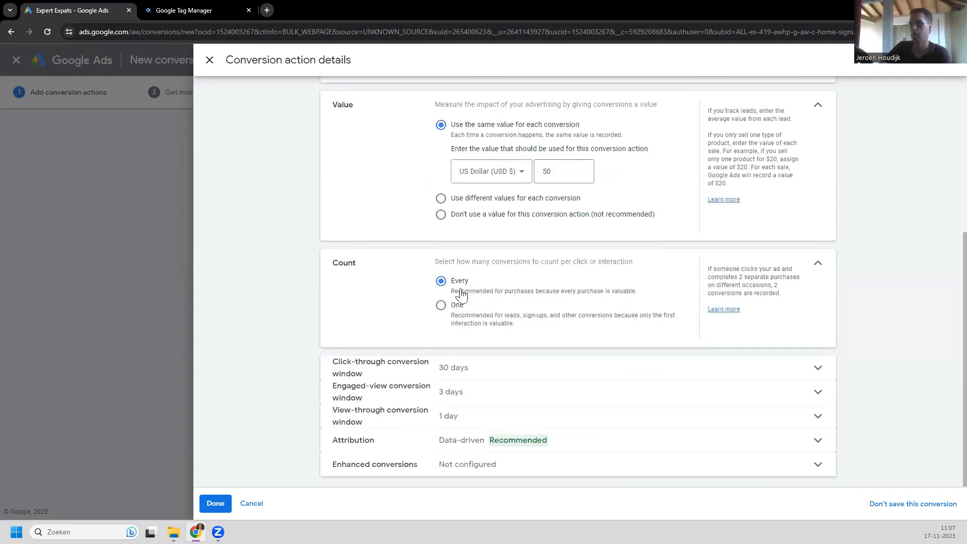
{"action": "left_click", "coordinate": [441, 307]}
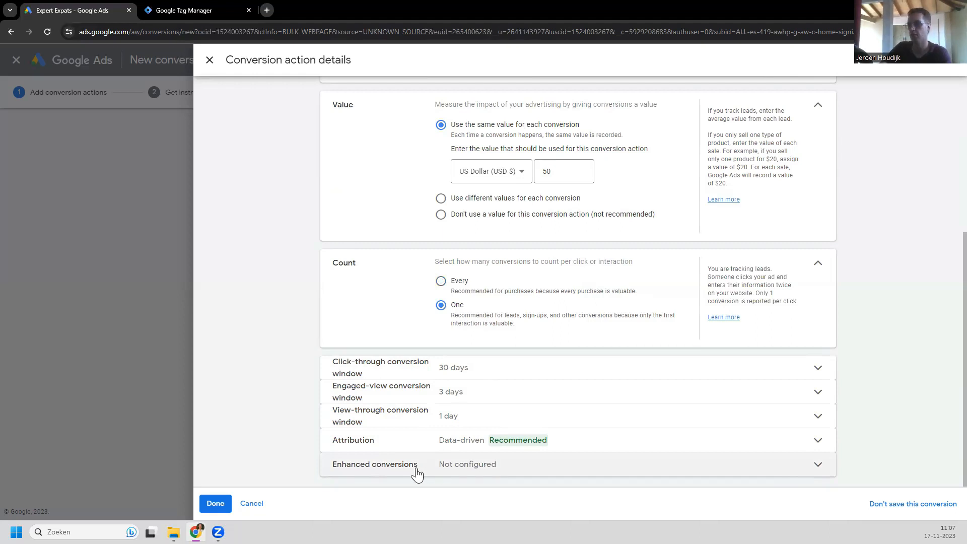
{"action": "left_click", "coordinate": [215, 504]}
{"action": "scroll", "coordinate": [174, 335], "scroll_direction": "down", "scroll_amount": 1}
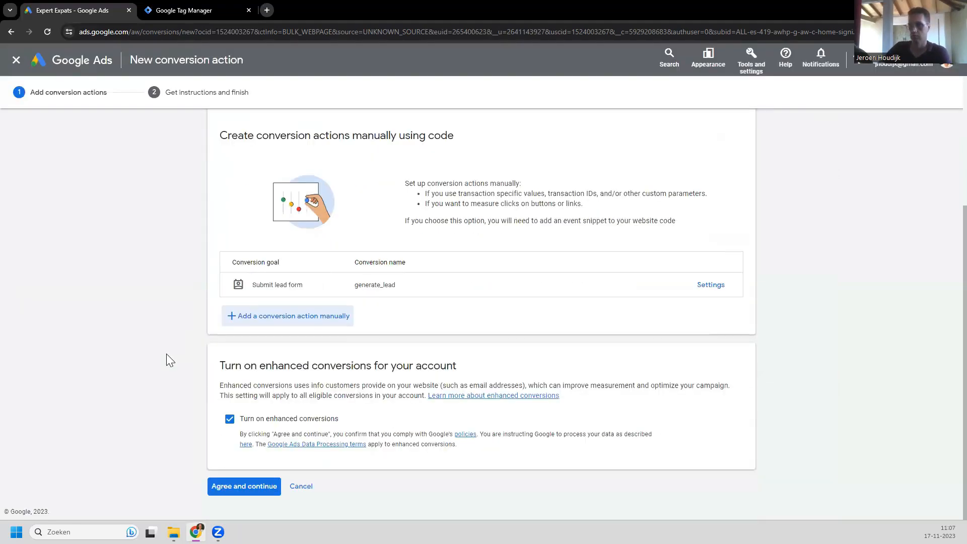
Step: Agree to enhanced conversions and continue to the tag setup instructions
{"action": "left_click", "coordinate": [244, 486]}
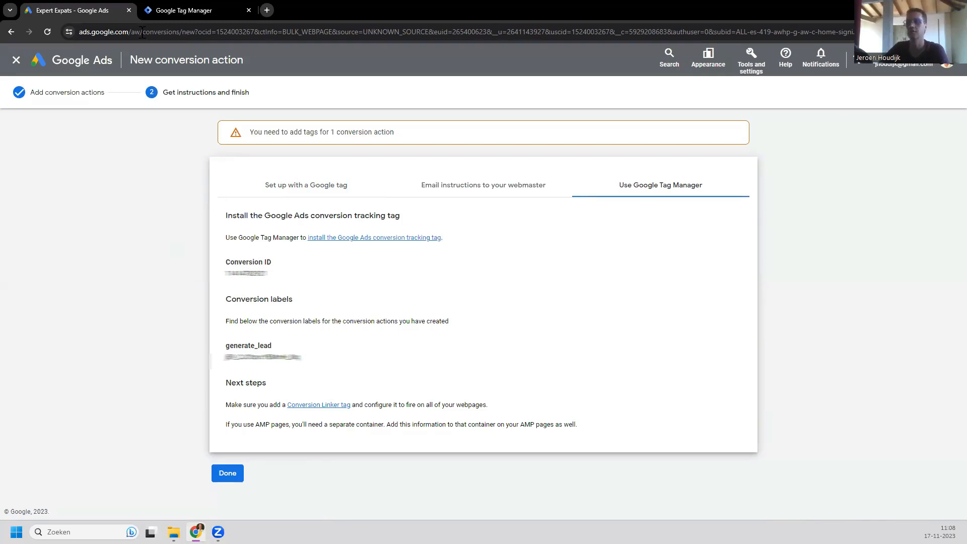
Step: Open the expertexpats.com container in Google Tag Manager and go to its Tags list
{"action": "left_click", "coordinate": [191, 13]}
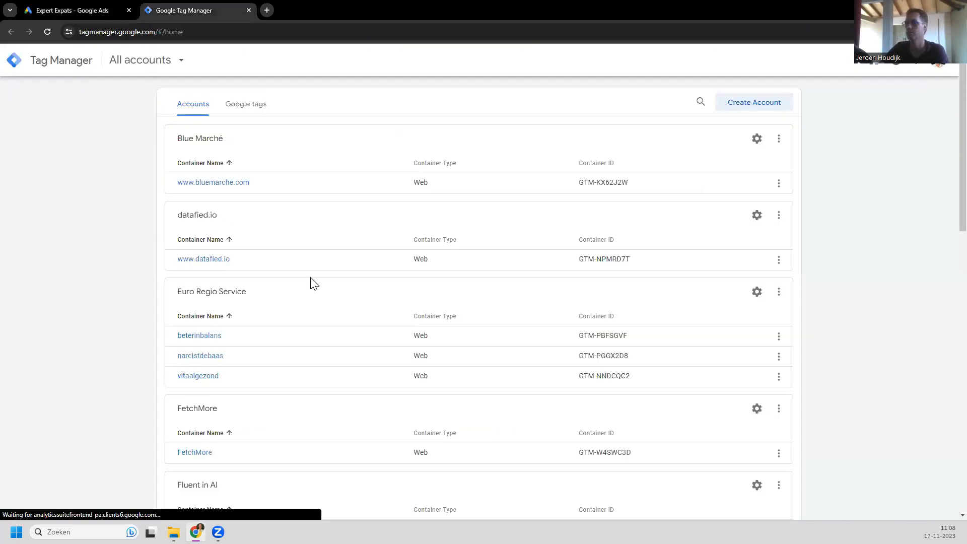
{"action": "scroll", "coordinate": [805, 246], "scroll_direction": "down", "scroll_amount": 4}
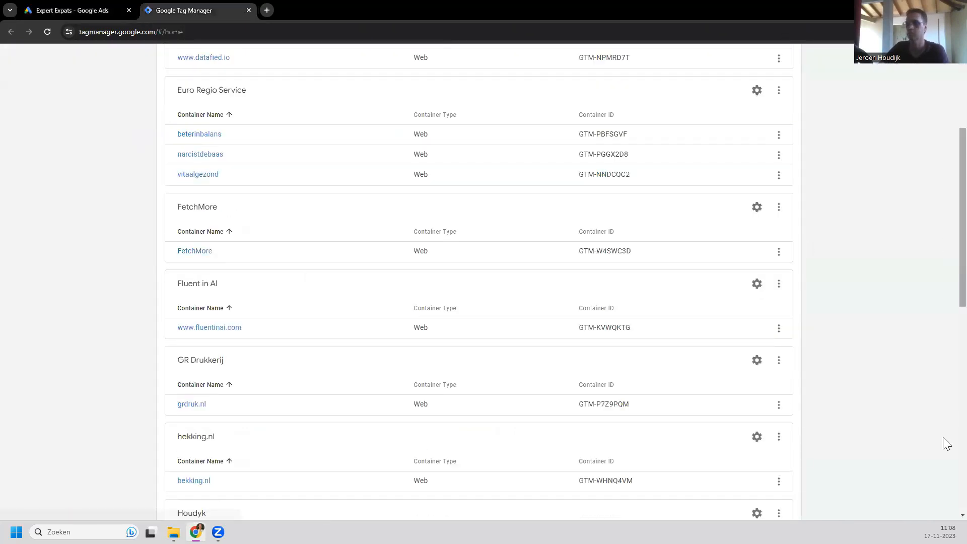
{"action": "scroll", "coordinate": [613, 259], "scroll_direction": "down", "scroll_amount": 10}
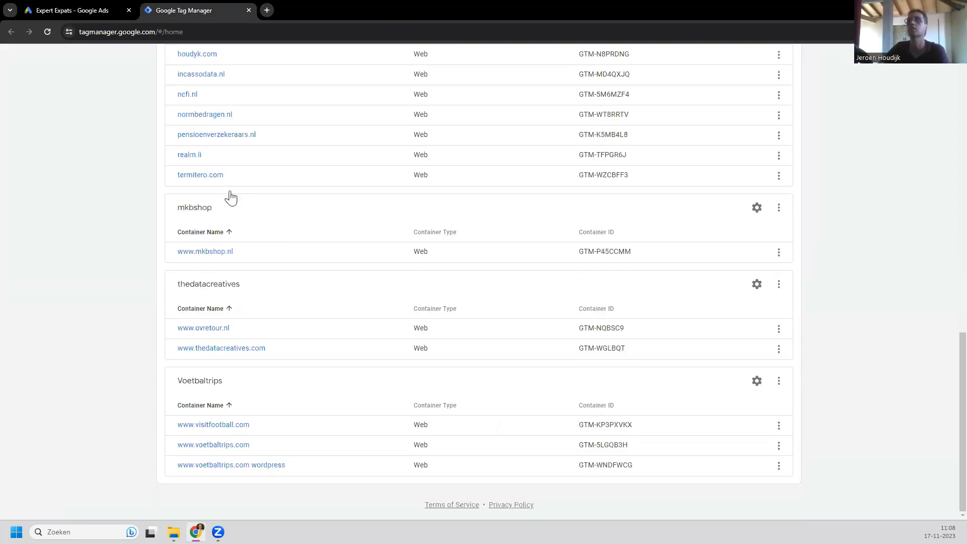
{"action": "scroll", "coordinate": [230, 197], "scroll_direction": "up", "scroll_amount": 3}
{"action": "left_click", "coordinate": [209, 186]}
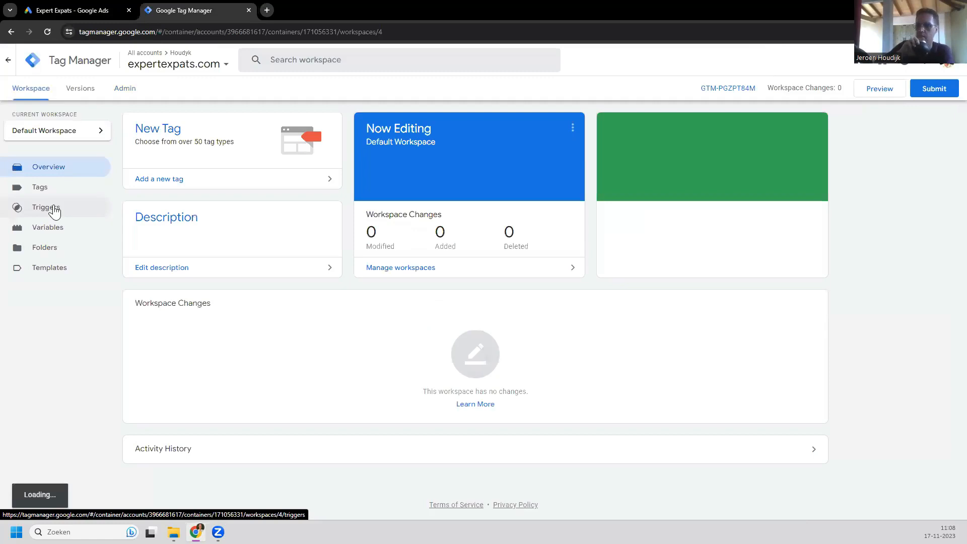
{"action": "left_click", "coordinate": [35, 188]}
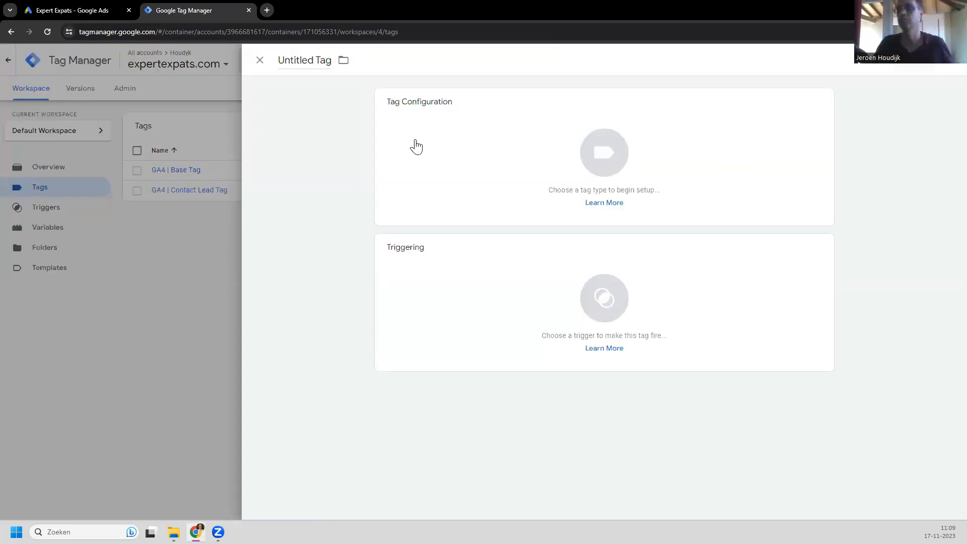
Step: Rename the new Untitled Tag to 'Gads | Contact Lead Tag', fixing a typo along the way
{"action": "left_click", "coordinate": [313, 62]}
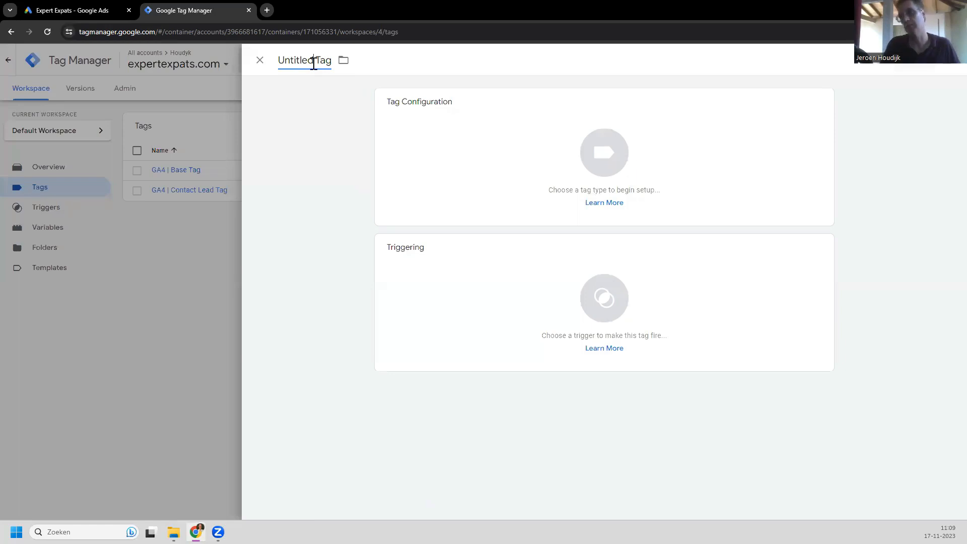
{"action": "key", "text": "BackSpace"}
{"action": "key", "text": "BackSpace"}
{"action": "key", "text": "BackSpace"}
{"action": "key", "text": "BackSpace"}
{"action": "key", "text": "BackSpace"}
{"action": "key", "text": "BackSpace"}
{"action": "key", "text": "BackSpace"}
{"action": "key", "text": "BackSpace"}
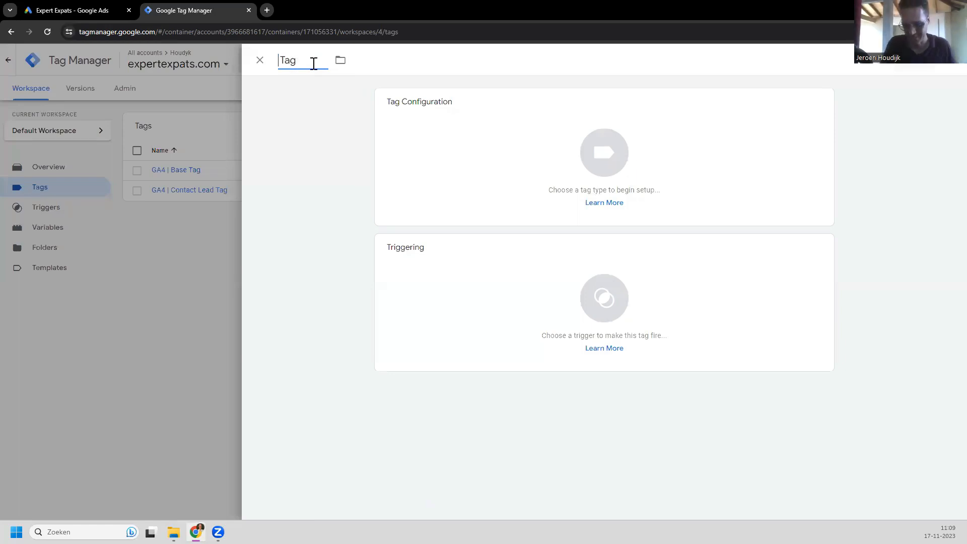
{"action": "type", "text": "G"}
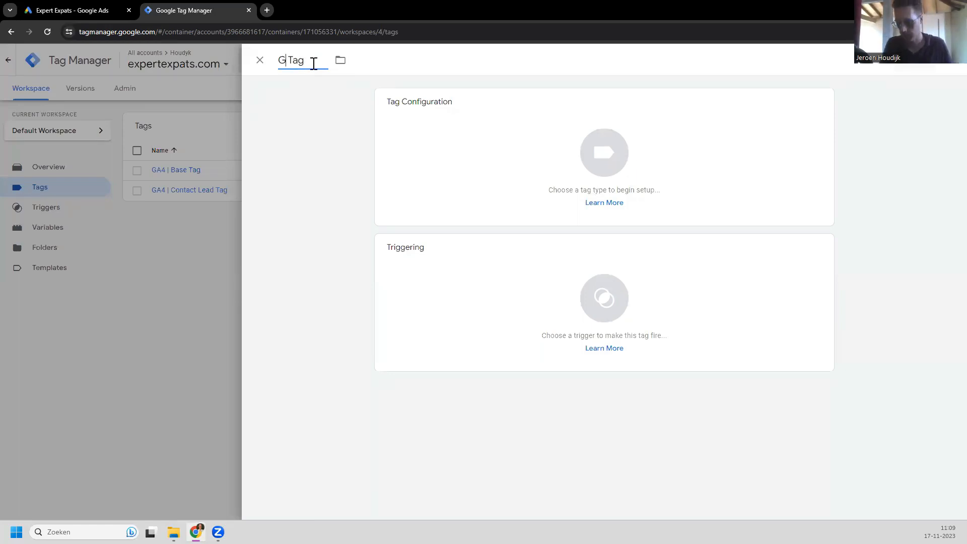
{"action": "type", "text": "ads |"}
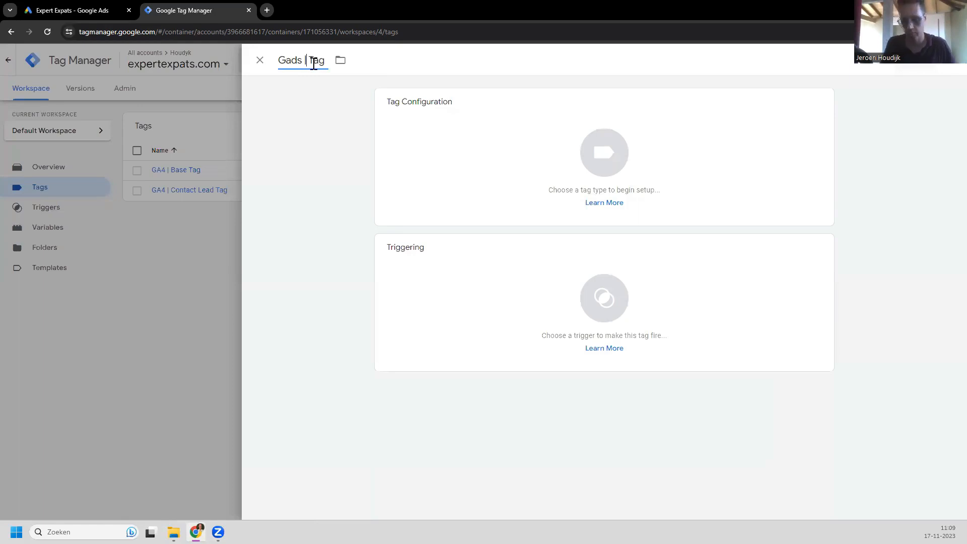
{"action": "type", "text": " Contac"}
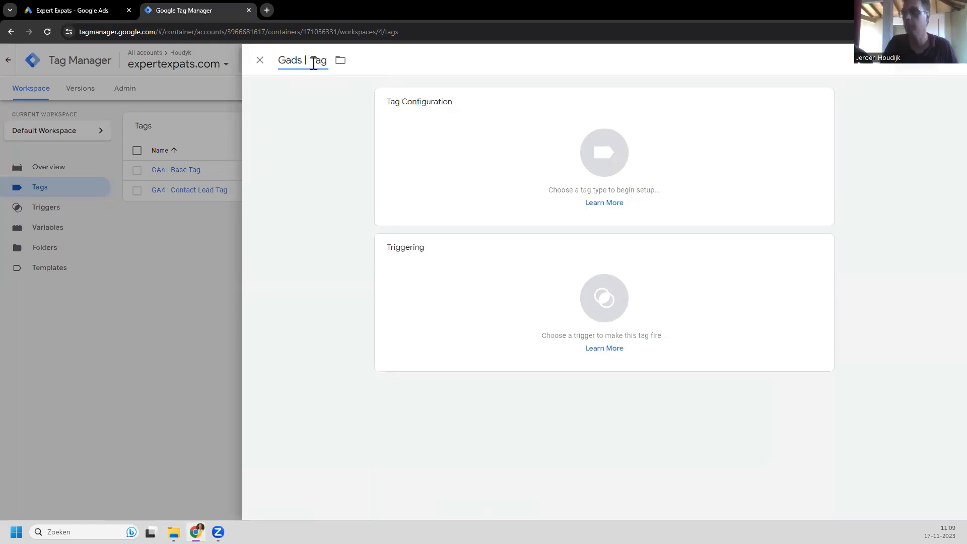
{"action": "type", "text": "t La"}
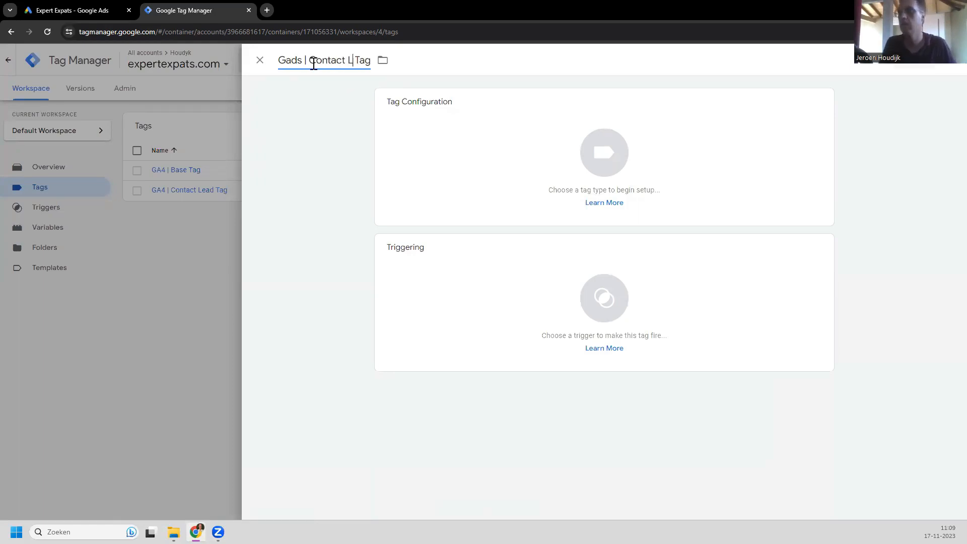
{"action": "key", "text": "BackSpace"}
{"action": "type", "text": "e"}
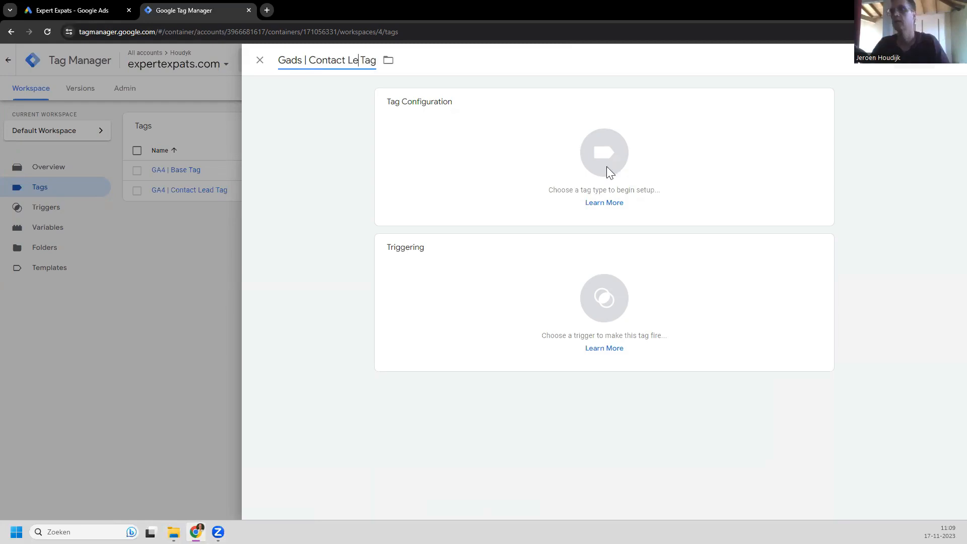
{"action": "type", "text": "ad"}
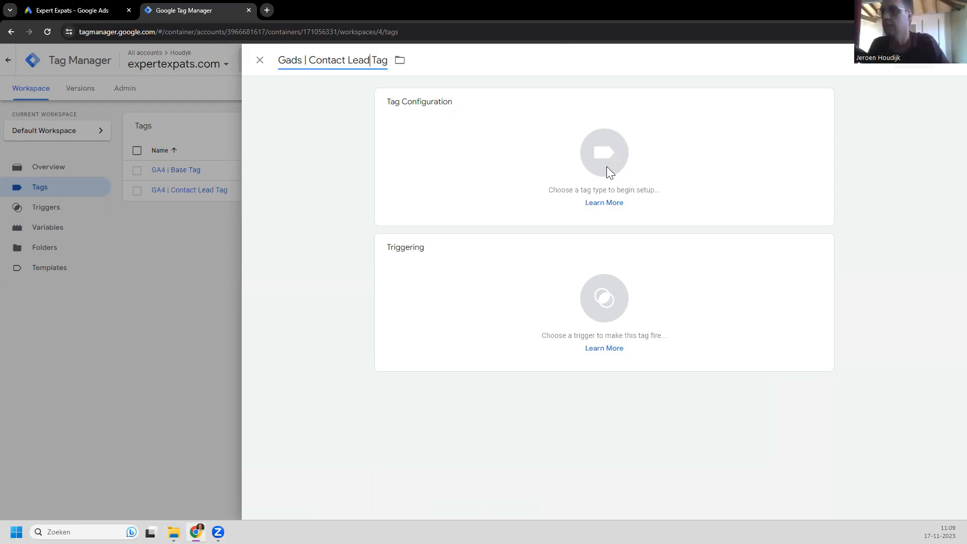
Step: Pick Google Ads in Tag Configuration to choose the Google Ads Conversion Tracking tag type
{"action": "left_click", "coordinate": [680, 184]}
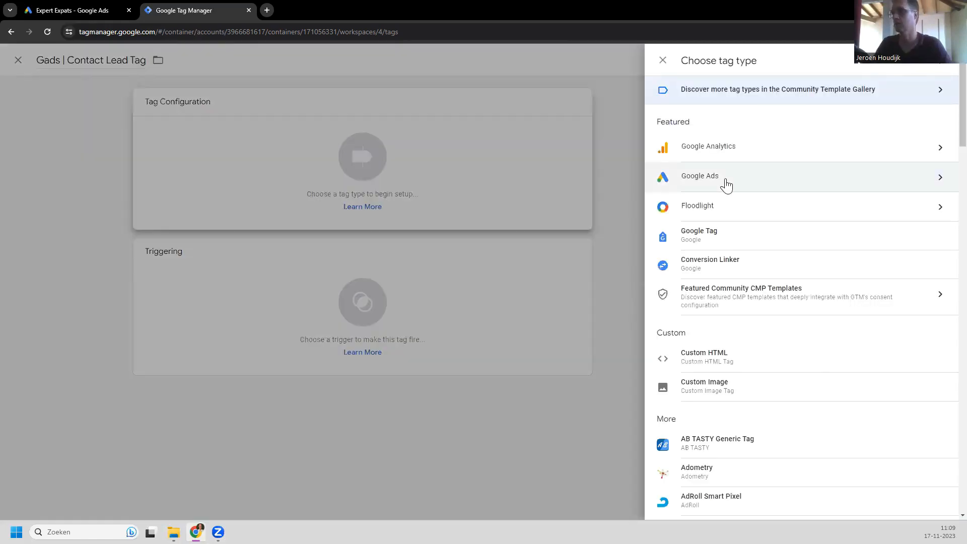
{"action": "left_click", "coordinate": [726, 183]}
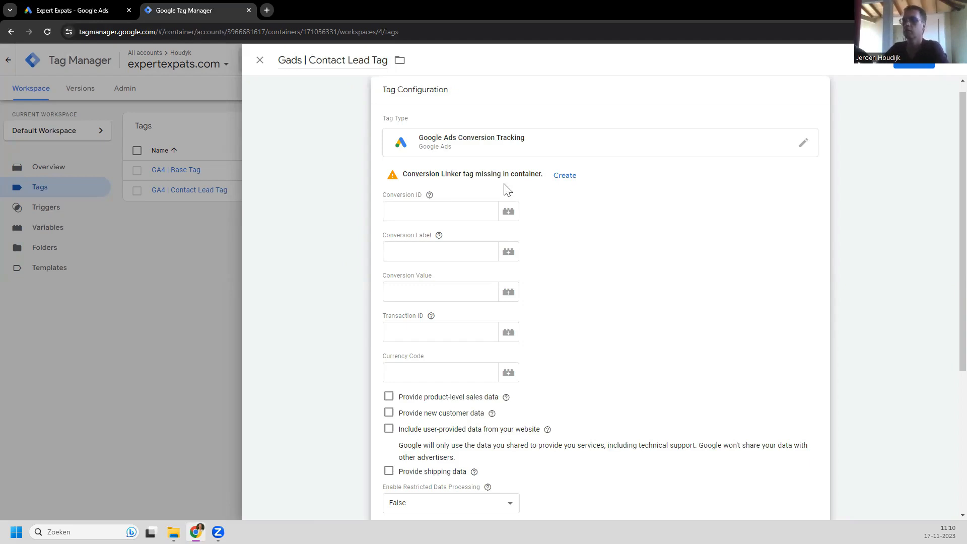
Step: Create the missing linker tag, name it 'Conversion Linker Tag', and save it
{"action": "left_click", "coordinate": [565, 176]}
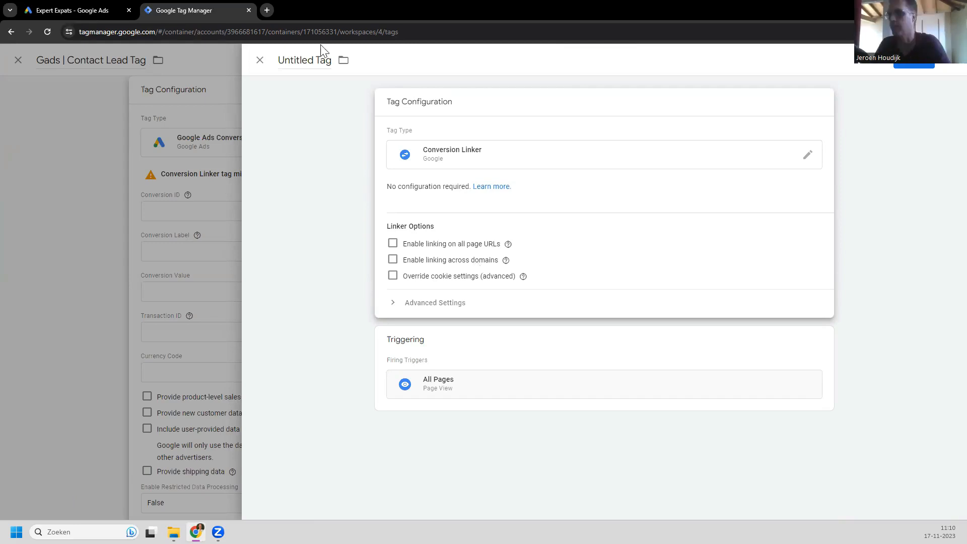
{"action": "double_click", "coordinate": [316, 70]}
{"action": "key", "text": "BackSpace"}
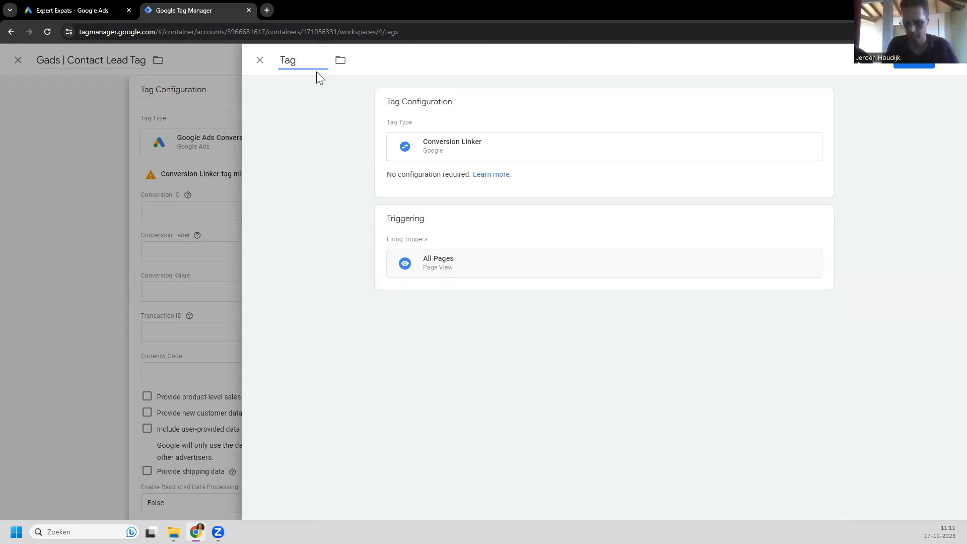
{"action": "type", "text": "Conversion "}
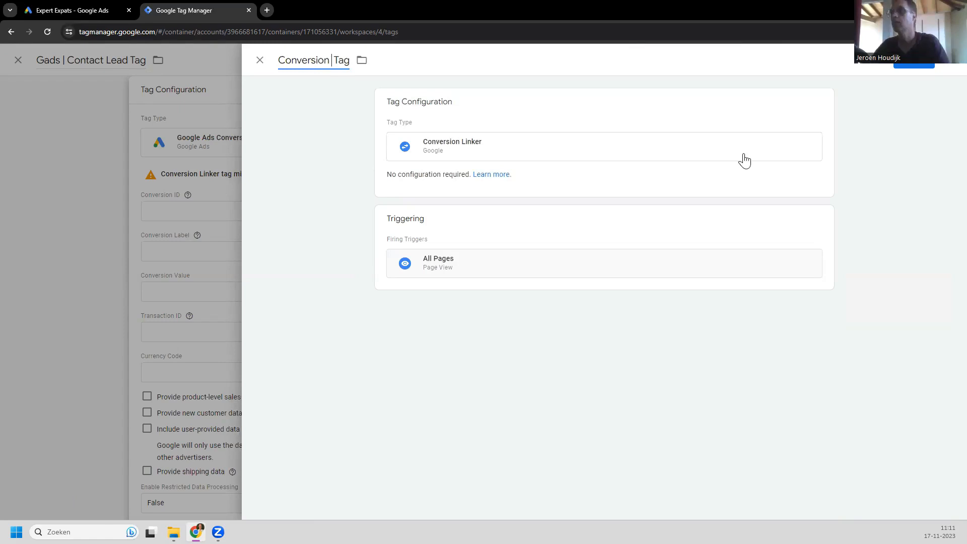
{"action": "type", "text": "Linker"}
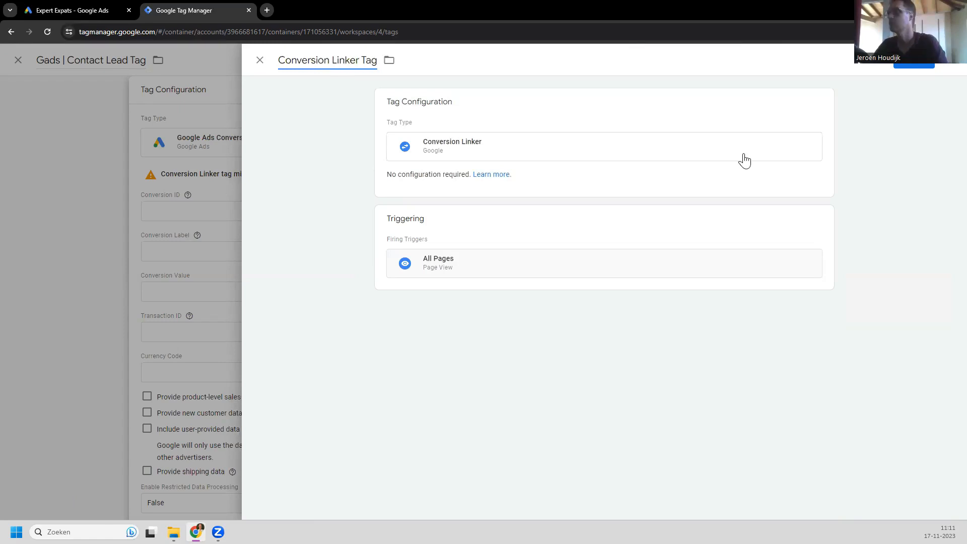
{"action": "left_click", "coordinate": [913, 66]}
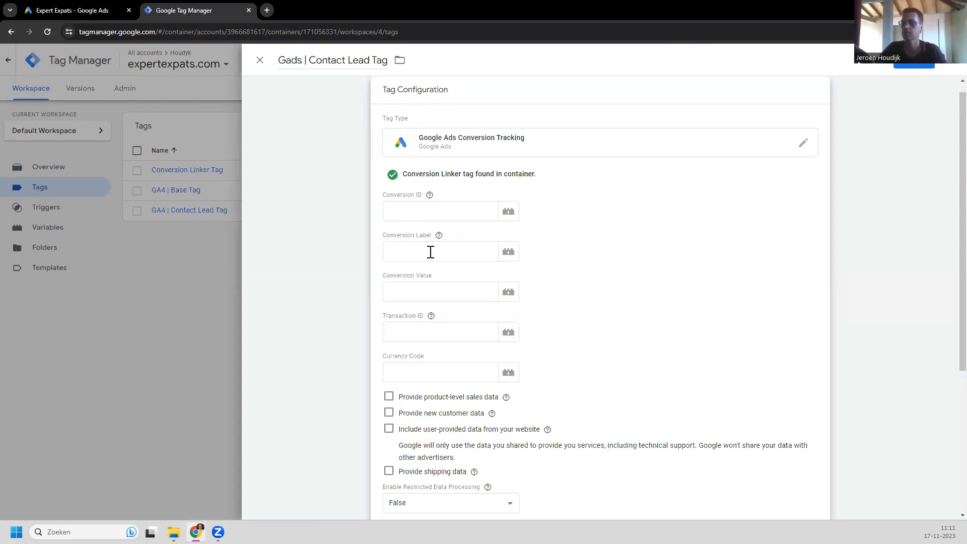
{"action": "left_click", "coordinate": [431, 211]}
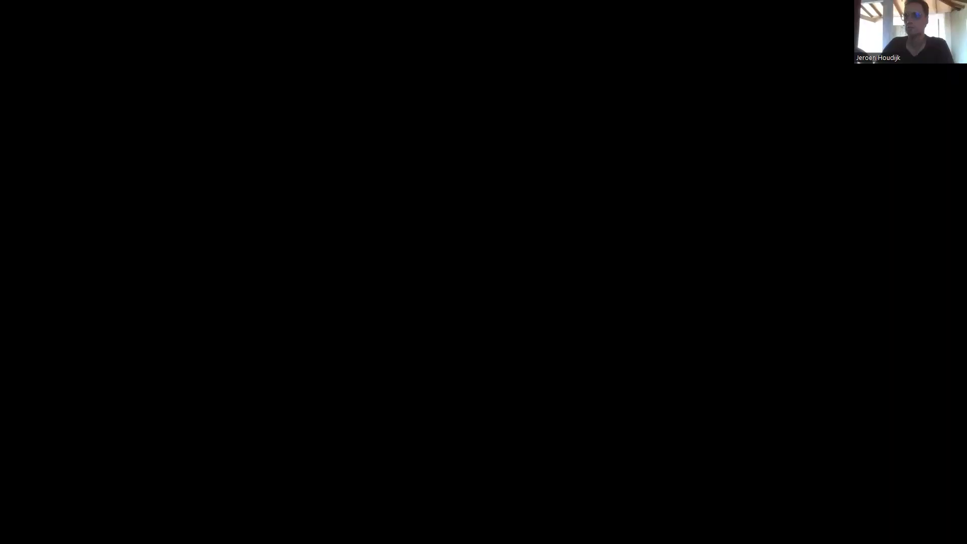
Step: Open the generate_lead action listed under Submit lead form on the Conversions summary
{"action": "scroll", "coordinate": [201, 388], "scroll_direction": "up", "scroll_amount": 1}
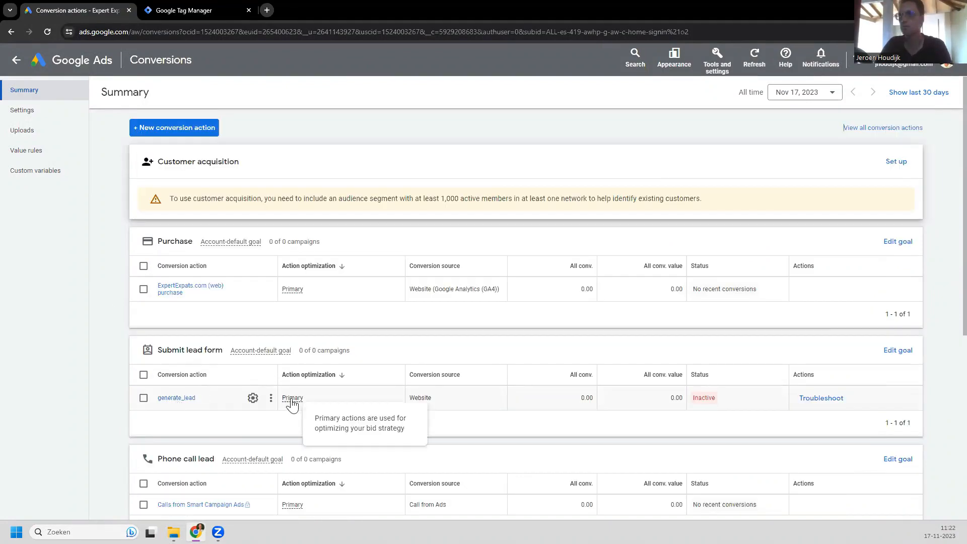
{"action": "left_click", "coordinate": [172, 399]}
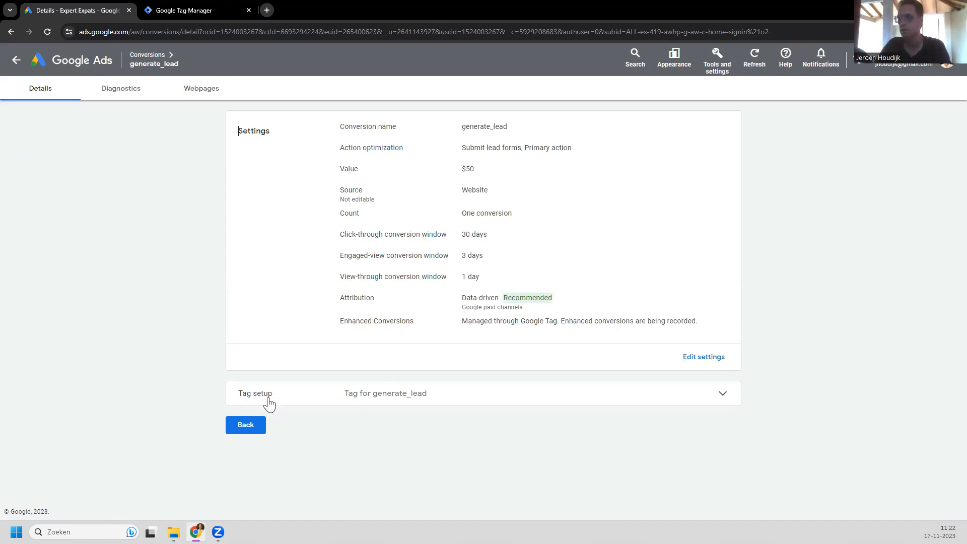
Step: Show generate_lead's Google Tag Manager setup instructions and select its conversion ID and label
{"action": "left_click", "coordinate": [722, 398]}
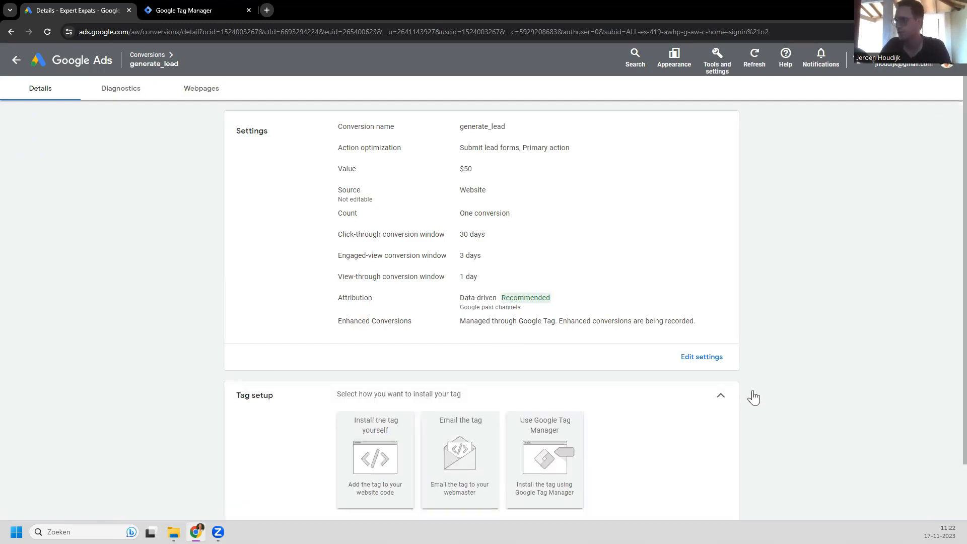
{"action": "scroll", "coordinate": [770, 395], "scroll_direction": "down", "scroll_amount": 2}
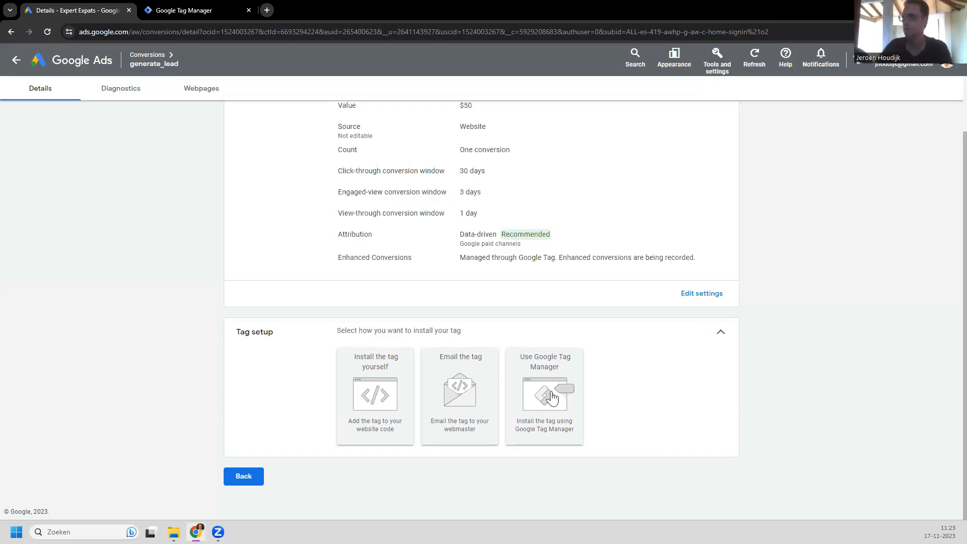
{"action": "left_click", "coordinate": [553, 397]}
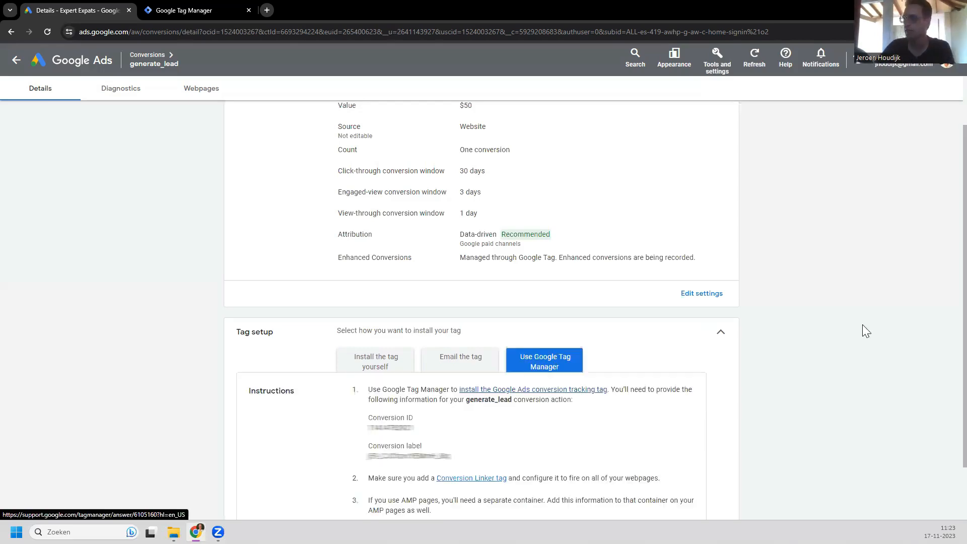
{"action": "scroll", "coordinate": [498, 383], "scroll_direction": "down", "scroll_amount": 2}
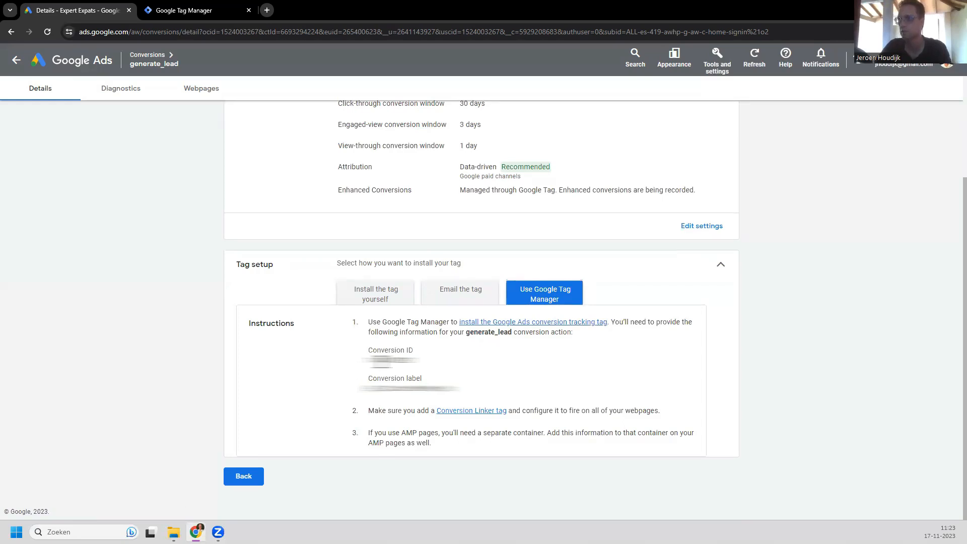
{"action": "left_click_drag", "start_coordinate": [361, 360], "coordinate": [419, 372]}
{"action": "left_click_drag", "start_coordinate": [372, 350], "coordinate": [457, 394]}
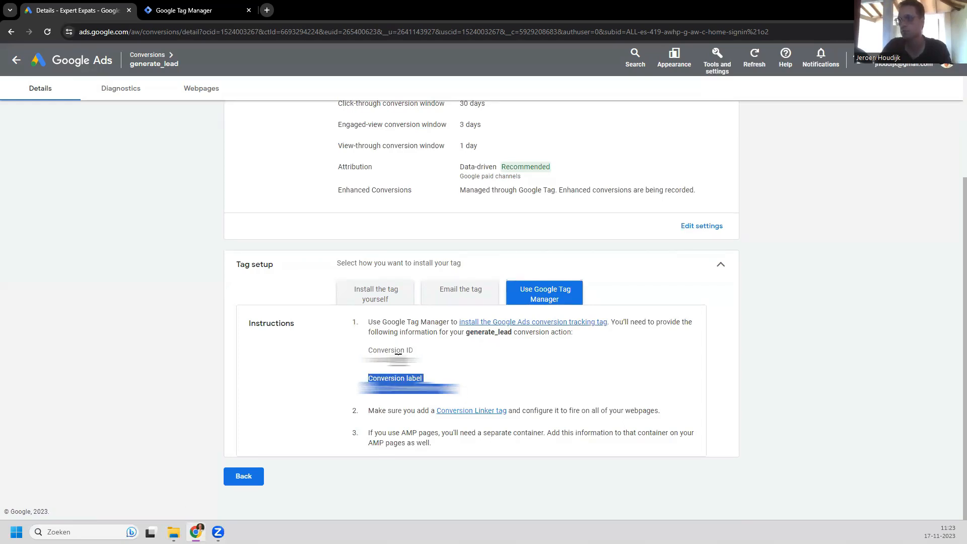
Step: Switch back to Google Tag Manager and return to the workspace's Tags list
{"action": "left_click", "coordinate": [183, 11]}
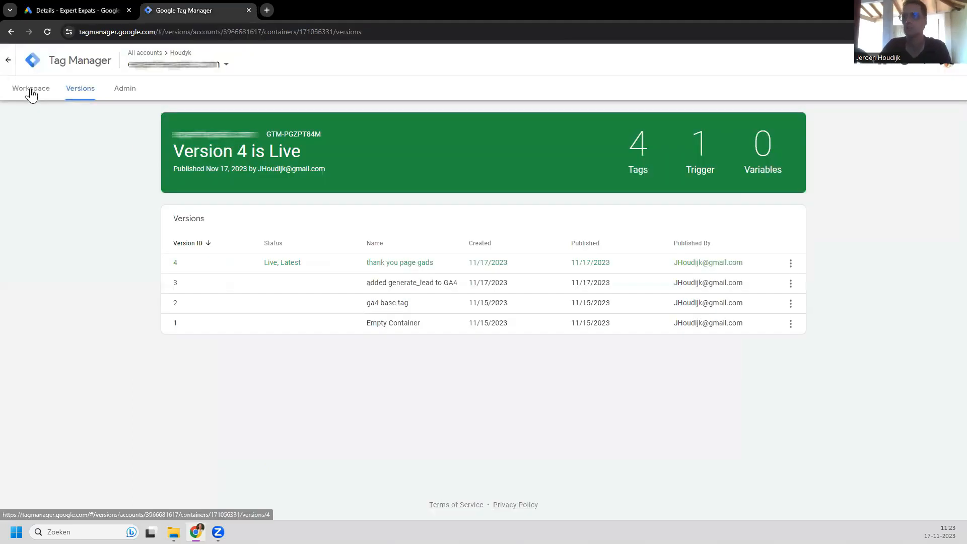
{"action": "left_click", "coordinate": [32, 89]}
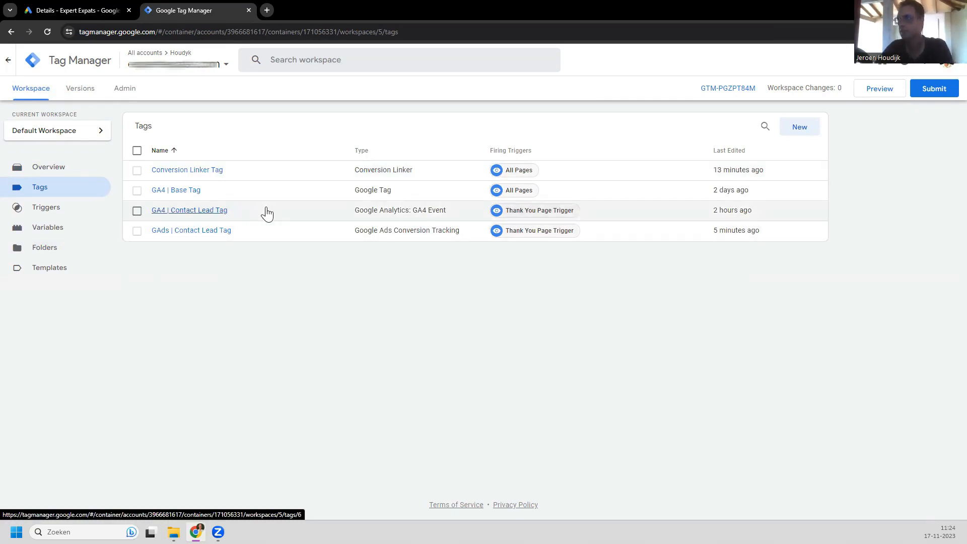
{"action": "left_click", "coordinate": [189, 232]}
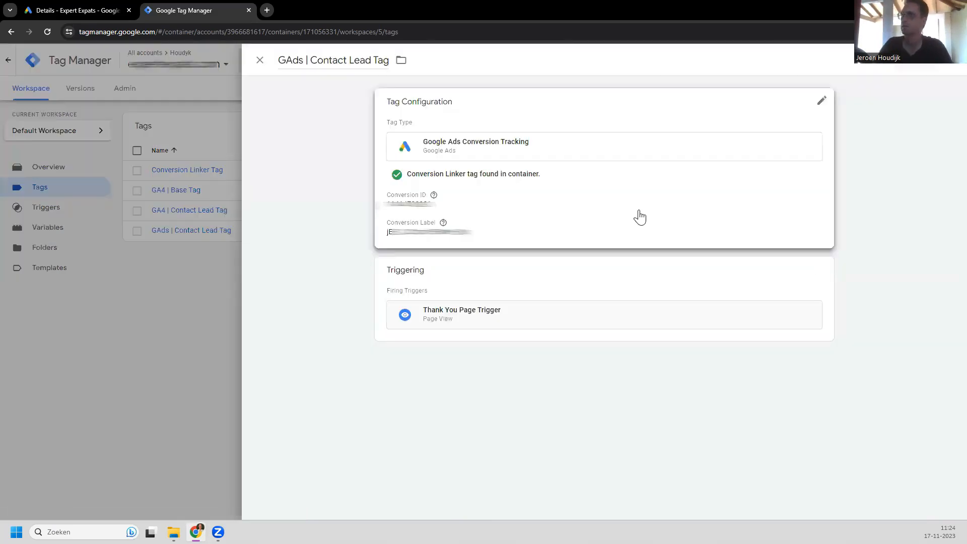
{"action": "left_click", "coordinate": [440, 221]}
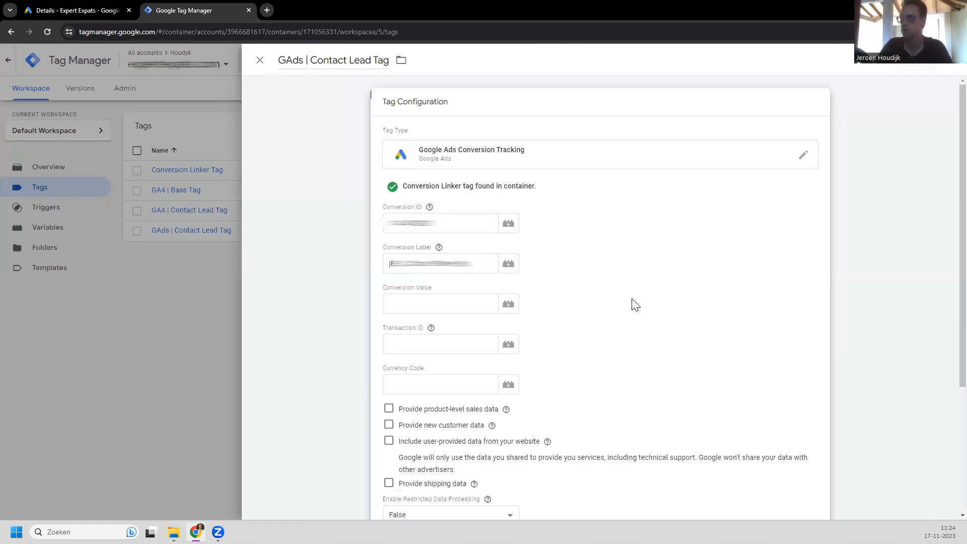
{"action": "scroll", "coordinate": [638, 310], "scroll_direction": "down", "scroll_amount": 1}
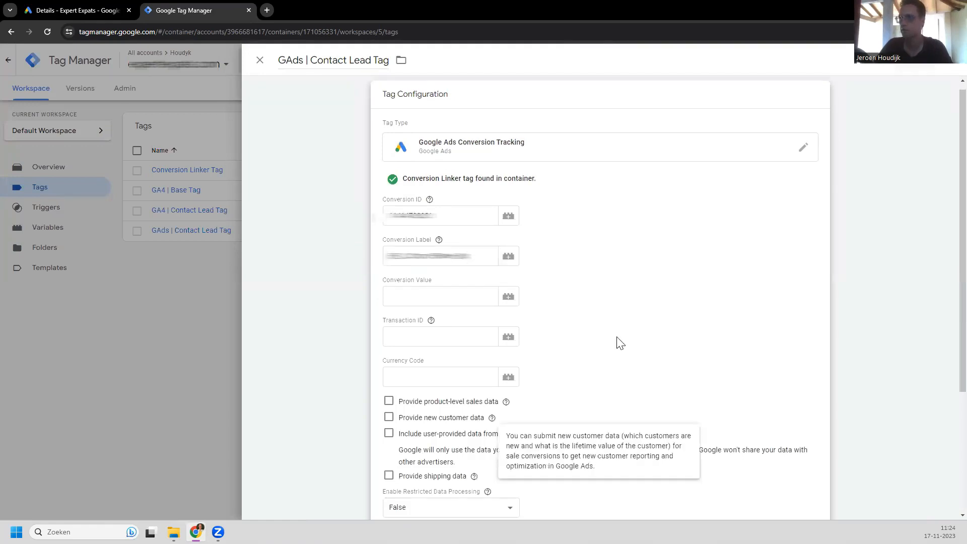
{"action": "scroll", "coordinate": [375, 366], "scroll_direction": "down", "scroll_amount": 3}
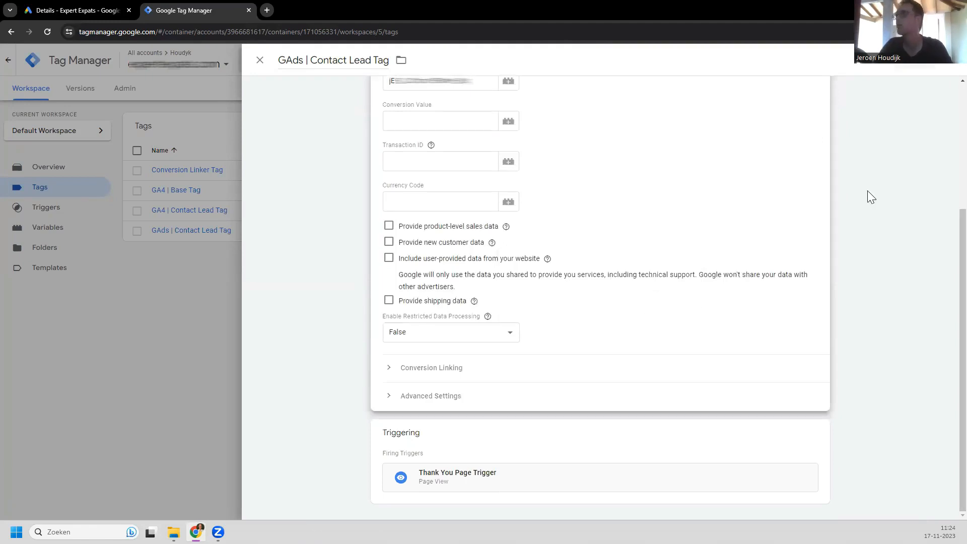
{"action": "scroll", "coordinate": [881, 203], "scroll_direction": "up", "scroll_amount": 2}
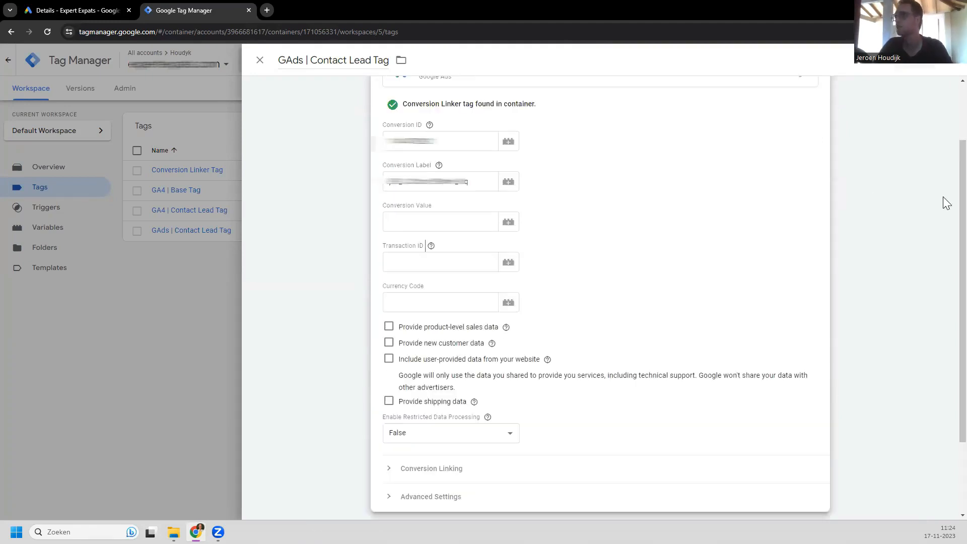
{"action": "scroll", "coordinate": [947, 189], "scroll_direction": "up", "scroll_amount": 2}
{"action": "scroll", "coordinate": [947, 189], "scroll_direction": "down", "scroll_amount": 4}
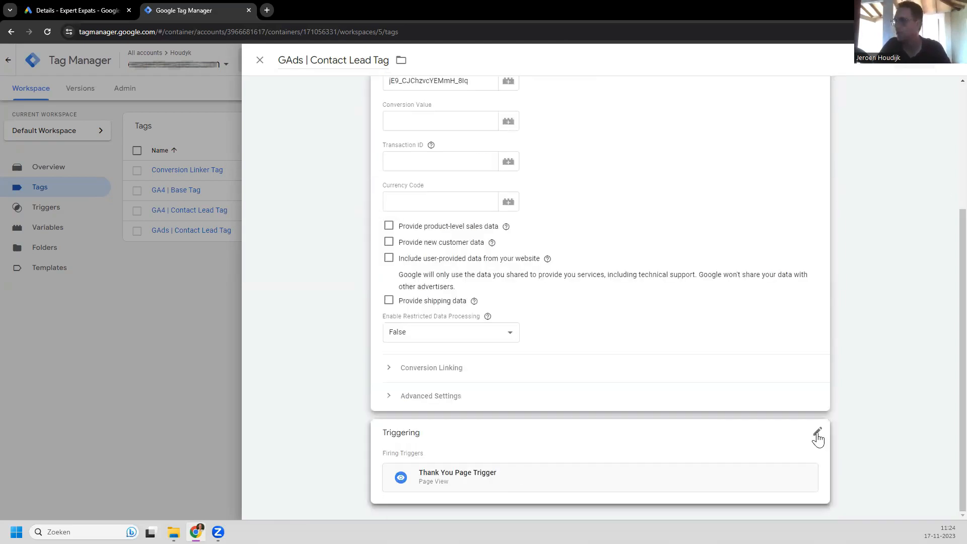
{"action": "left_click", "coordinate": [519, 471]}
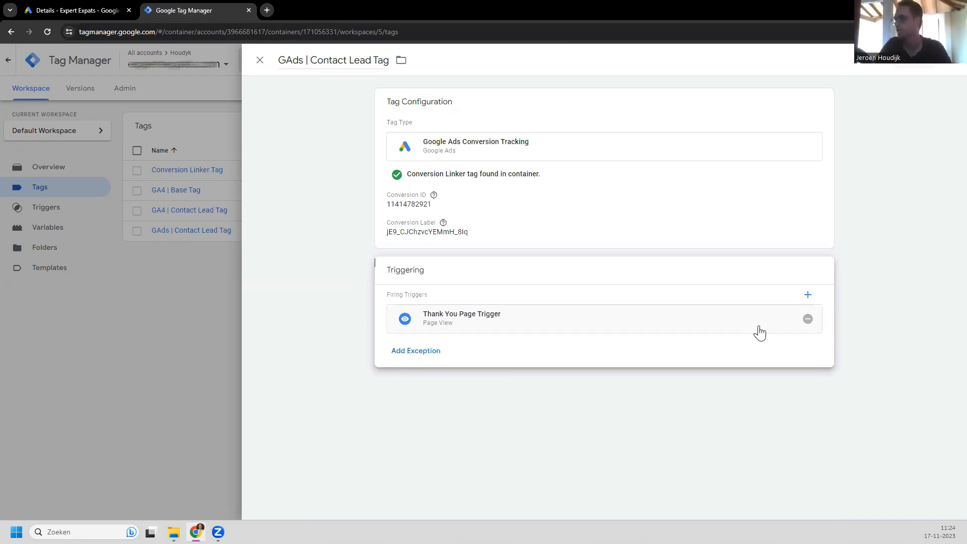
{"action": "left_click", "coordinate": [406, 318]}
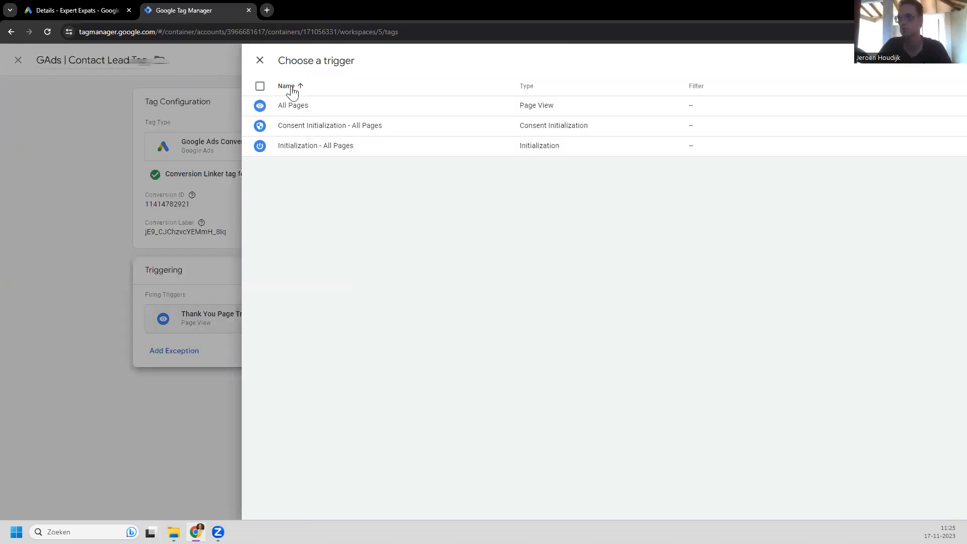
{"action": "key", "text": "Escape"}
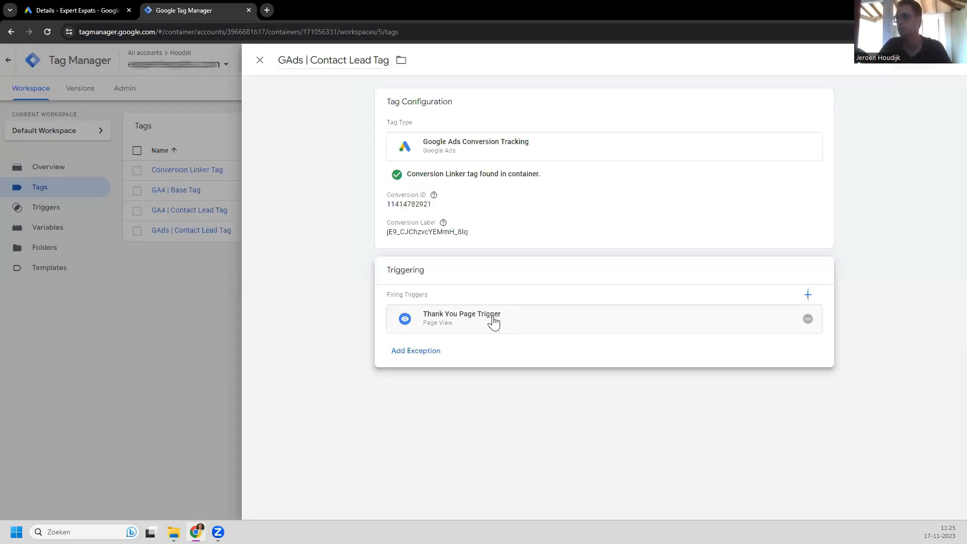
{"action": "left_click", "coordinate": [252, 61]}
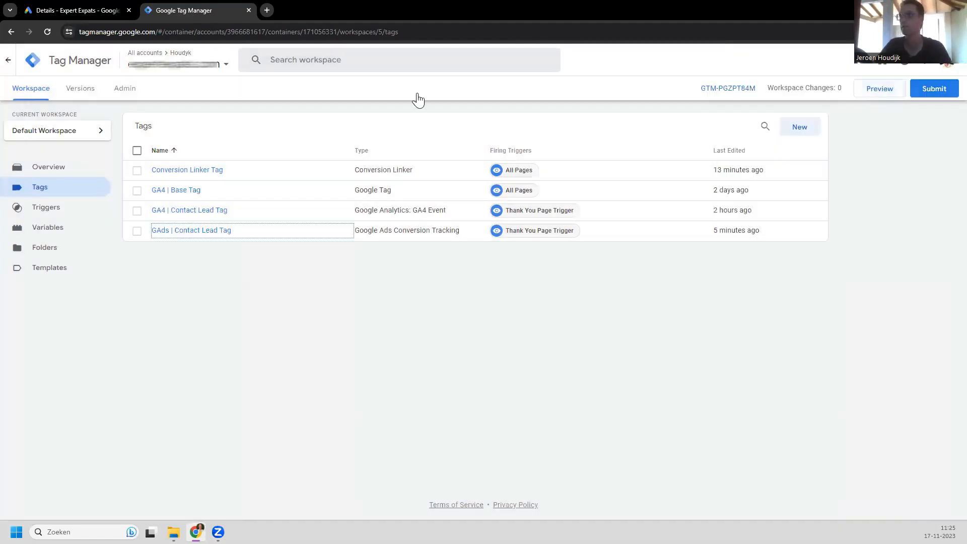
Step: Close Tag Manager, go back to the Conversions summary, and troubleshoot the inactive generate_lead action
{"action": "left_click", "coordinate": [248, 10]}
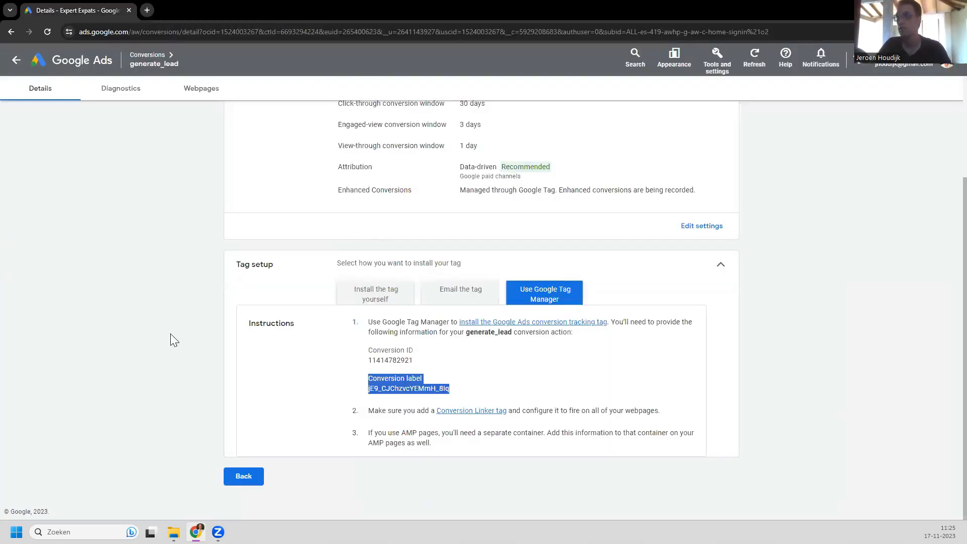
{"action": "scroll", "coordinate": [171, 339], "scroll_direction": "up", "scroll_amount": 3}
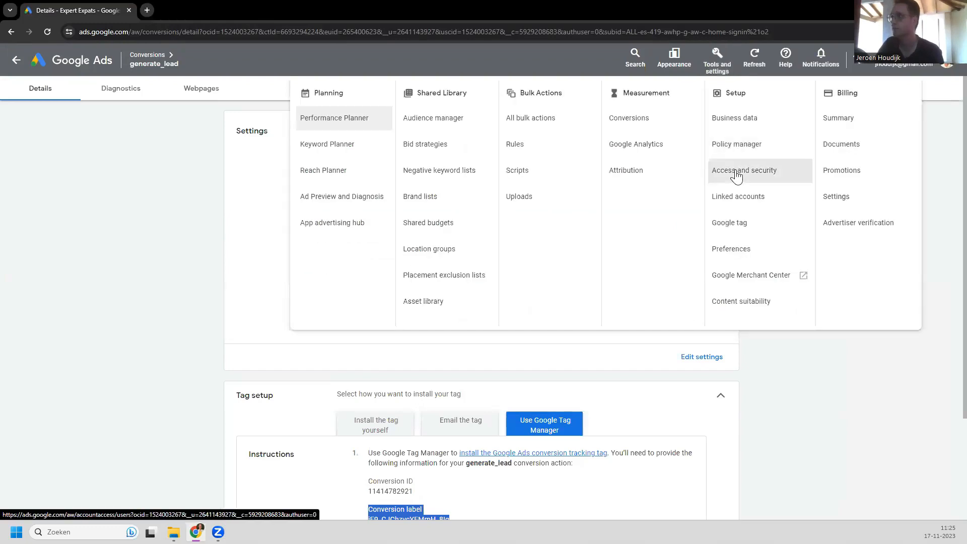
{"action": "left_click", "coordinate": [644, 122]}
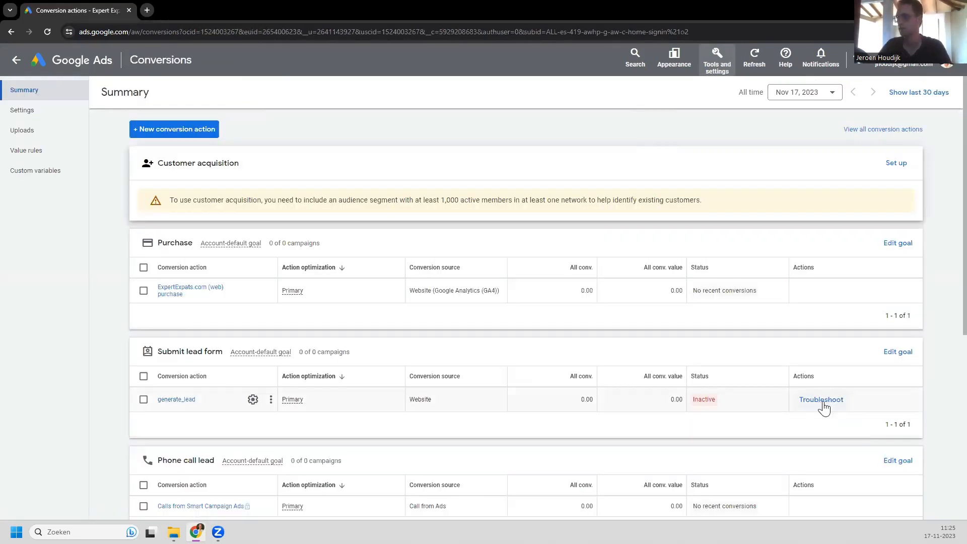
{"action": "left_click", "coordinate": [824, 403]}
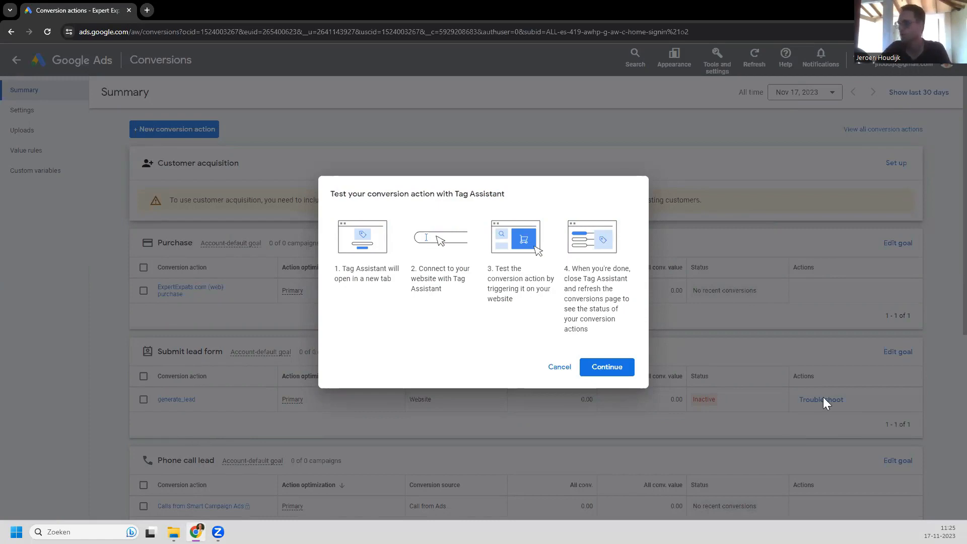
Step: Continue from the test dialog to open Tag Assistant in a new tab
{"action": "left_click", "coordinate": [614, 373]}
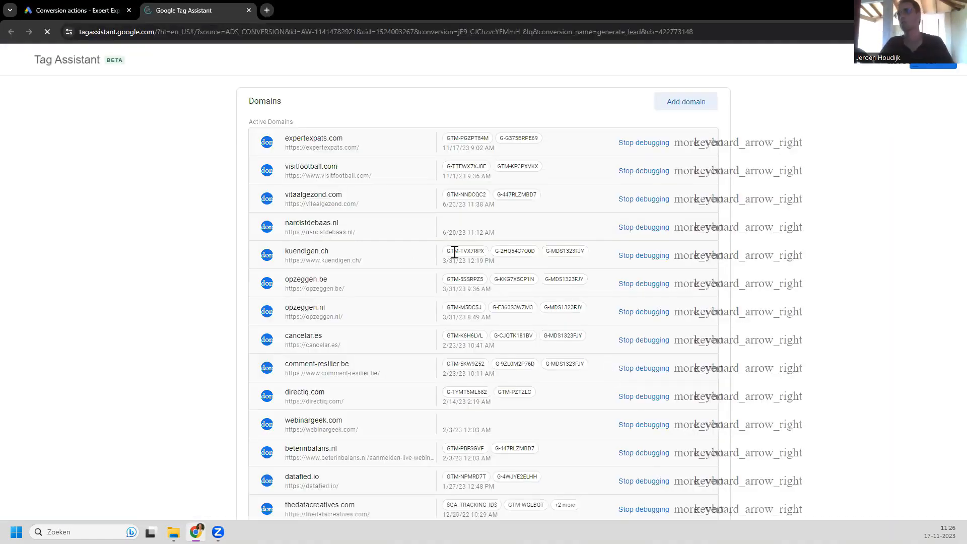
{"action": "left_click", "coordinate": [455, 252]}
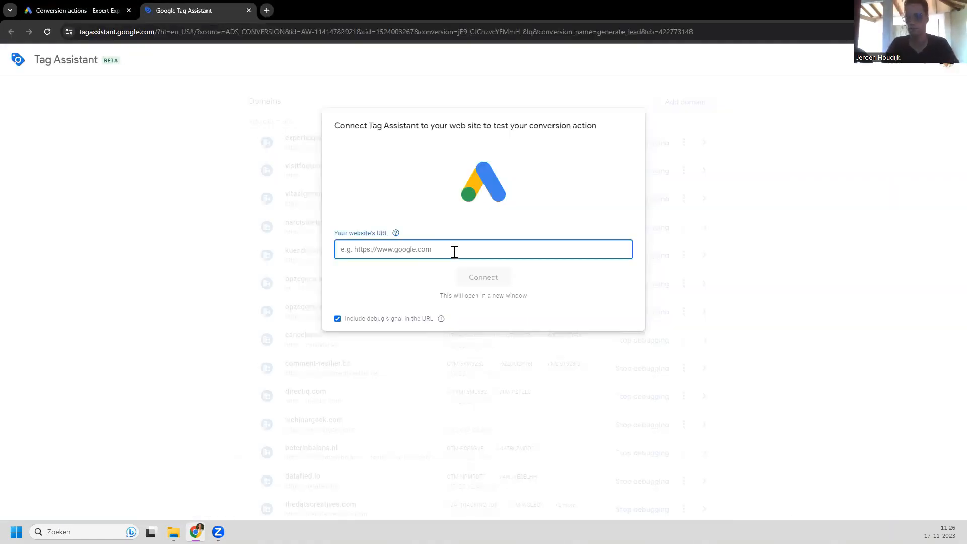
{"action": "key", "text": "ctrl+v"}
{"action": "key", "text": "ctrl+z"}
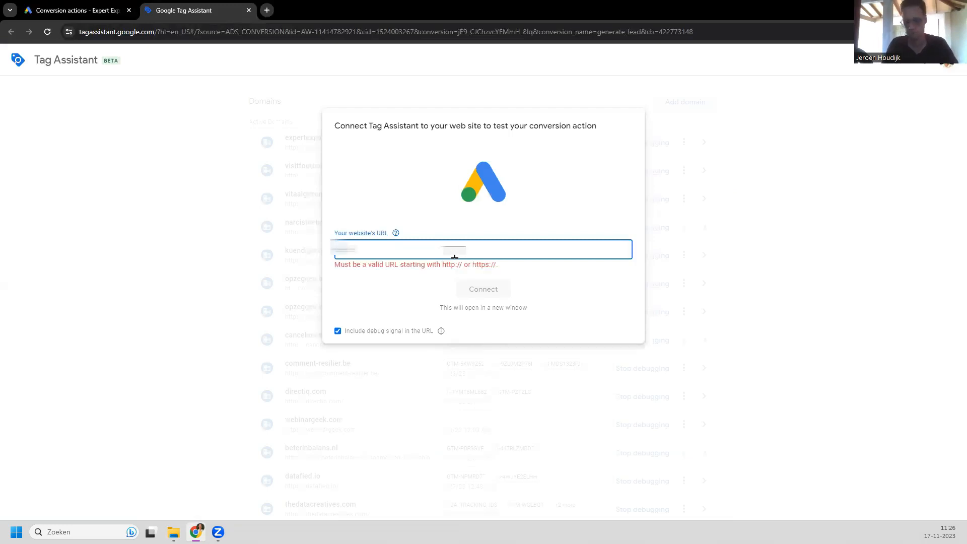
{"action": "key", "text": "ctrl+v"}
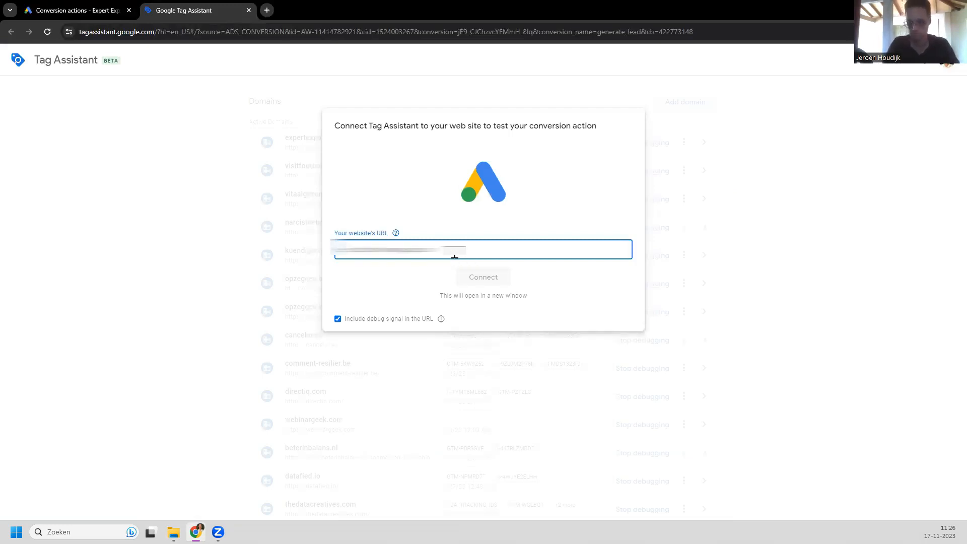
{"action": "key", "text": "ctrl+z"}
{"action": "type", "text": "//w"}
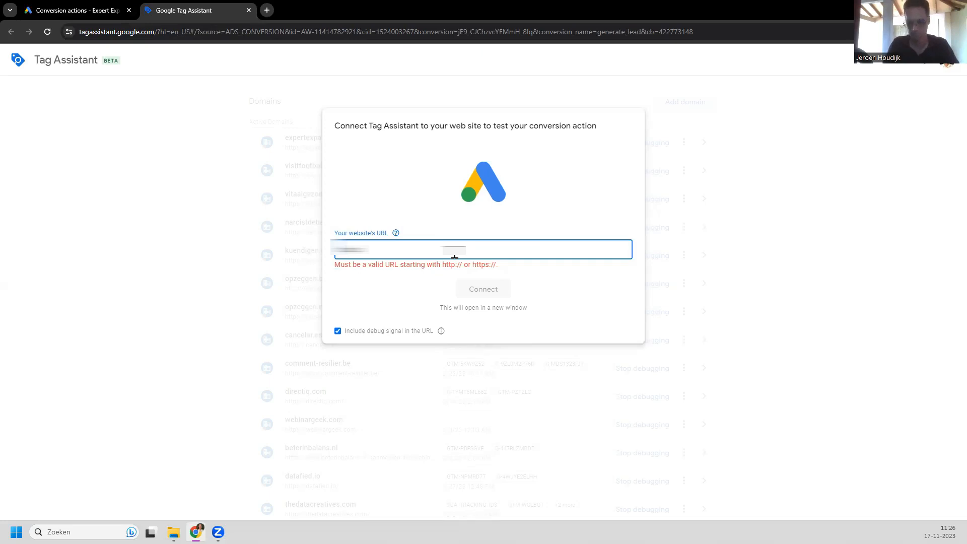
{"action": "type", "text": "ww."}
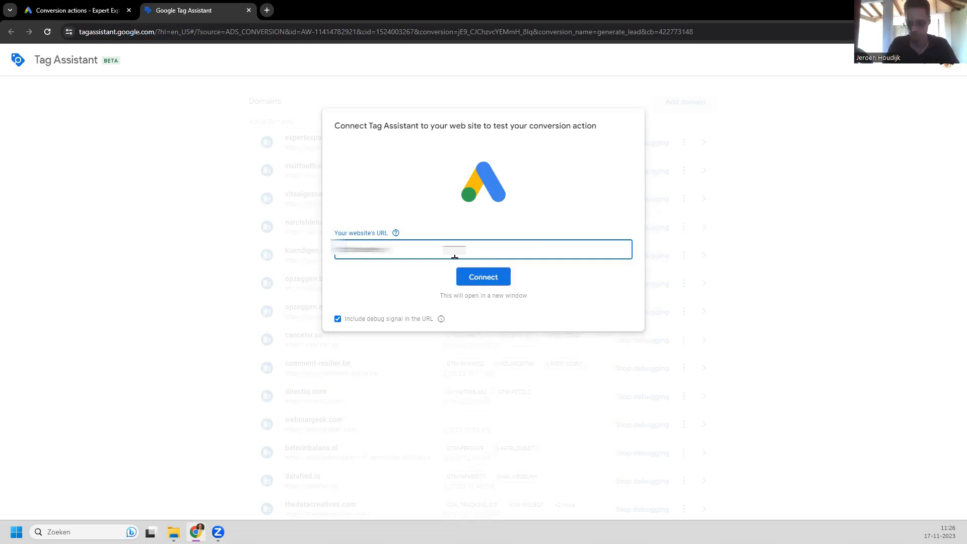
{"action": "type", "text": "expert"}
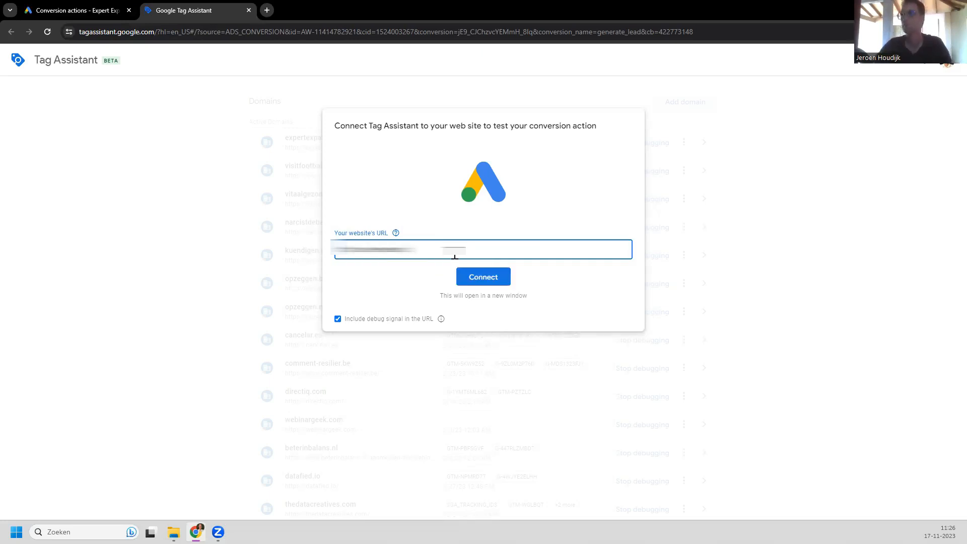
{"action": "type", "text": ".com"}
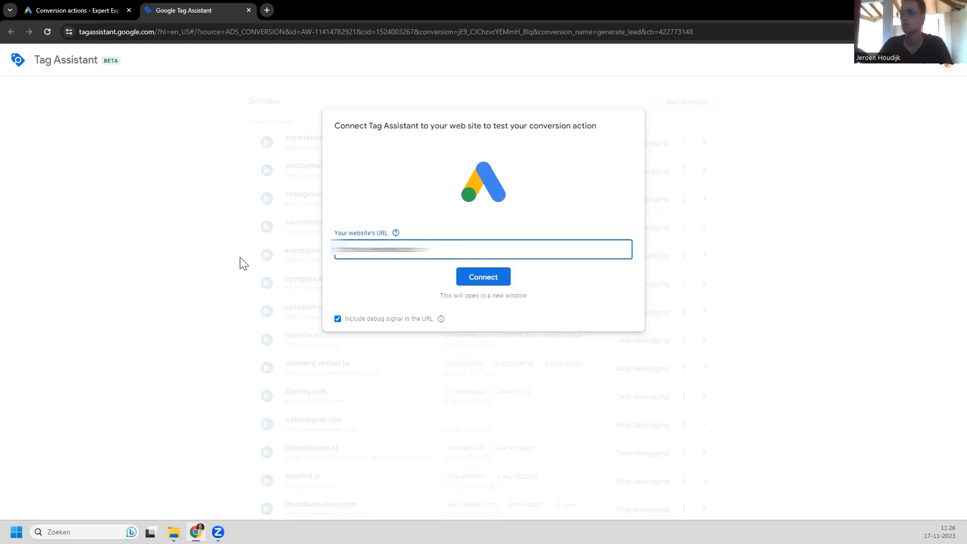
{"action": "left_click", "coordinate": [240, 263]}
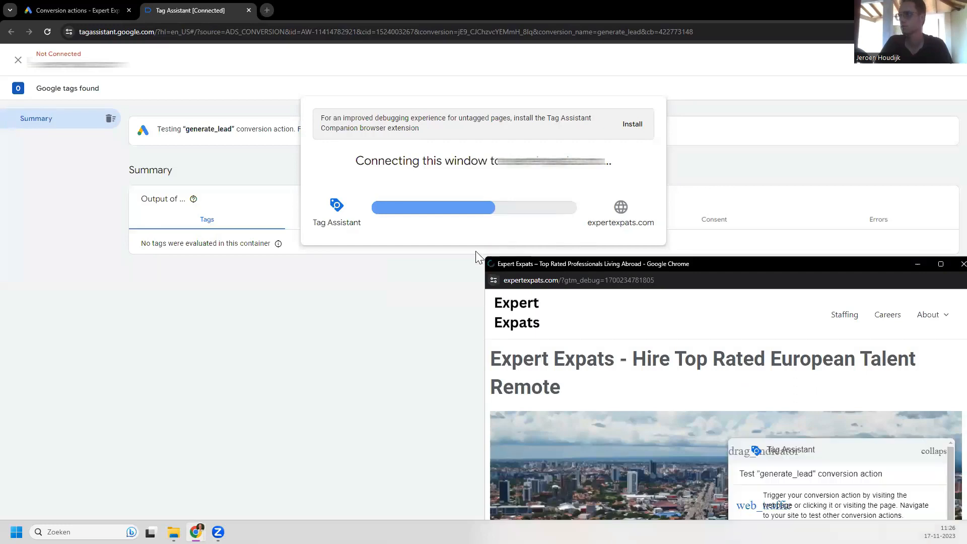
{"action": "left_click", "coordinate": [292, 331]}
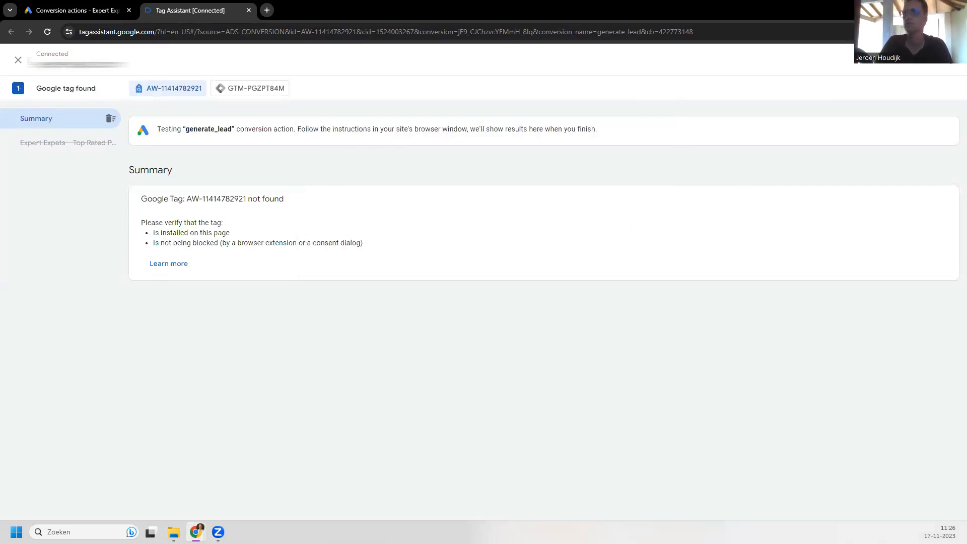
{"action": "mouse_move", "coordinate": [196, 532]}
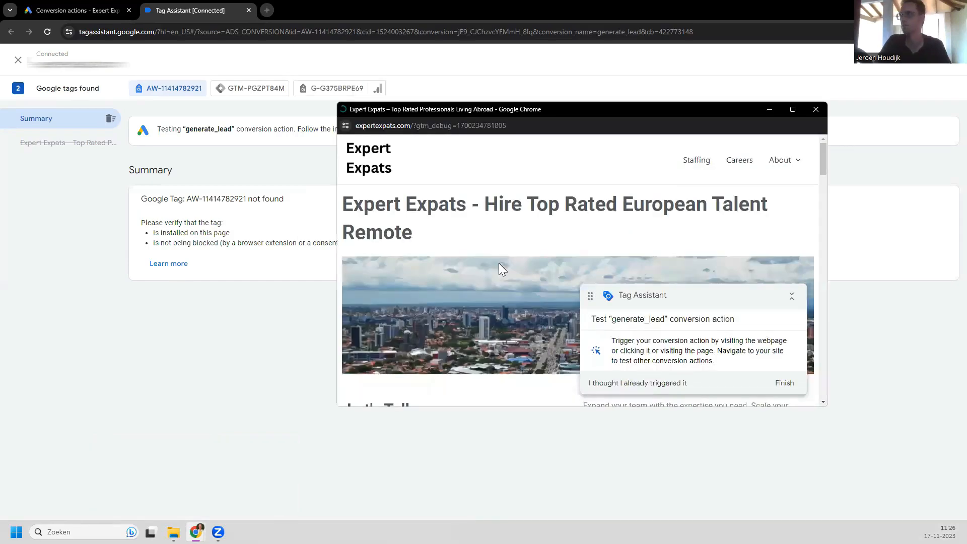
Step: Fill in the Let's Talk form's first name, last name and e-mail address
{"action": "scroll", "coordinate": [499, 263], "scroll_direction": "down", "scroll_amount": 5}
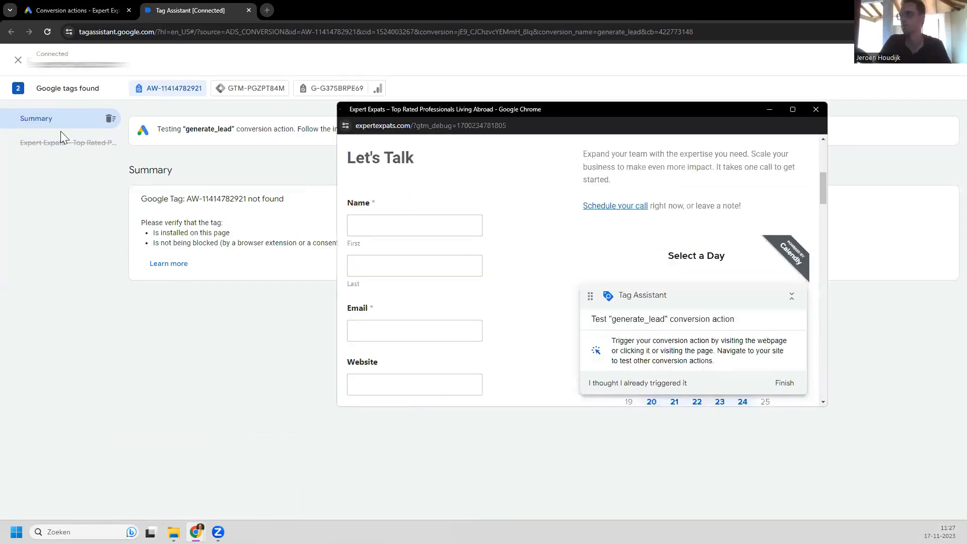
{"action": "left_click", "coordinate": [239, 120]}
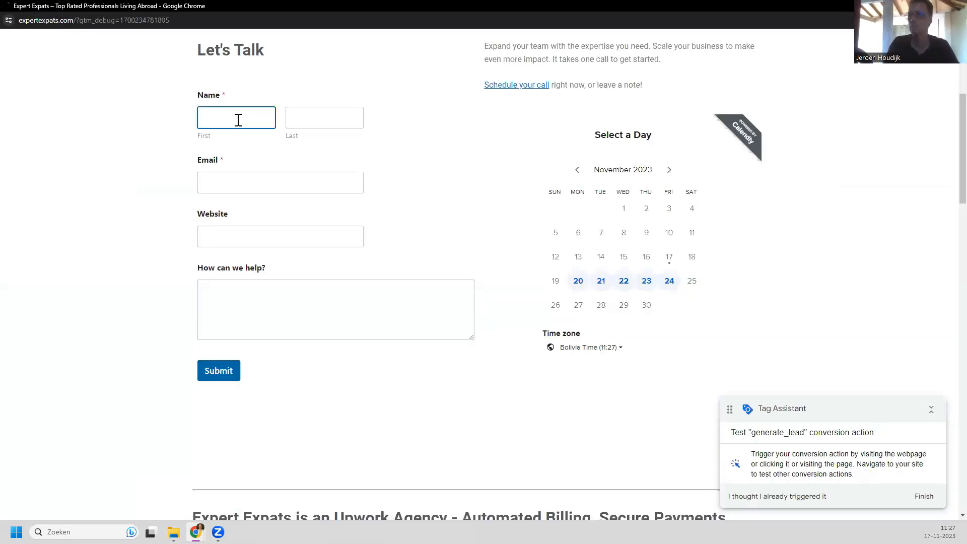
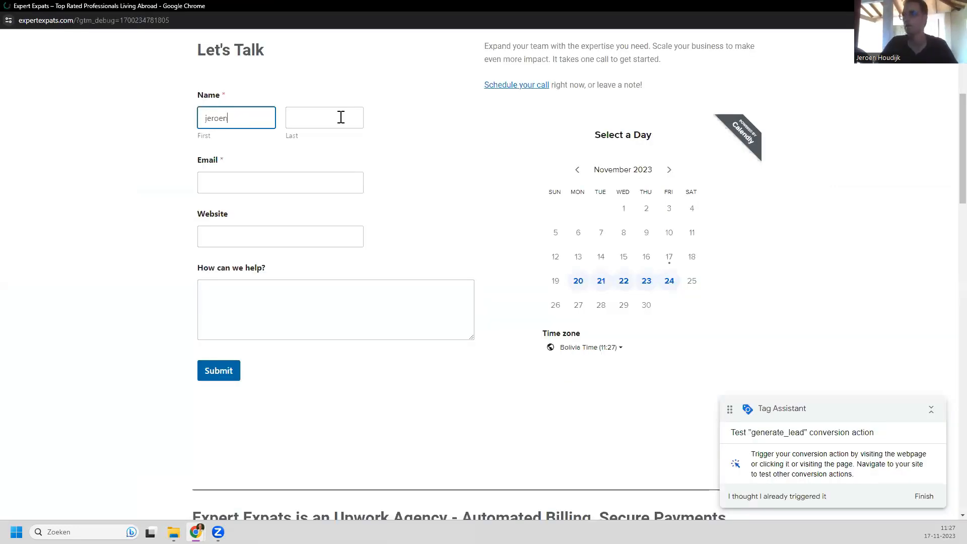
{"action": "left_click", "coordinate": [341, 117]}
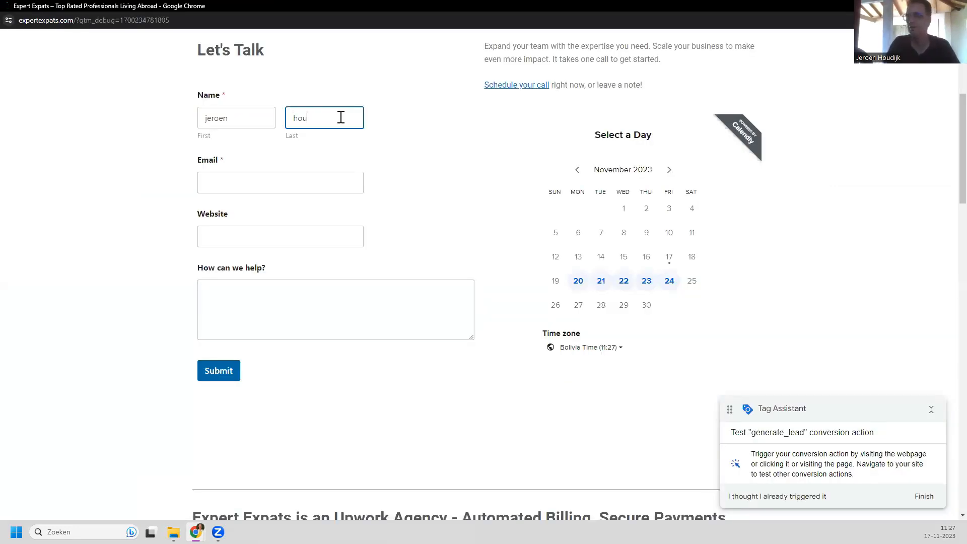
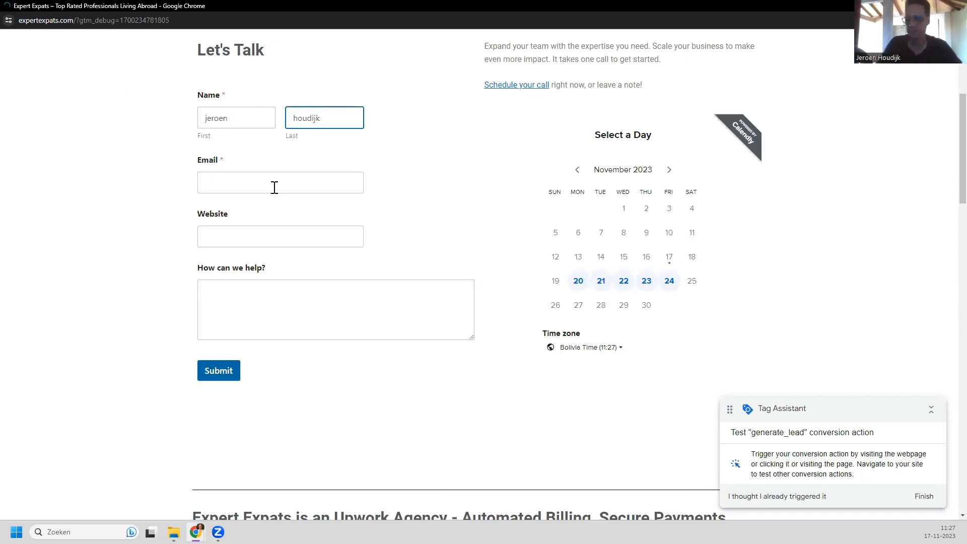
{"action": "left_click", "coordinate": [274, 188]}
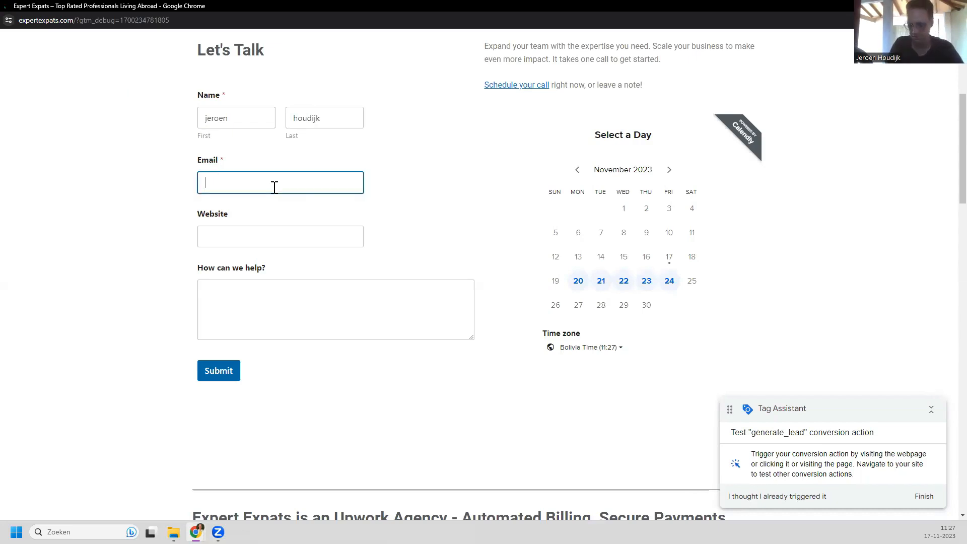
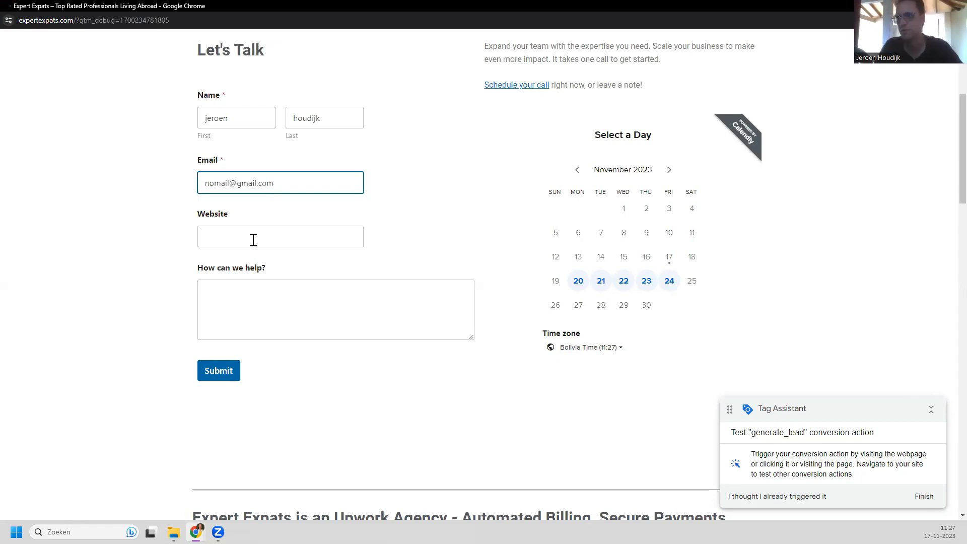
Step: Enter 'yes' as the website and 'not al all' as the message, then submit the form
{"action": "left_click", "coordinate": [253, 239]}
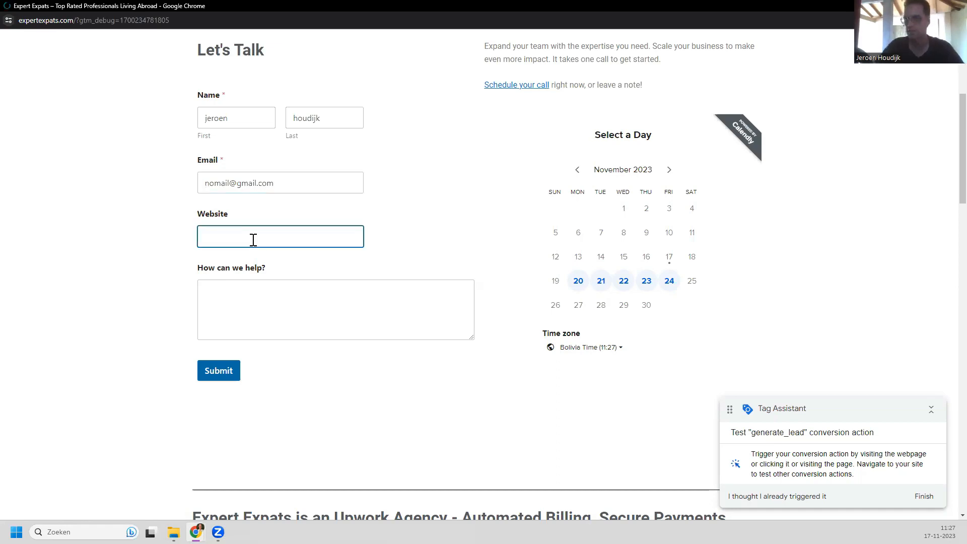
{"action": "type", "text": "yes"}
{"action": "left_click", "coordinate": [318, 326]}
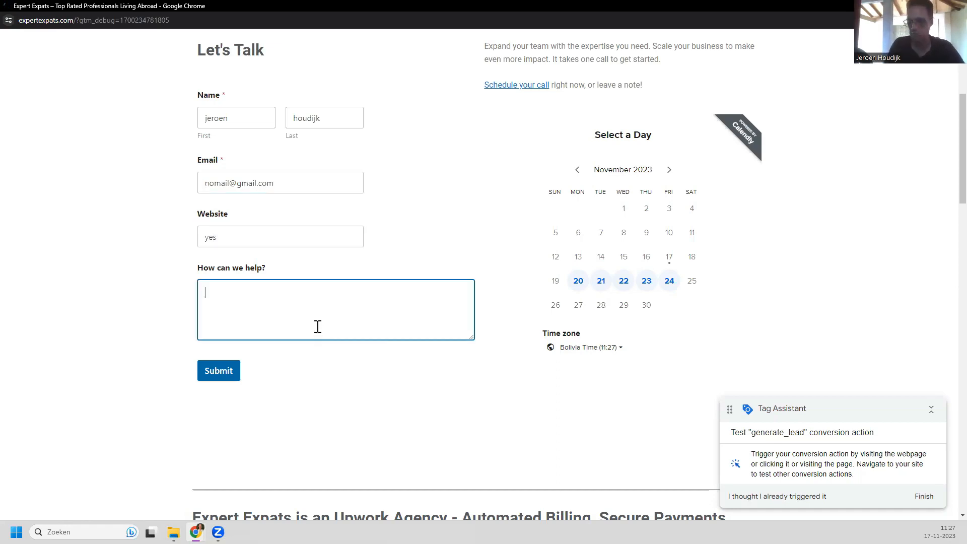
{"action": "type", "text": "not al all"}
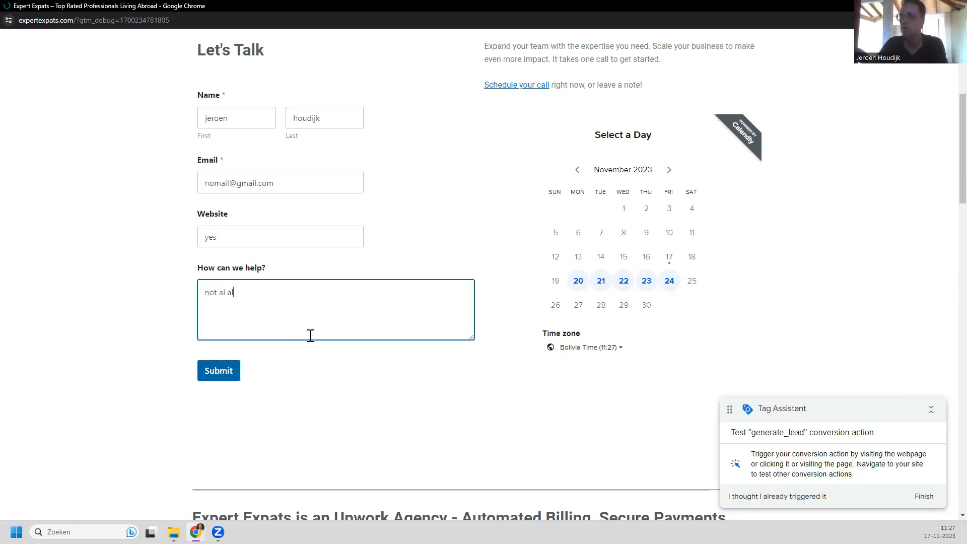
{"action": "left_click", "coordinate": [216, 372]}
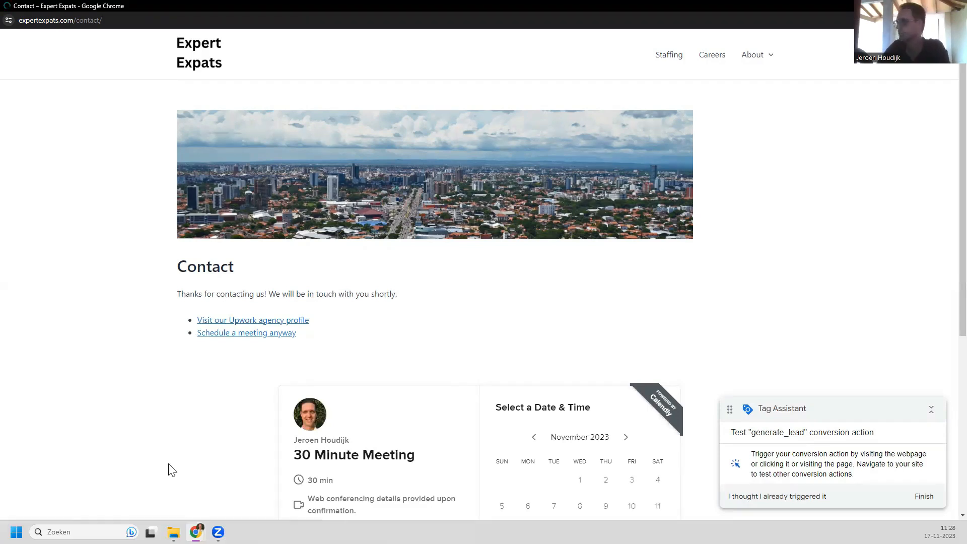
{"action": "scroll", "coordinate": [201, 407], "scroll_direction": "down", "scroll_amount": 4}
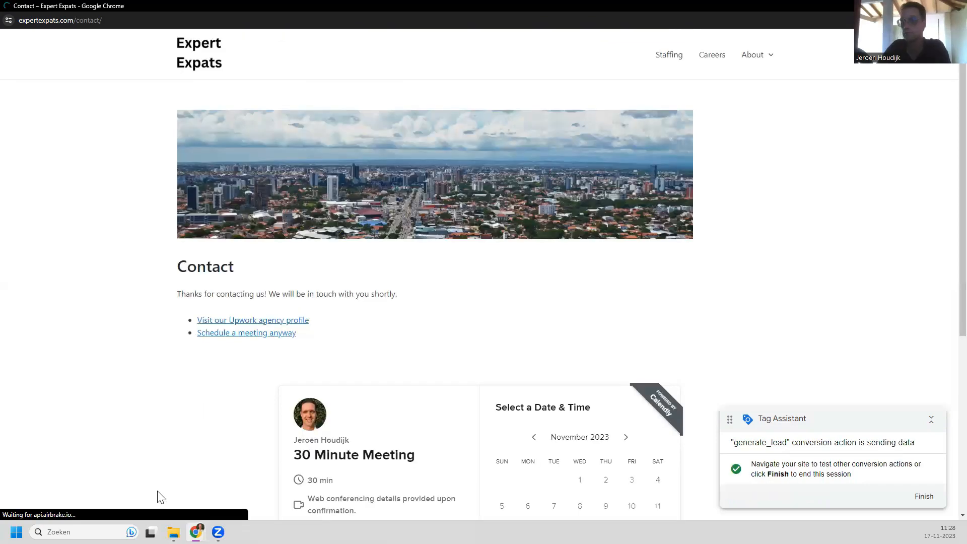
{"action": "mouse_move", "coordinate": [197, 532]}
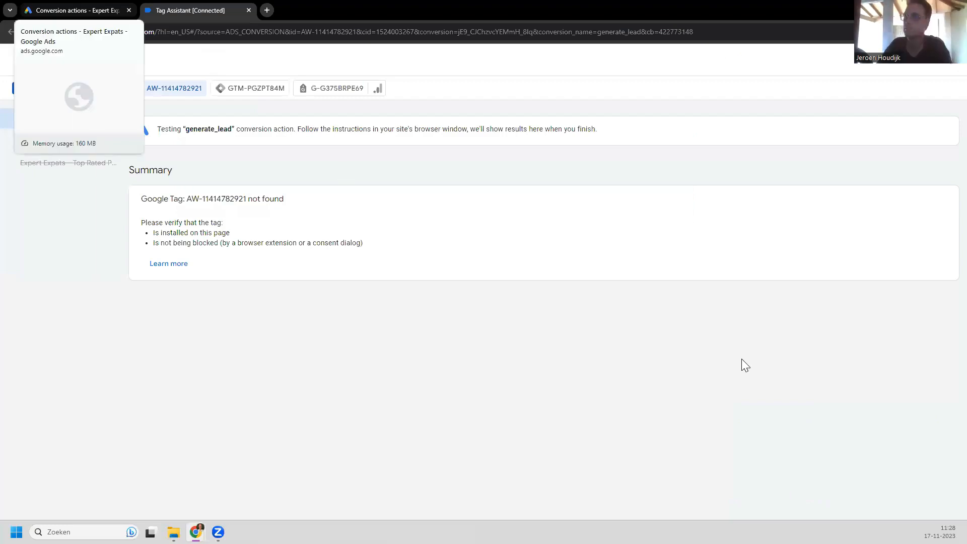
Step: Check the generate_lead status in the Google Ads Conversion actions summary, still showing no recent conversions
{"action": "left_click", "coordinate": [77, 10]}
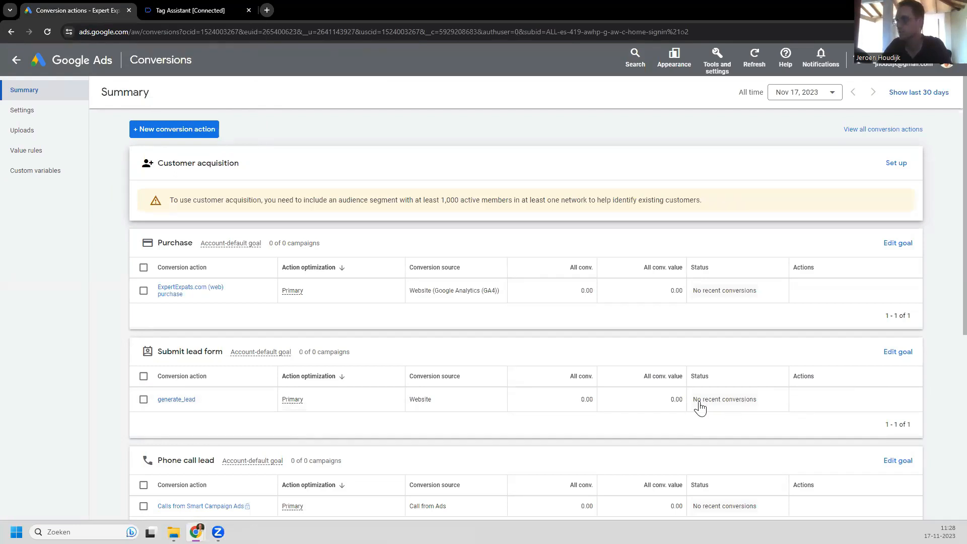
{"action": "mouse_move", "coordinate": [741, 407]}
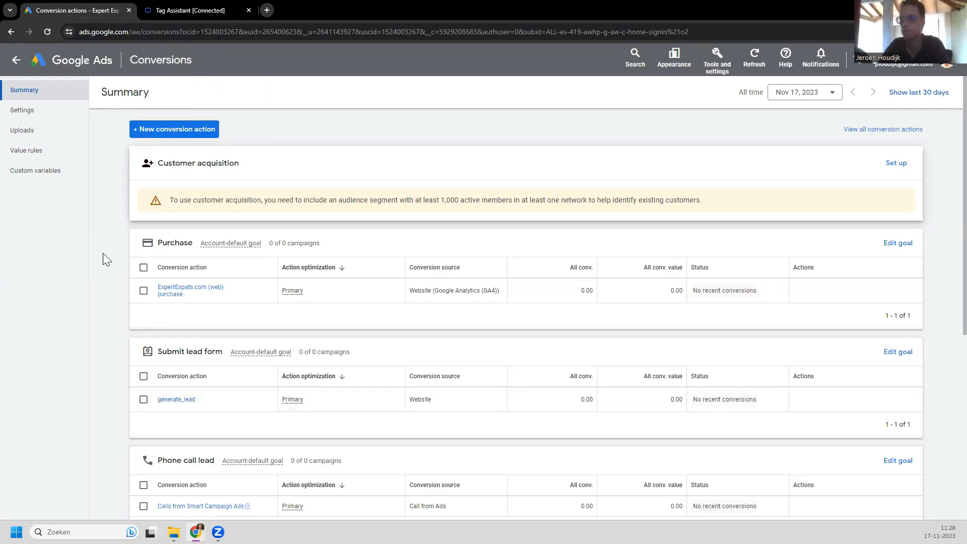
{"action": "scroll", "coordinate": [103, 263], "scroll_direction": "down", "scroll_amount": 1}
{"action": "scroll", "coordinate": [103, 263], "scroll_direction": "up", "scroll_amount": 1}
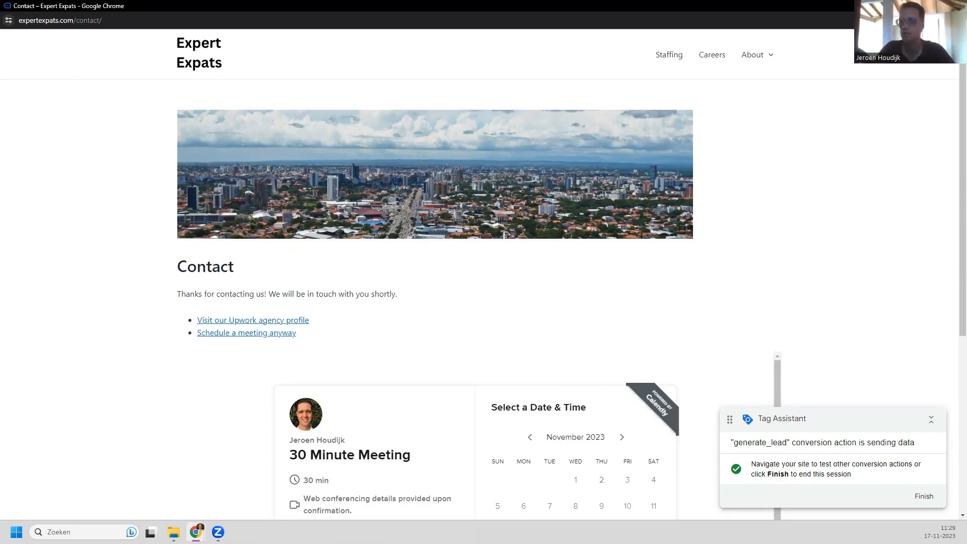
Step: Recheck generate_lead under Submit lead form as Primary, still showing no recent conversions
{"action": "mouse_move", "coordinate": [196, 532]}
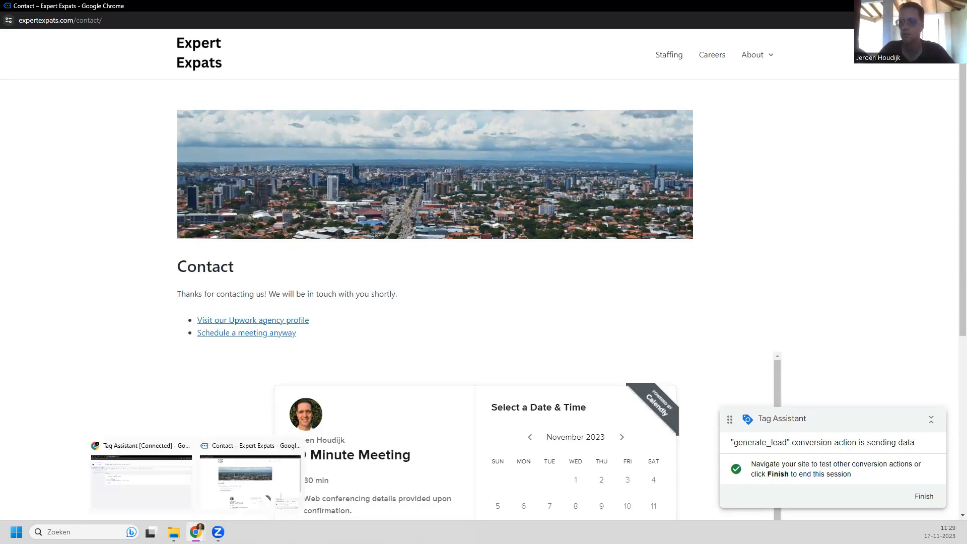
{"action": "left_click", "coordinate": [151, 494]}
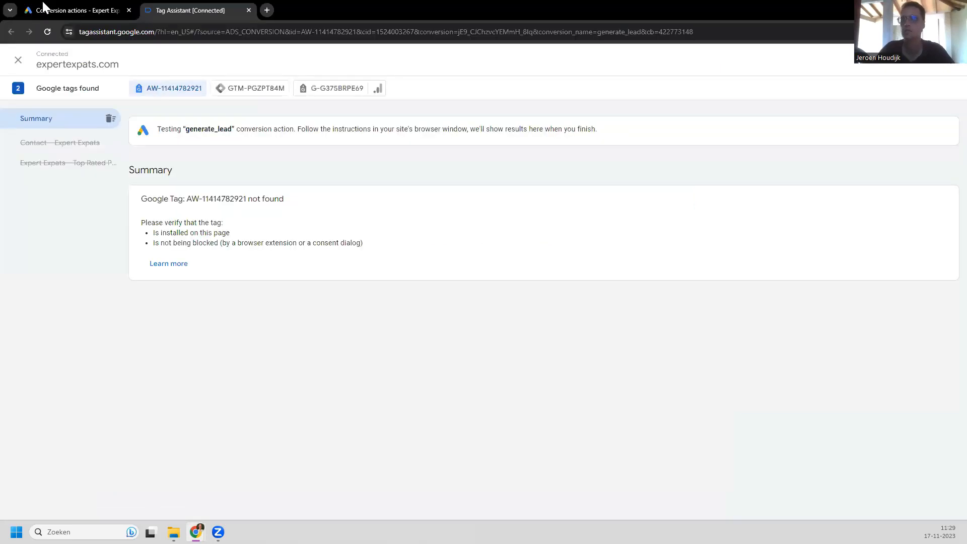
{"action": "left_click", "coordinate": [45, 7]}
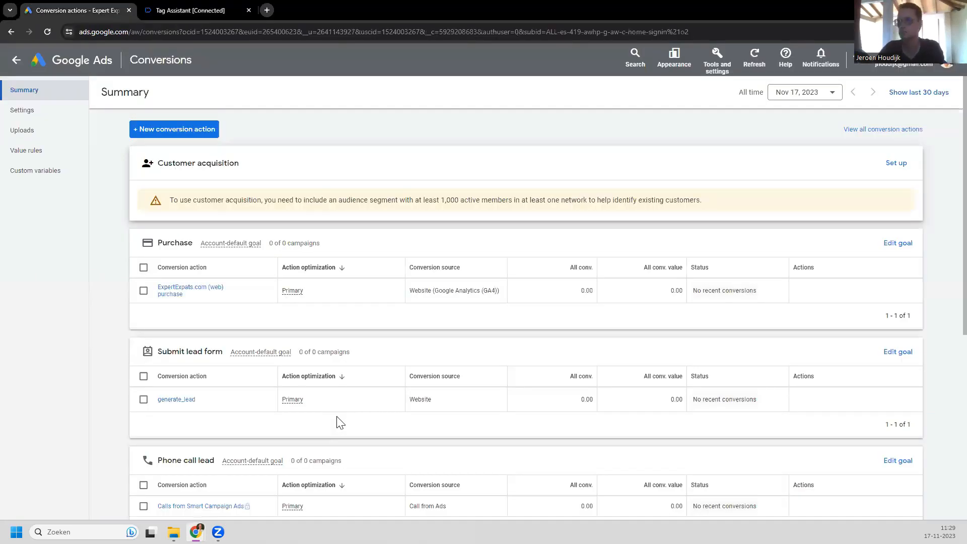
{"action": "scroll", "coordinate": [127, 335], "scroll_direction": "down", "scroll_amount": 2}
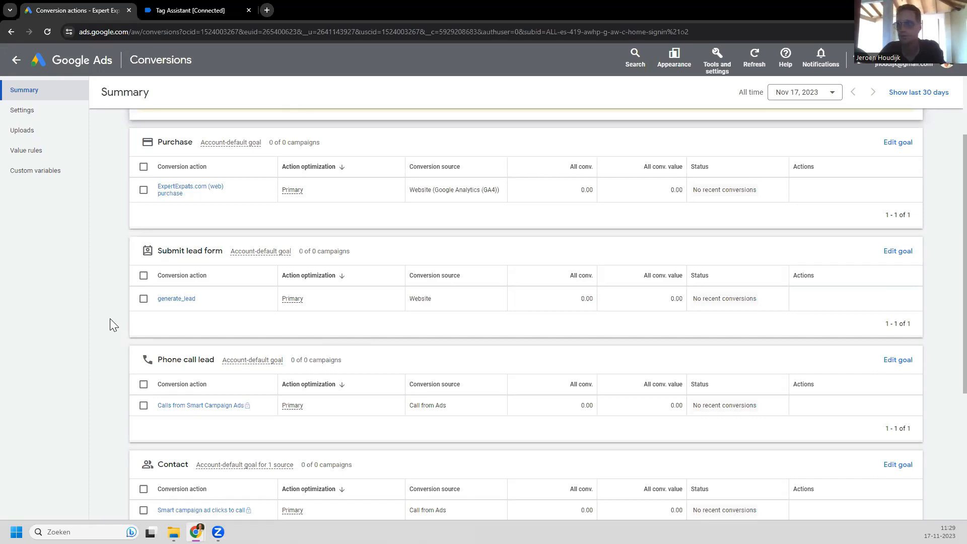
{"action": "scroll", "coordinate": [109, 316], "scroll_direction": "up", "scroll_amount": 2}
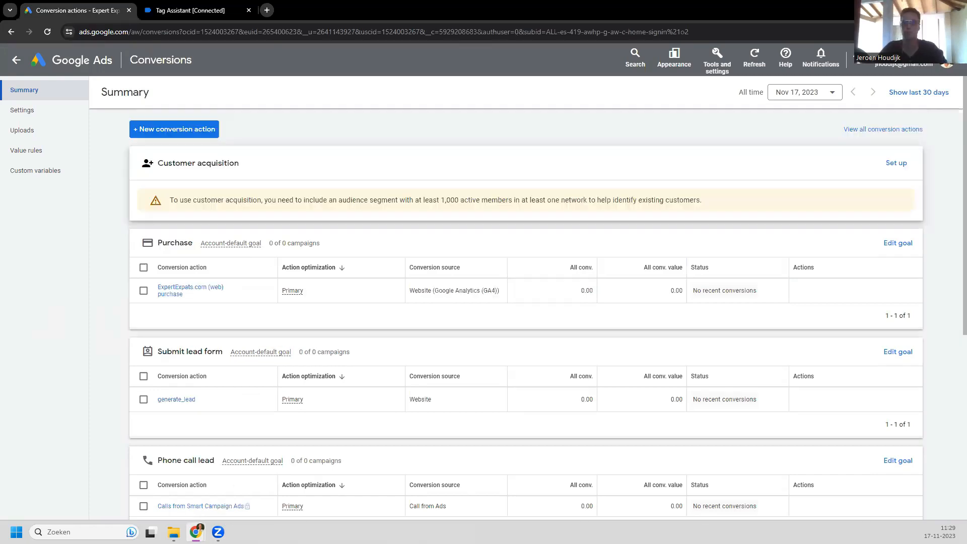